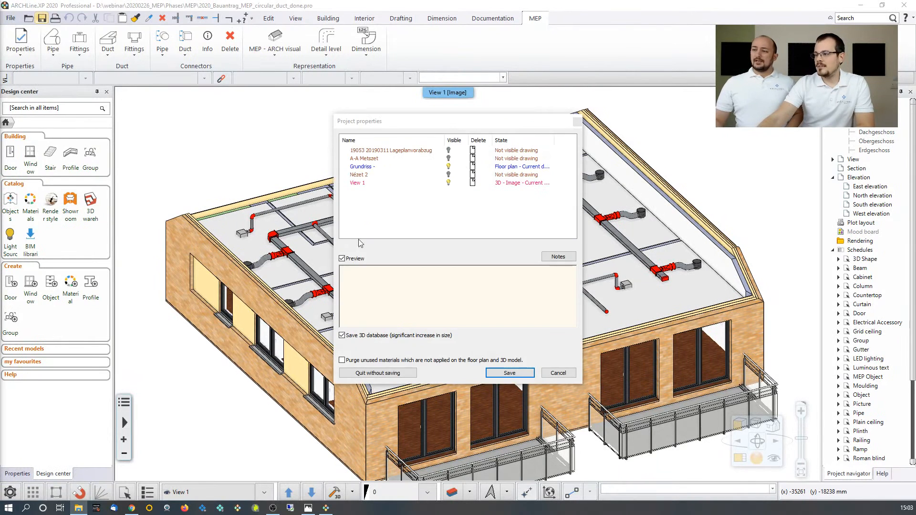
Close the circular duct project without saving it.
left_click(380, 373)
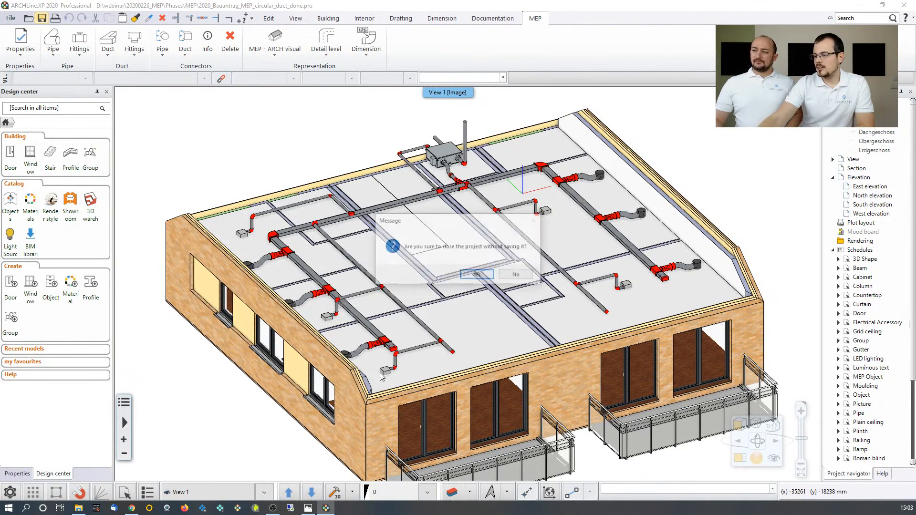
left_click(475, 275)
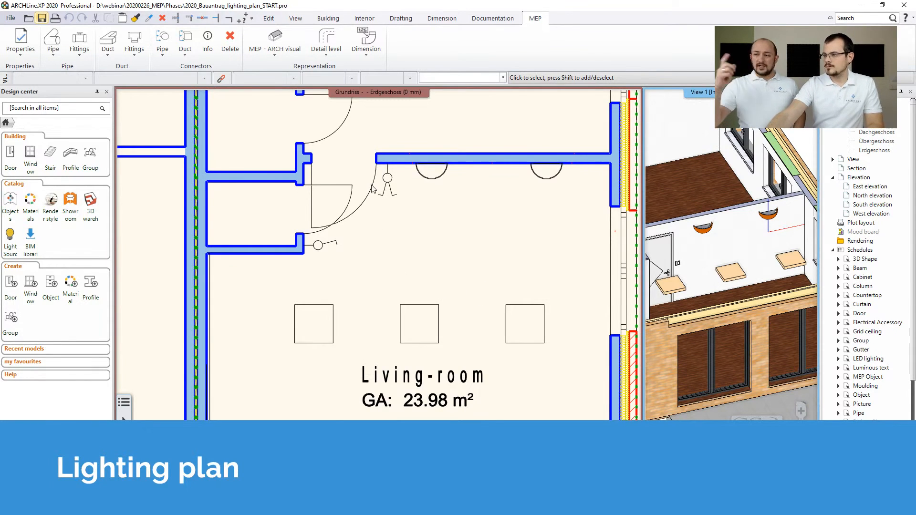
Examine the properties and connection points of the two-way and one-way light switches beside the living-room doors.
left_click(386, 193)
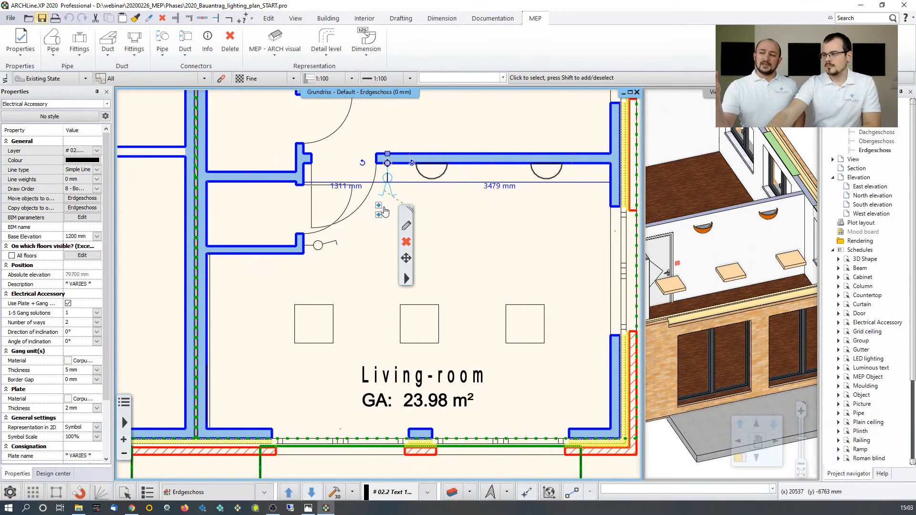
scroll(385, 212, "up", 5)
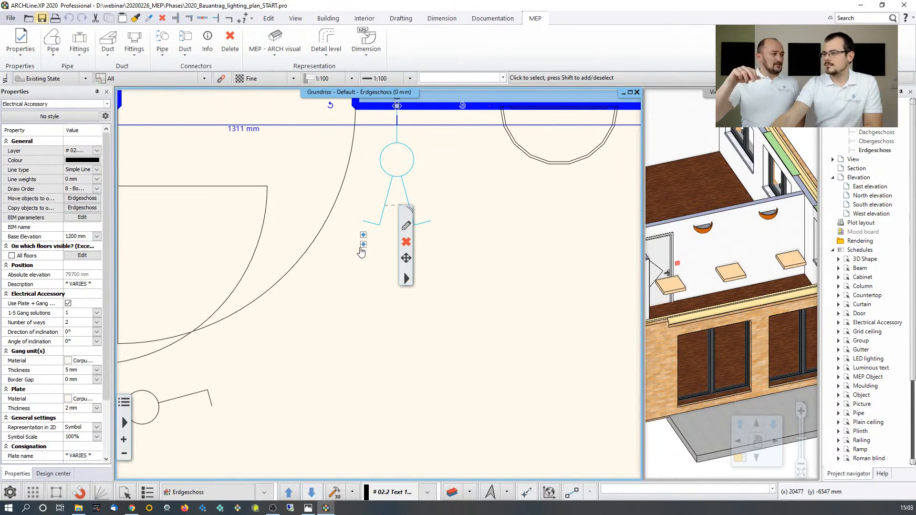
left_click(206, 395)
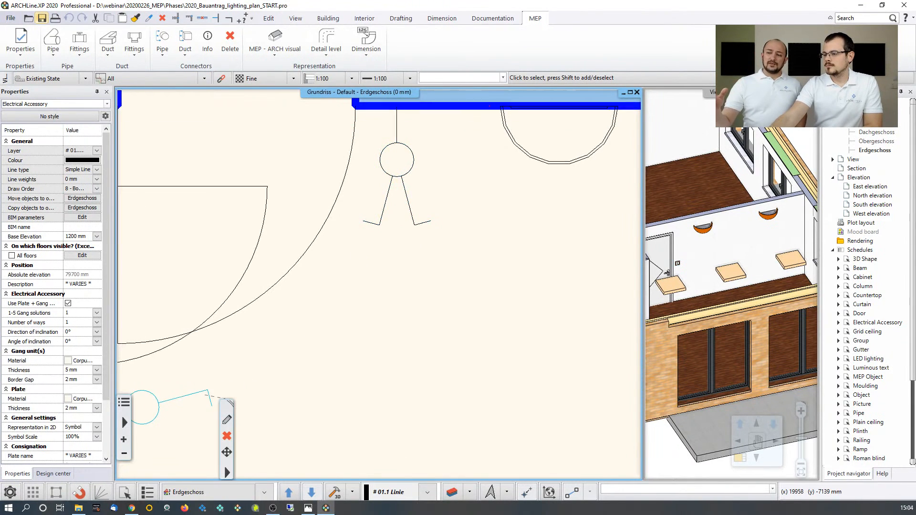
middle_click_drag(253, 379, 374, 313)
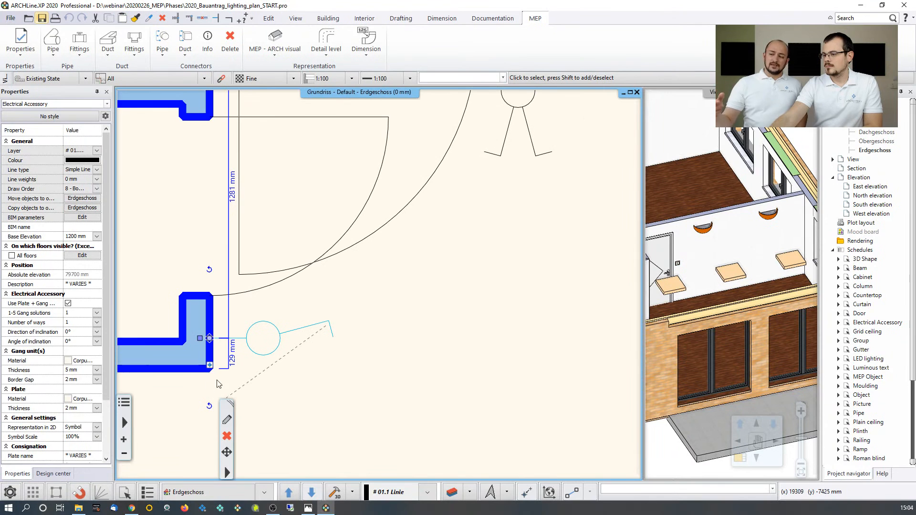
scroll(288, 327, "down", 5)
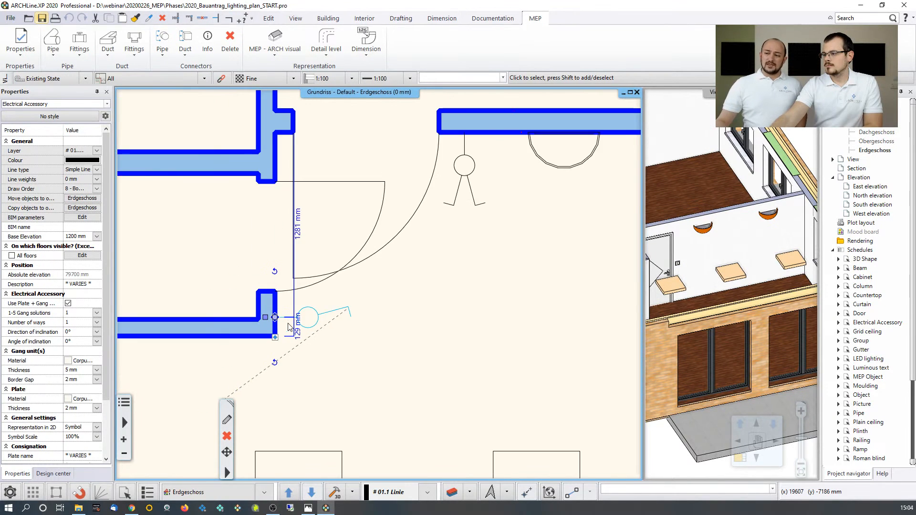
middle_click_drag(404, 294, 372, 260)
left_click(383, 245)
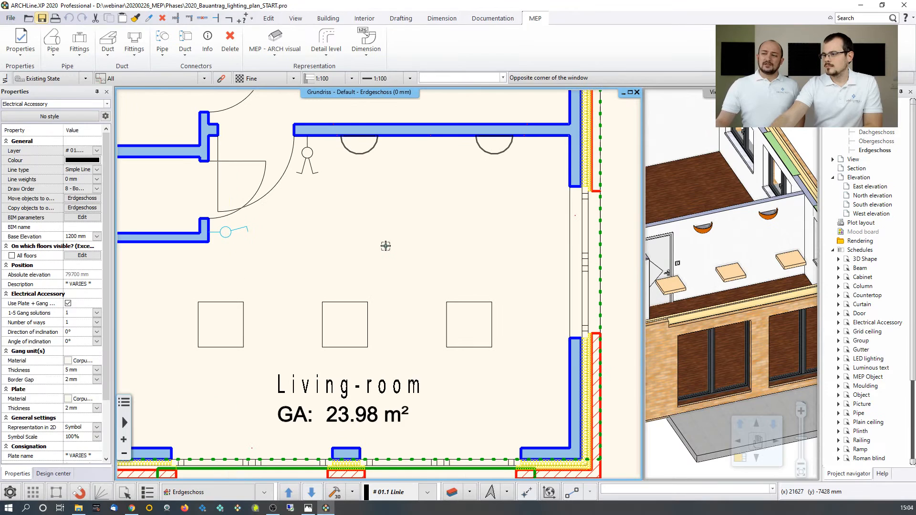
left_click(300, 165)
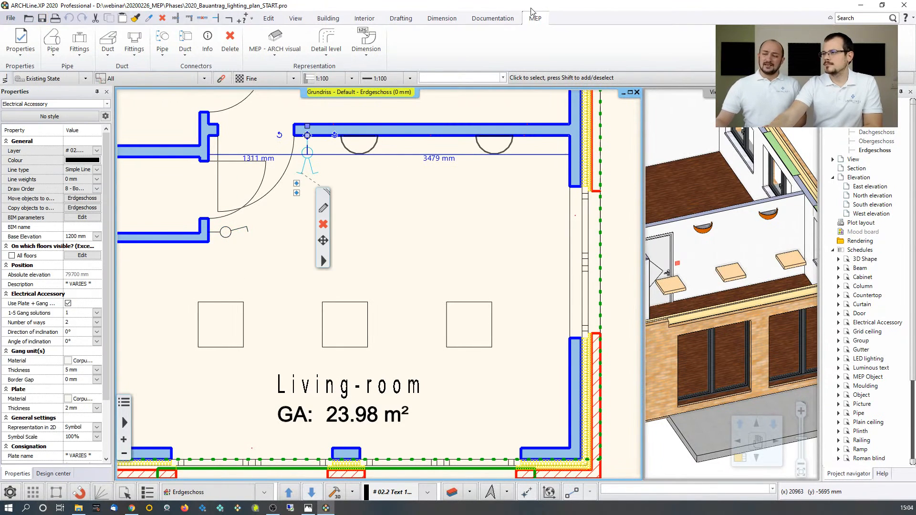
Display the lamp statuses on the lighting plan to check which living-room lamps are unassigned.
left_click(372, 21)
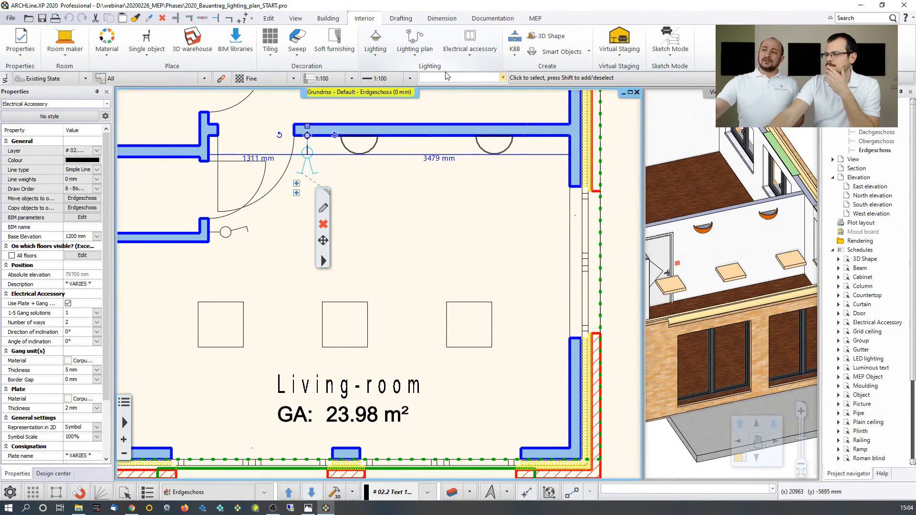
left_click(420, 60)
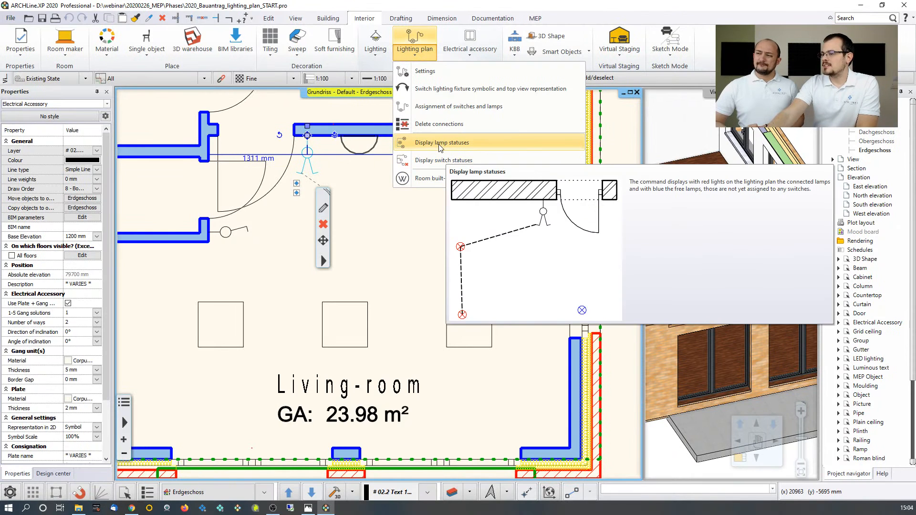
left_click(439, 143)
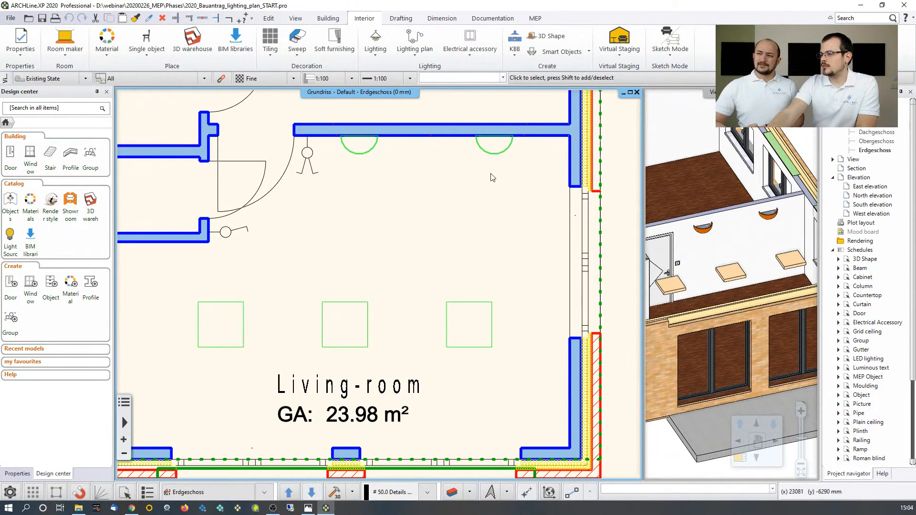
middle_click_drag(246, 328, 345, 290)
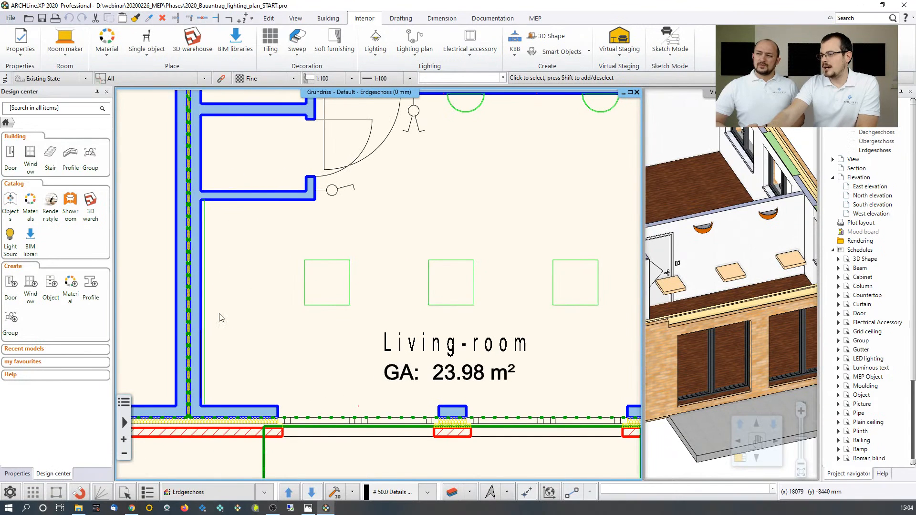
mouse_move(395, 219)
middle_mouse_down()
mouse_move(296, 242)
mouse_move(307, 240)
middle_mouse_up()
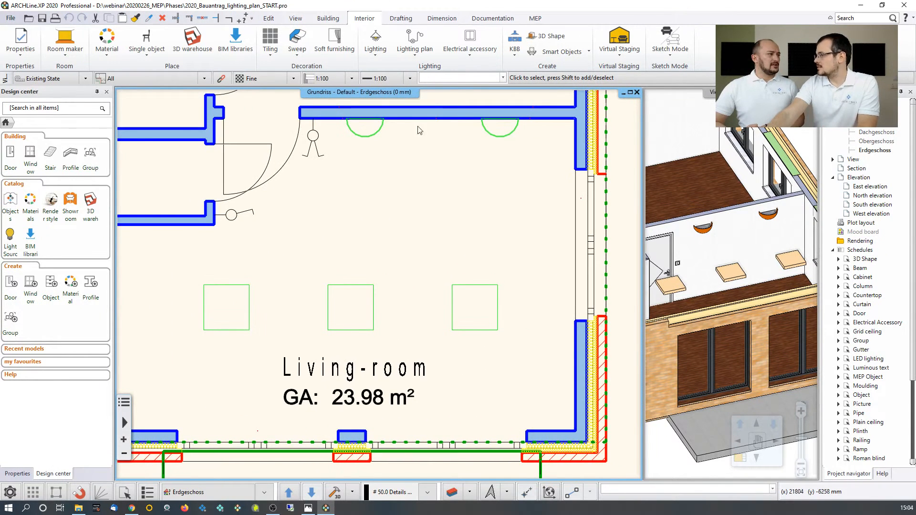
Display the switch statuses on the lighting plan and inspect the two-way switch on the living room's upper wall.
left_click(422, 60)
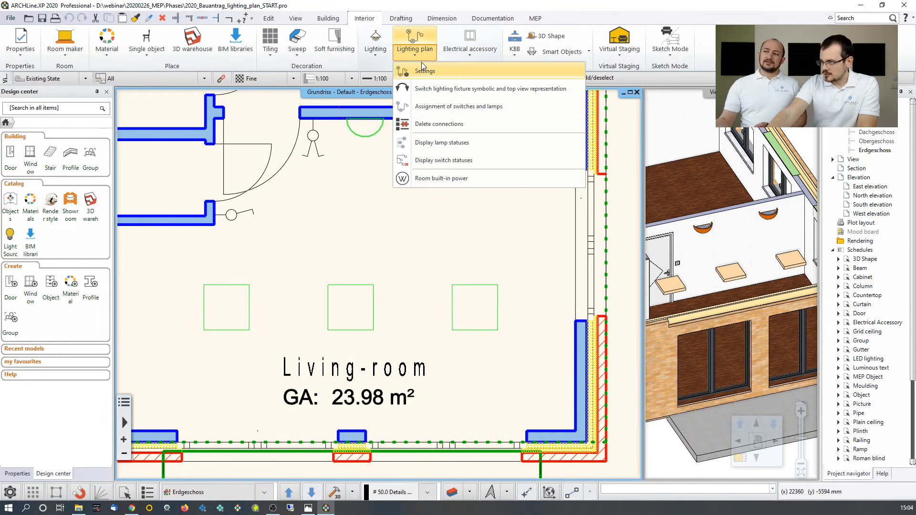
left_click(456, 162)
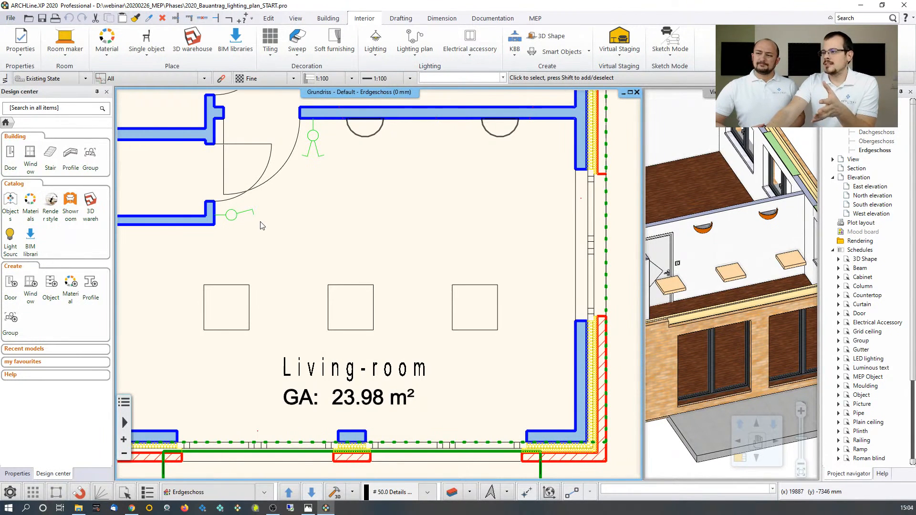
left_click(309, 151)
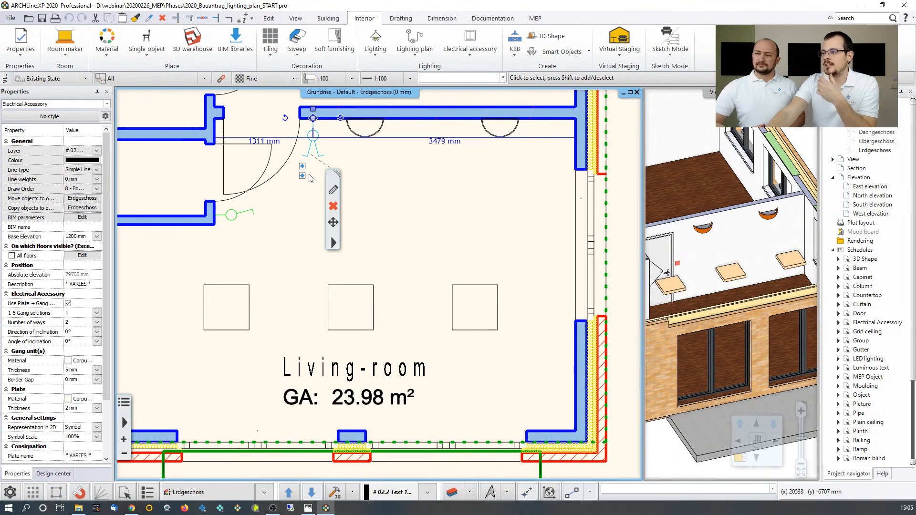
left_click(395, 188)
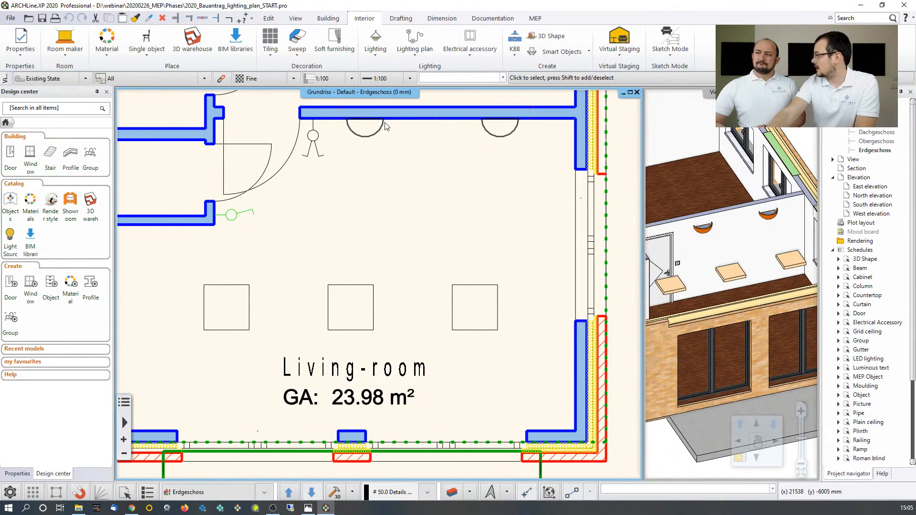
Set the line style of the lighting plan's switch-to-lamp connections to Simple line.
left_click(416, 56)
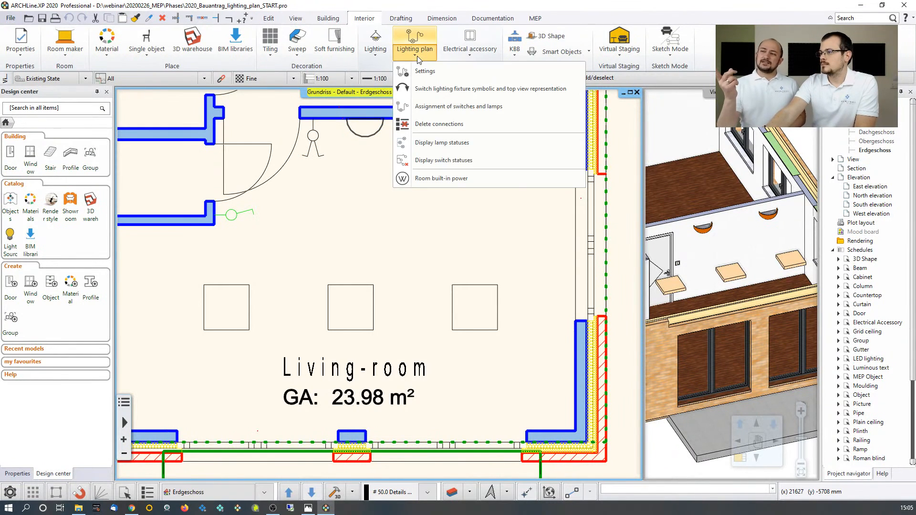
left_click(422, 77)
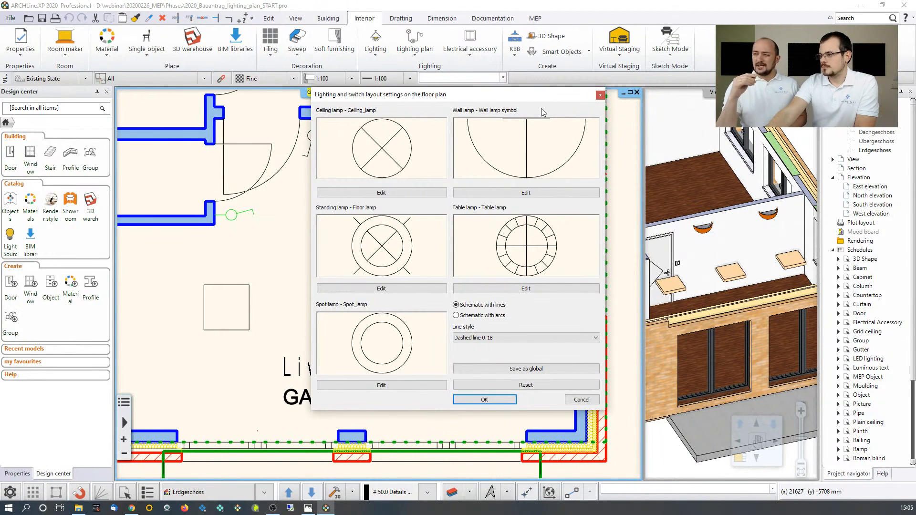
left_click(515, 340)
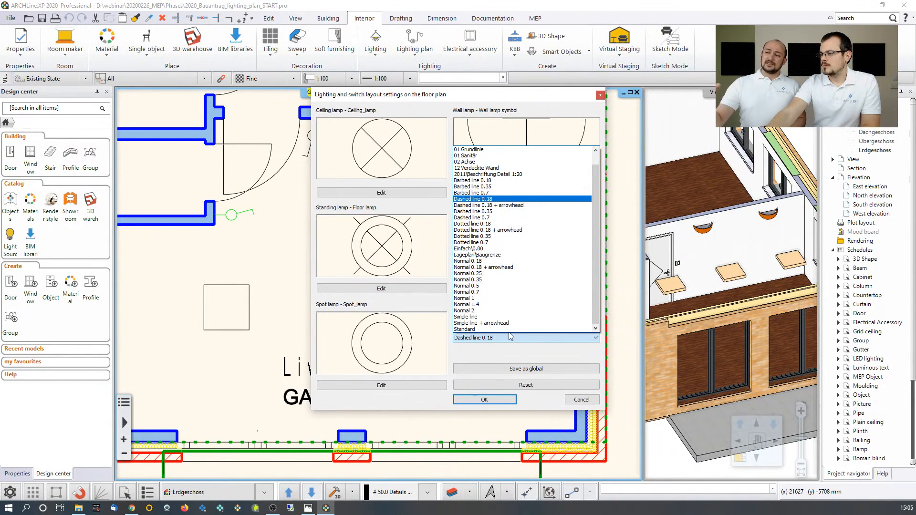
left_click(480, 317)
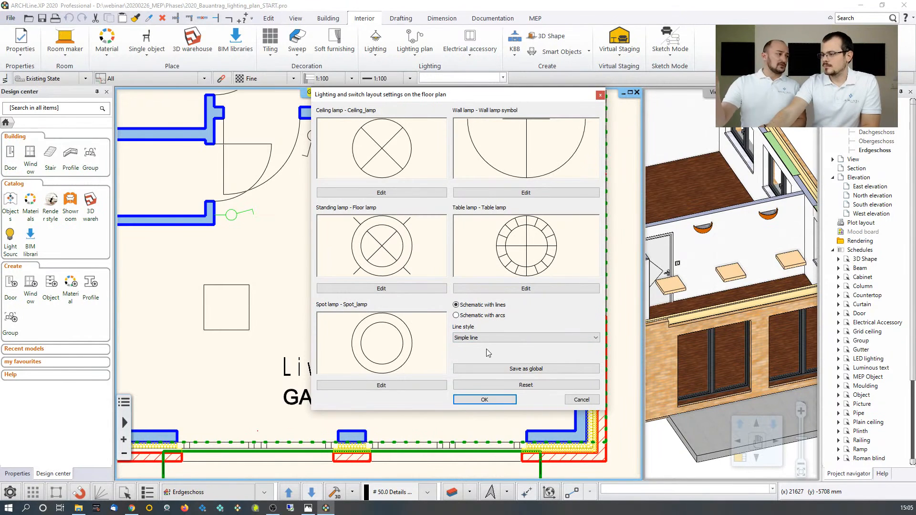
left_click(498, 401)
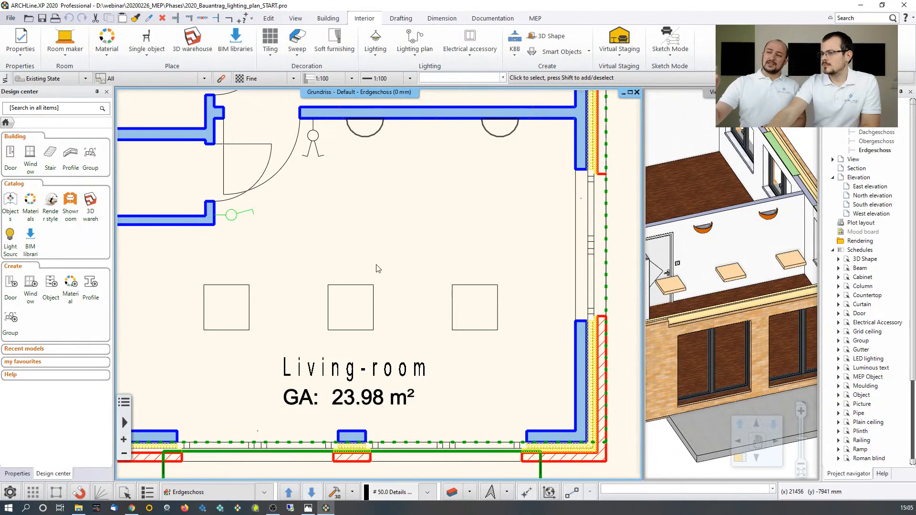
Switch the lighting fixtures on the floor plan from top view to symbolic representation.
left_click(414, 48)
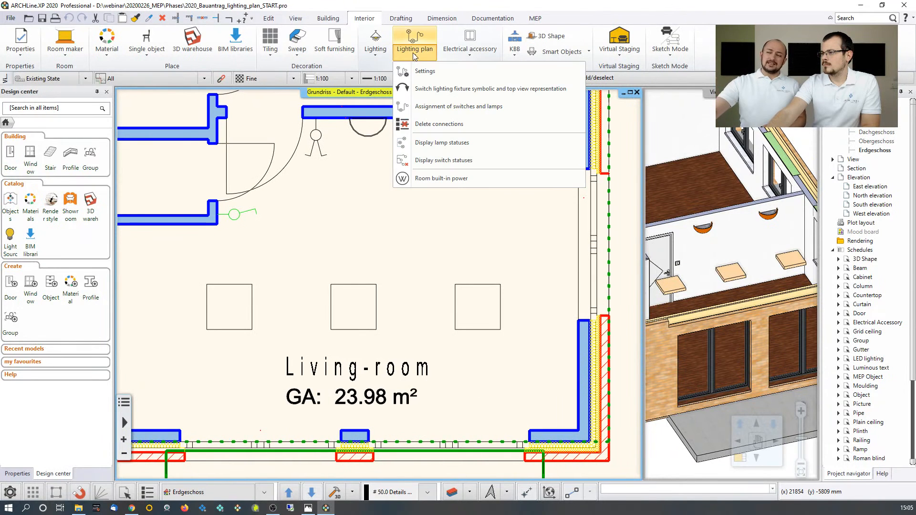
left_click(432, 90)
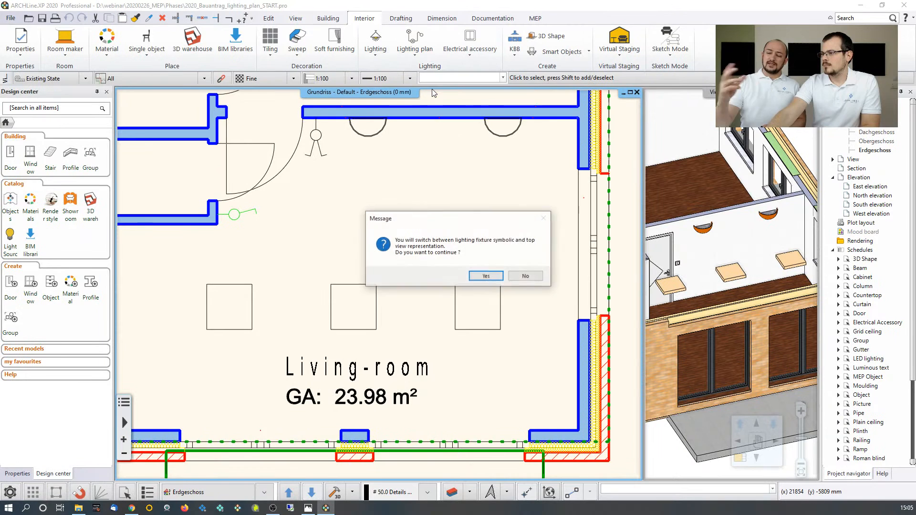
left_click(482, 276)
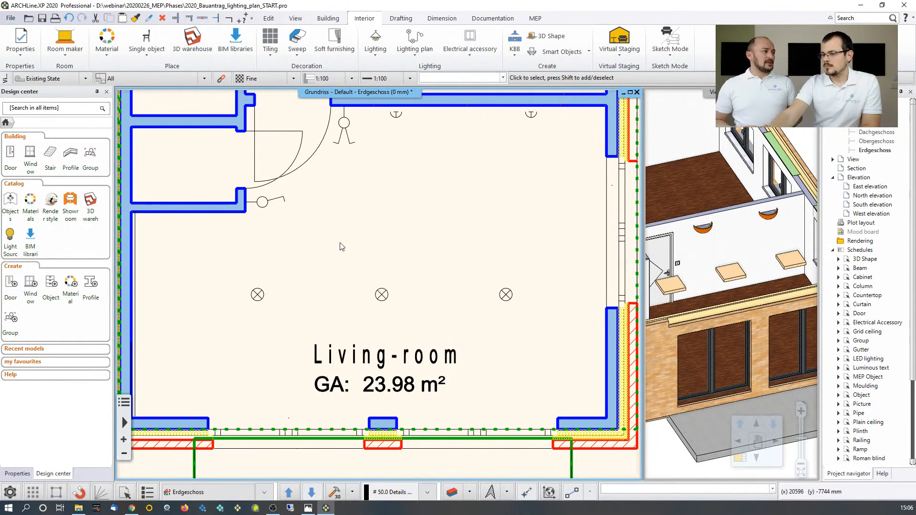
Review the mounting type and lighting fixture options of the leftmost ceiling lamp in the living room.
left_click(257, 294)
scroll(70, 318, "down", 5)
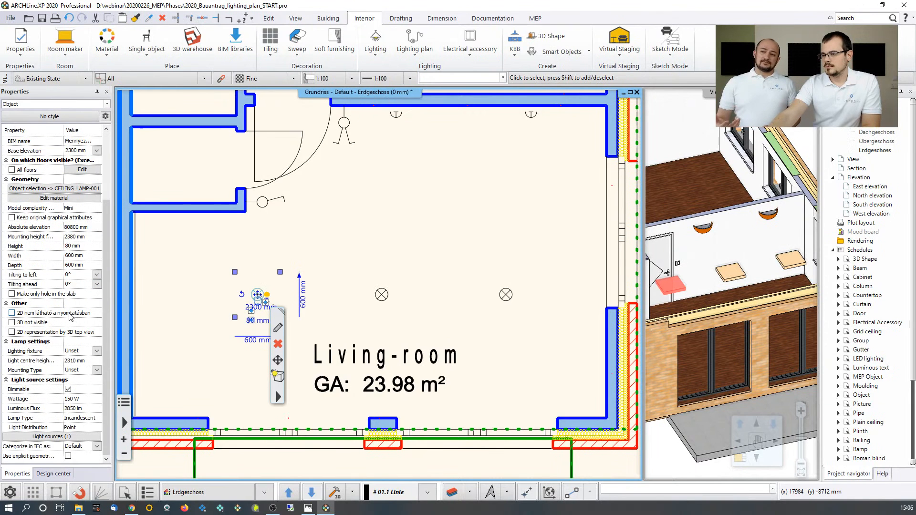
left_click(96, 369)
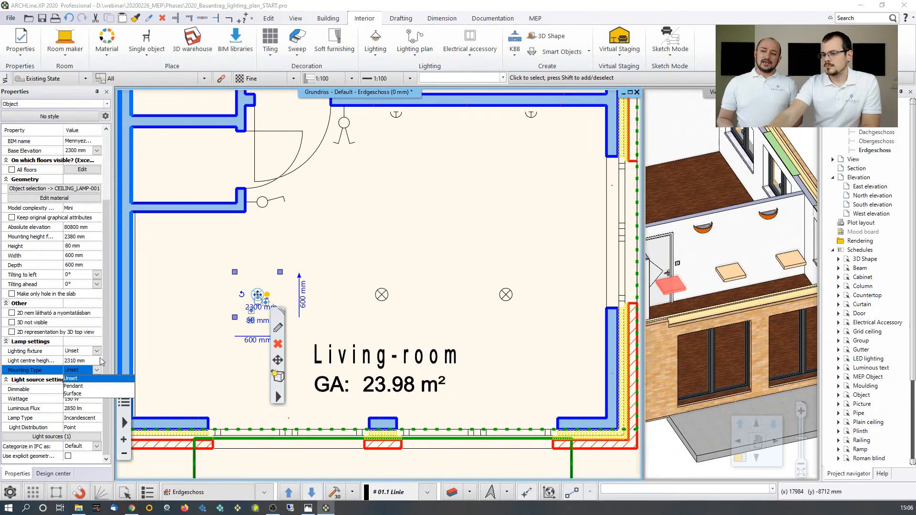
left_click(100, 352)
left_click(100, 351)
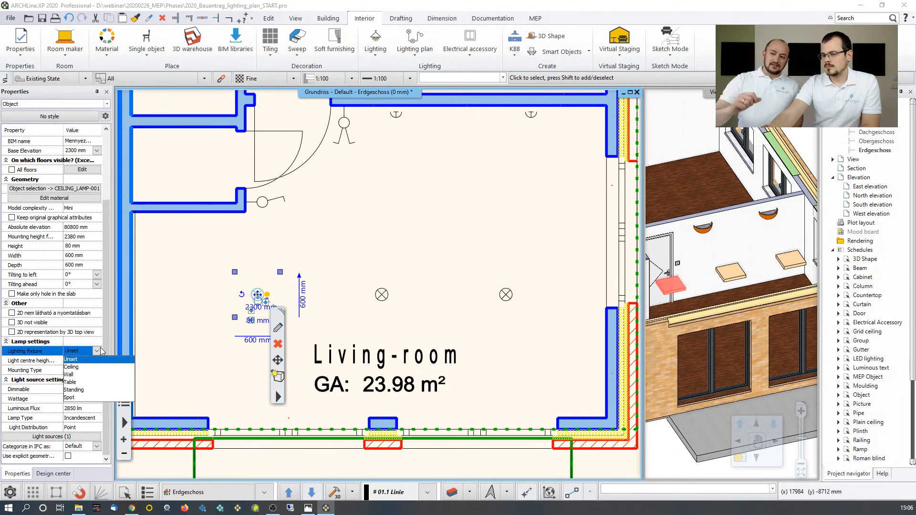
left_click(222, 266)
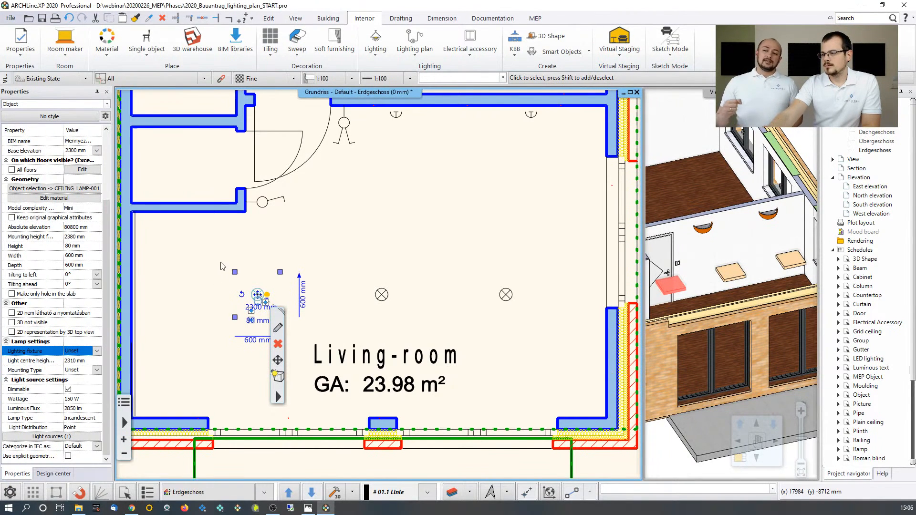
left_click(215, 268)
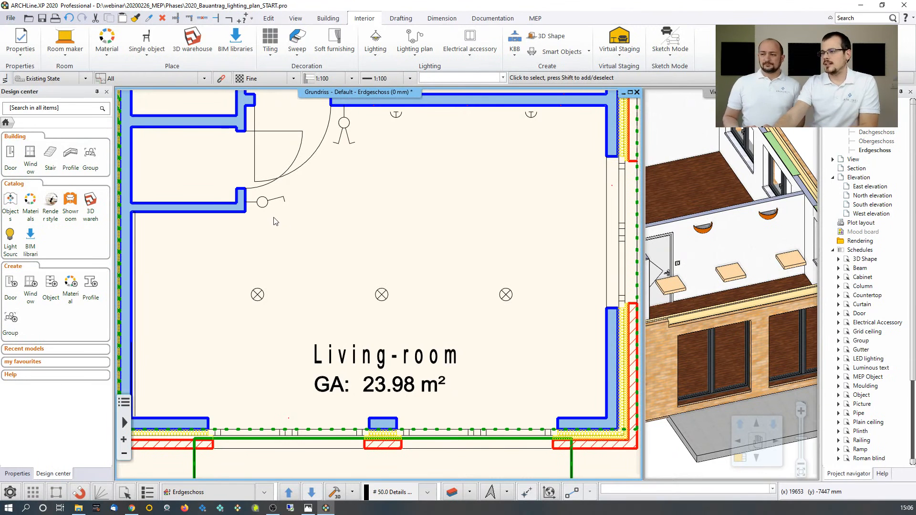
Connect the single switch below the door to all three ceiling lamps of the living room on one circuit.
left_click(262, 202)
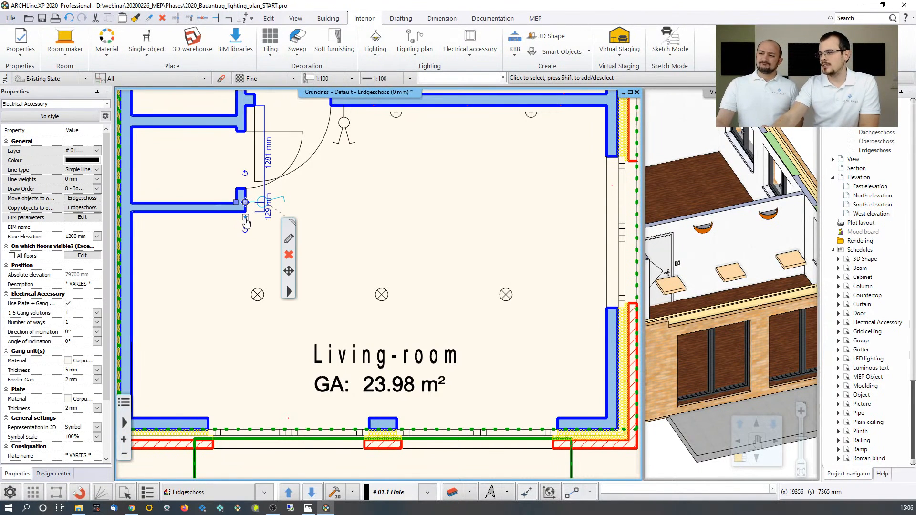
mouse_move(246, 221)
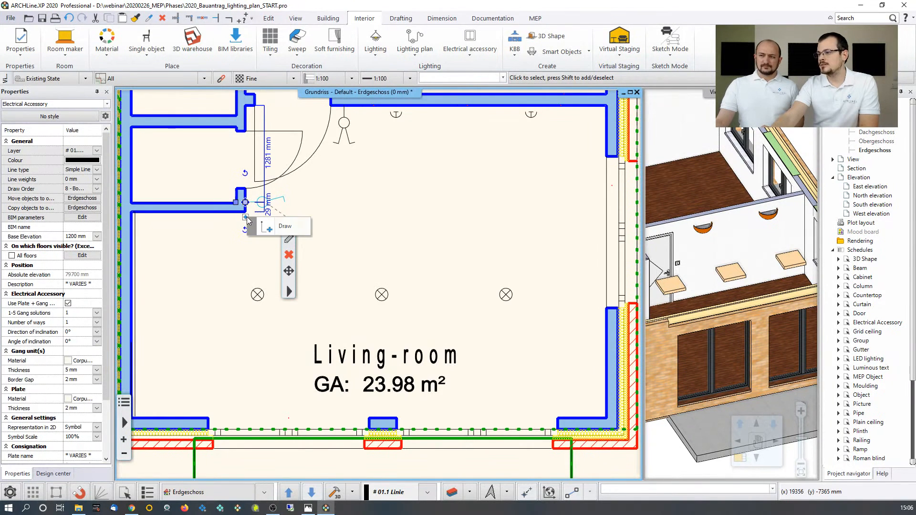
left_click(276, 229)
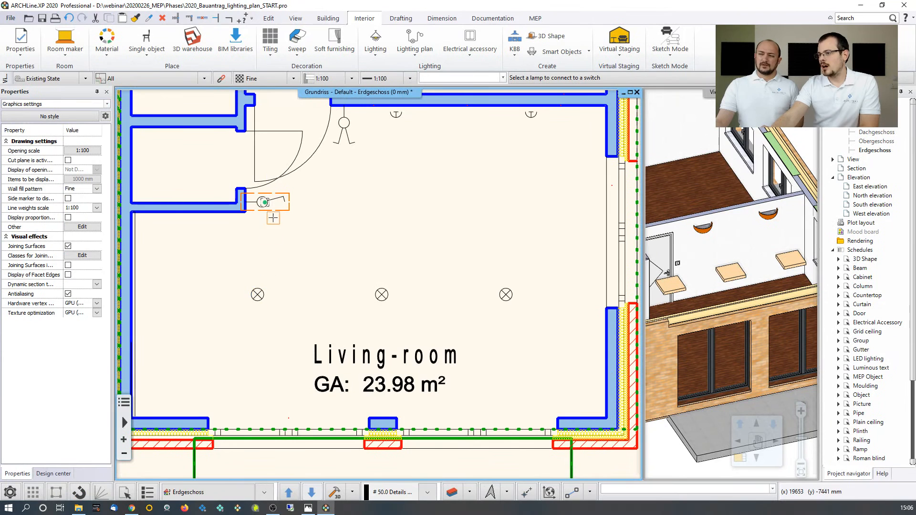
left_click(258, 294)
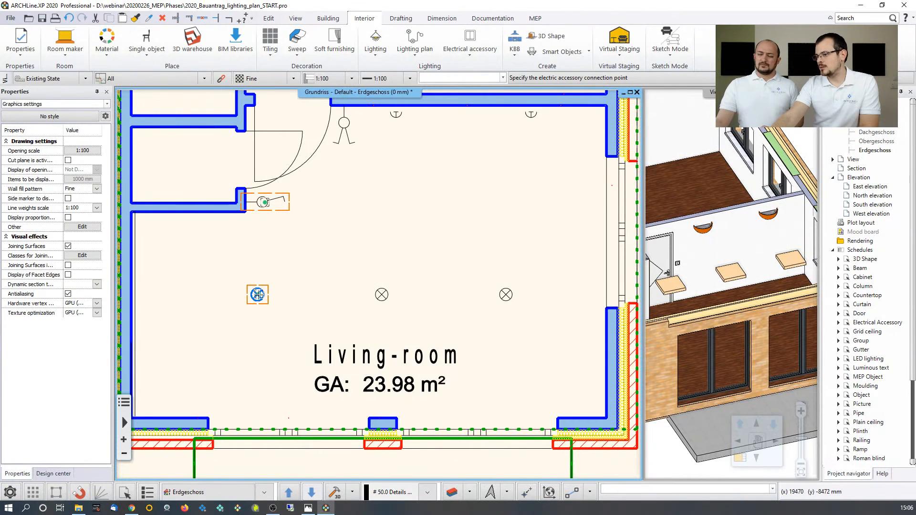
left_click(285, 202)
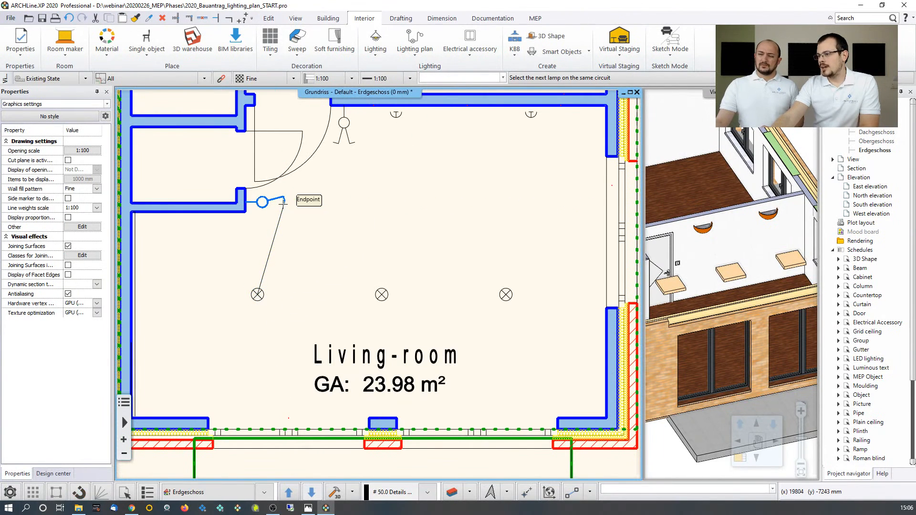
left_click(381, 295)
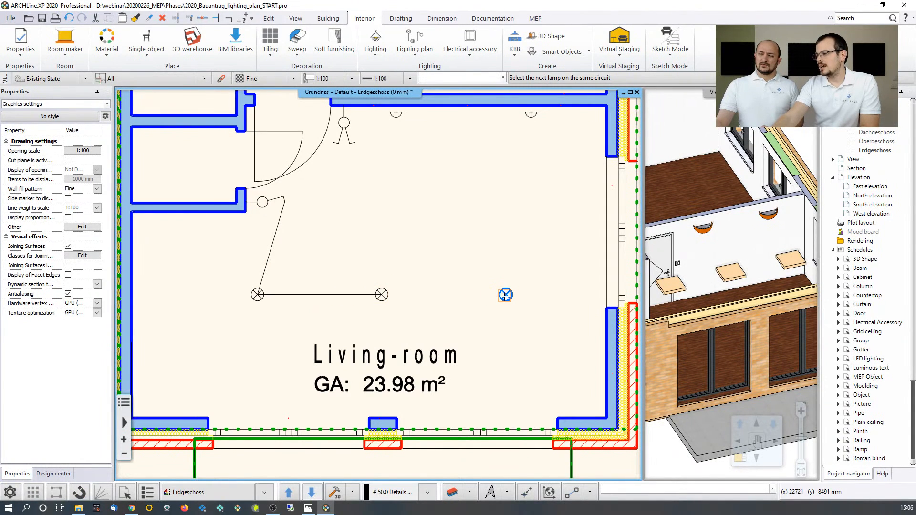
left_click(506, 295)
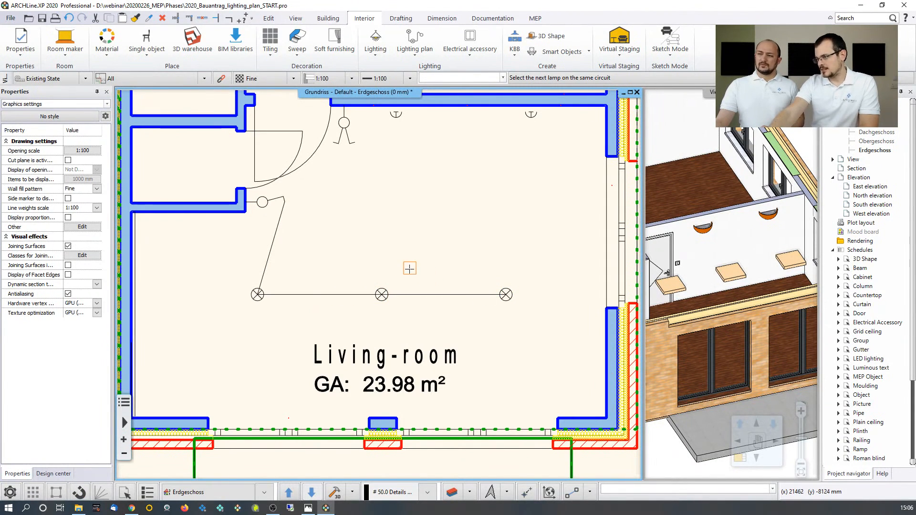
key("Escape")
Display the lamp statuses and the switch statuses on the lighting plan, and end the status display.
left_click(411, 55)
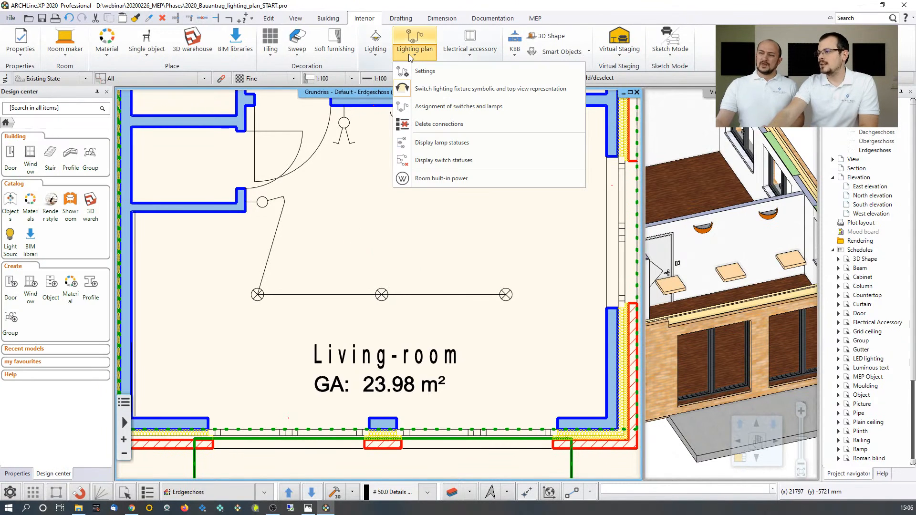
left_click(458, 145)
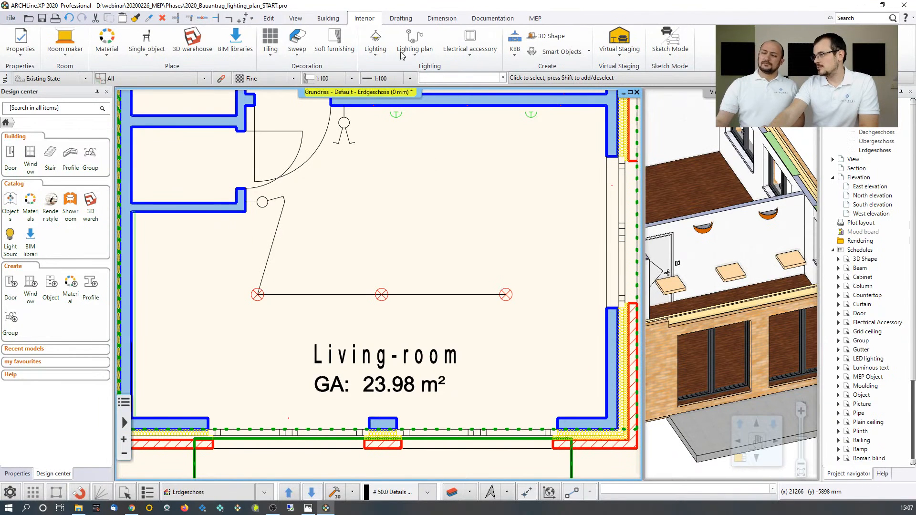
left_click(414, 43)
left_click(418, 90)
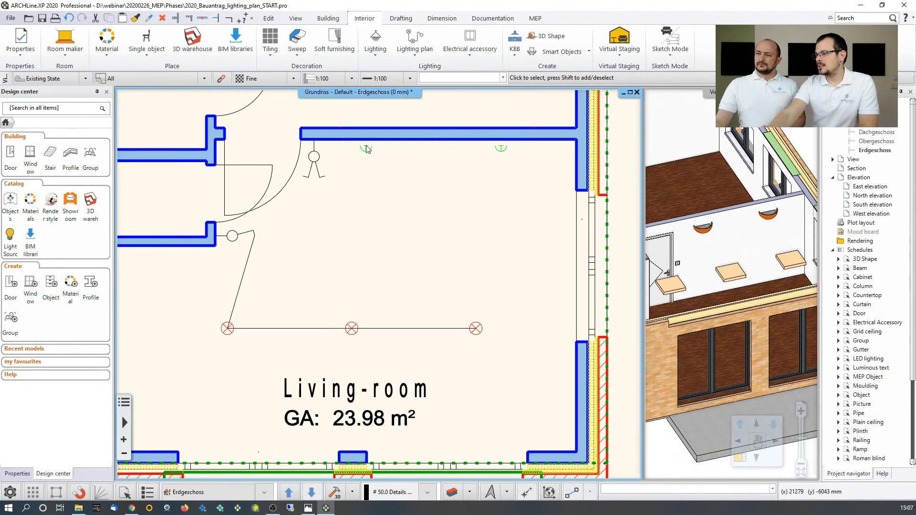
left_click(421, 54)
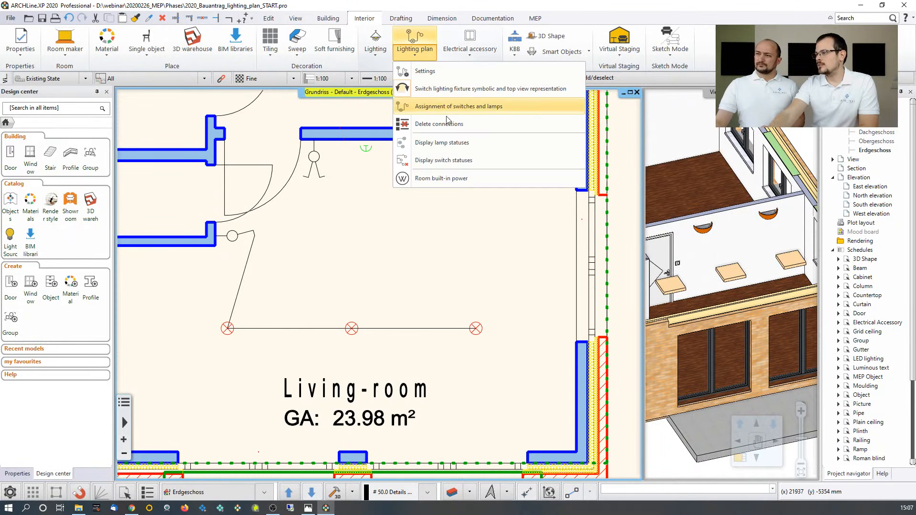
left_click(455, 162)
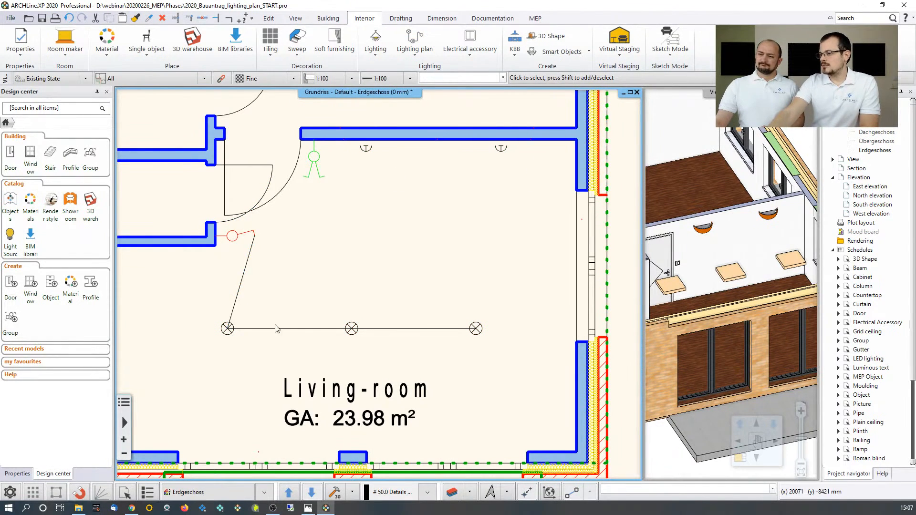
left_click(387, 246)
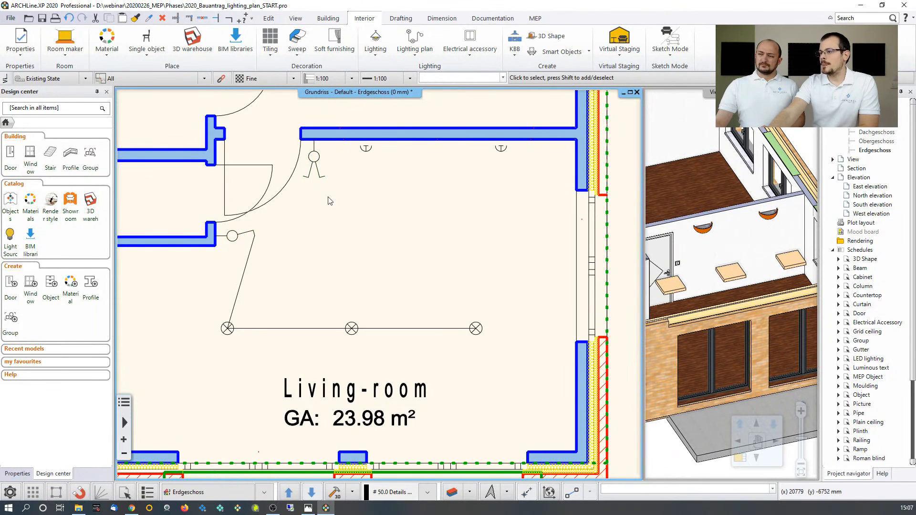
Connect the right branch of the two-way switch to both wall lamps on the living room's upper wall.
left_click(318, 173)
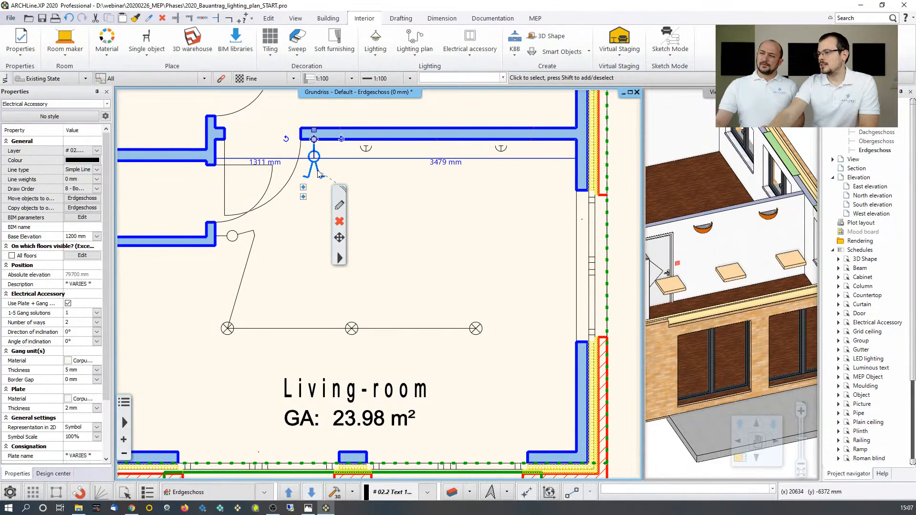
left_click(303, 197)
left_click(364, 151)
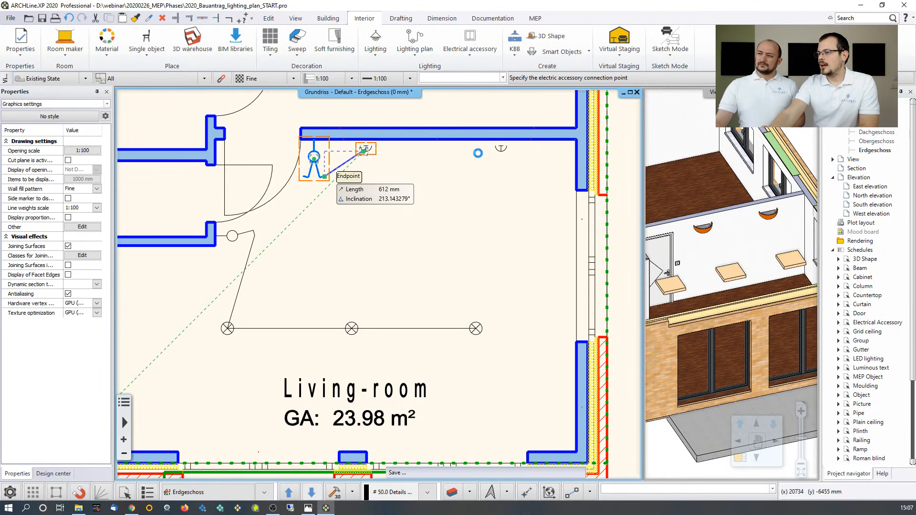
left_click(364, 150)
left_click(500, 148)
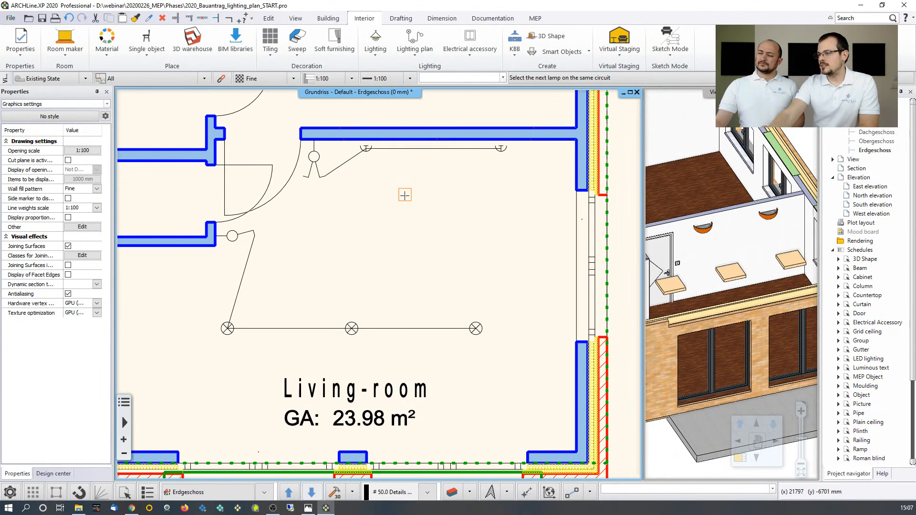
key("Escape")
Display the switch statuses on the lighting plan and examine the two-way switch on the upper wall.
left_click(415, 42)
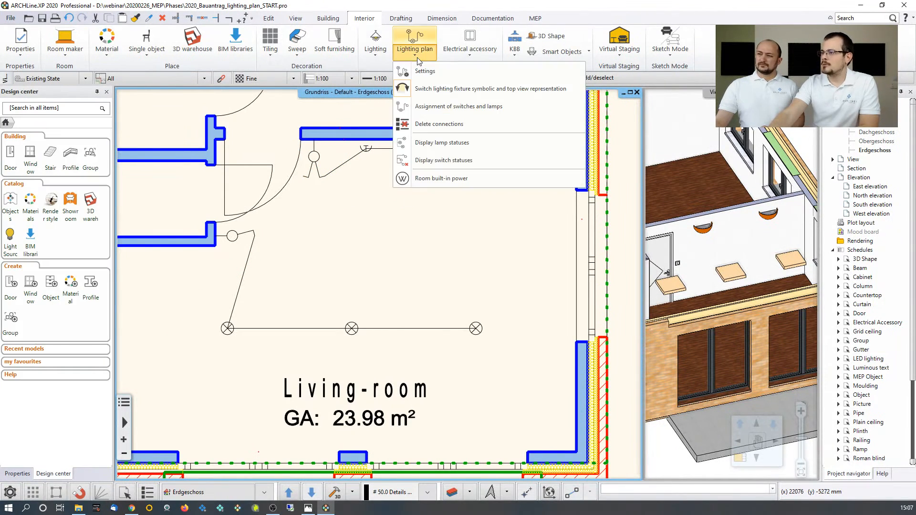
left_click(443, 142)
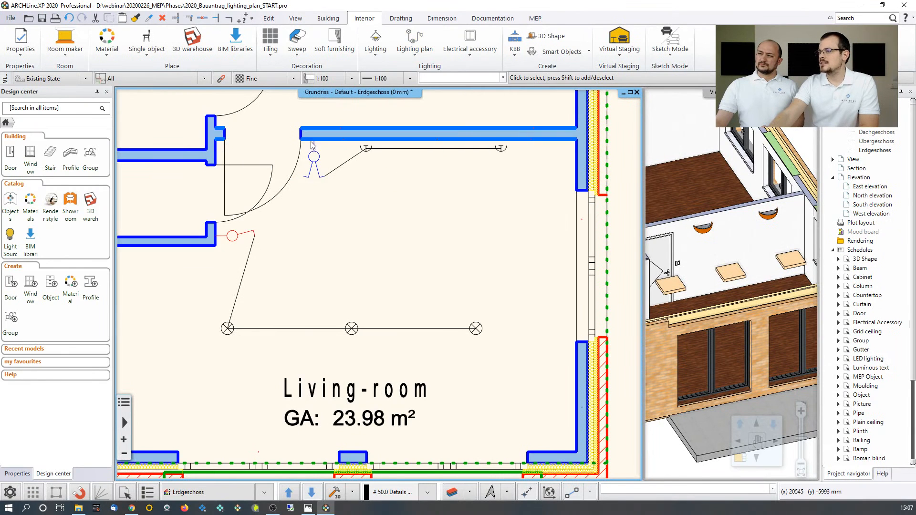
scroll(333, 174, "up", 1)
scroll(333, 174, "up", 1)
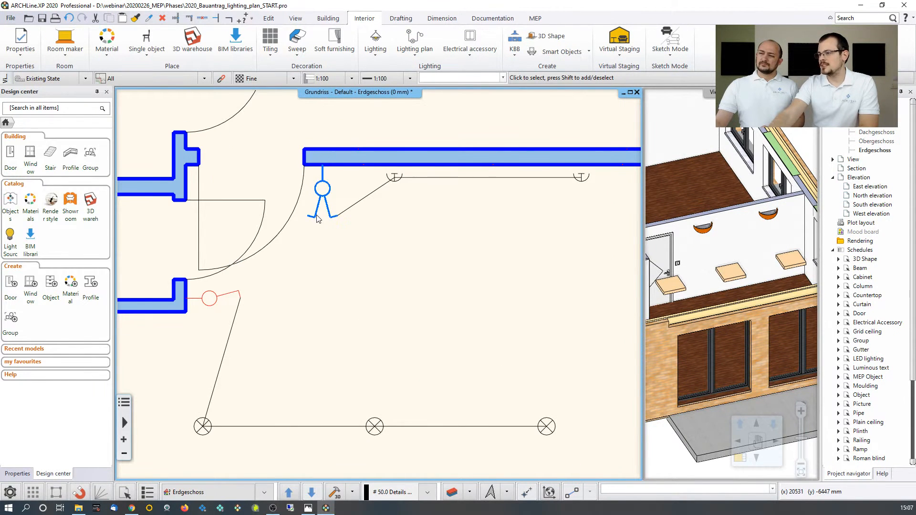
Connect the left branch of the two-way switch to the linear light along the living room's left wall.
left_click(314, 219)
scroll(315, 220, "down", 2)
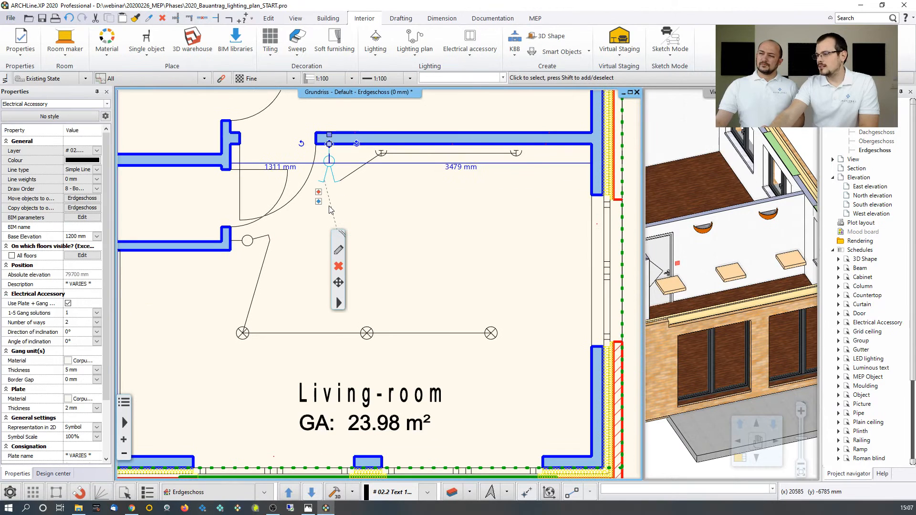
middle_click_drag(322, 227, 353, 188)
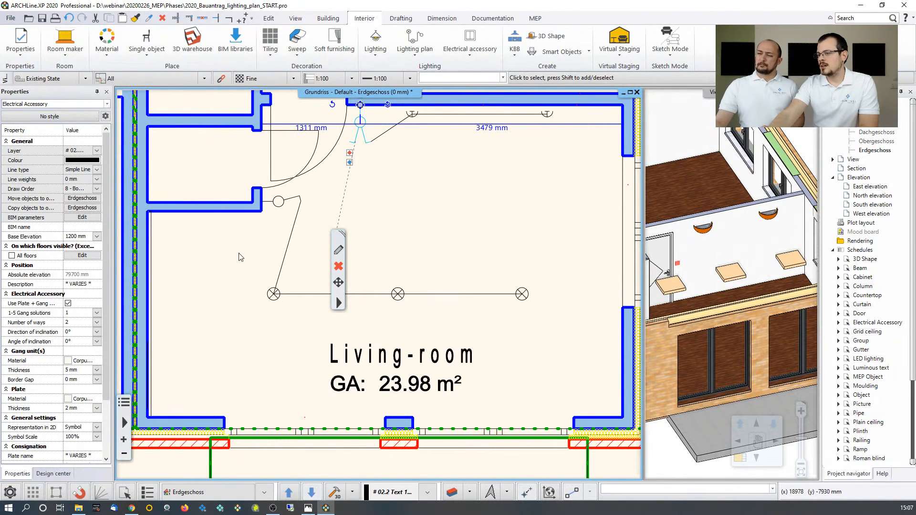
left_click(350, 163)
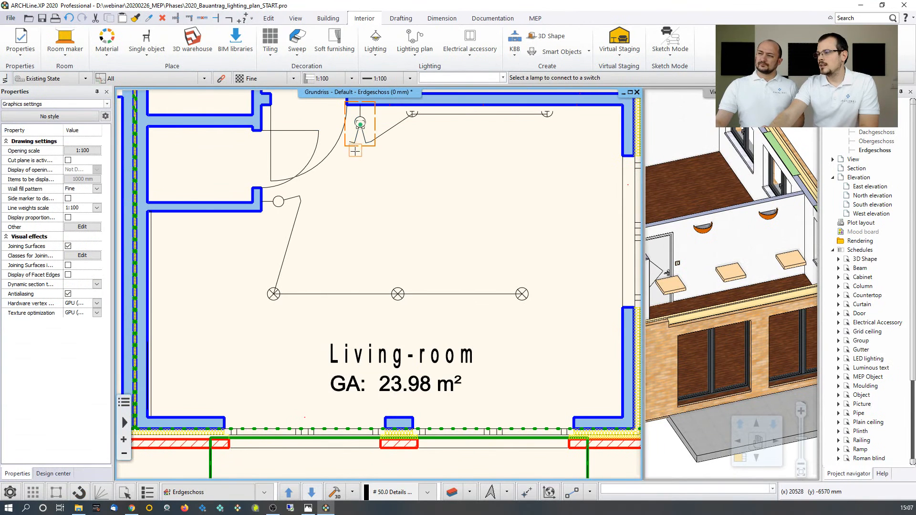
left_click(151, 324)
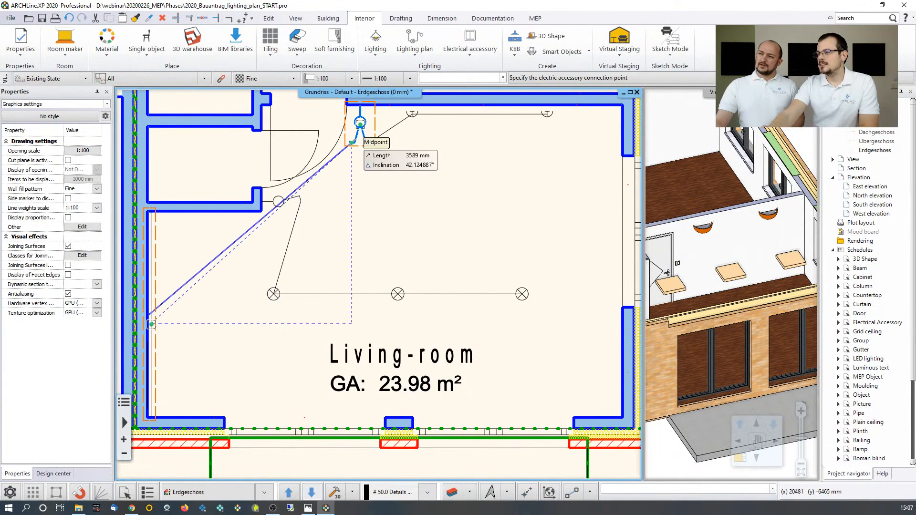
left_click(349, 142)
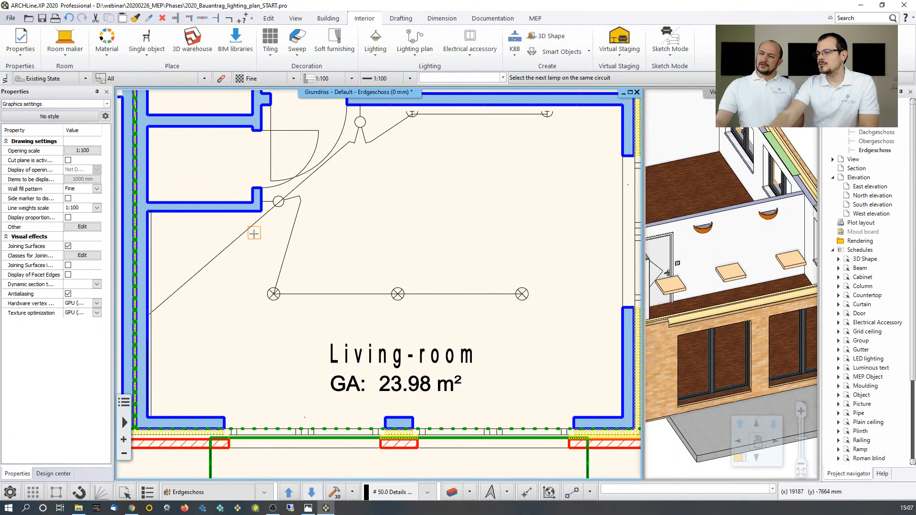
Reshape the connection line between the two-way switch and the left wall's light into an arc bowing into the room.
left_click(251, 232)
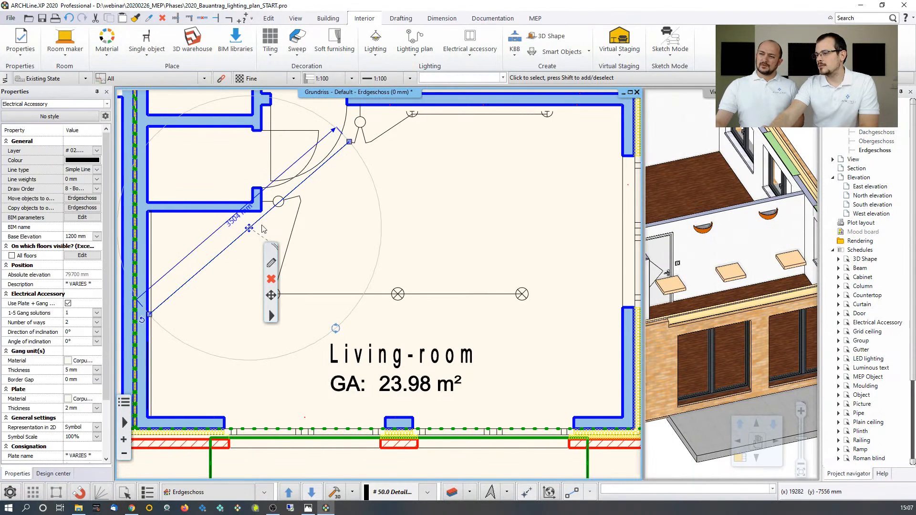
left_click(272, 246)
left_click(303, 237)
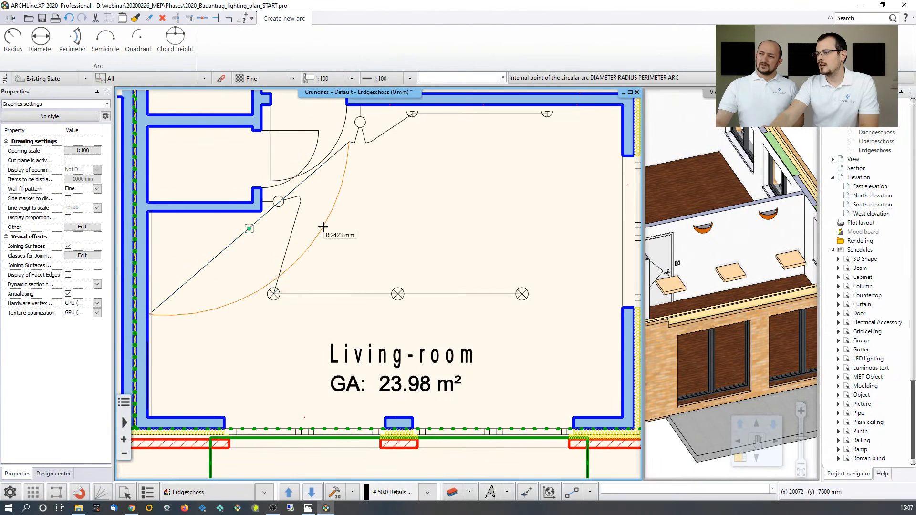
left_click(314, 215)
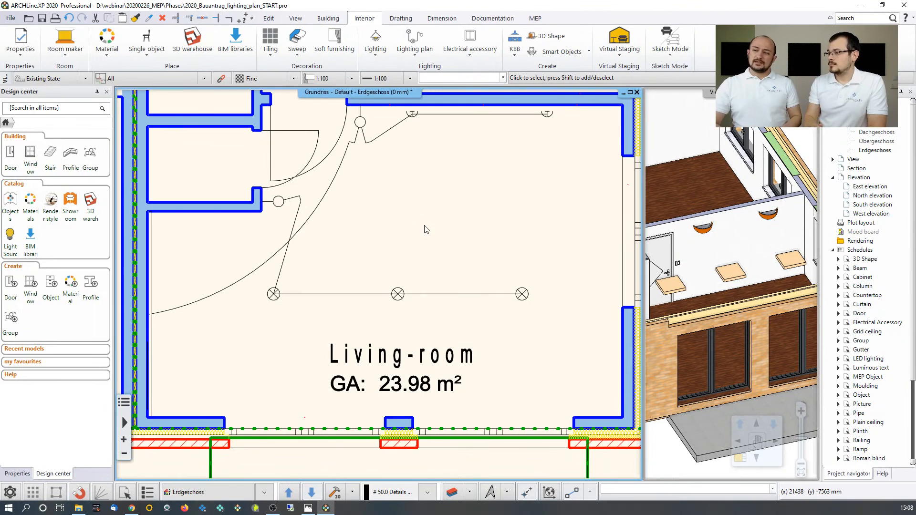
Check the switch and lamp statuses on the lighting plan for any fixtures still missing a connection.
left_click(414, 42)
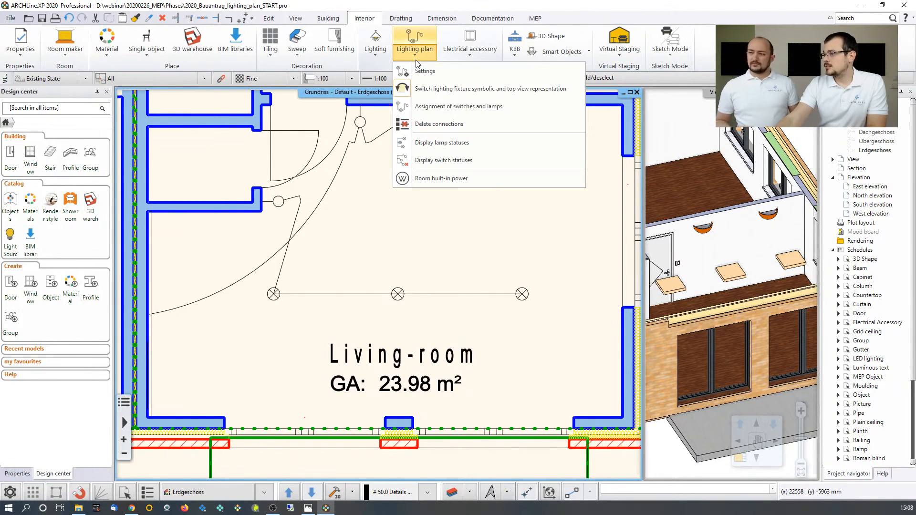
left_click(440, 161)
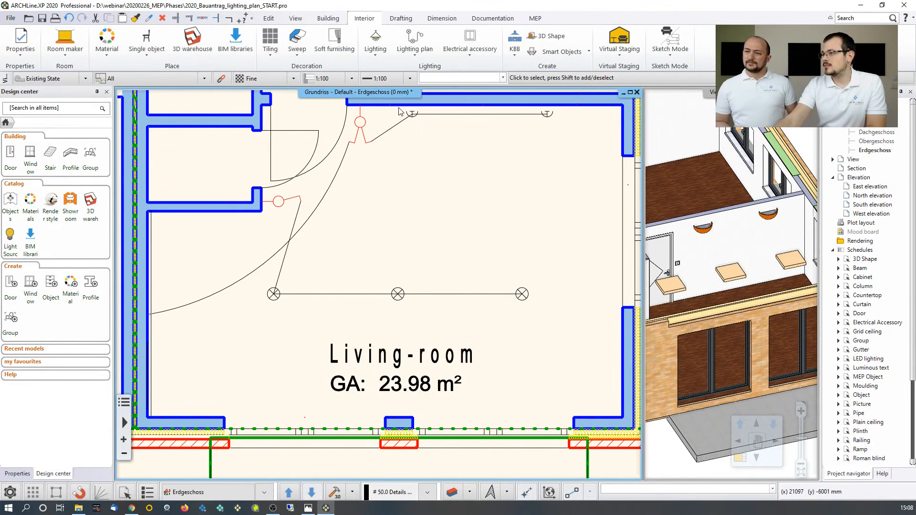
left_click(414, 48)
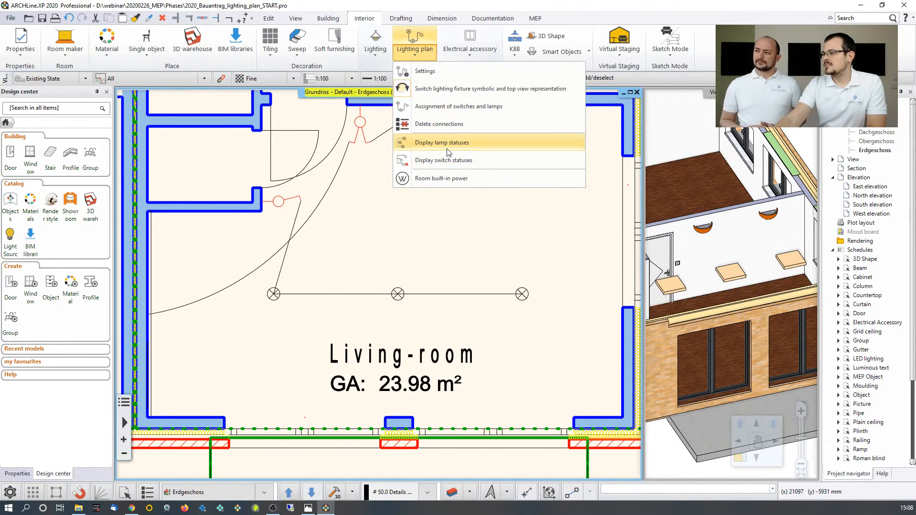
left_click(439, 143)
left_click(427, 209)
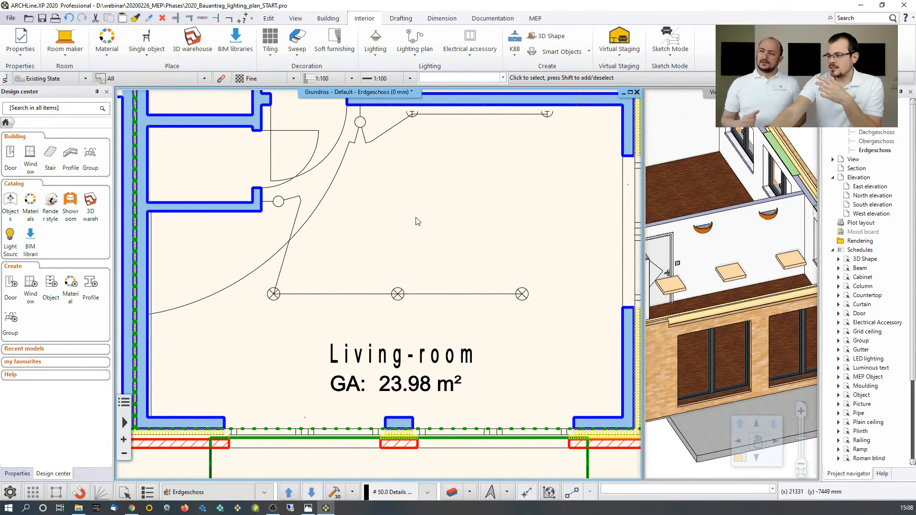
Try to create a room from the walls surrounding the living room.
left_click(414, 48)
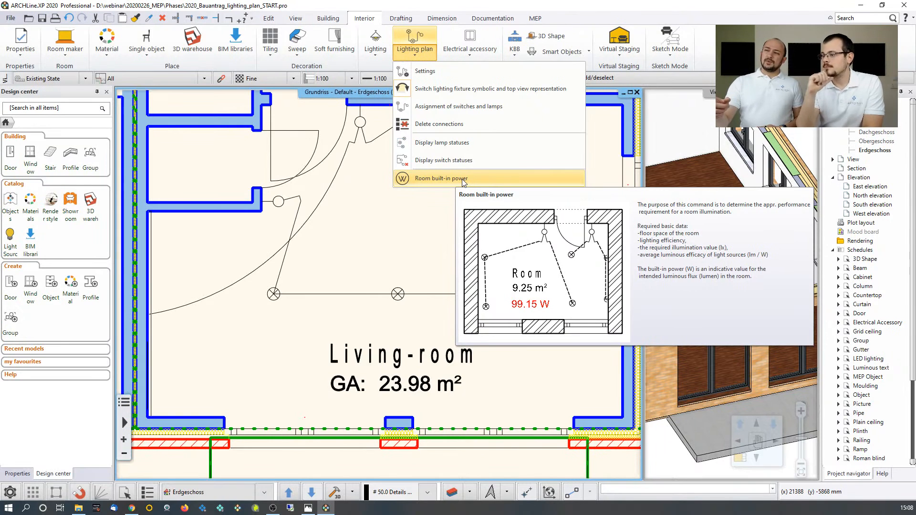
left_click(336, 240)
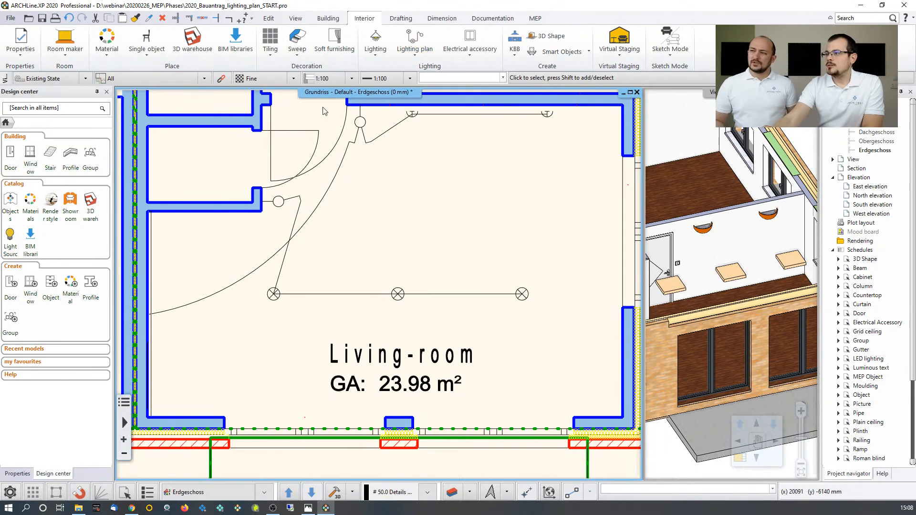
left_click(338, 19)
left_click(464, 55)
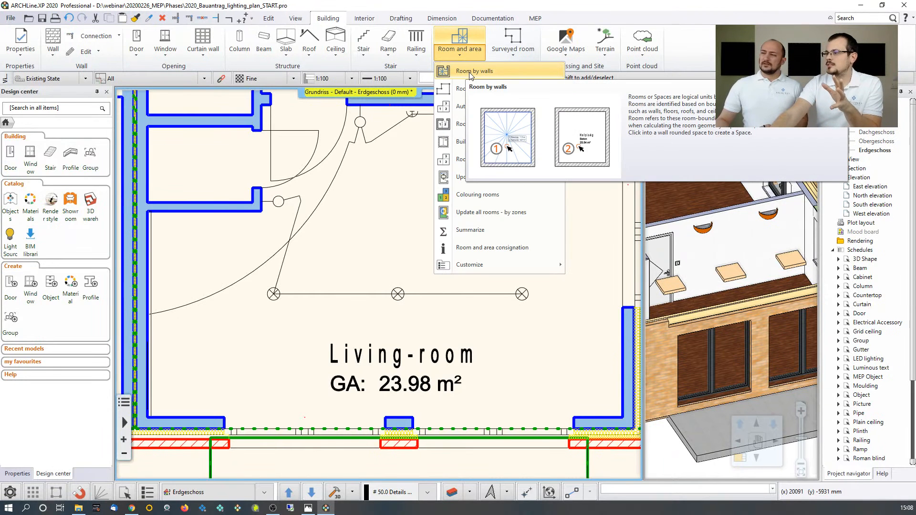
left_click(470, 72)
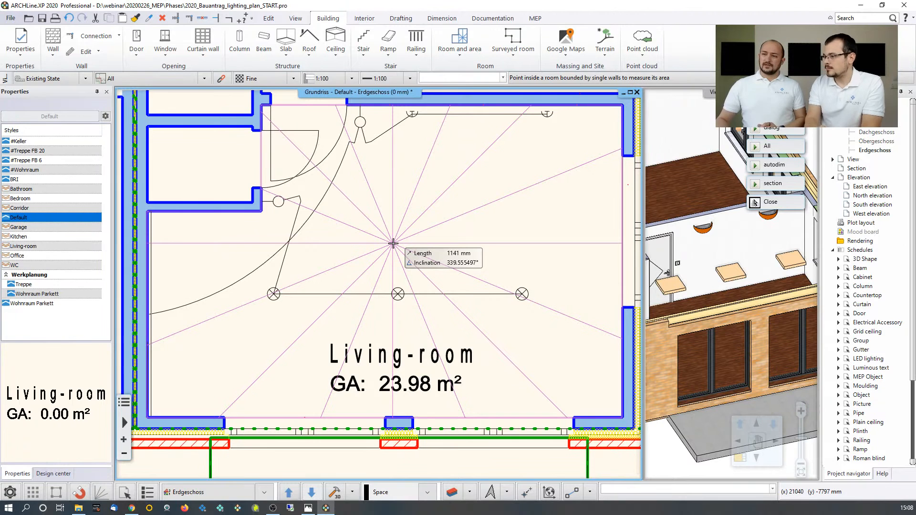
left_click(393, 244)
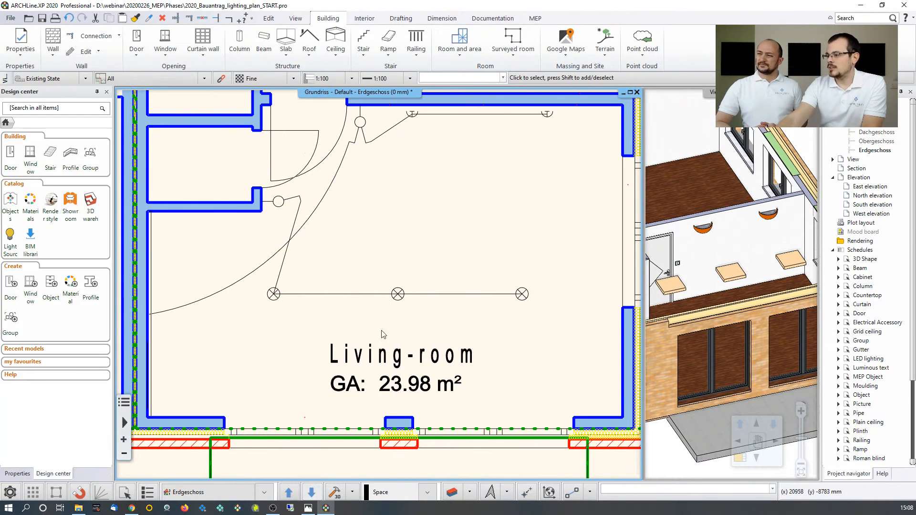
Delete the existing Living-room room and re-create it by walls, placing its label above the row of three lamps.
left_click(408, 369)
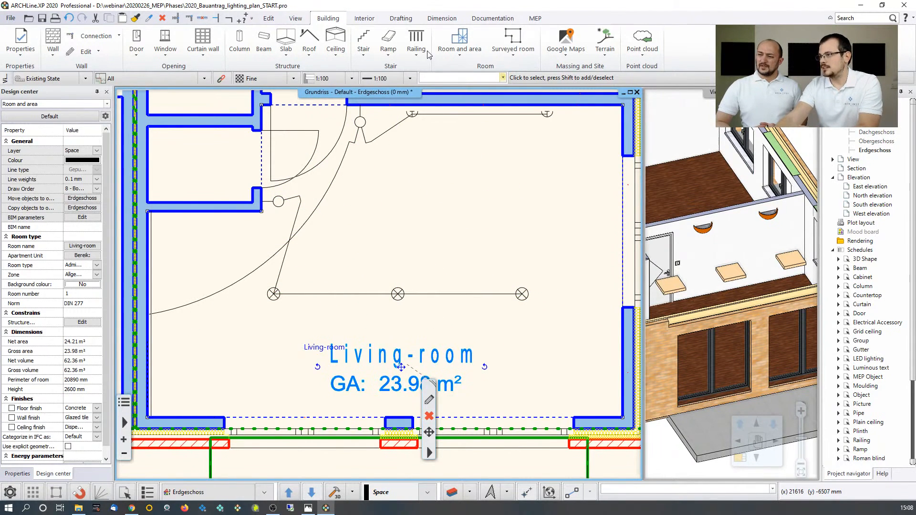
key("Escape")
left_click(459, 43)
left_click(474, 71)
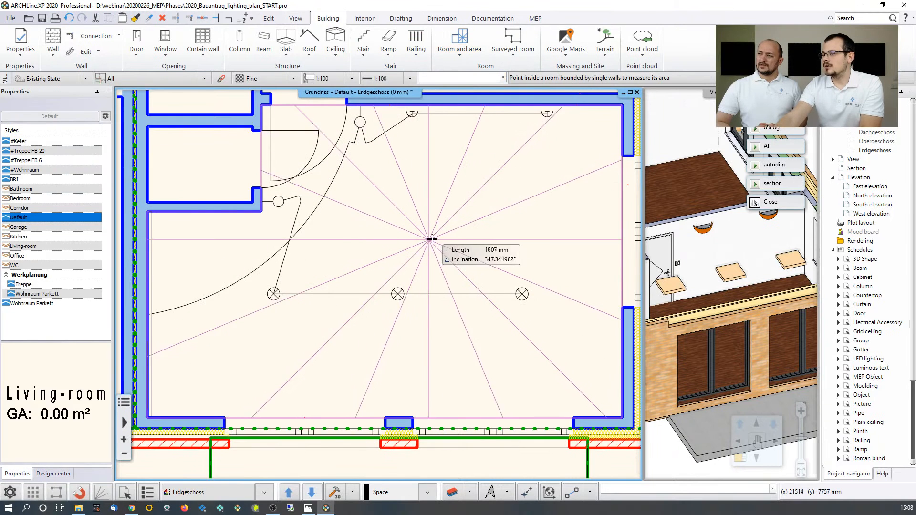
left_click(487, 318)
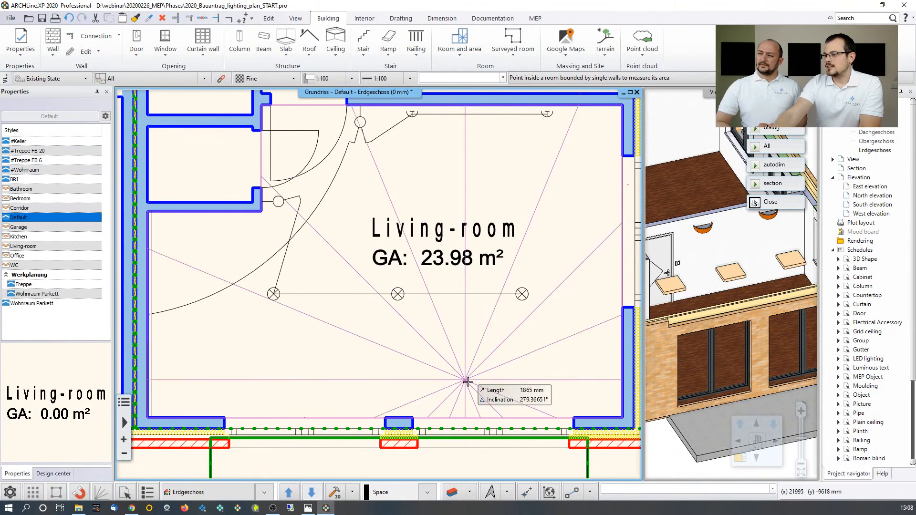
key("Escape")
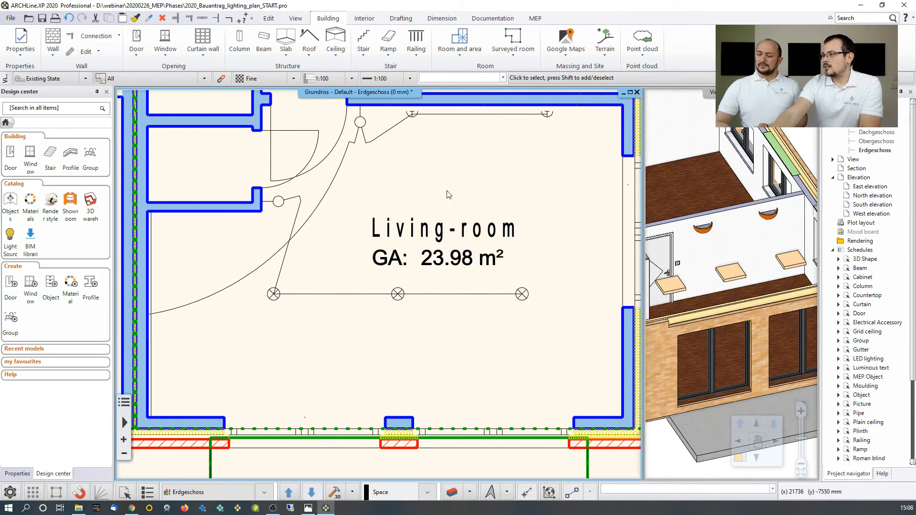
Start the room built-in power calculation for the living room with the environmental factor 1.25 - Clean interior space.
left_click(364, 18)
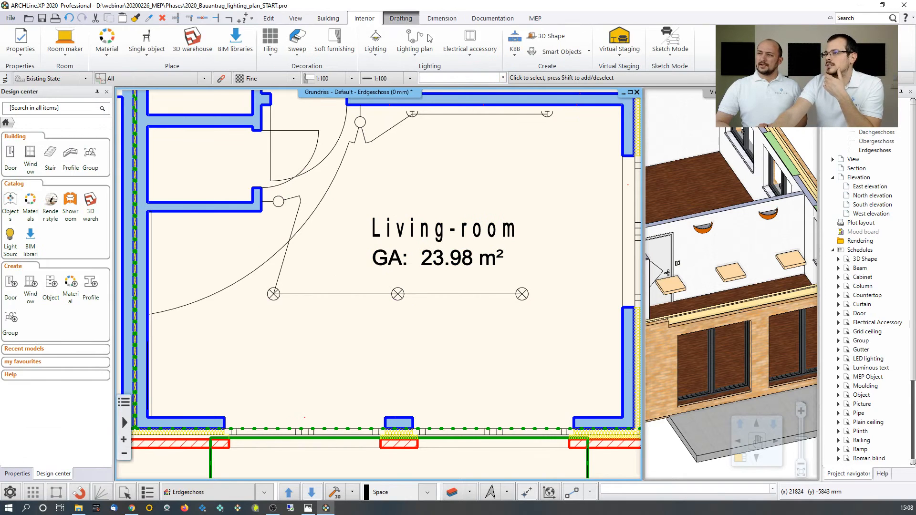
left_click(415, 55)
left_click(441, 179)
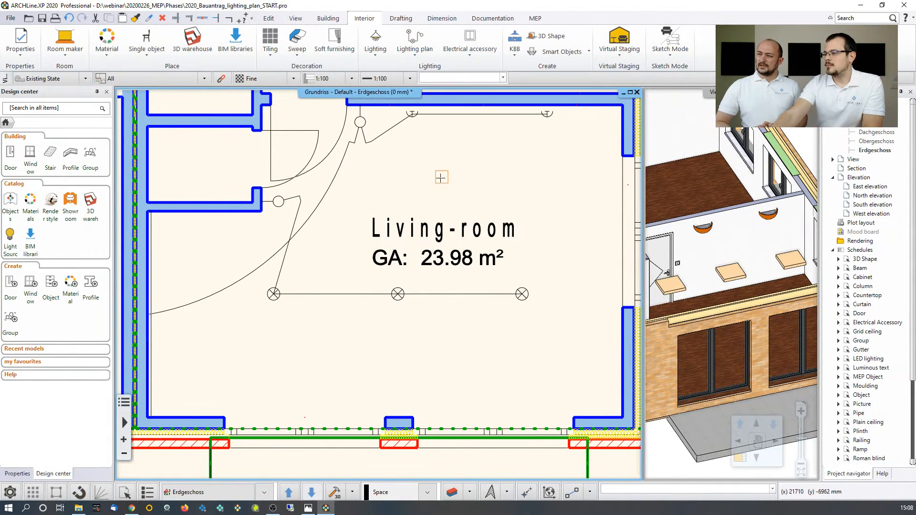
left_click(425, 231)
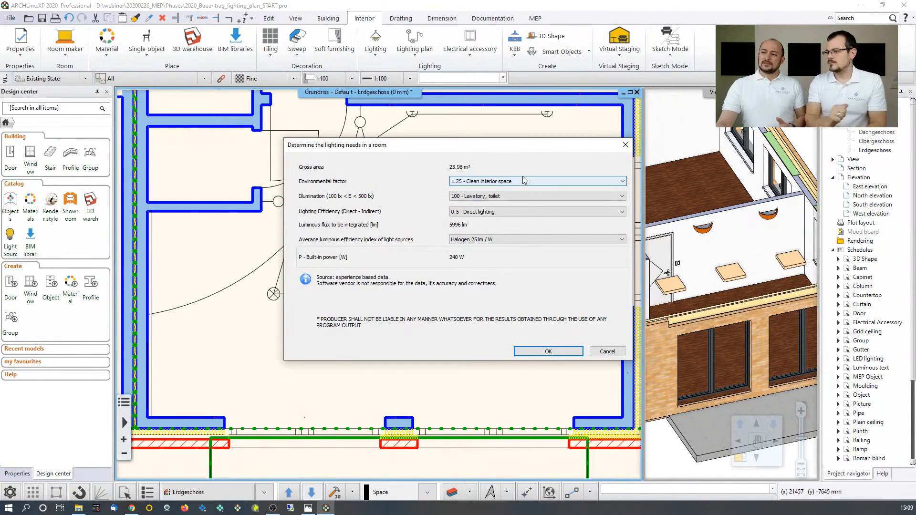
left_click(506, 182)
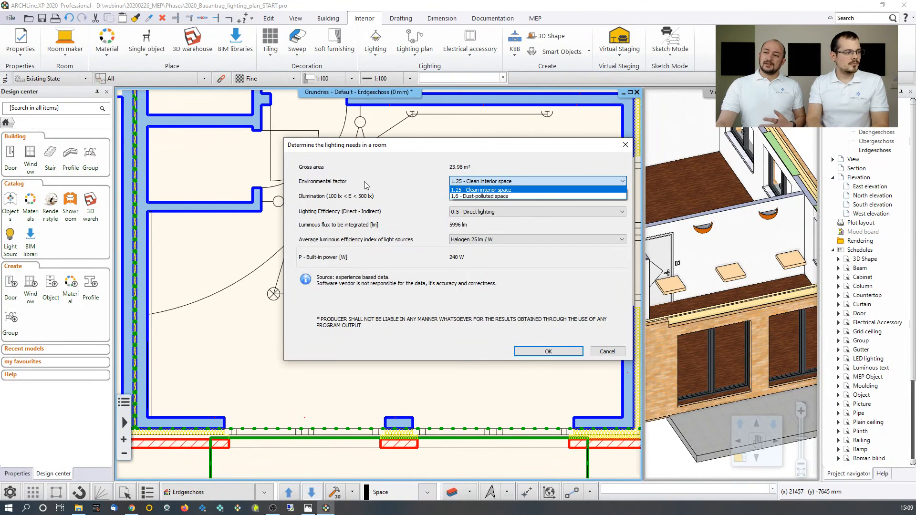
left_click(464, 190)
Set the illumination to 300 - Community spaces and the lighting efficiency to 0.4 - Mainly direct lighting.
left_click(480, 196)
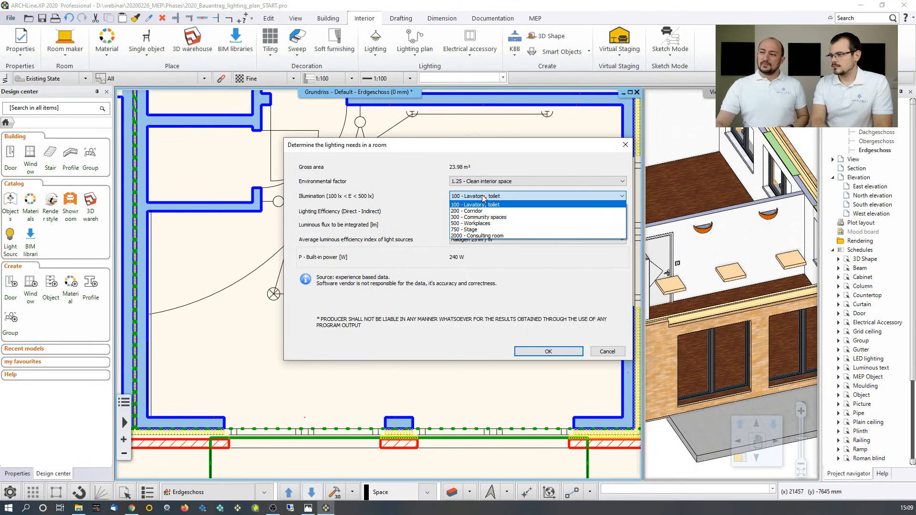
left_click(415, 192)
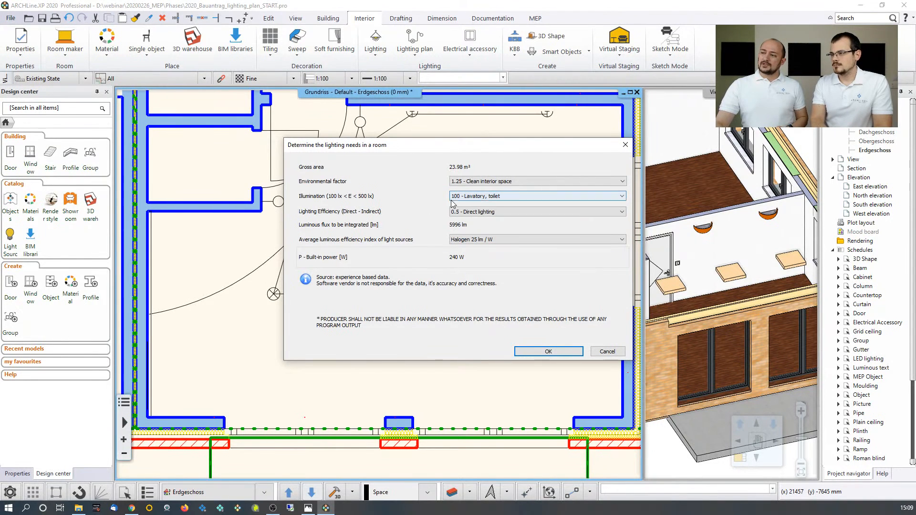
left_click(505, 196)
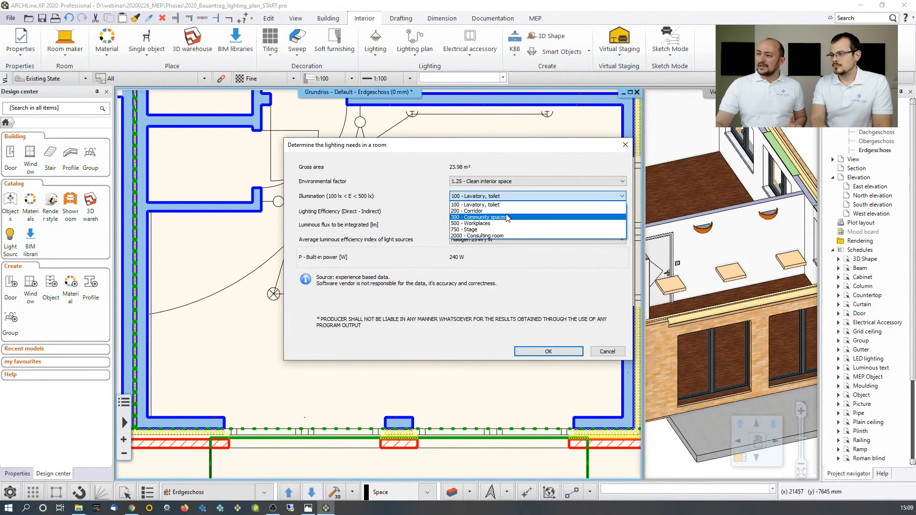
left_click(506, 217)
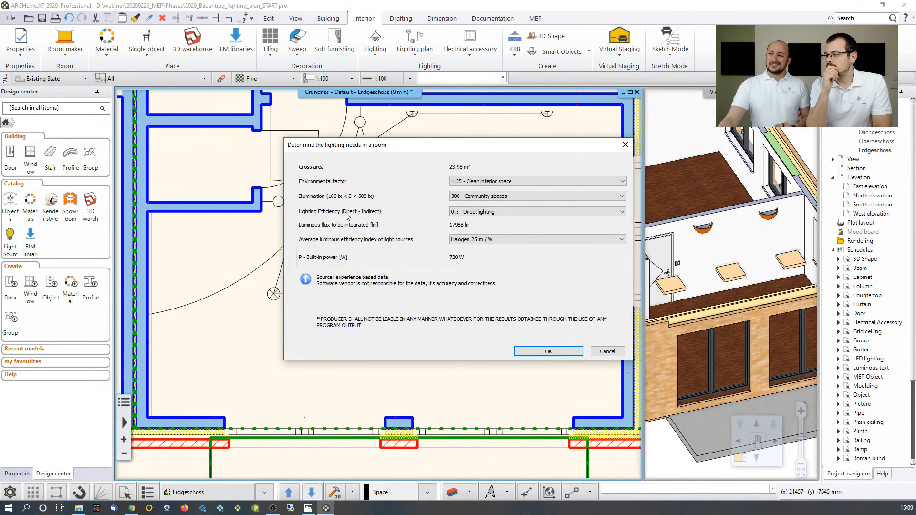
left_click(452, 212)
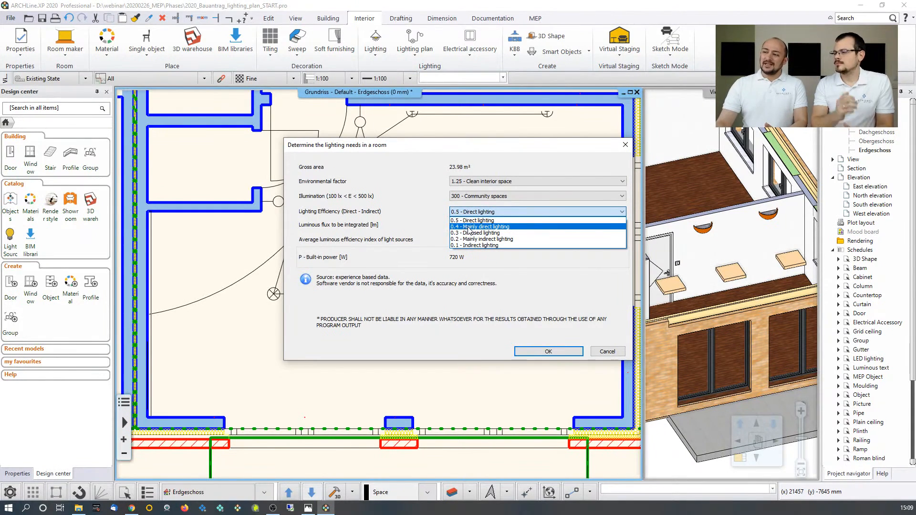
left_click(469, 227)
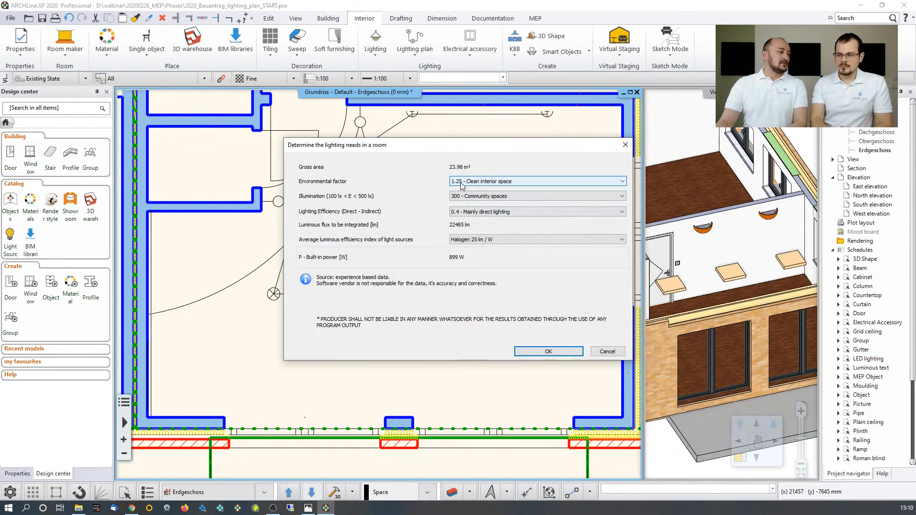
Choose LED light source 90 lm/W as the luminous efficiency index and place the built-in power text above the Living-room label.
left_click(469, 240)
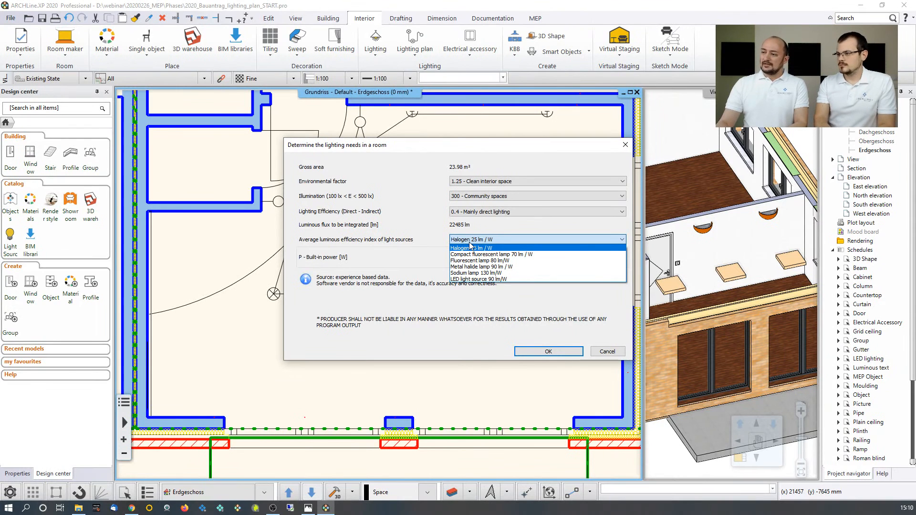
left_click(476, 280)
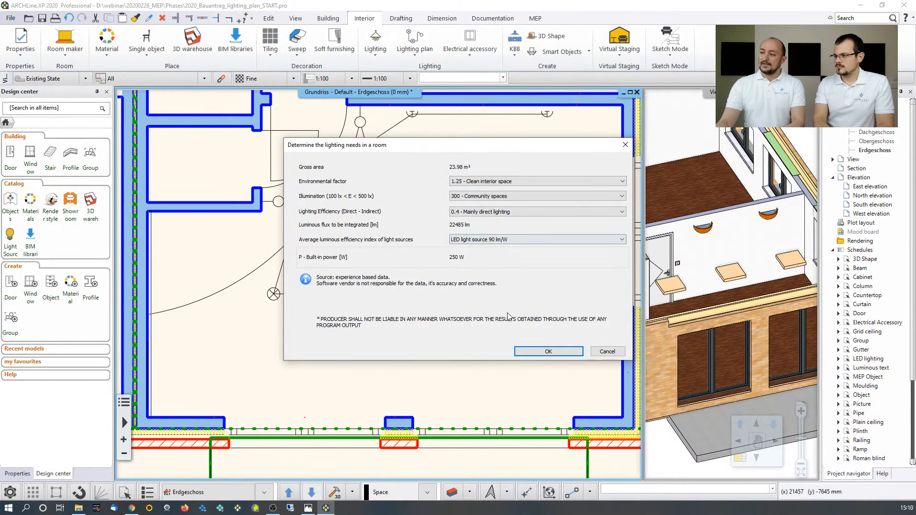
left_click(533, 352)
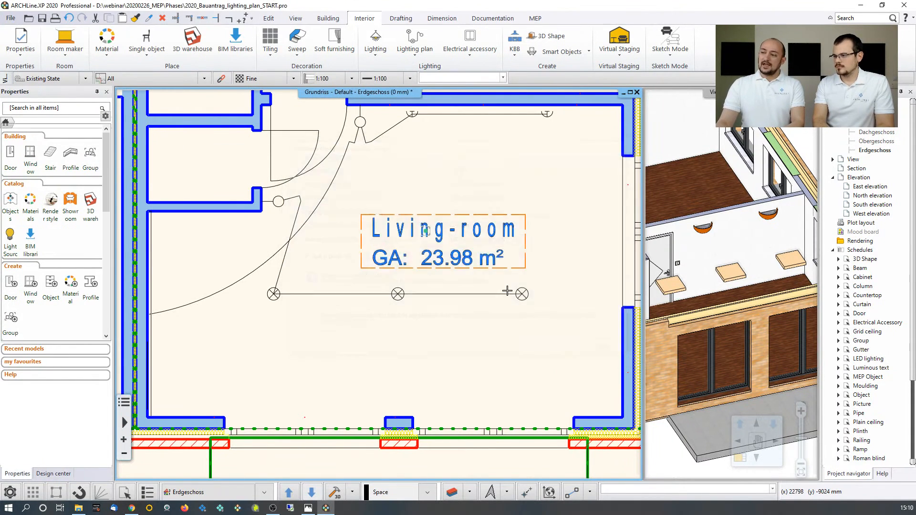
left_click(488, 176)
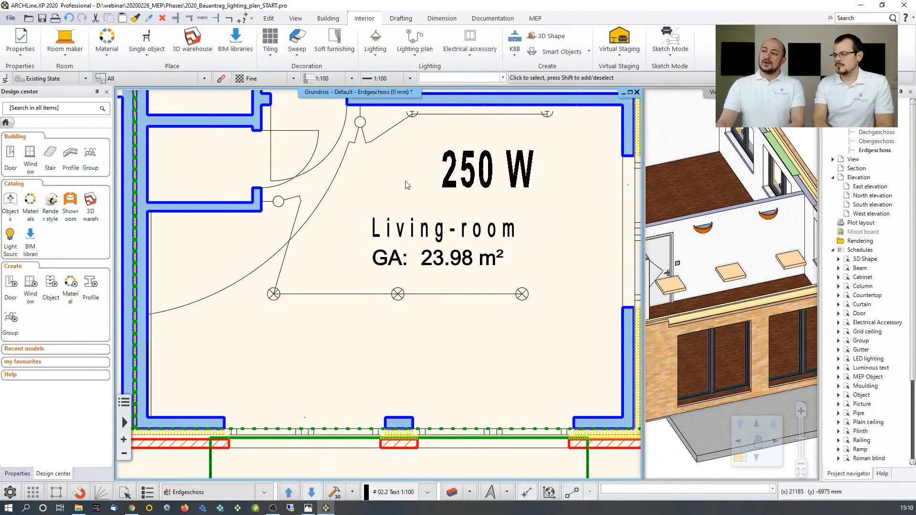
right_click(407, 181)
left_click(418, 198)
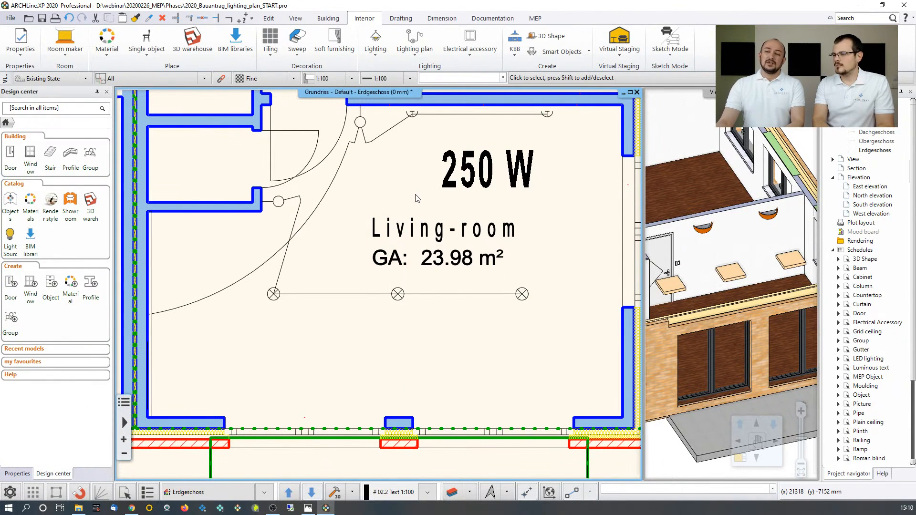
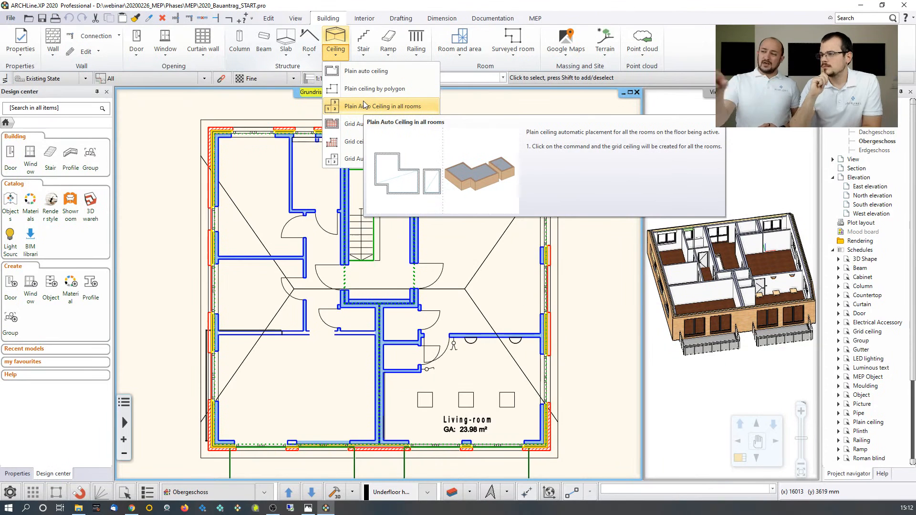
Create plain automatic ceilings in all rooms of the Obergeschoss floor and view them in the 3D model.
left_click(363, 105)
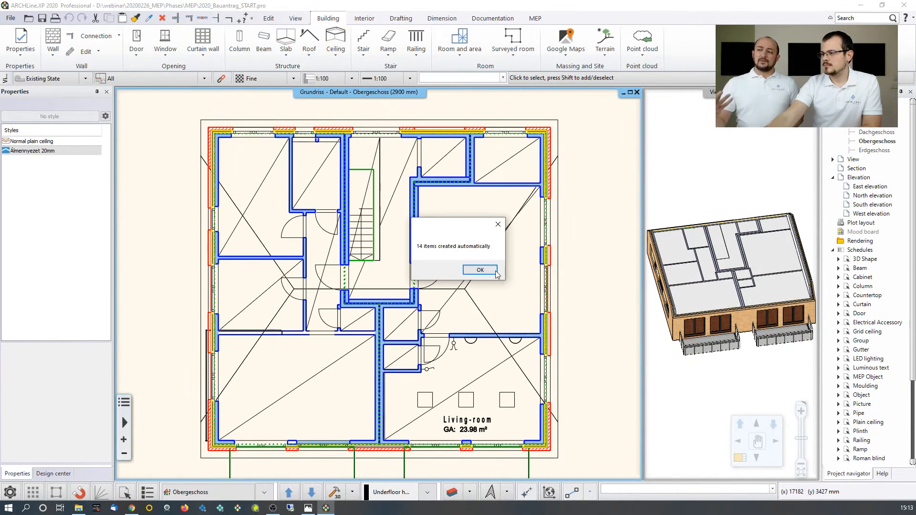
left_click(487, 272)
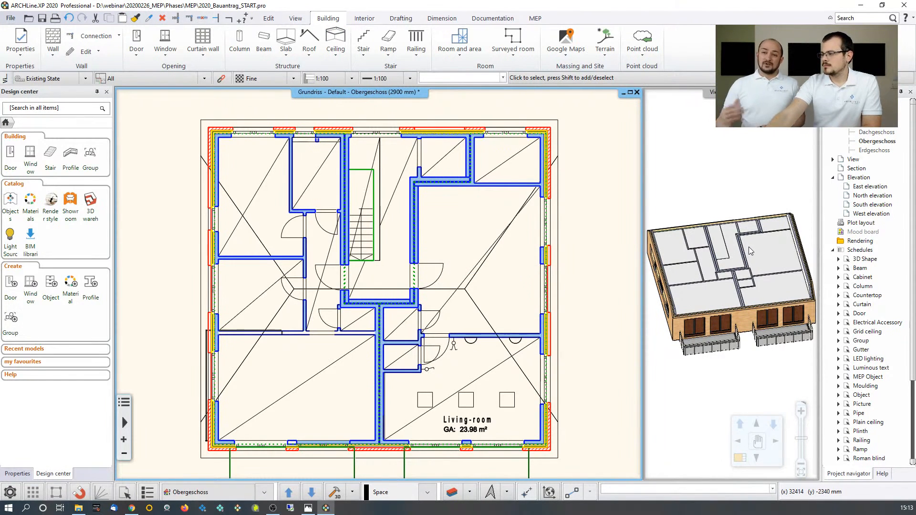
middle_click_drag(749, 246, 735, 253)
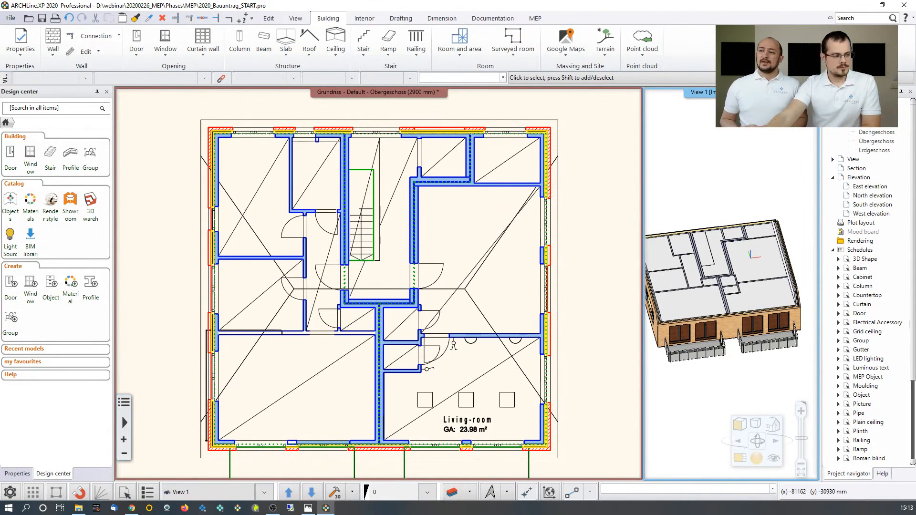
key("alt+Tab")
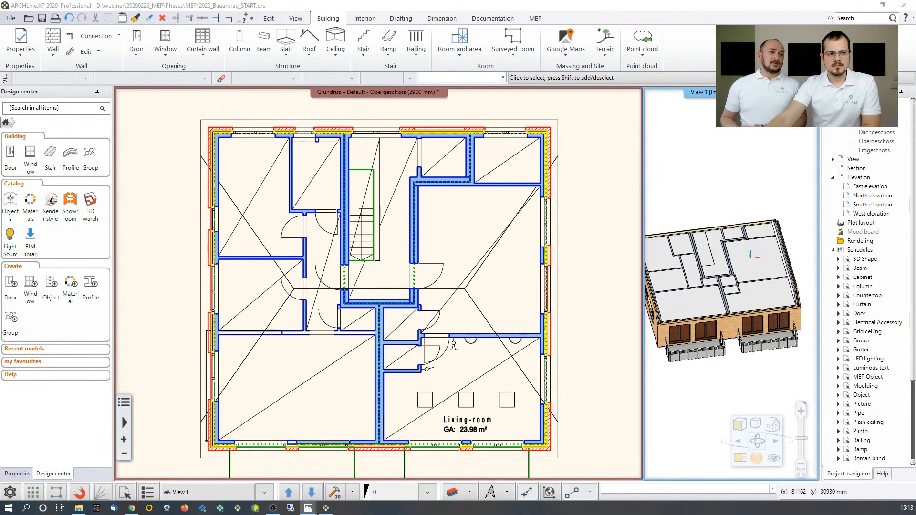
left_click(584, 203)
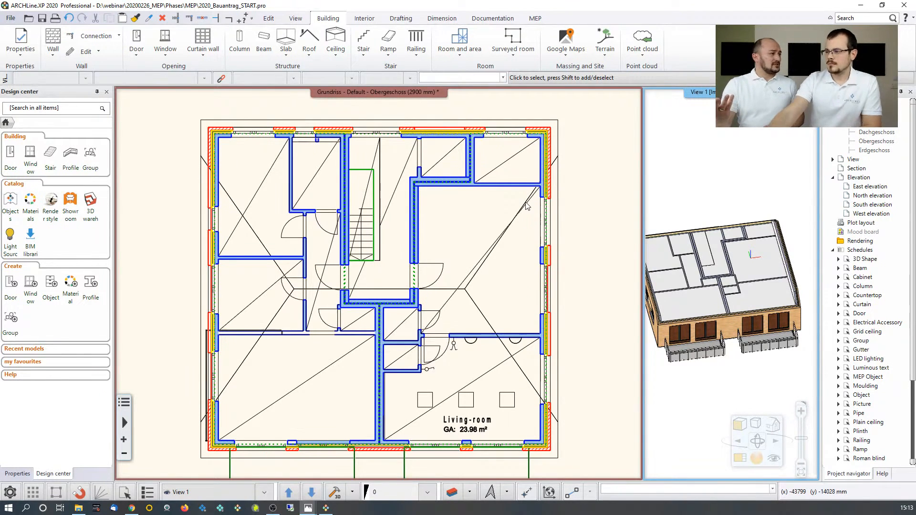
Search the object library for "exchange" and place the second VE_Heat Exchanger in the small upper room beside the stairwell.
left_click(37, 109)
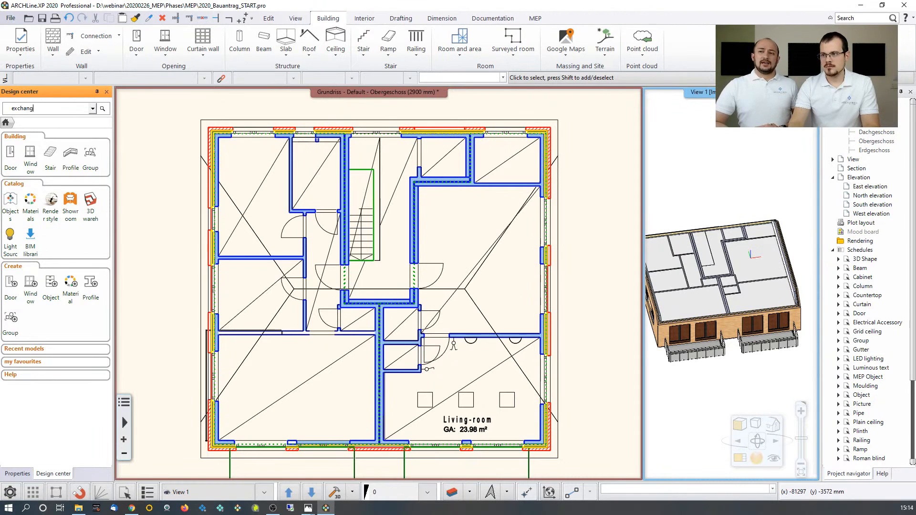
type("e")
key("Return")
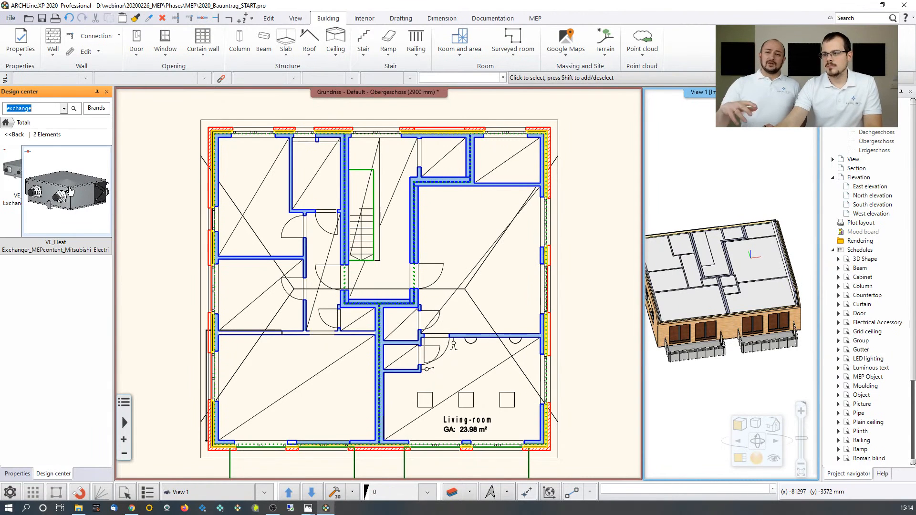
left_click_drag(71, 172, 430, 158)
scroll(429, 158, "up", 6)
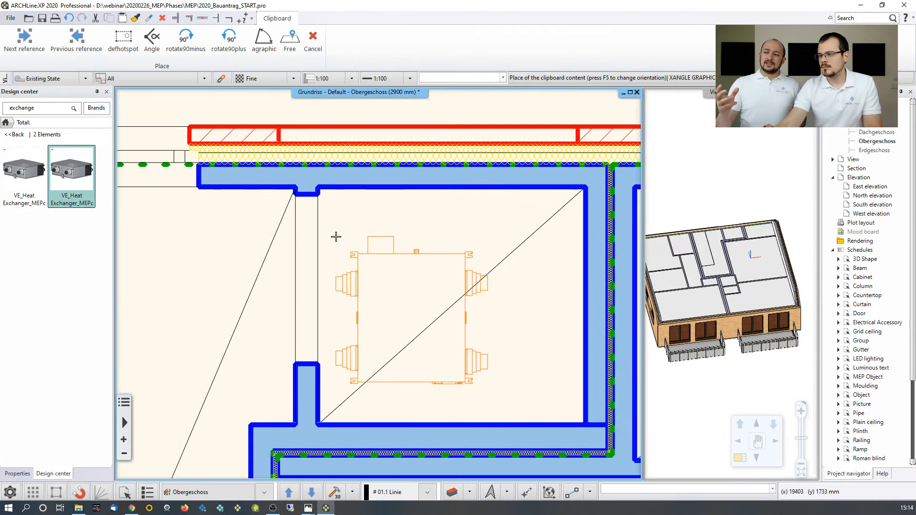
left_click(335, 237)
Rotate the heat exchanger 90 degrees counterclockwise and move it about 249 mm toward the small room's upper-left corner.
left_click(397, 254)
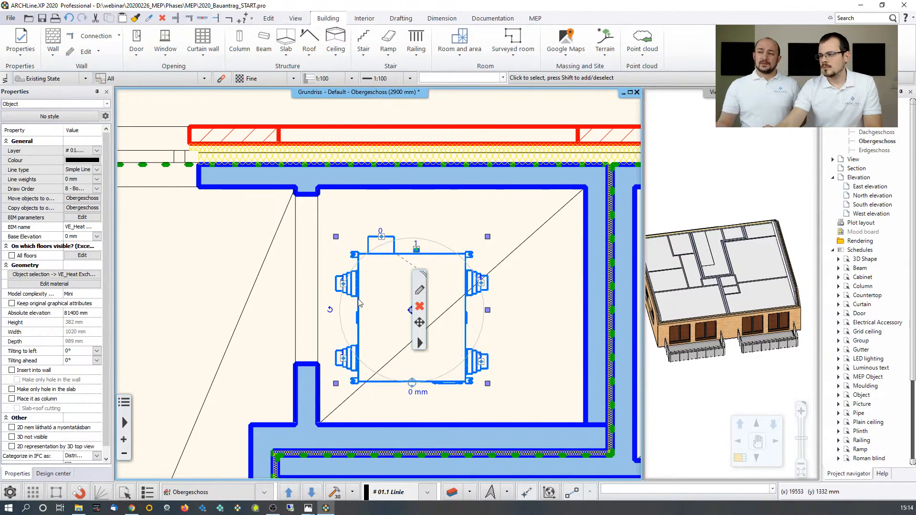
left_click(331, 311)
left_click(367, 317)
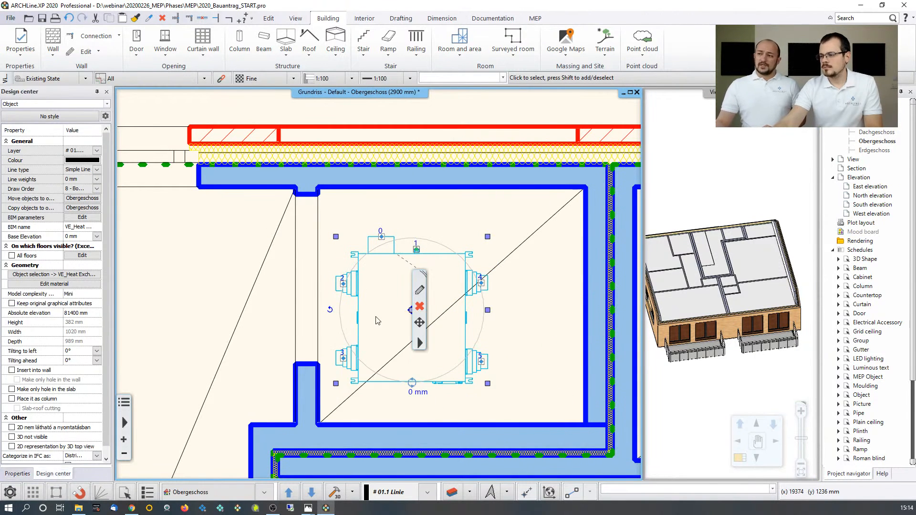
left_click(402, 280)
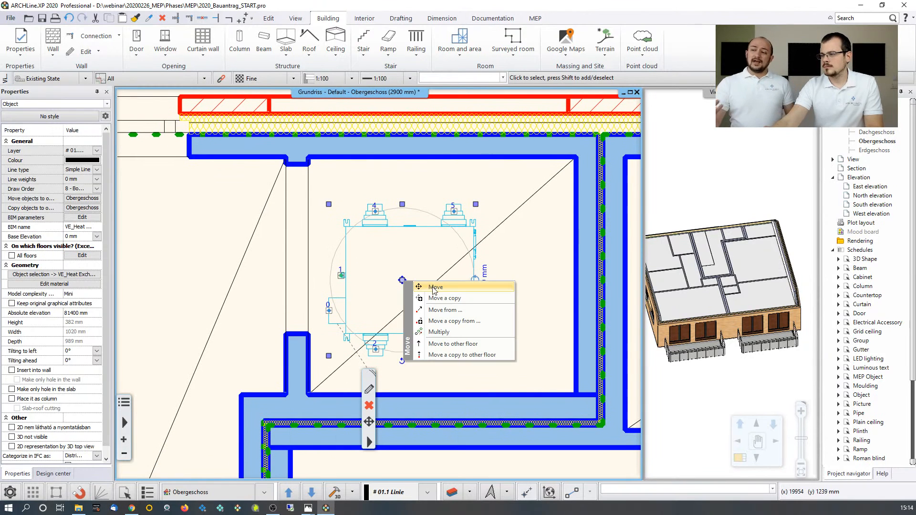
left_click(437, 288)
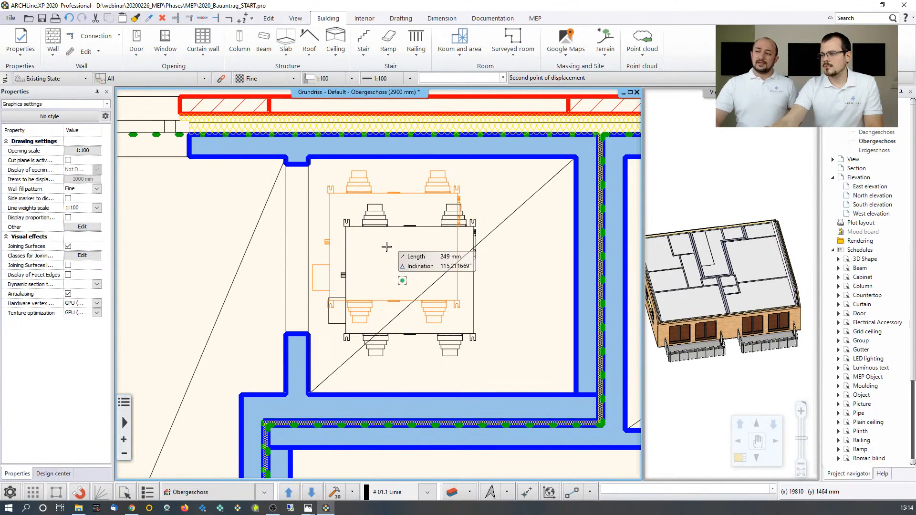
left_click(389, 252)
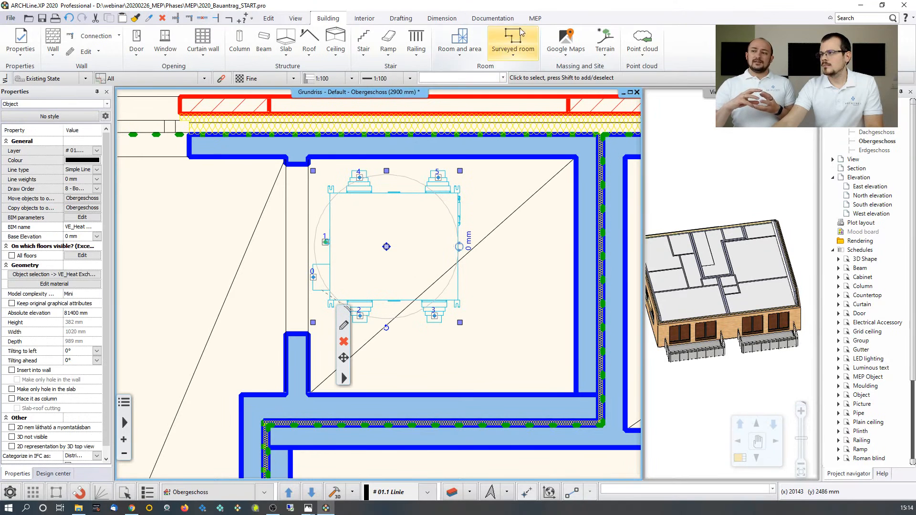
Review the connector information of the heat exchanger, including each connector's diameter, direction and system type.
left_click(535, 18)
left_click(207, 41)
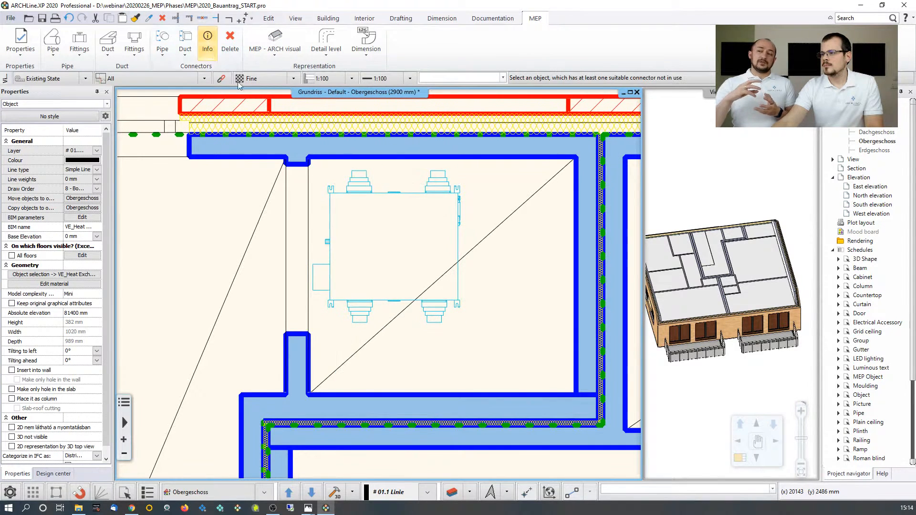
left_click(326, 232)
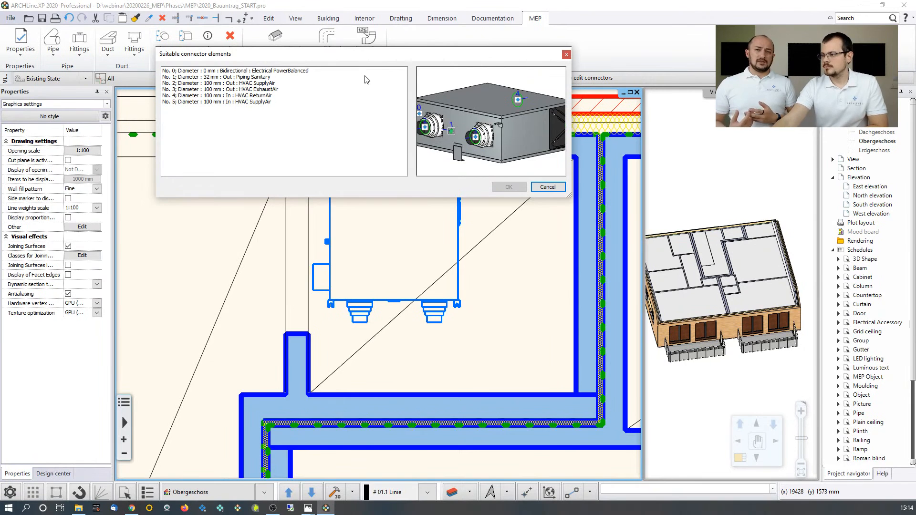
left_click_drag(483, 62, 520, 201)
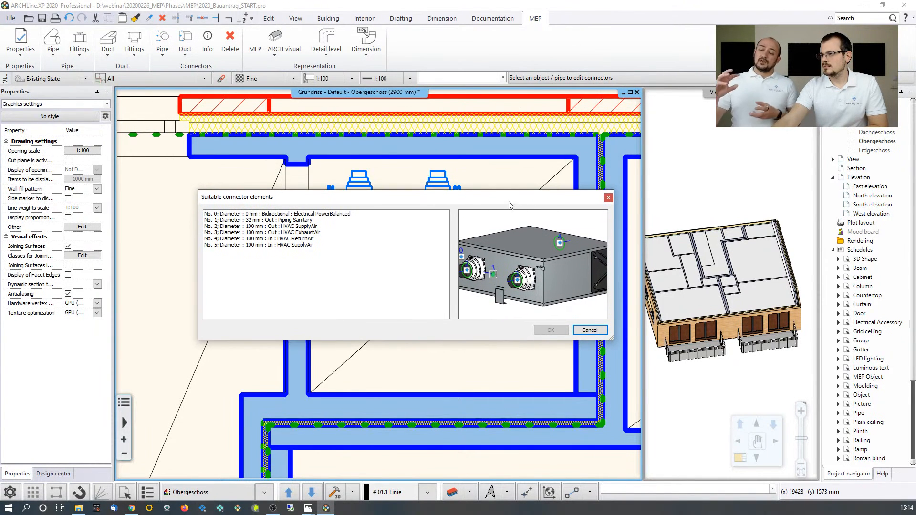
left_click(608, 198)
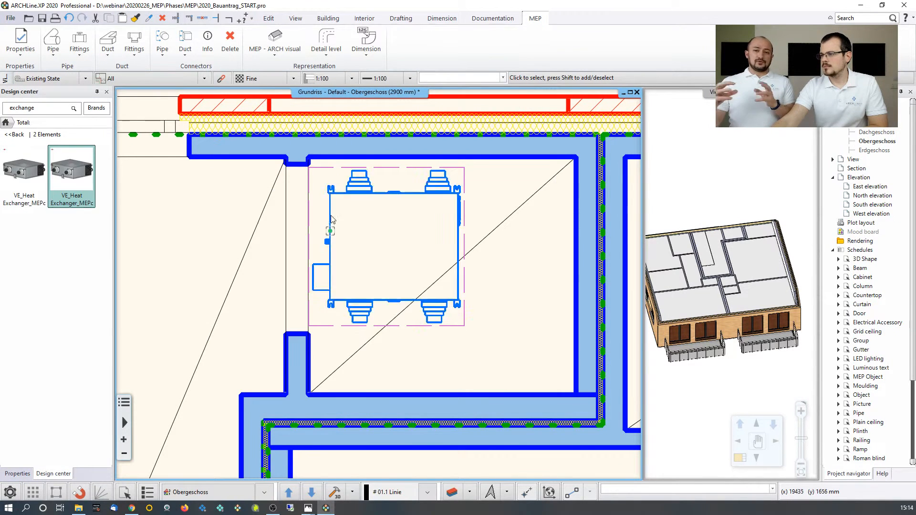
Move the heat exchanger about 131 mm straight down in the plan, away from the exterior wall.
left_click(376, 260)
right_click(374, 263)
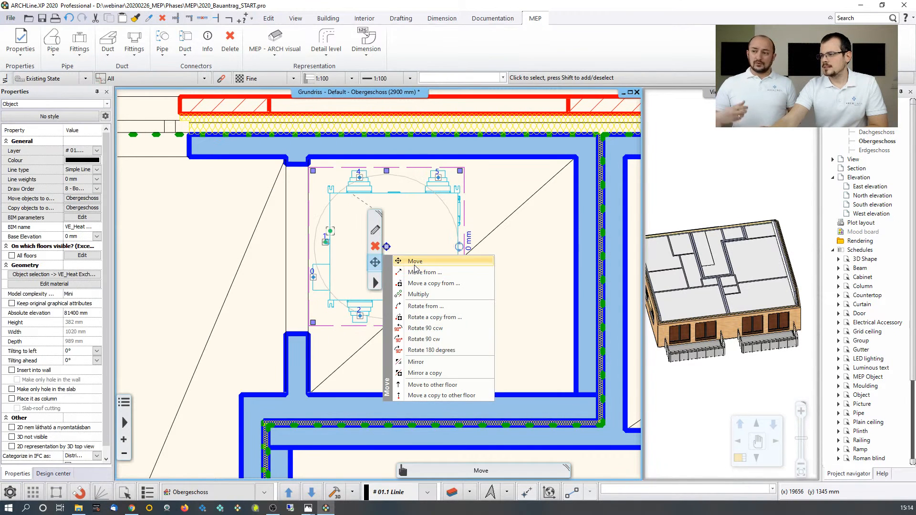
left_click(405, 256)
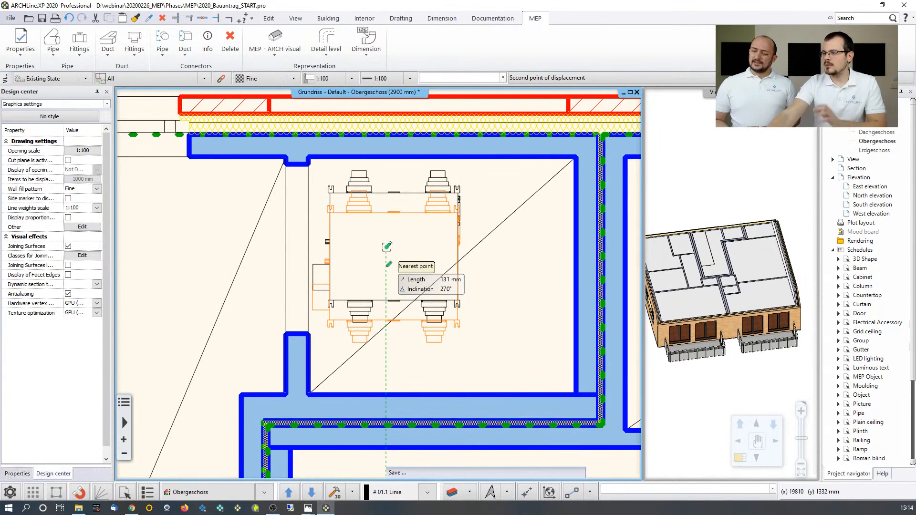
left_click(389, 264)
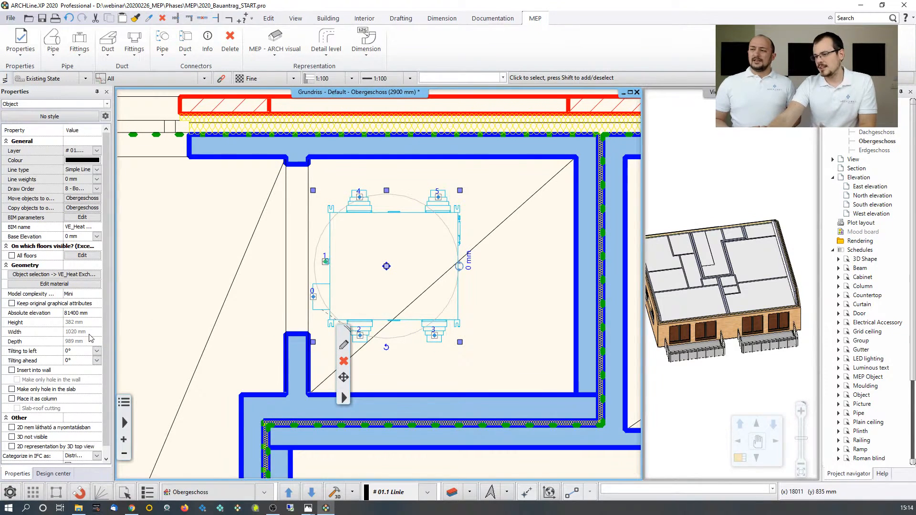
Set the heat exchanger's base elevation to 2800 mm and view it up close in the 3D model.
left_click(79, 237)
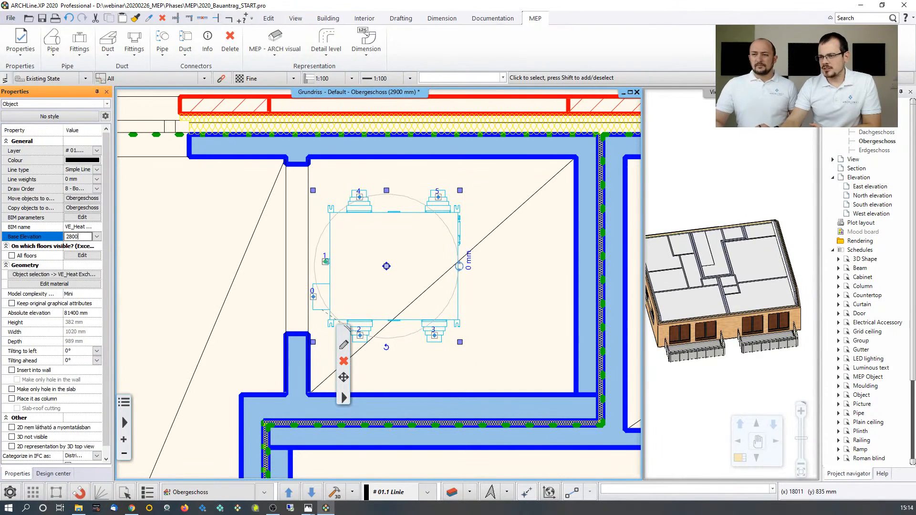
key("Return")
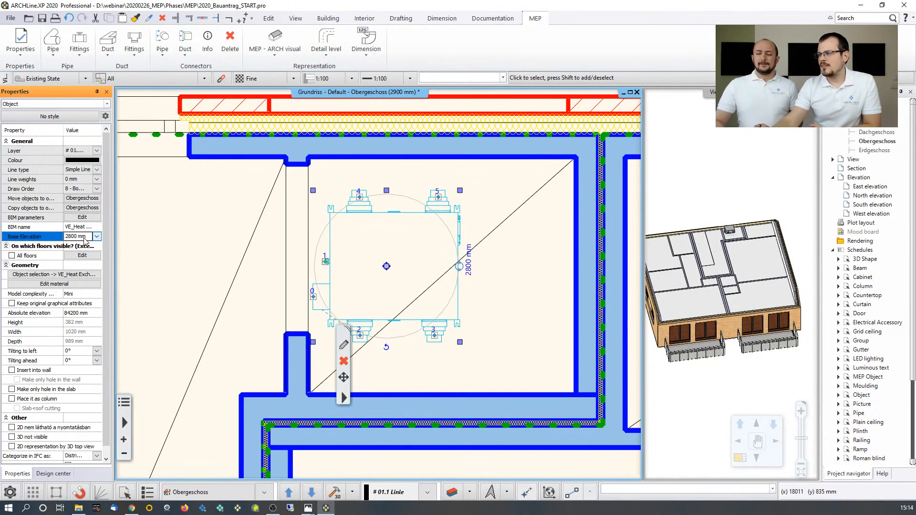
left_click(752, 251)
scroll(735, 267, "up", 6)
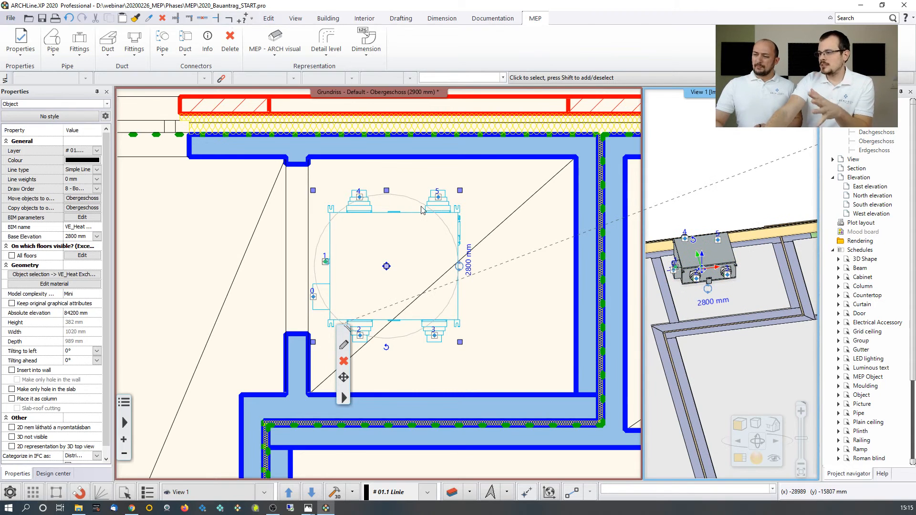
Check the raised heat exchanger's list of suitable connector elements again to identify its air connections.
left_click(207, 42)
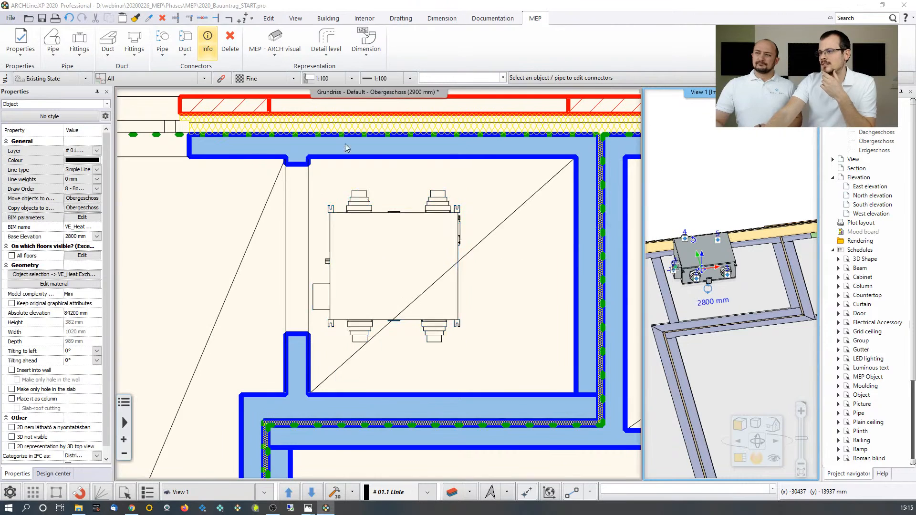
left_click(449, 224)
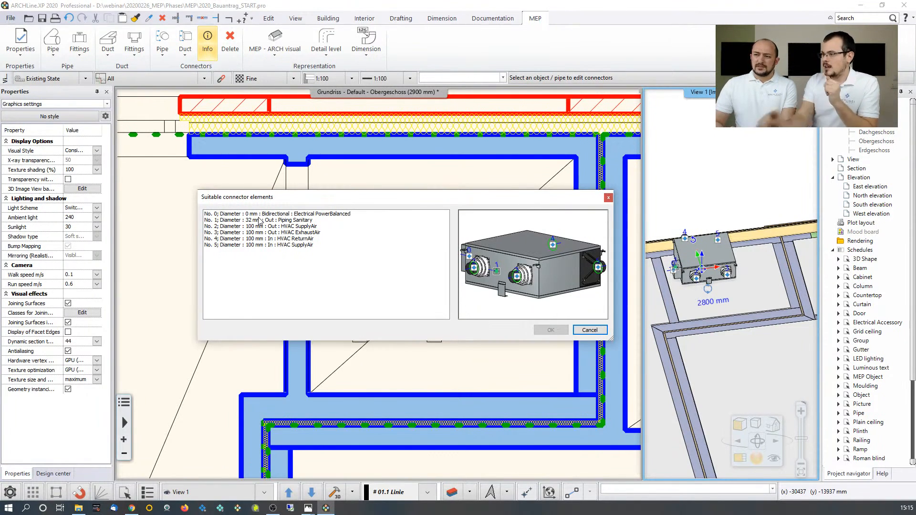
left_click(609, 198)
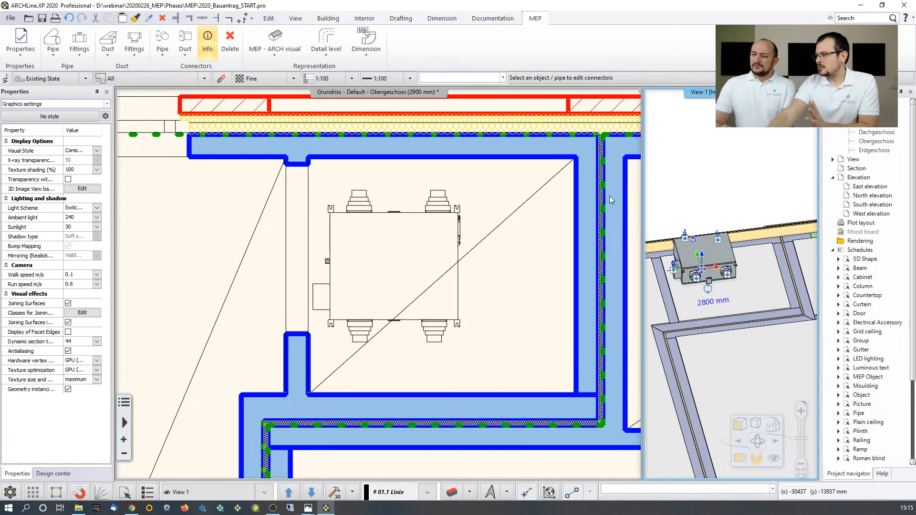
Draw an 800 mm straight duct from the heat exchanger's connector 5 out through the exterior wall and view it in 3D.
left_click(445, 199)
scroll(444, 199, "down", 2)
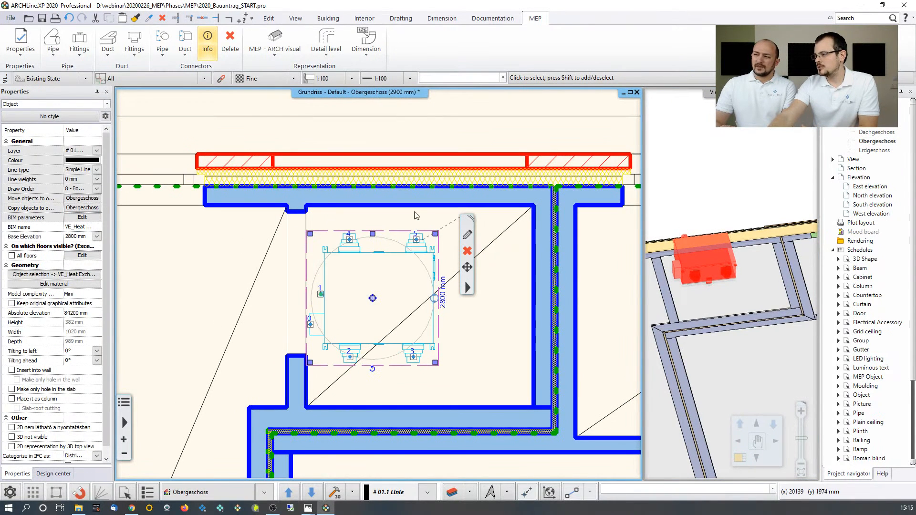
right_click(417, 244)
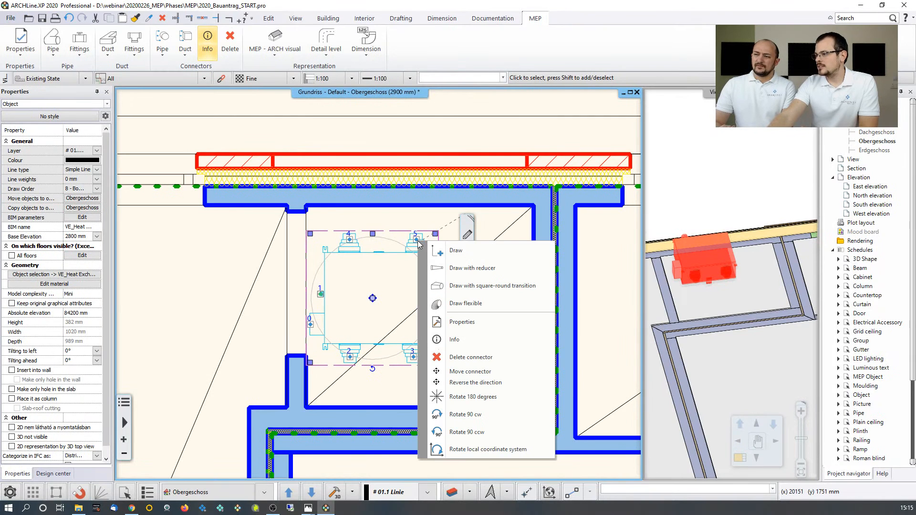
left_click(448, 251)
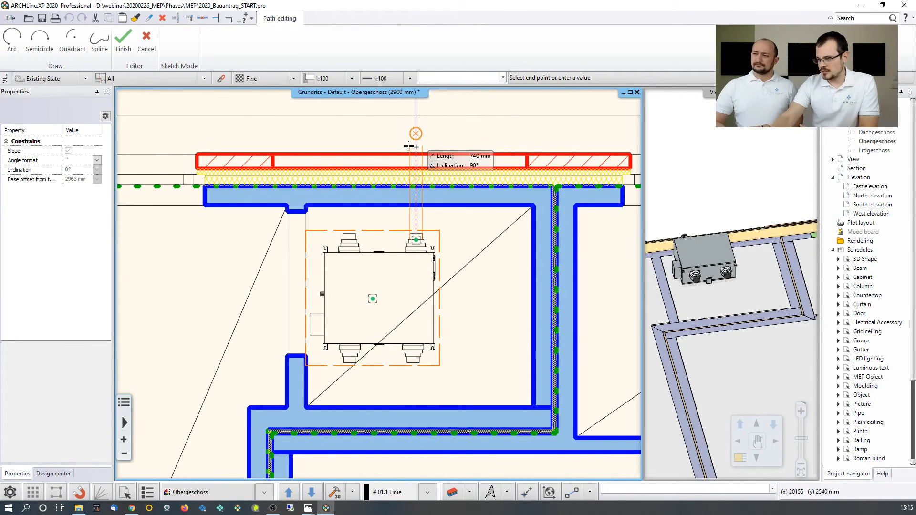
type("800")
key("Return")
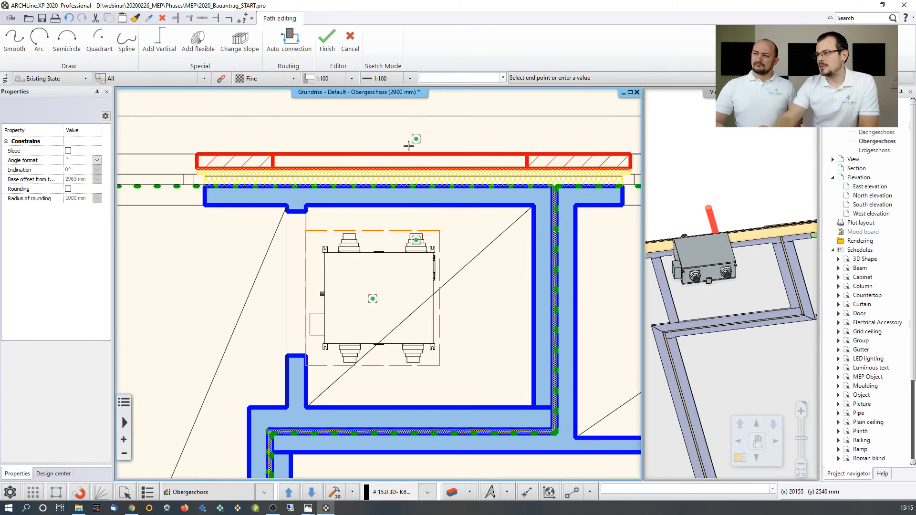
right_click(436, 148)
key("Escape")
left_click_drag(681, 231, 731, 260)
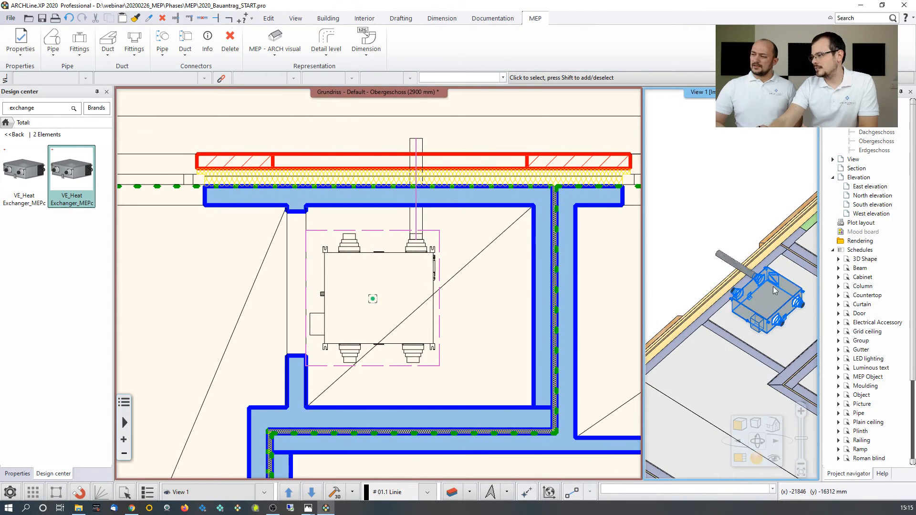
scroll(474, 269, "down", 2)
Draw a duct from the heat exchanger's connector 3, about 270 mm away from the unit and 1200 mm vertically upward.
left_click(424, 306)
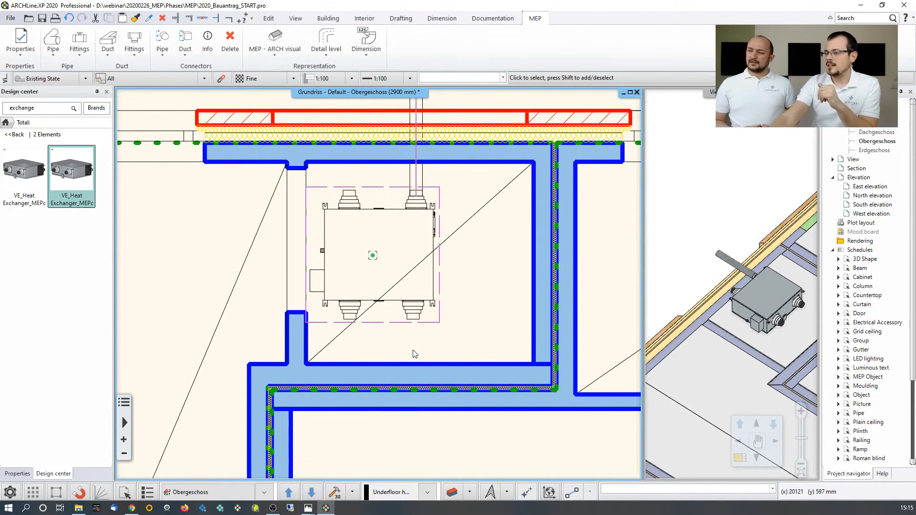
left_click(415, 323)
right_click(413, 317)
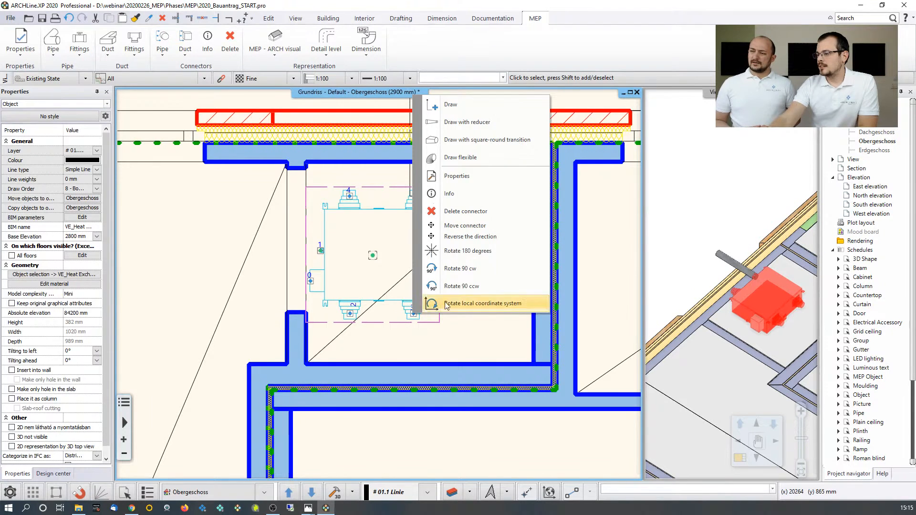
left_click(452, 105)
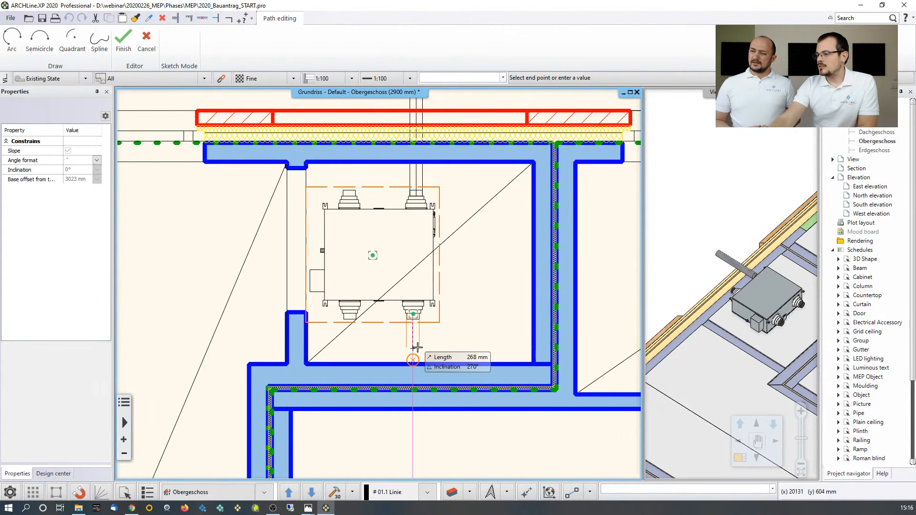
left_click(416, 348)
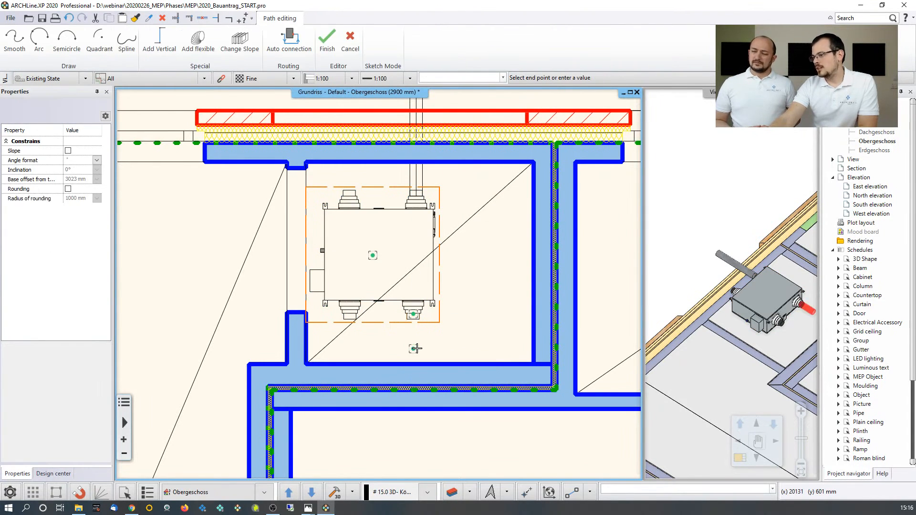
left_click(158, 46)
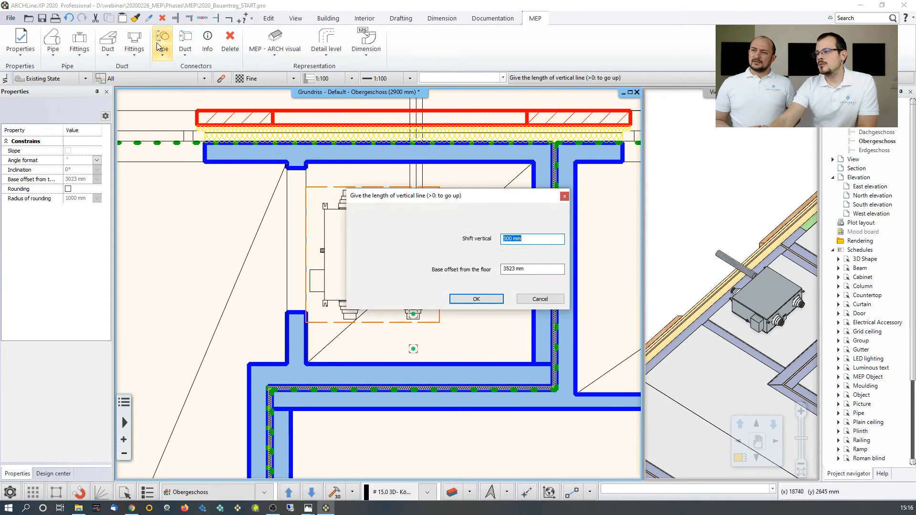
type("1200")
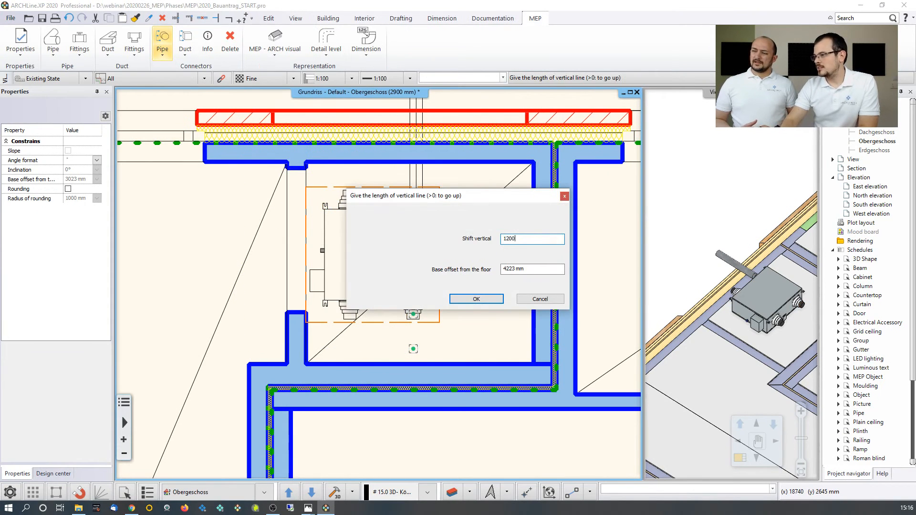
key("Return")
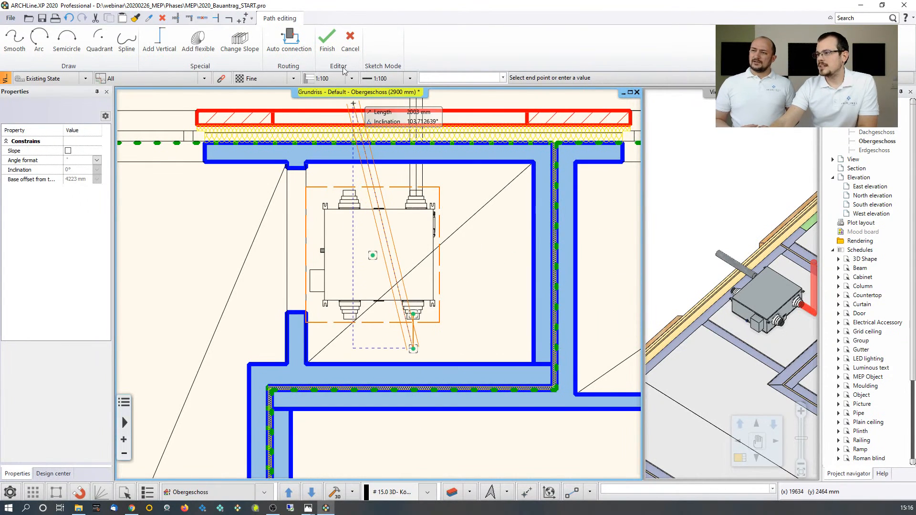
left_click(328, 39)
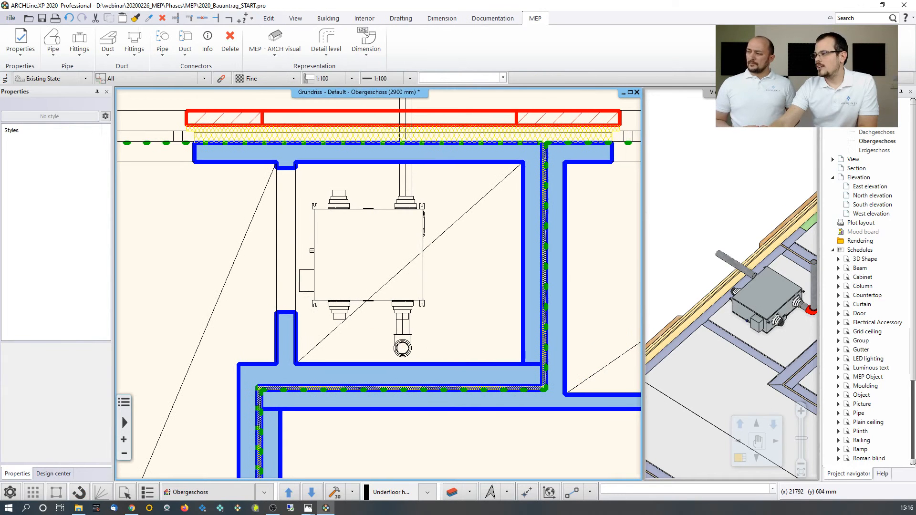
key("Escape")
Examine the vertical duct run and its elbow in the 3D model and in the wider floor plan.
left_click(778, 298)
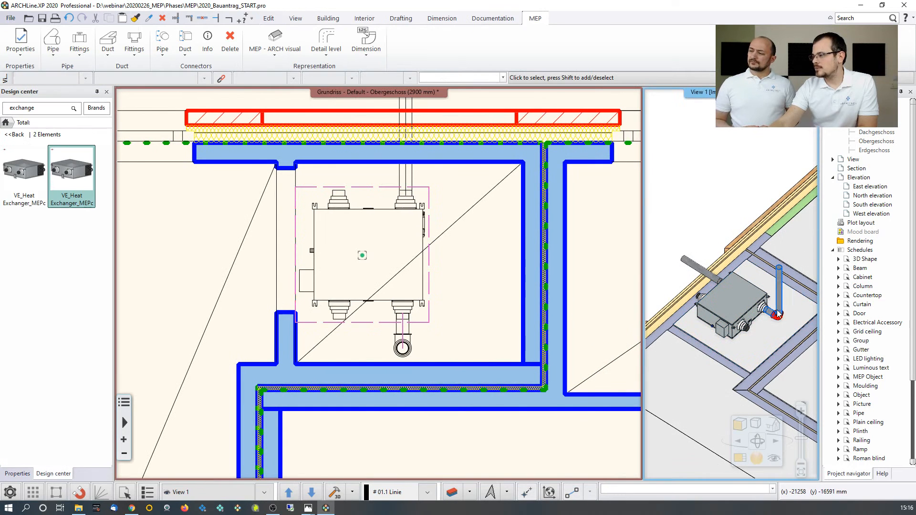
scroll(761, 297, "up", 3)
scroll(743, 286, "up", 2)
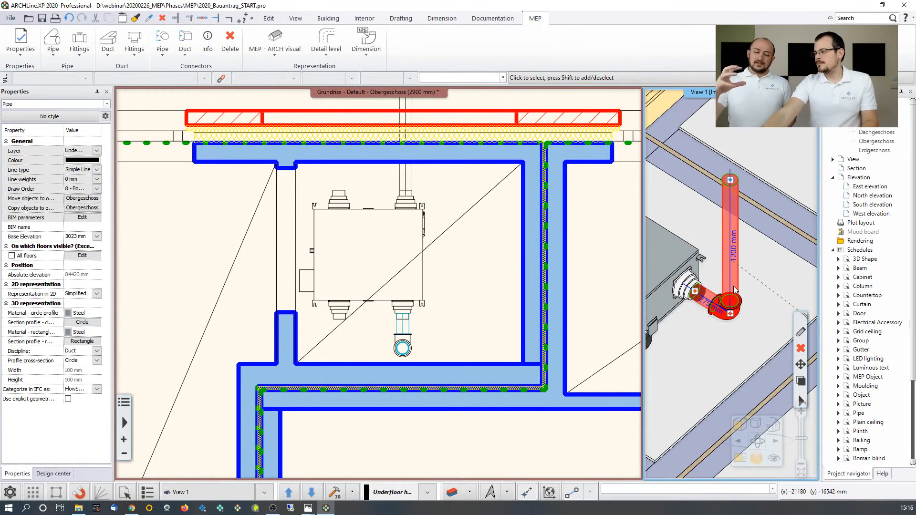
scroll(732, 290, "down", 2)
scroll(732, 290, "down", 2)
key("Escape")
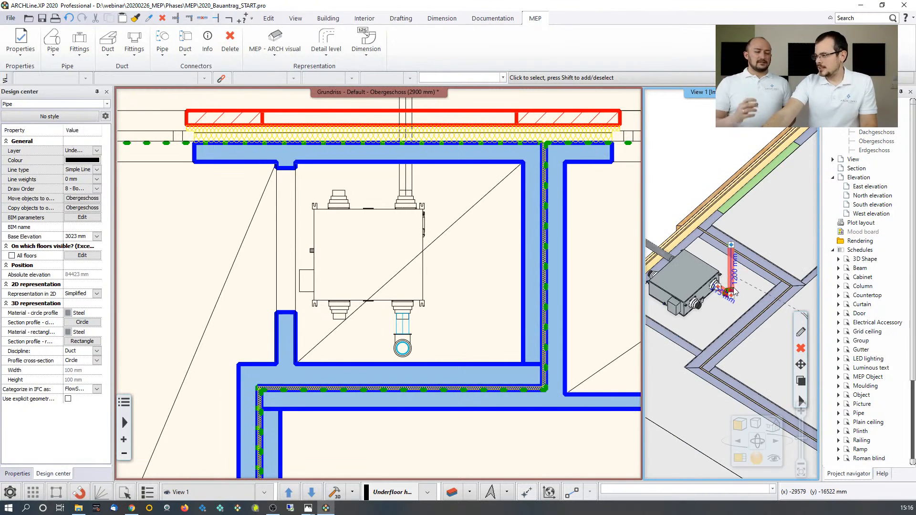
left_click(486, 329)
scroll(484, 315, "down", 3)
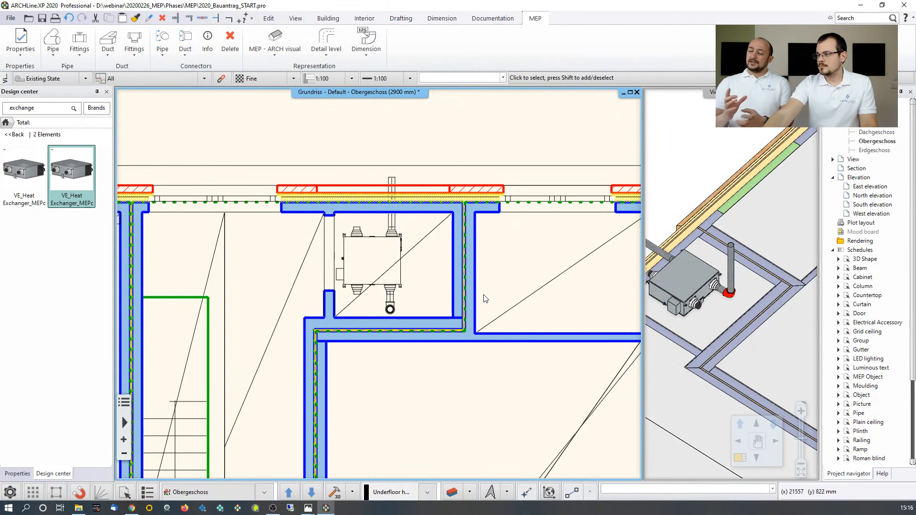
Search the object library for "diffuser" to find an air terminal for the large room on the Obergeschoss plan.
scroll(478, 350, "down", 3)
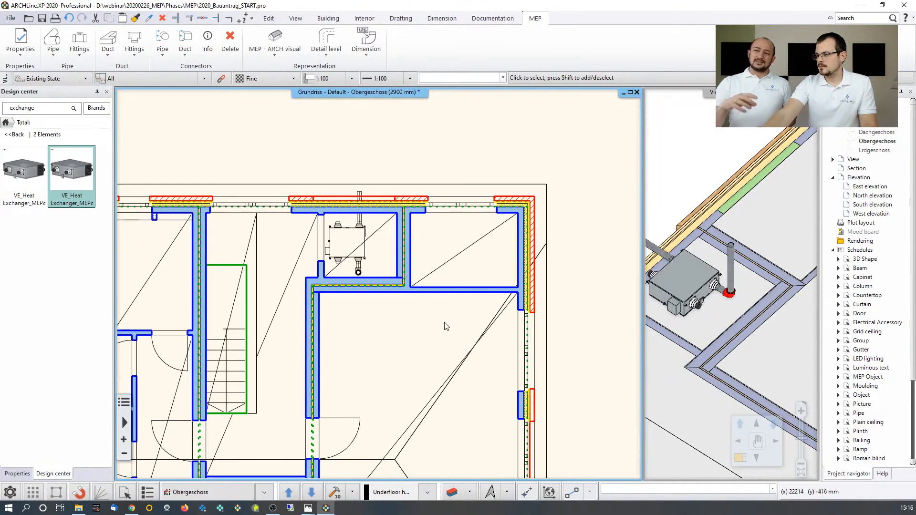
middle_click_drag(446, 326, 422, 277)
middle_click_drag(466, 344, 464, 338)
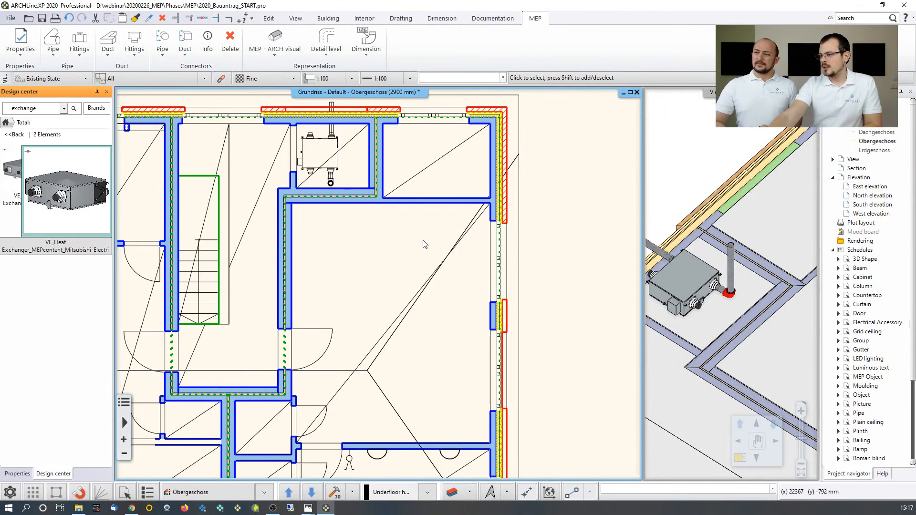
middle_click_drag(465, 275, 464, 259)
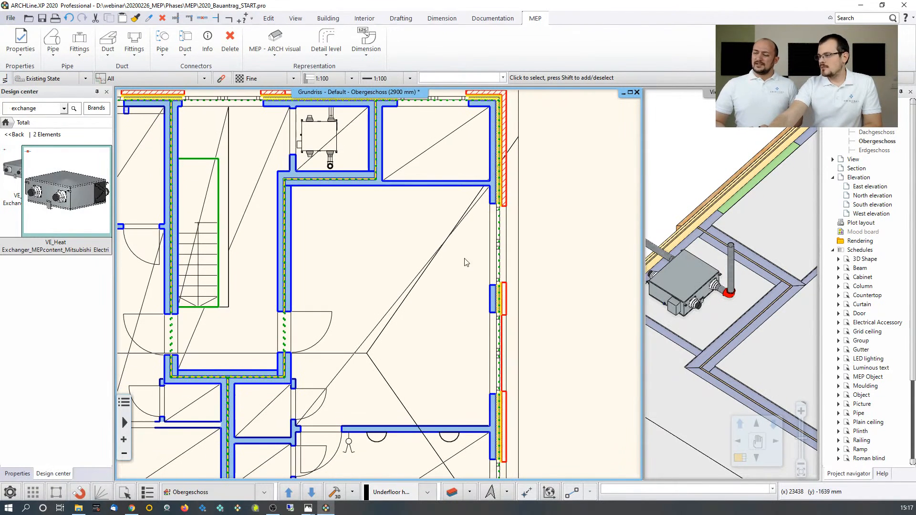
left_click(23, 109)
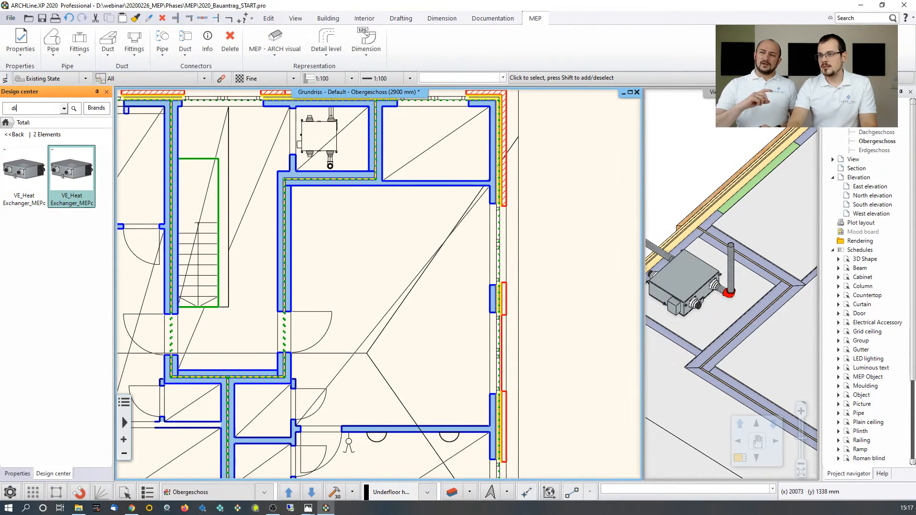
key("Return")
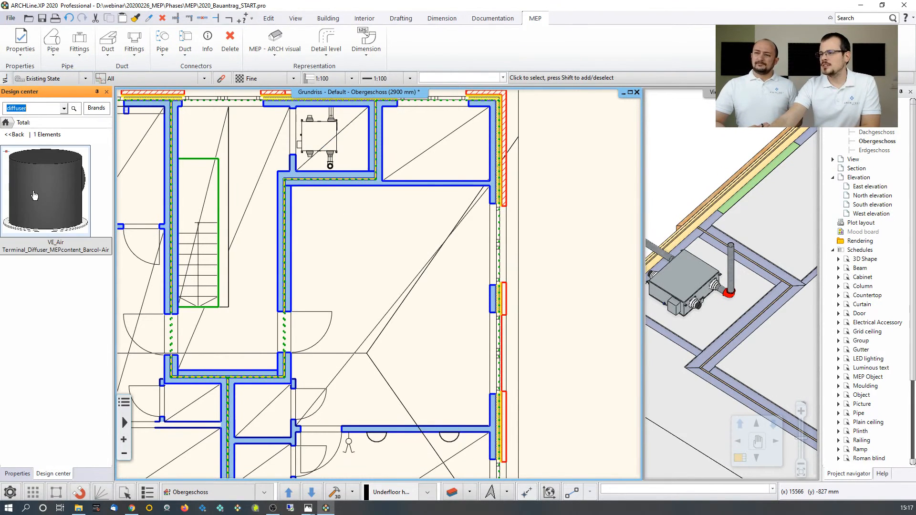
Place the air terminal diffuser in the large room, beside the northernmost window of the east exterior wall.
left_click_drag(24, 172, 455, 252)
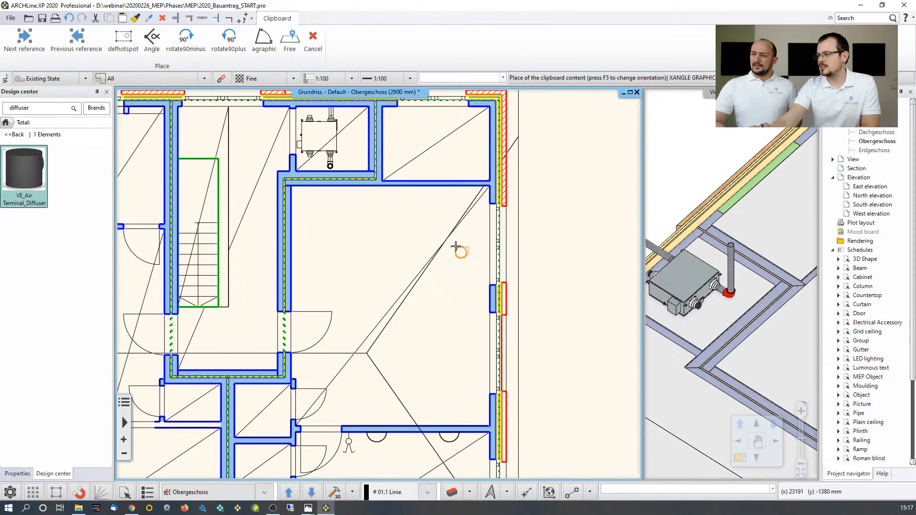
scroll(455, 251, "up", 2)
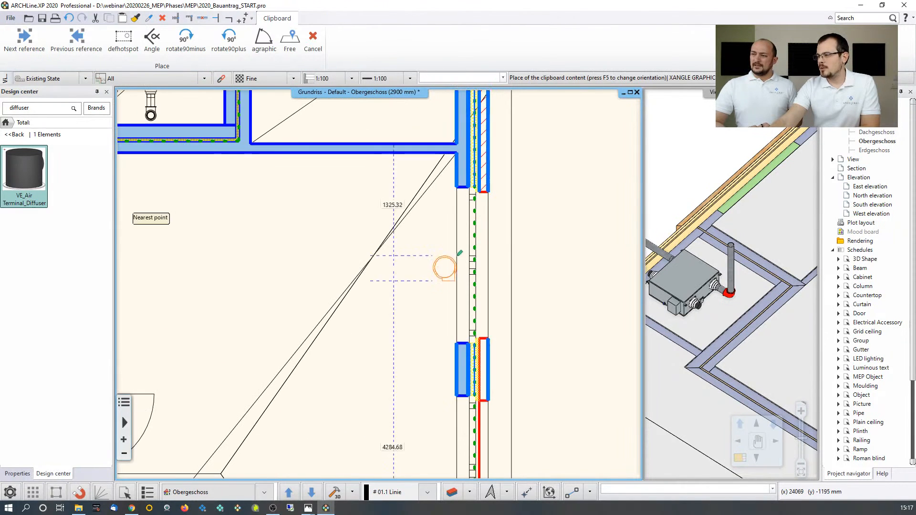
left_click(402, 256)
key("Escape")
left_click(411, 267)
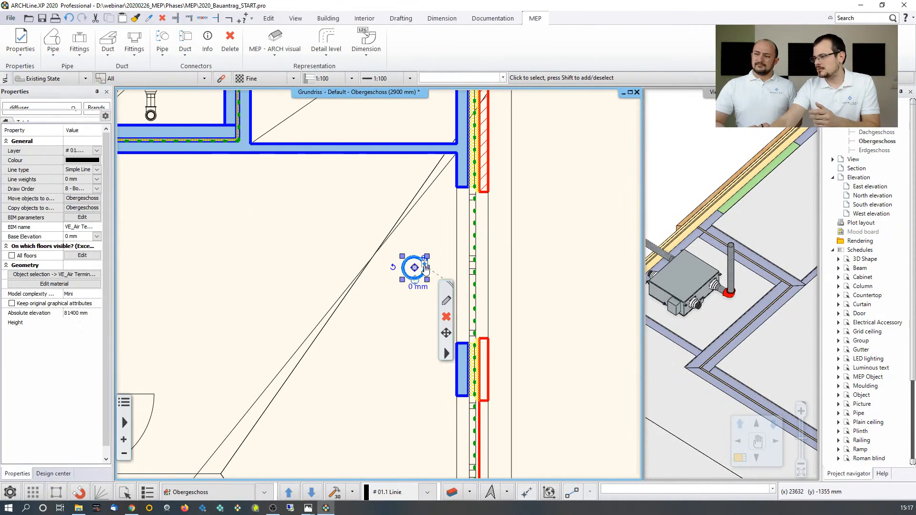
Rotate the diffuser by 180 degrees so its side connection faces the room interior, and nudge it slightly toward the window.
right_click(392, 269)
left_click(410, 271)
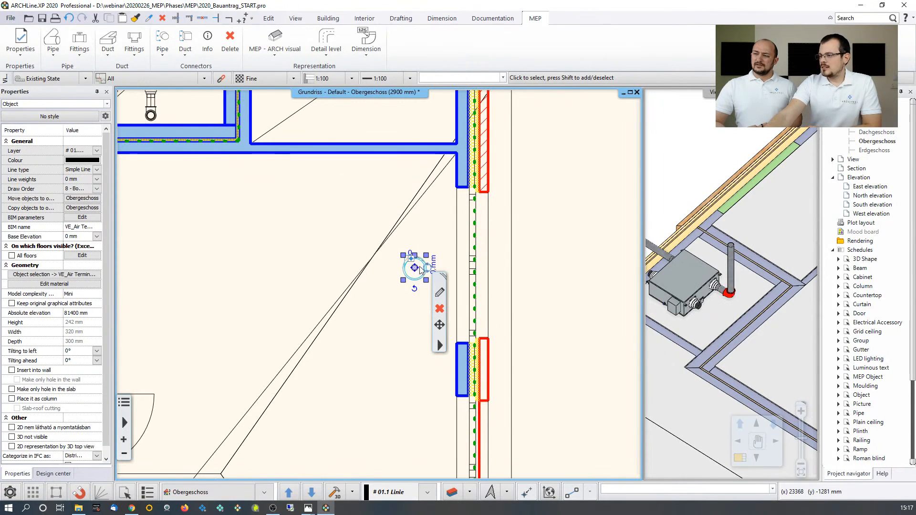
left_click(414, 289)
left_click(430, 294)
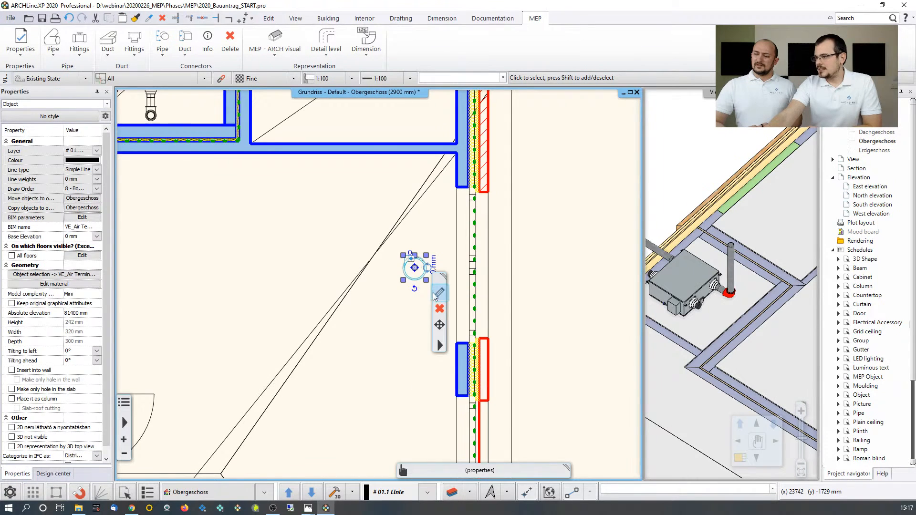
scroll(428, 285, "up", 3)
scroll(392, 276, "up", 2)
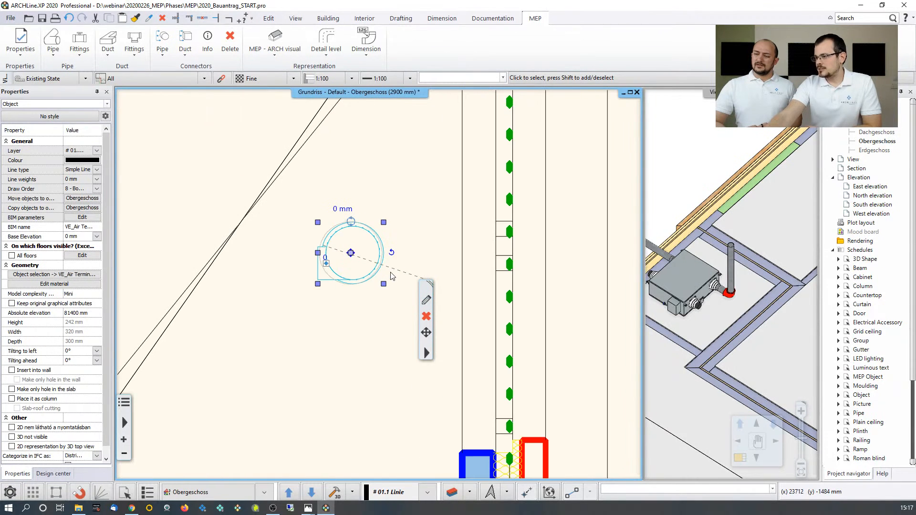
left_click(352, 253)
left_click(358, 251)
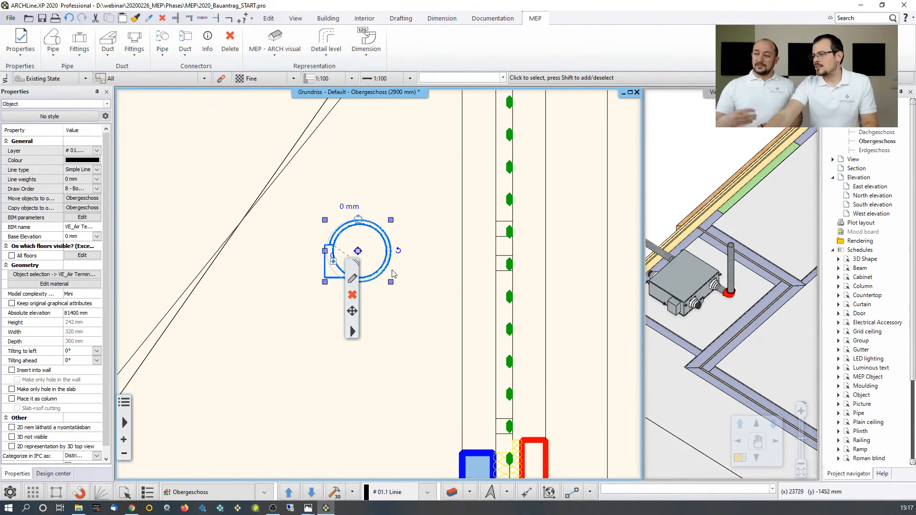
scroll(413, 309, "down", 3)
scroll(391, 226, "down", 2)
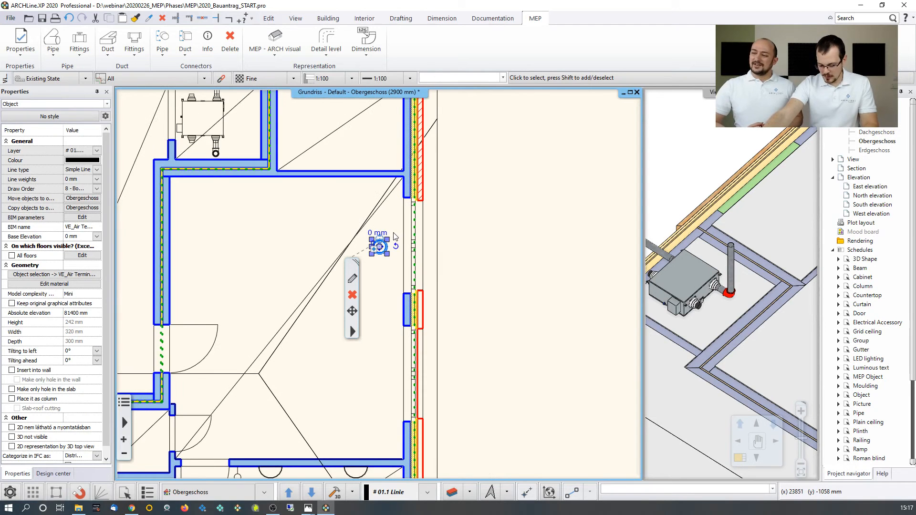
scroll(384, 260, "up", 1)
middle_click_drag(387, 273, 384, 247)
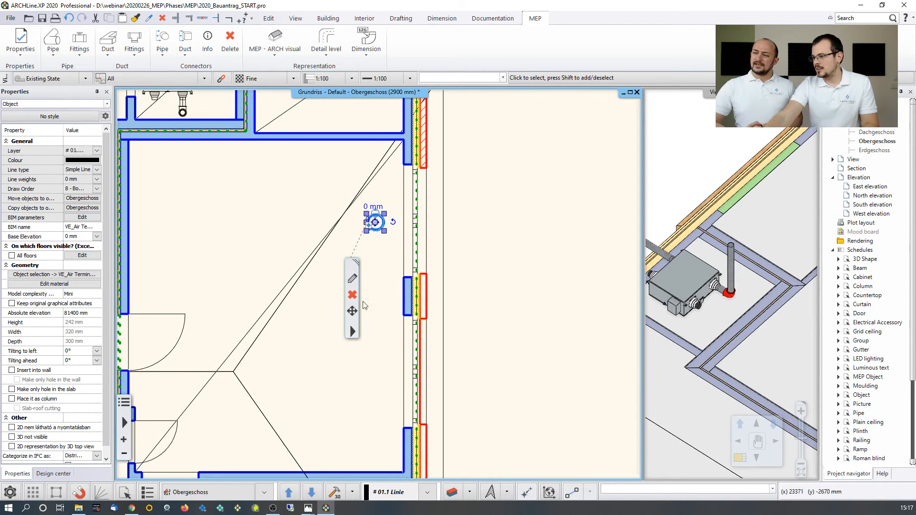
mouse_move(356, 313)
left_click(399, 321)
scroll(379, 215, "up", 3)
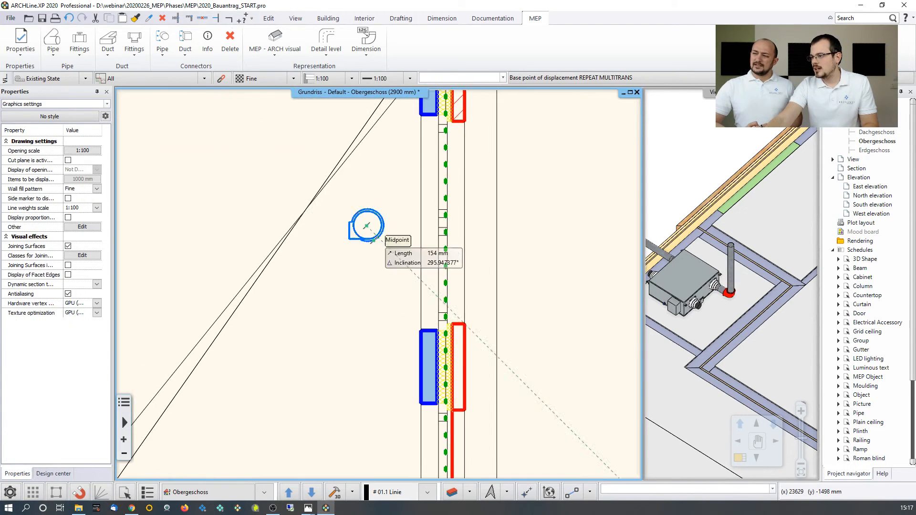
left_click(361, 239)
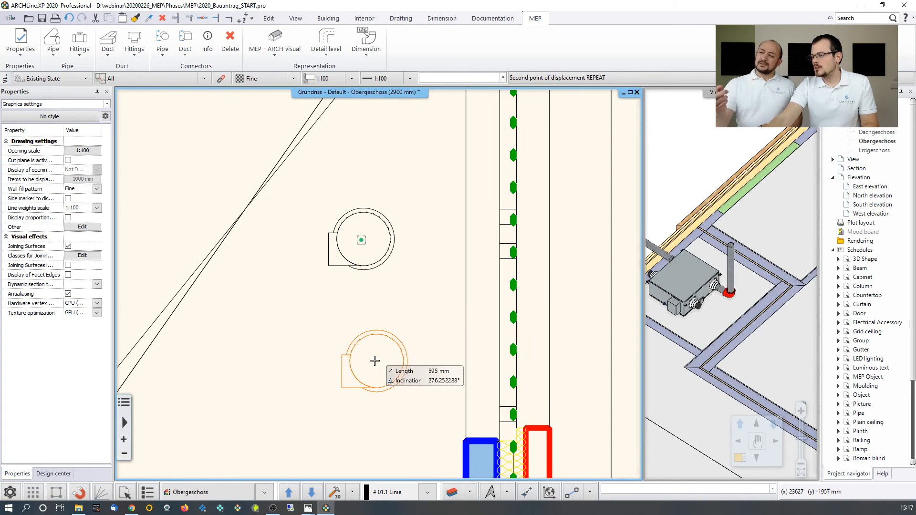
key("Escape")
scroll(377, 310, "down", 1)
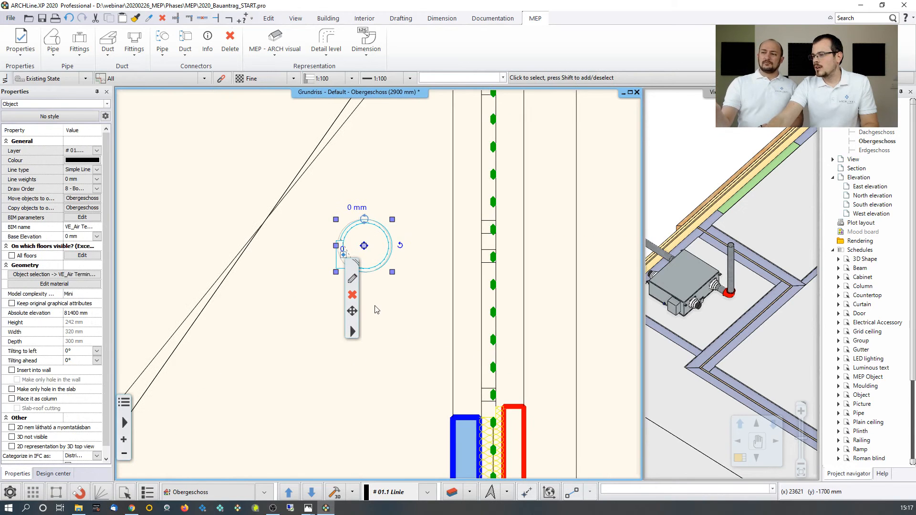
Set the diffuser's base elevation to 2490 mm.
left_click(664, 300)
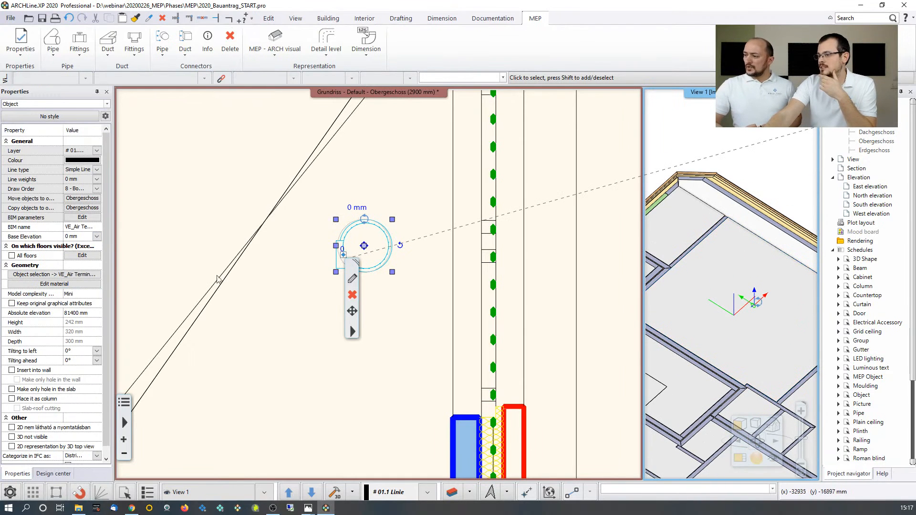
left_click(82, 237)
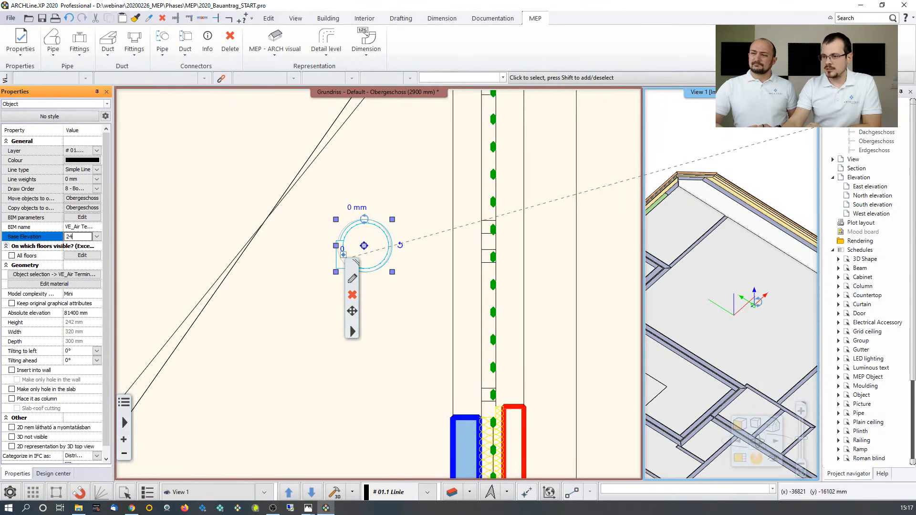
type("2490")
key("Return")
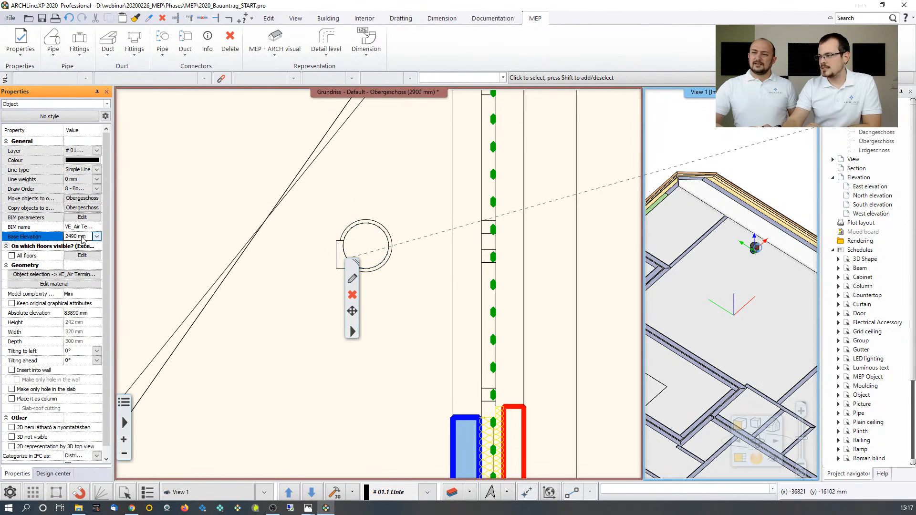
left_click(298, 259)
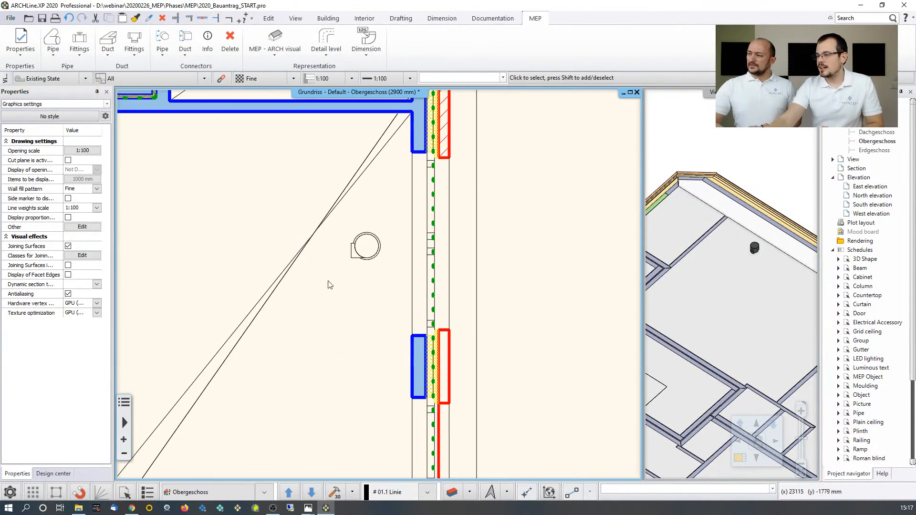
Copy the diffuser using its window's midpoint as base point to the midpoint of the next window, 2641 mm south along the wall.
left_click(372, 257)
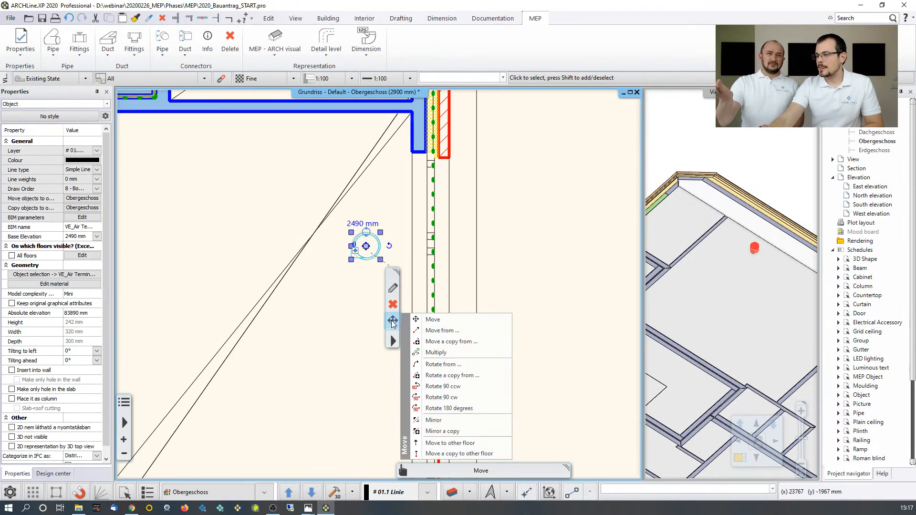
left_click(392, 320)
left_click(449, 342)
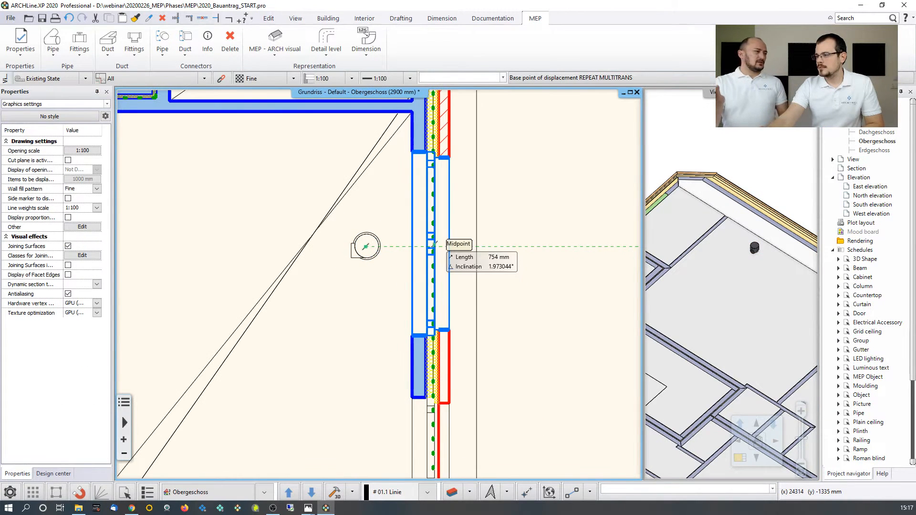
scroll(420, 265, "up", 3)
scroll(381, 278, "down", 3)
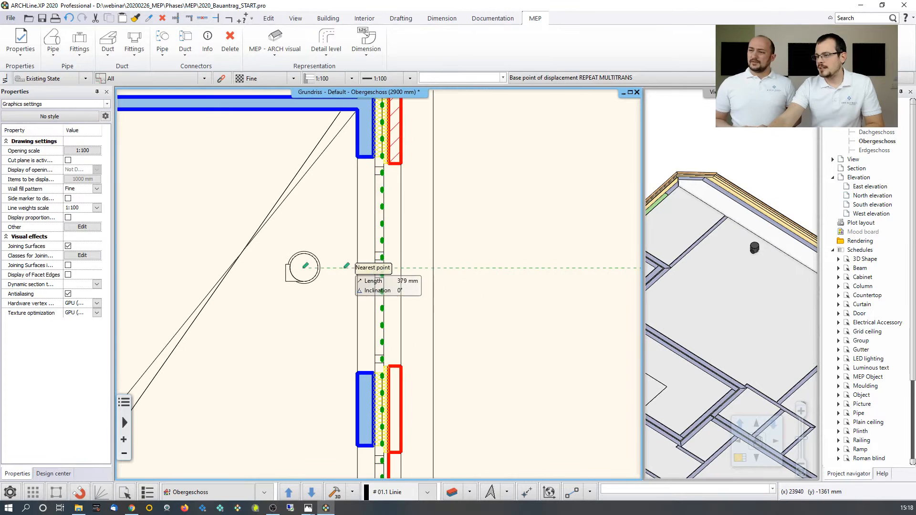
scroll(305, 268, "up", 4)
left_click(441, 276)
scroll(395, 374, "down", 3)
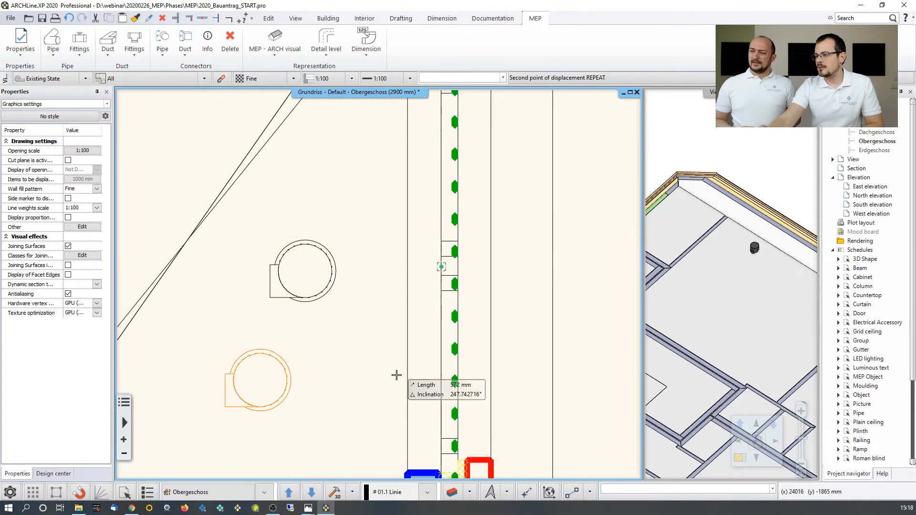
scroll(382, 292, "up", 2)
scroll(382, 291, "up", 3)
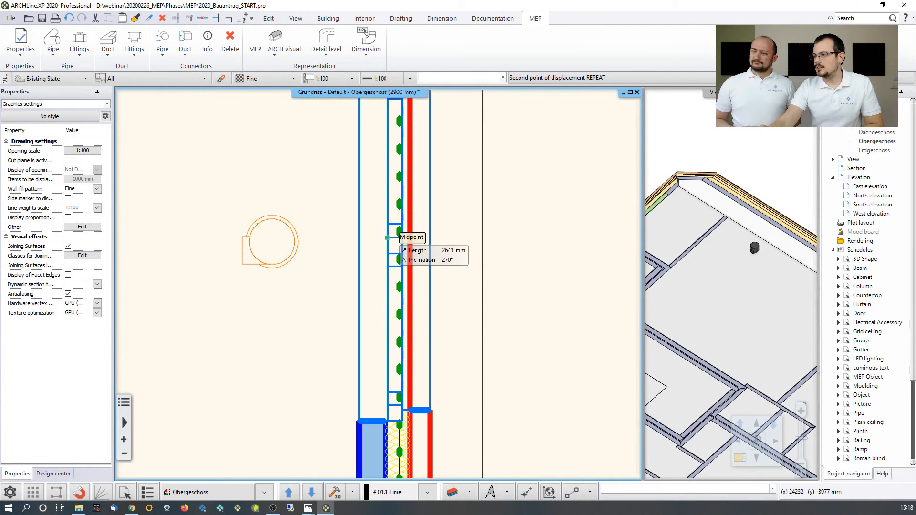
left_click(389, 246)
scroll(372, 324, "down", 3)
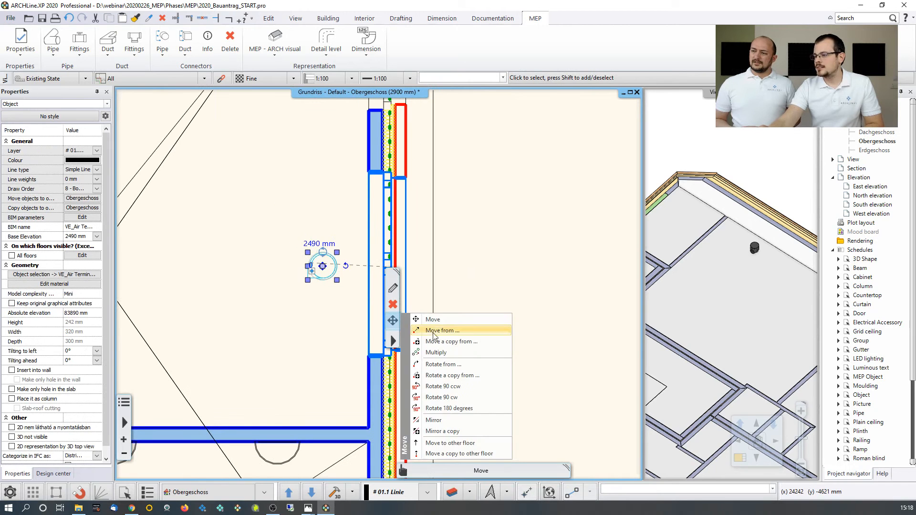
Copy the second diffuser from its window's midpoint to the Living-room window's midpoint, 3626 mm farther south.
left_click(402, 471)
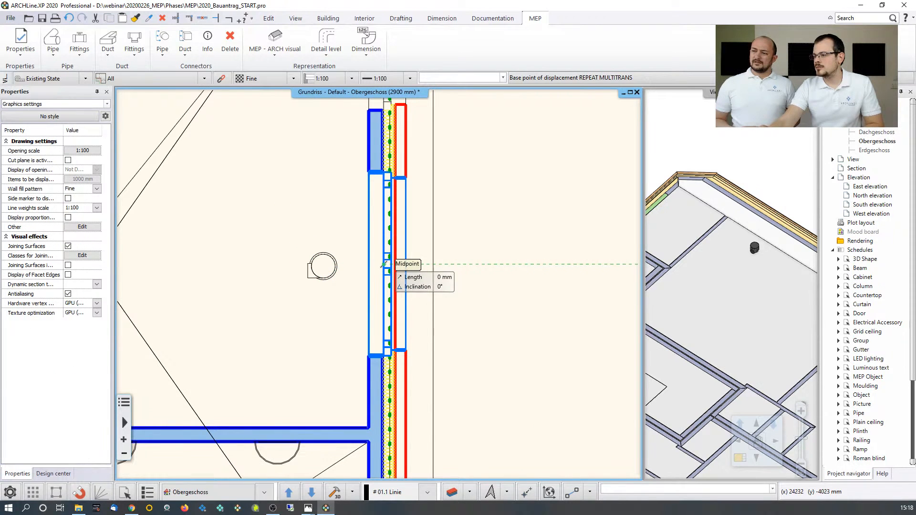
middle_click_drag(381, 389, 368, 298)
scroll(367, 298, "up", 5)
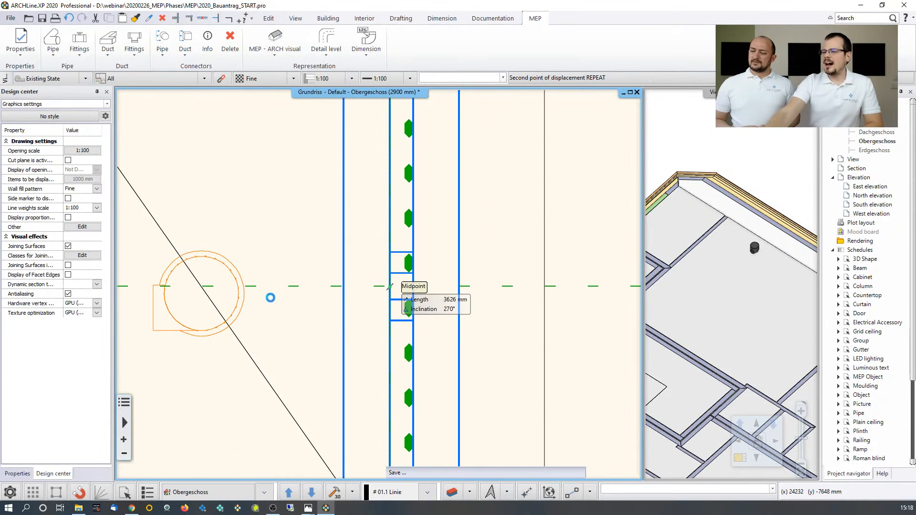
left_click(390, 286)
scroll(390, 285, "down", 3)
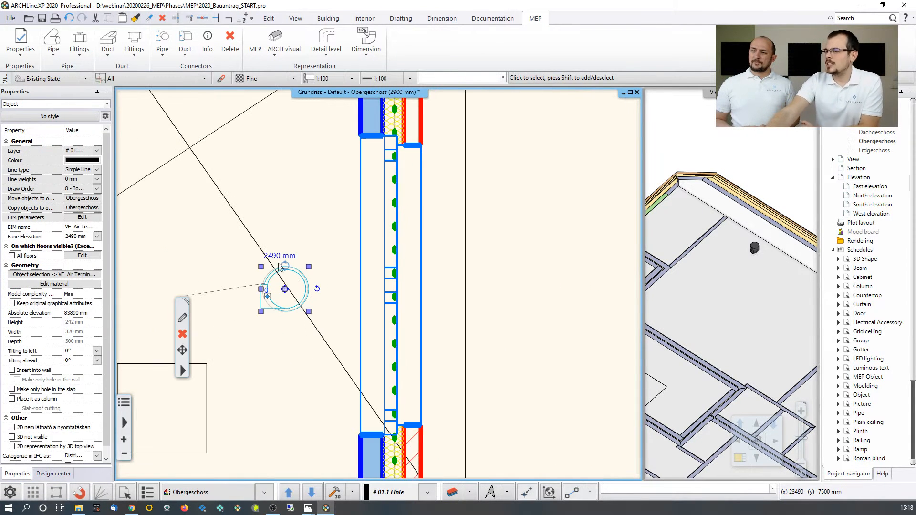
left_click(298, 223)
scroll(293, 224, "down", 5)
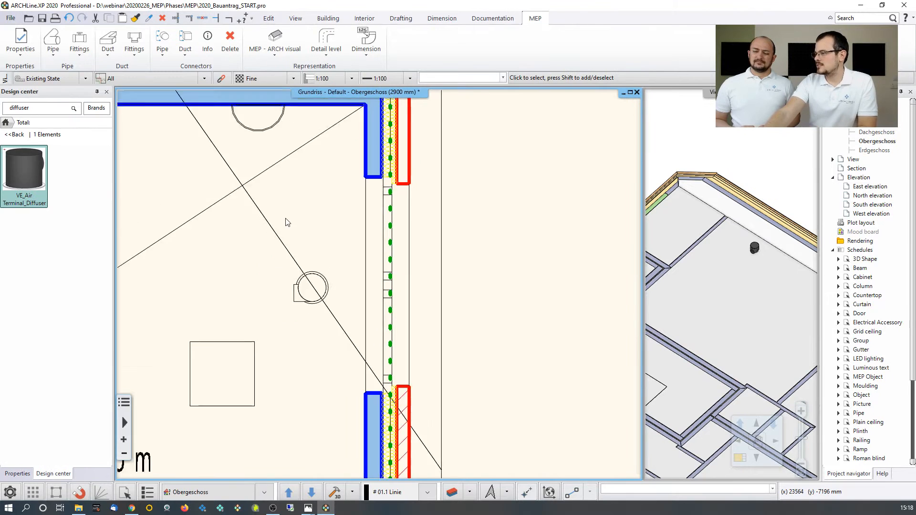
Mirror the three window diffusers across the central wall's axis to the windows on the opposite side of the building.
scroll(745, 265, "down", 3)
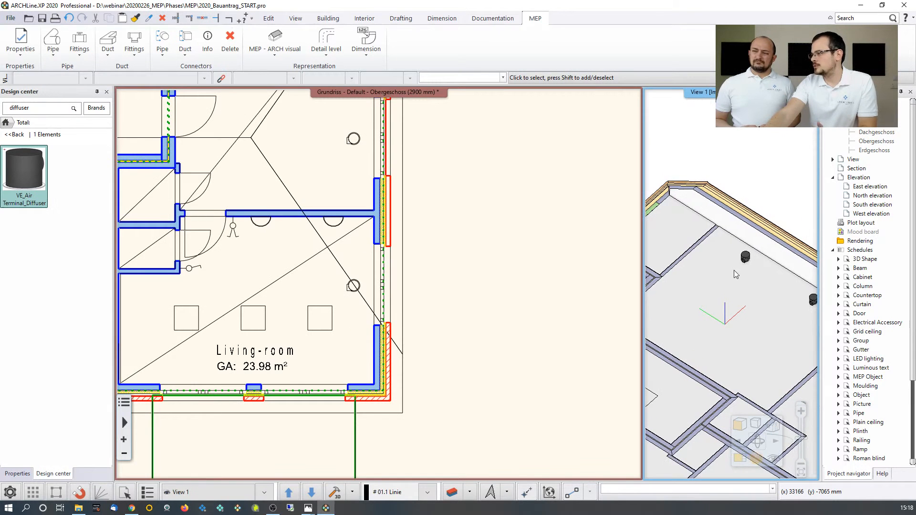
scroll(439, 312, "down", 1)
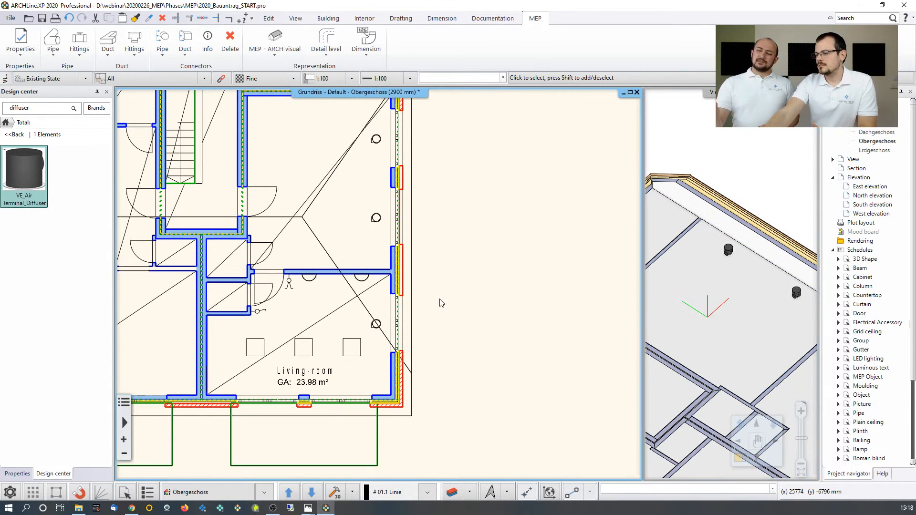
scroll(382, 325, "up", 3)
left_click(371, 303)
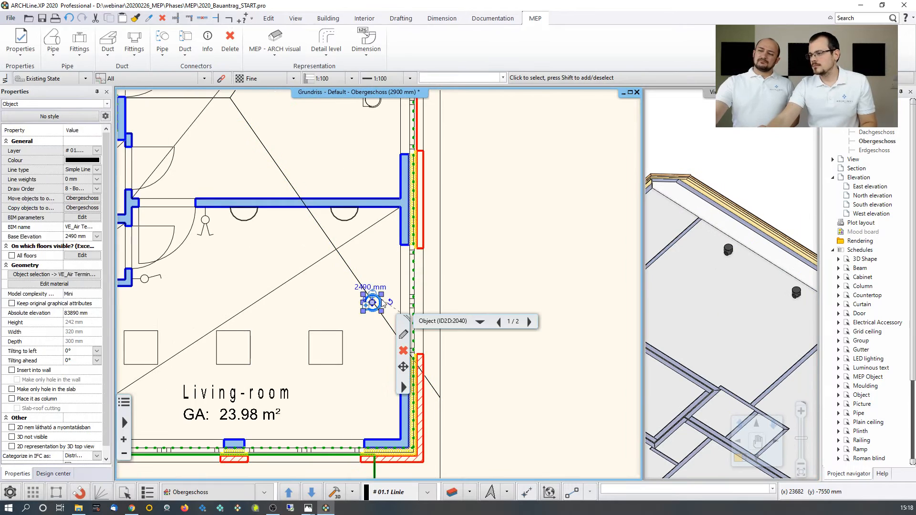
middle_click_drag(363, 118, 363, 292)
left_click(372, 275, "shift")
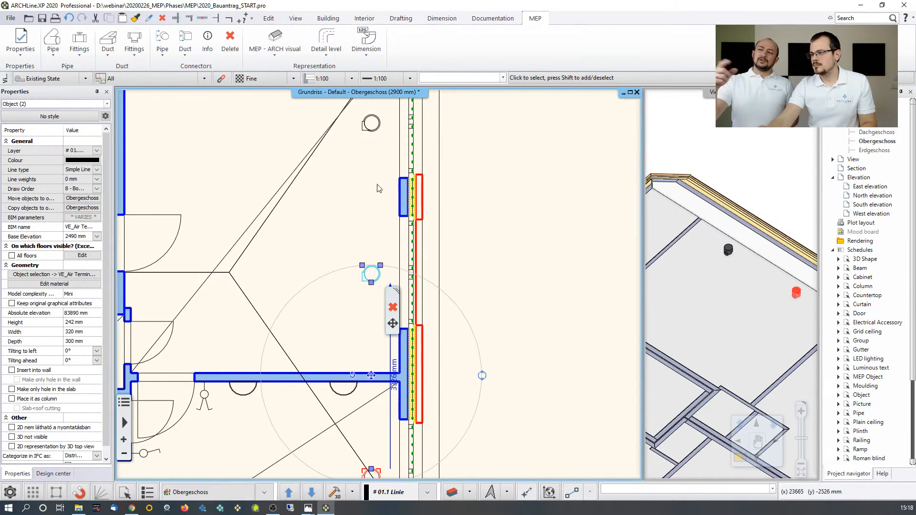
left_click(379, 126, "shift")
scroll(436, 247, "down", 4)
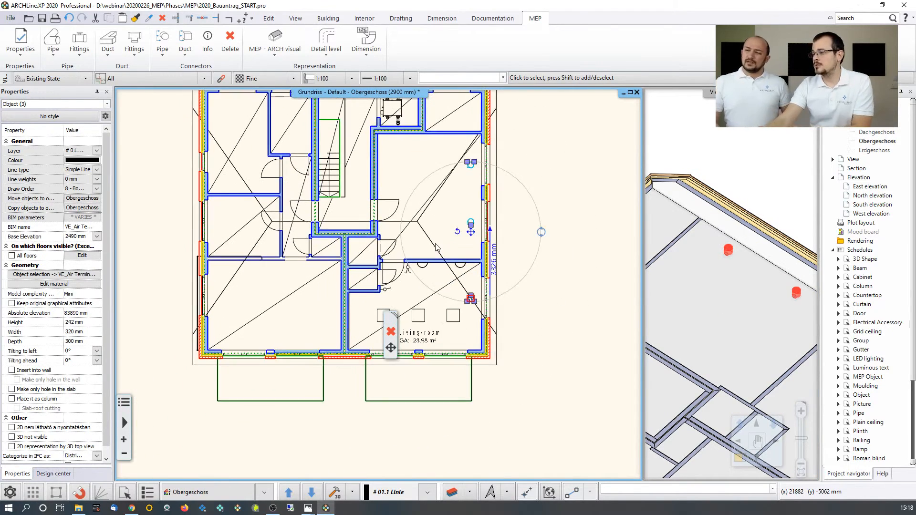
left_click(268, 18)
left_click(211, 51)
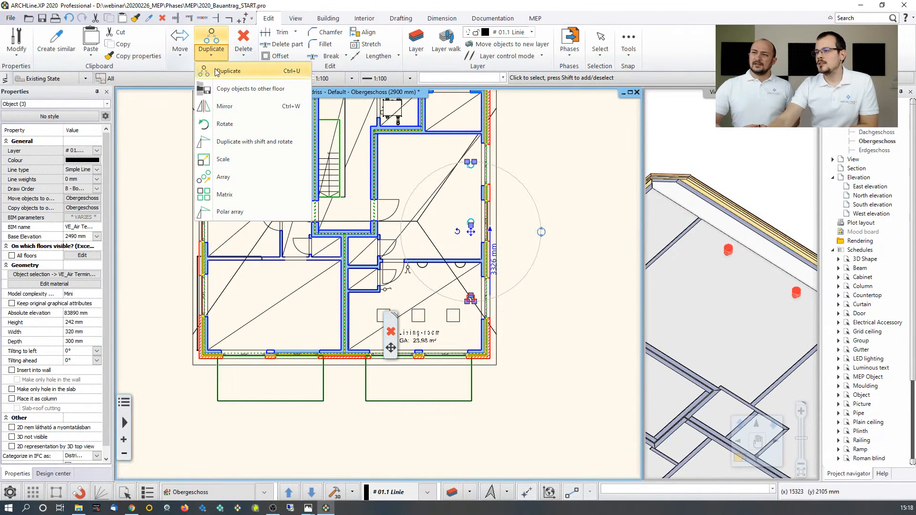
left_click(224, 106)
scroll(408, 377, "up", 4)
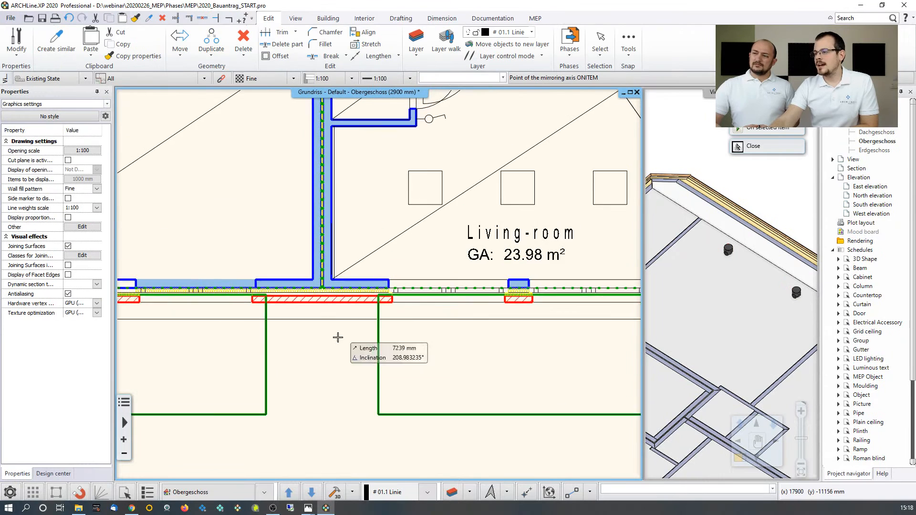
scroll(338, 296, "up", 5)
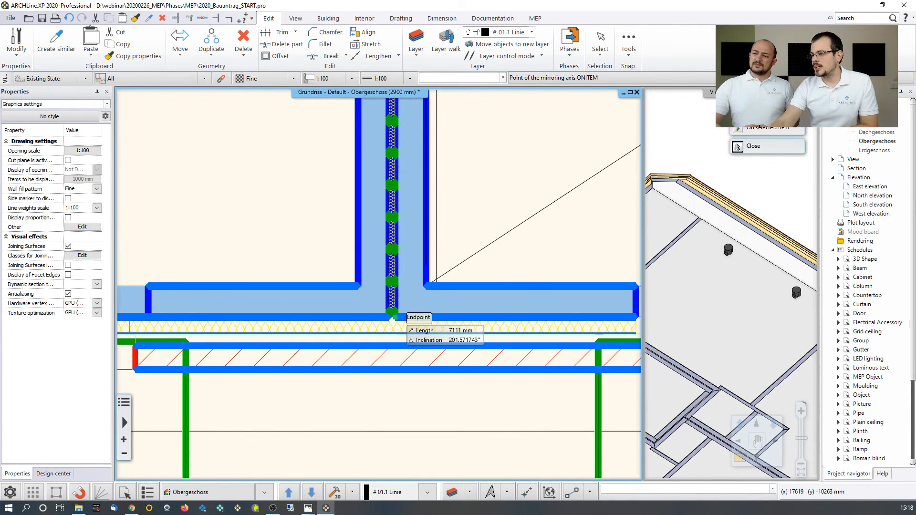
left_click(390, 316)
middle_click_drag(398, 229, 401, 340)
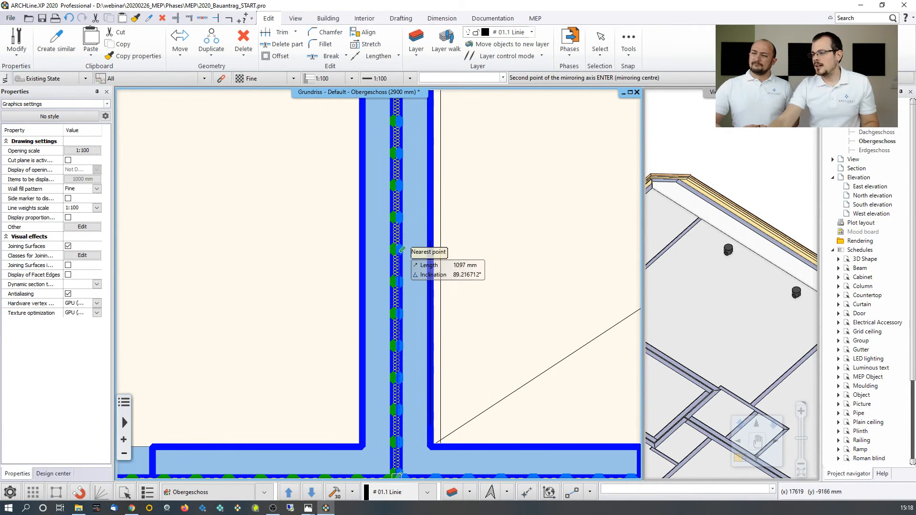
key("Escape")
scroll(399, 193, "down", 5)
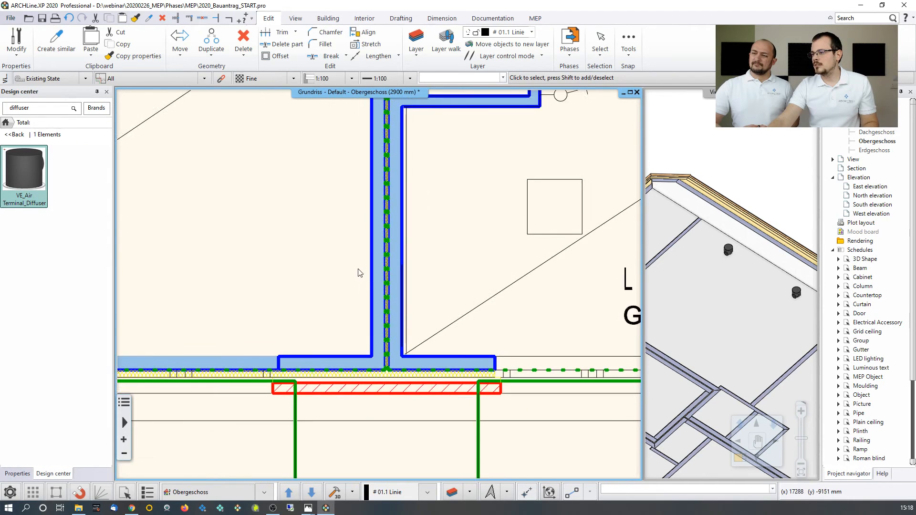
scroll(726, 283, "down", 5)
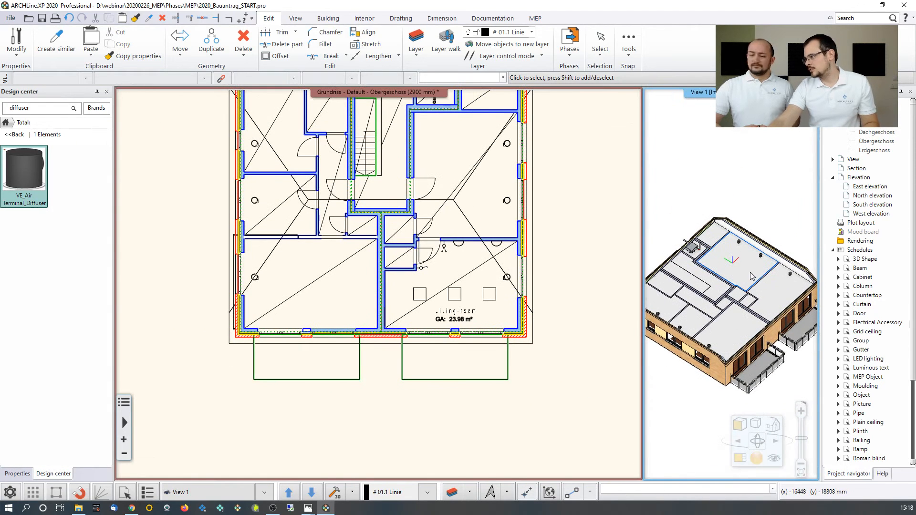
Draw a U-shaped rectangular duct from the Living-room about 7909 mm north, west across the floor, and about 7863 mm back south.
left_click(533, 283)
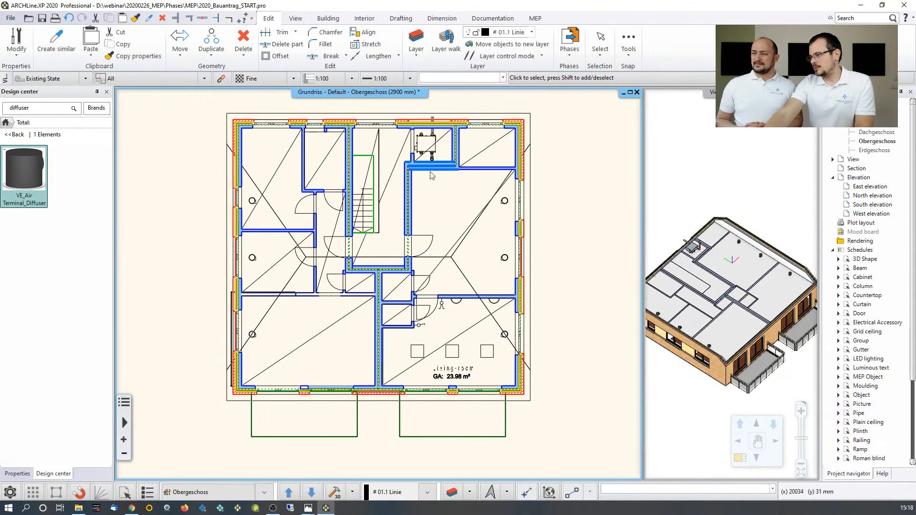
left_click(535, 19)
left_click(108, 51)
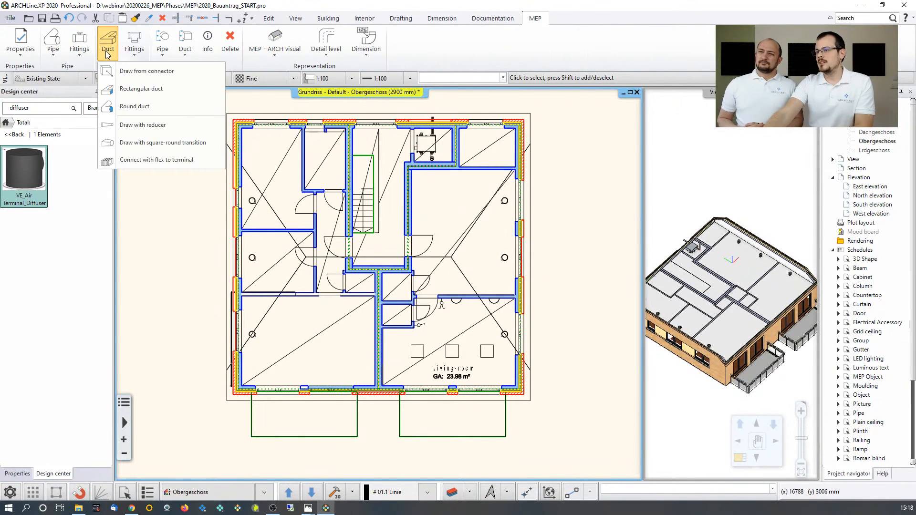
left_click(139, 89)
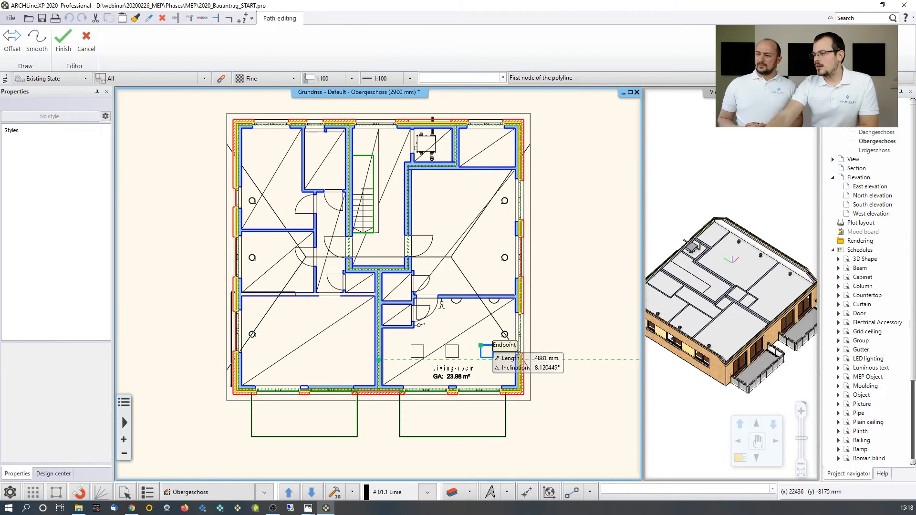
scroll(470, 316, "up", 3)
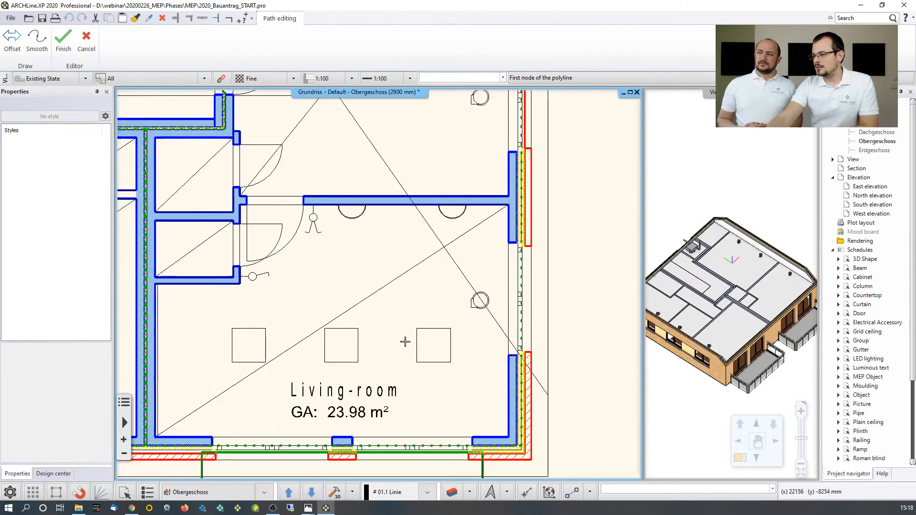
left_click(416, 317)
scroll(417, 234, "down", 3)
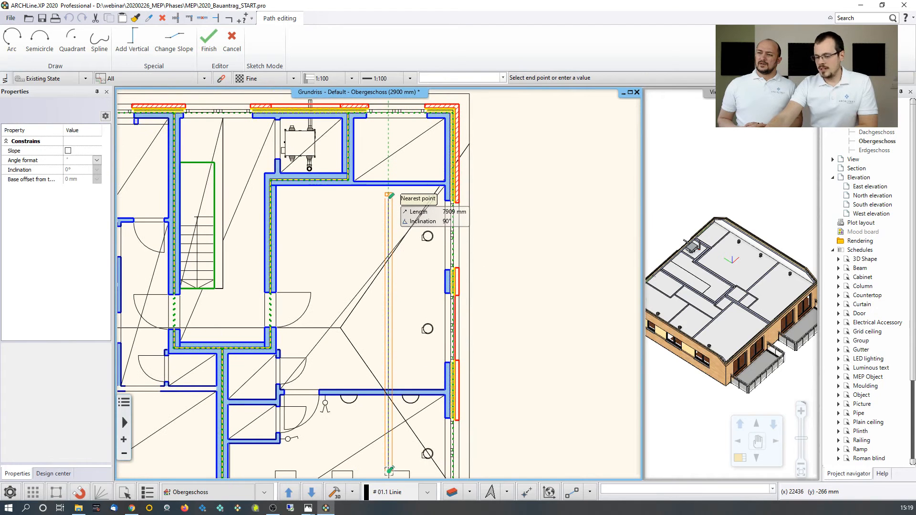
left_click(390, 195)
middle_click_drag(267, 197, 390, 196)
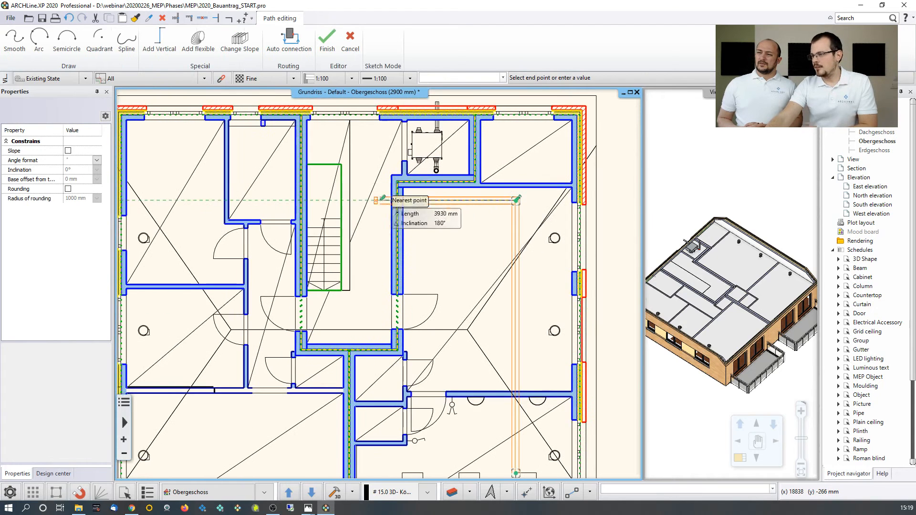
left_click(200, 200)
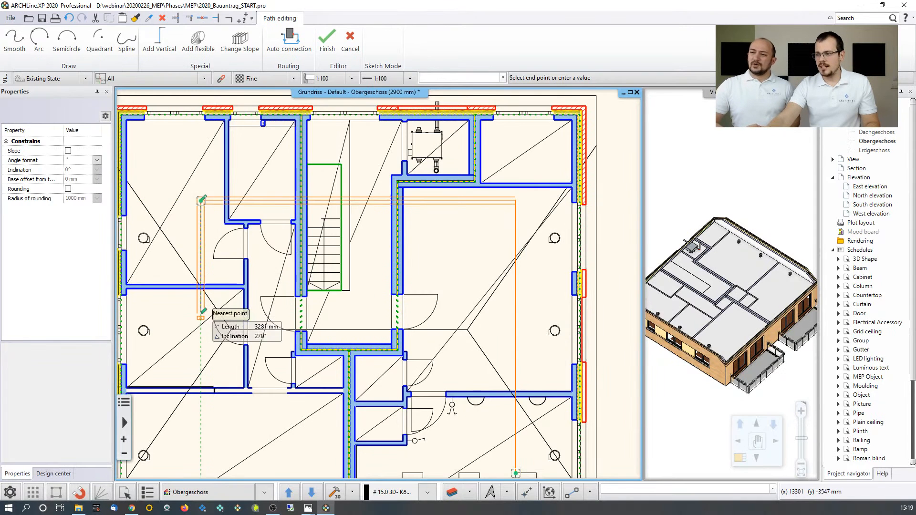
scroll(212, 305, "down", 3)
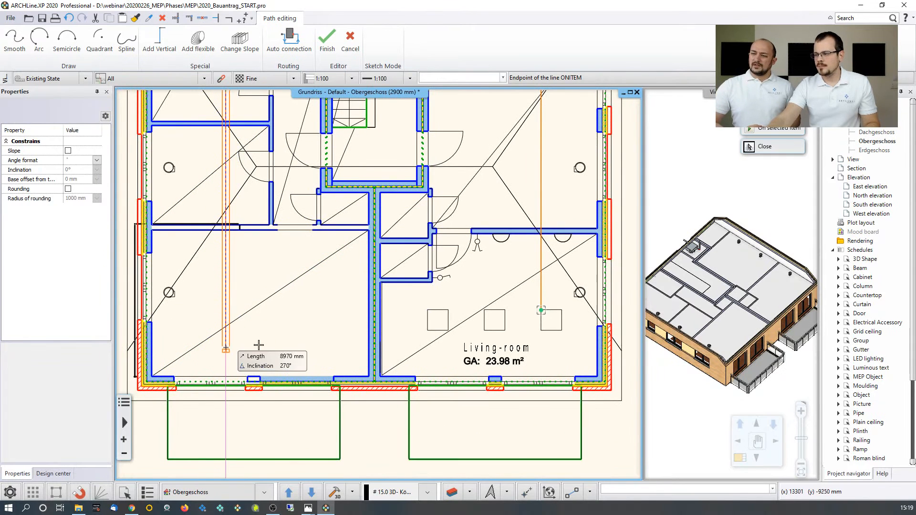
left_click(540, 311)
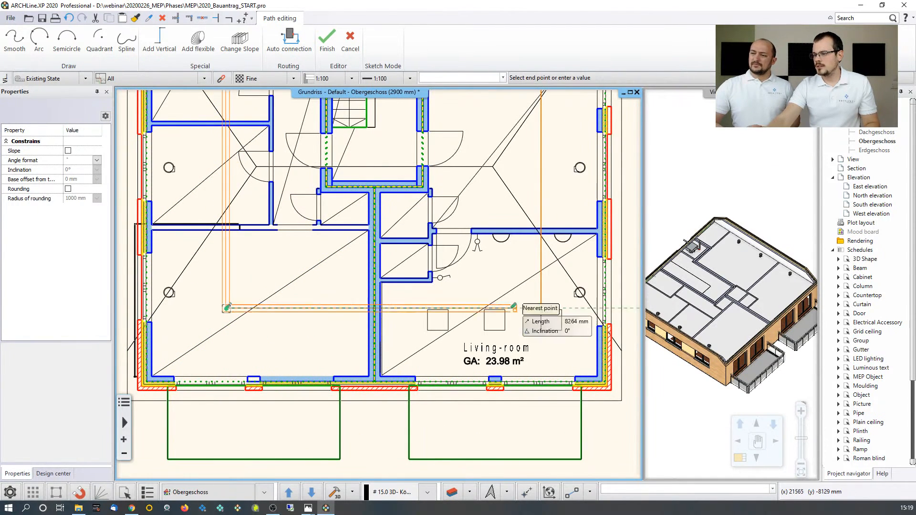
left_click(748, 320)
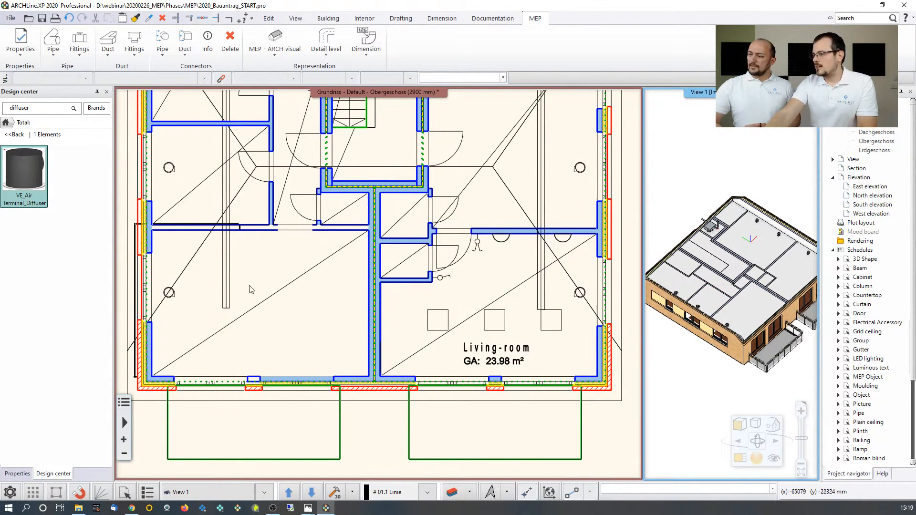
Set the U-shaped duct's base elevation to 2800 mm.
left_click(230, 277)
left_click(229, 277)
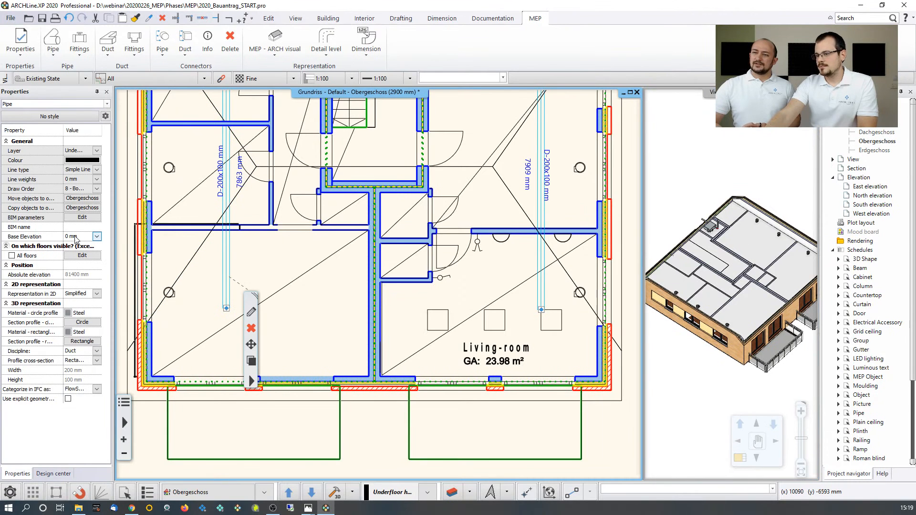
left_click(75, 237)
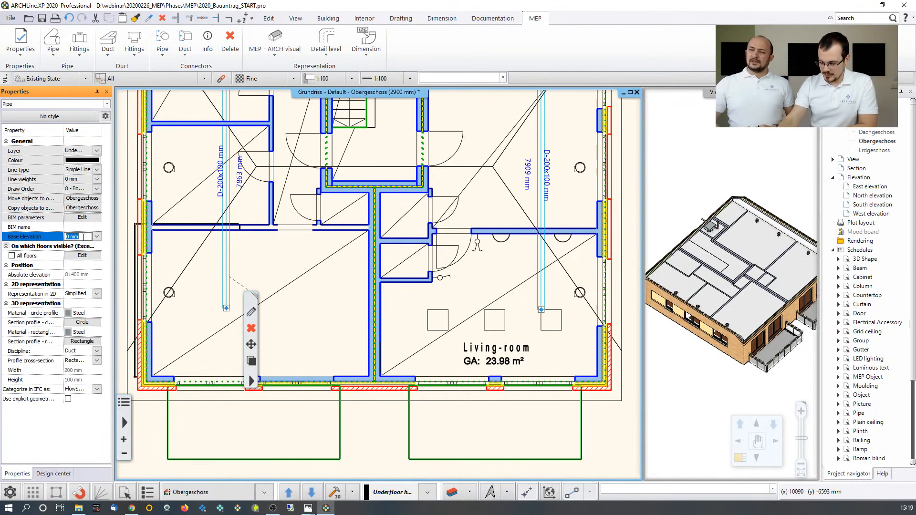
key("Return")
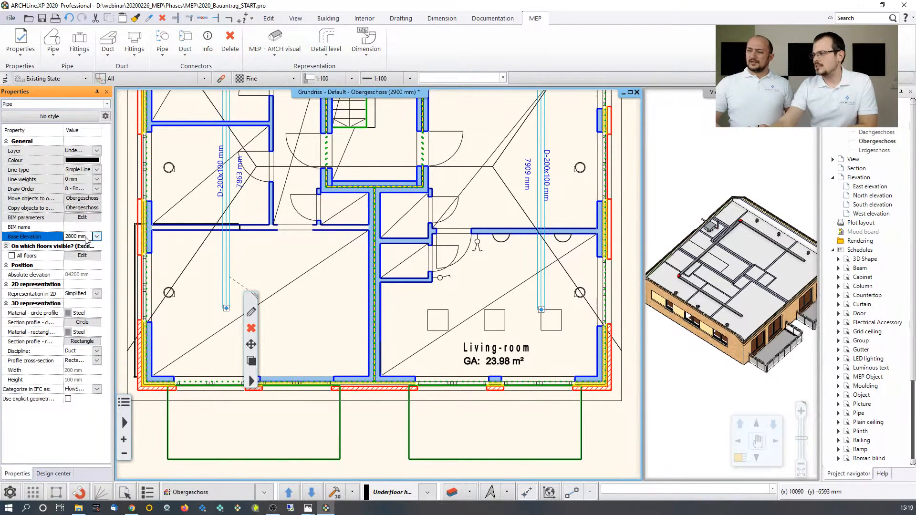
Examine the raised duct in the 3D view, checking its height and route relative to the diffusers, outer wall and heat exchanger.
left_click(755, 298)
scroll(755, 298, "up", 10)
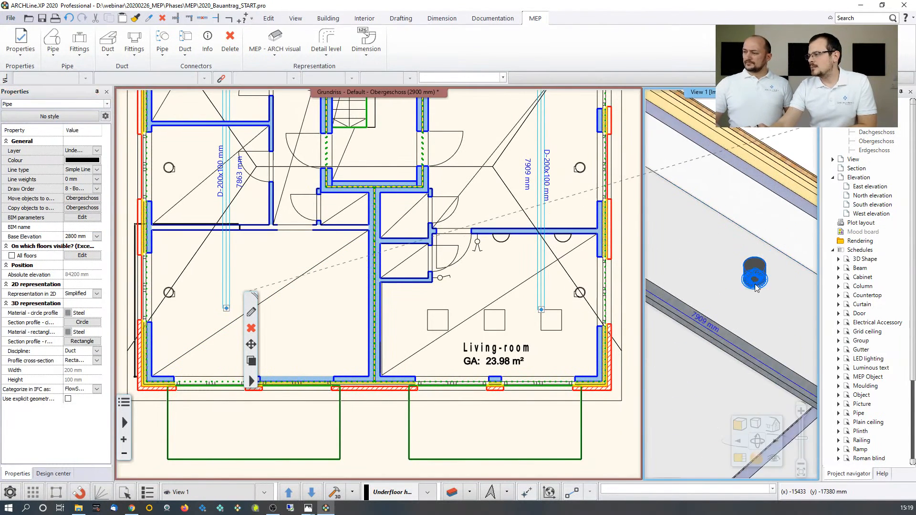
middle_click_drag(710, 245, 716, 276)
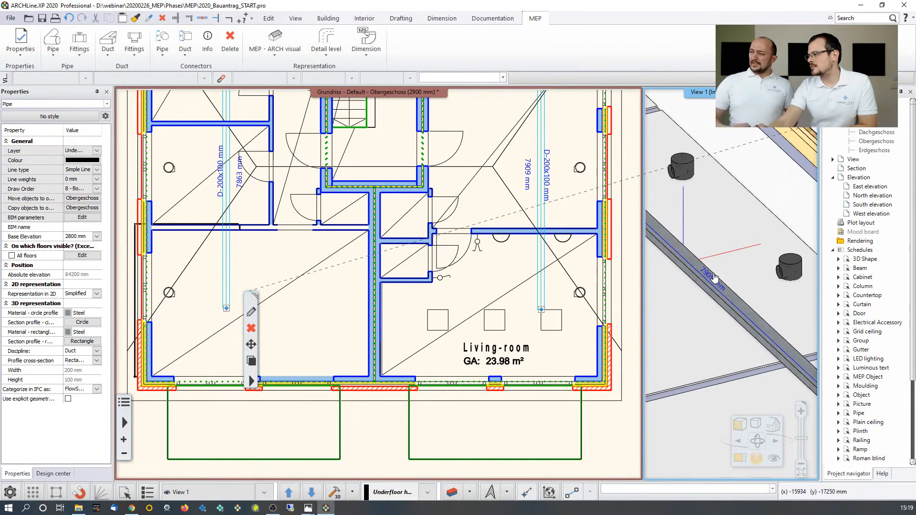
right_click(735, 277)
mouse_move(742, 274)
middle_click_drag(745, 296, 746, 269)
left_click(742, 218)
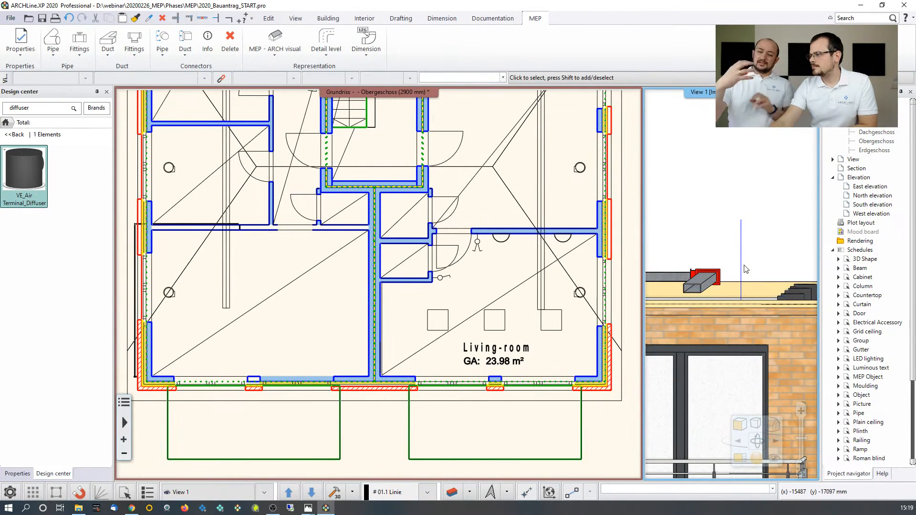
middle_click_drag(718, 227, 723, 257)
scroll(705, 258, "down", 6)
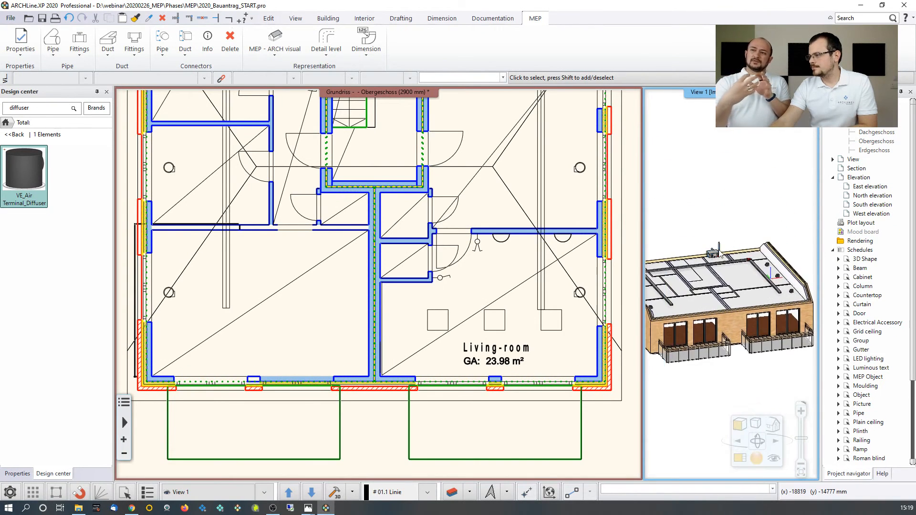
scroll(725, 267, "up", 8)
scroll(736, 297, "up", 5)
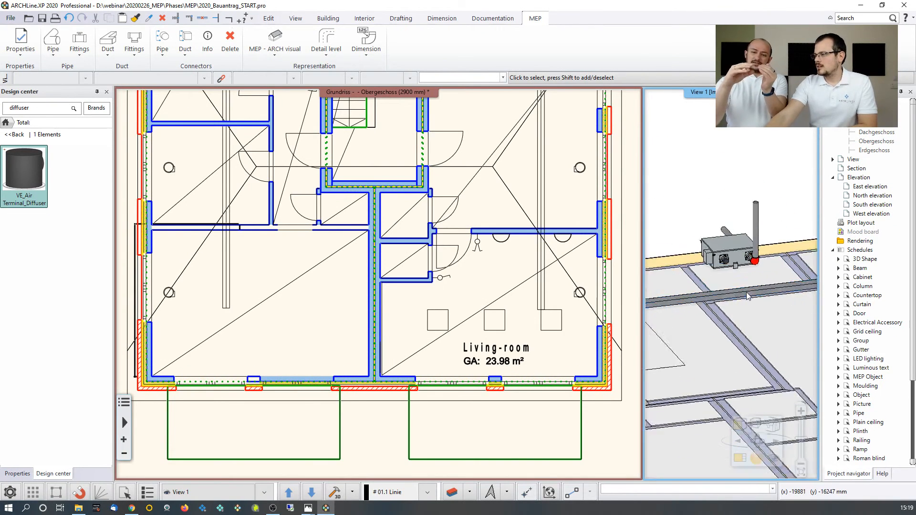
middle_click_drag(705, 251, 726, 338)
scroll(724, 340, "down", 5)
scroll(726, 344, "down", 3)
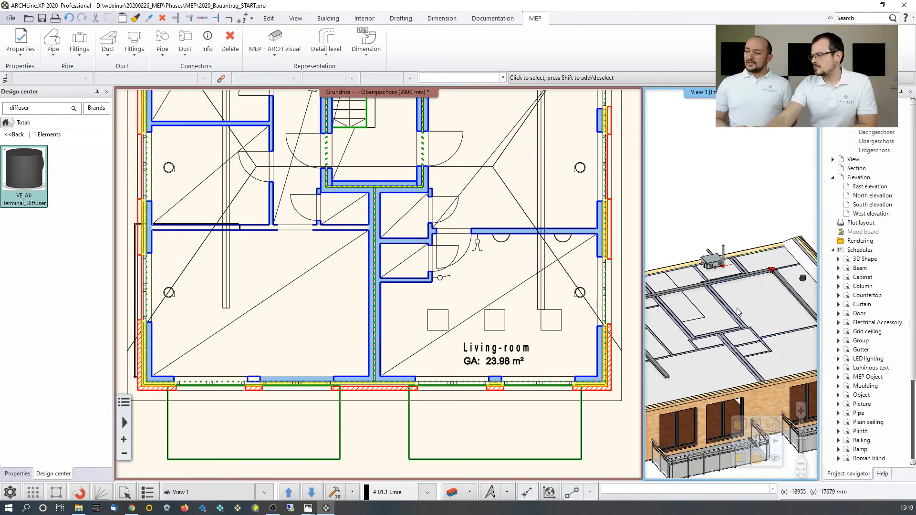
scroll(367, 193, "down", 4)
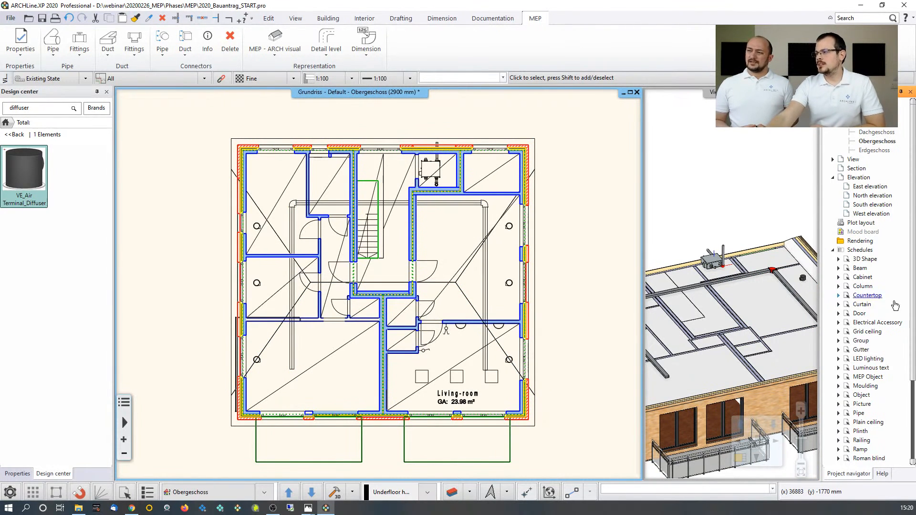
scroll(728, 285, "up", 4)
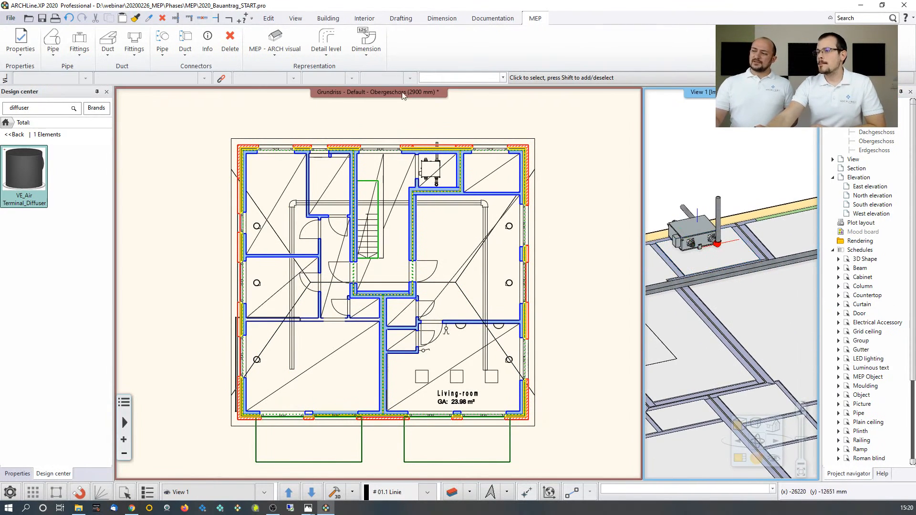
left_click(138, 58)
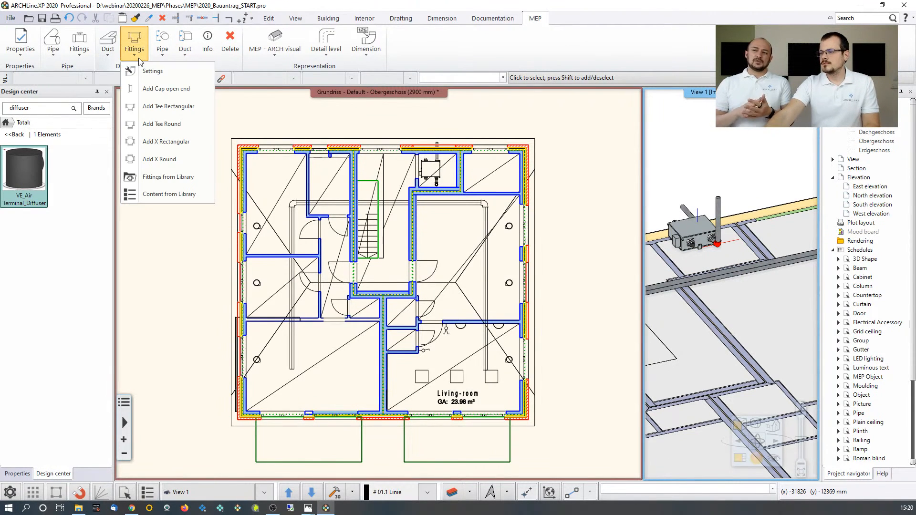
left_click(182, 107)
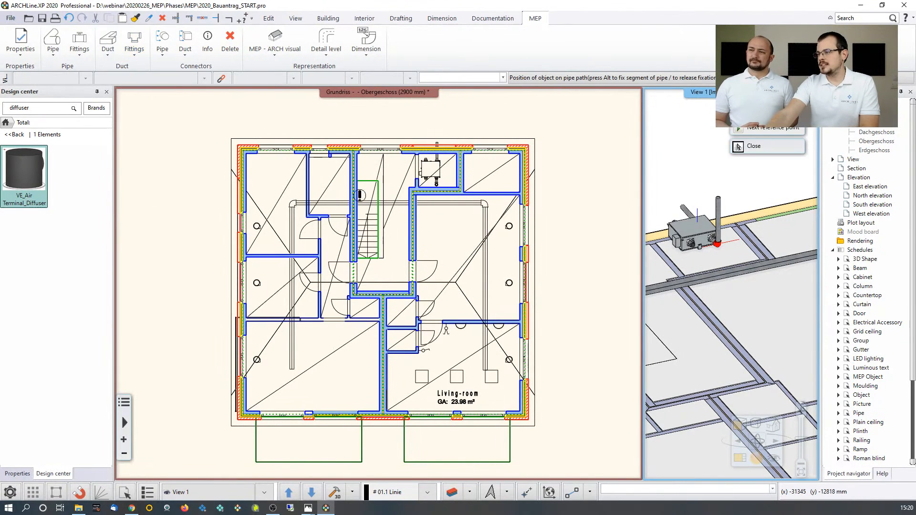
scroll(742, 295, "down", 4)
key("Escape")
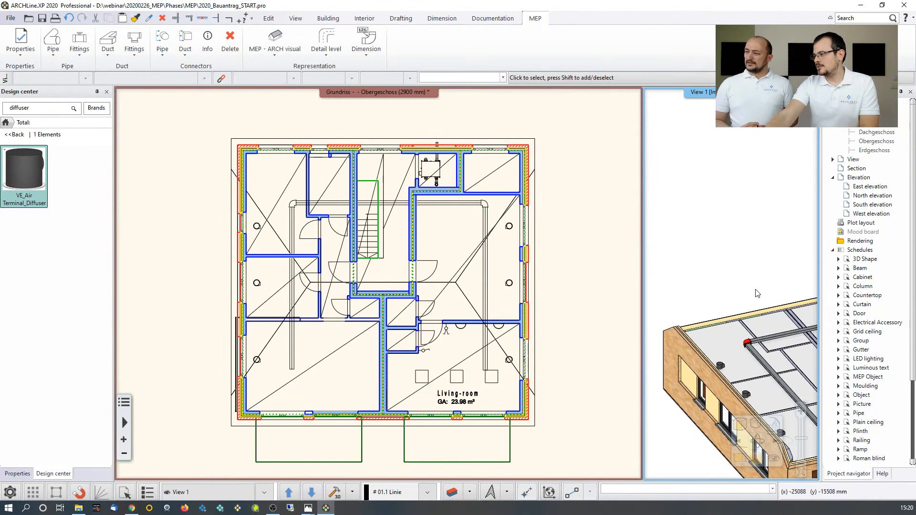
Add a rectangular tee to the main duct's northern run, just south of the heat exchanger, with its branch facing north.
middle_click_drag(756, 292, 634, 214)
scroll(438, 200, "up", 4)
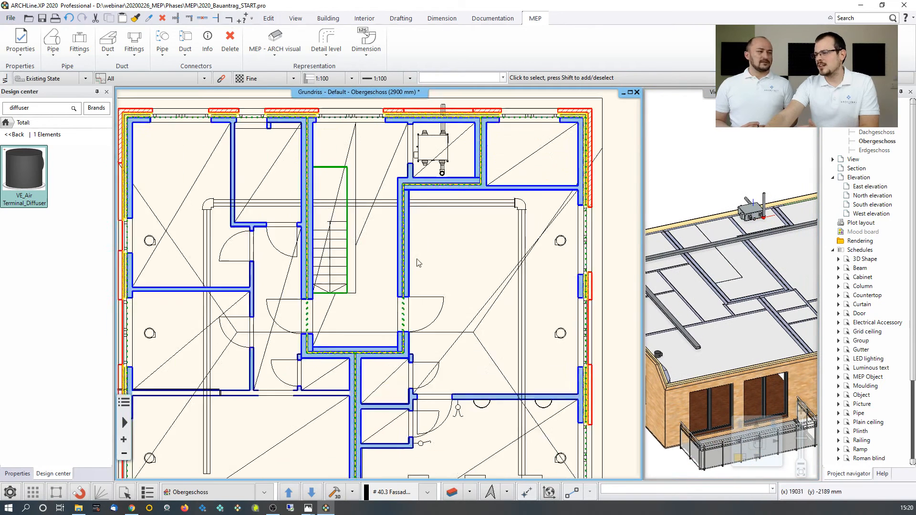
left_click(135, 50)
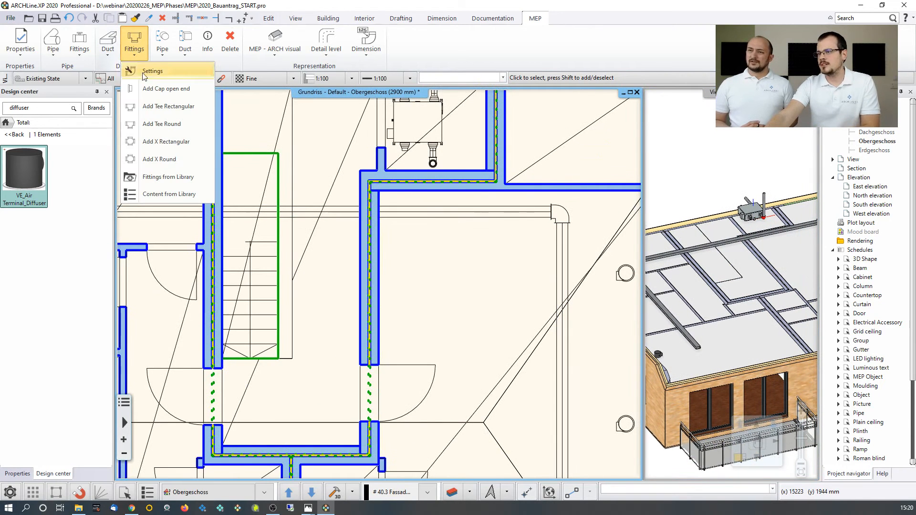
left_click(153, 113)
scroll(444, 162, "up", 3)
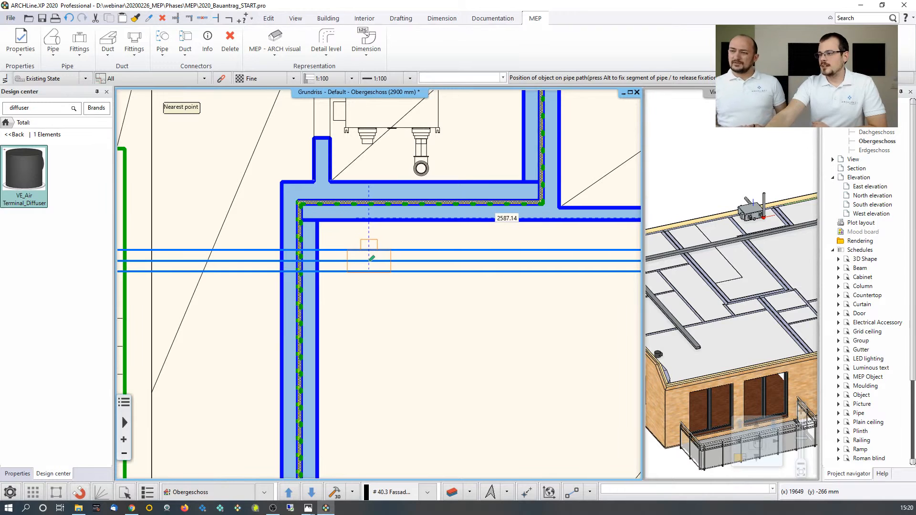
left_click(373, 258)
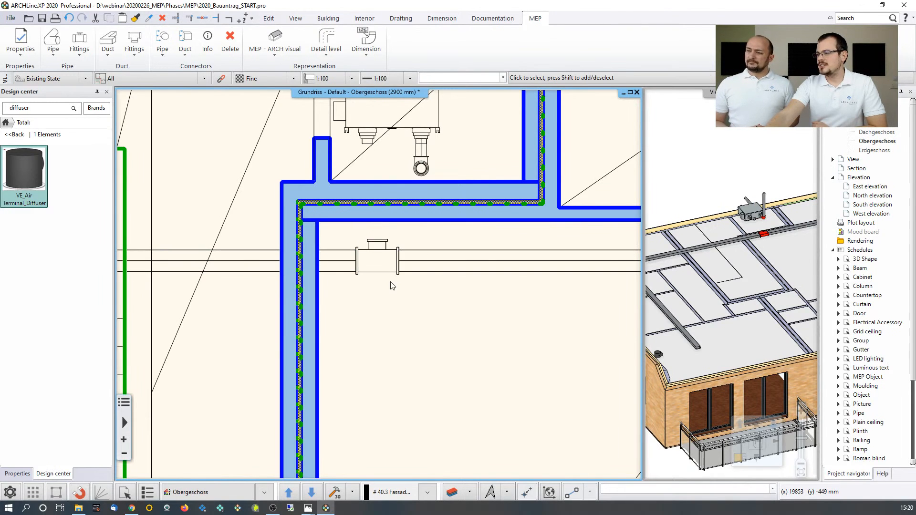
Move the tee along the duct path to align its branch with the heat exchanger's western connector.
left_click(379, 246)
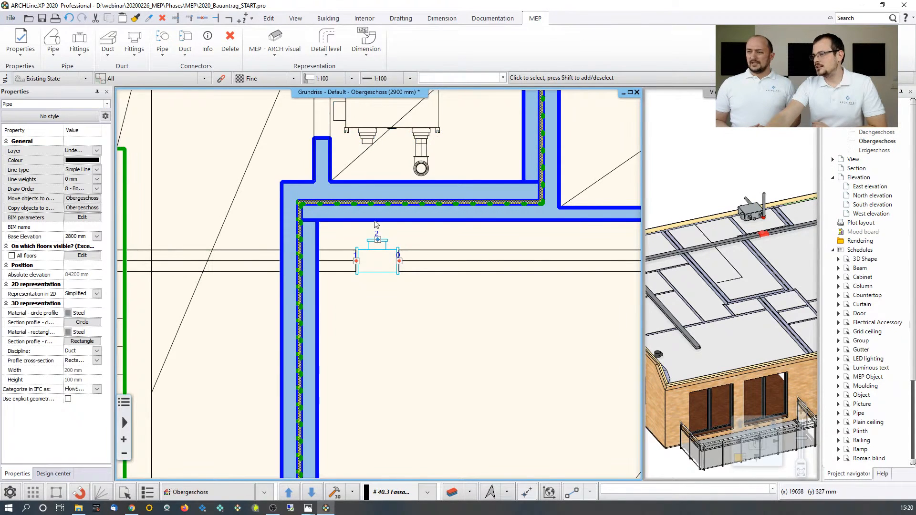
left_click(378, 242)
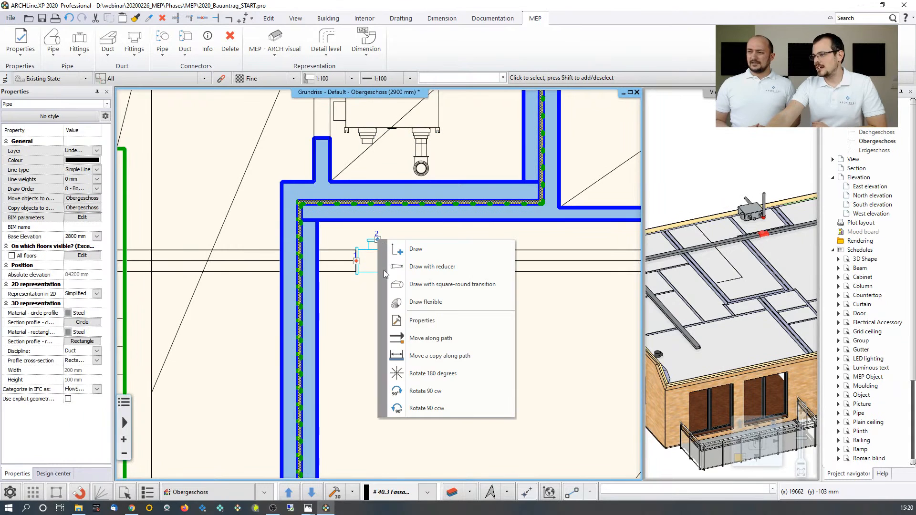
left_click(432, 337)
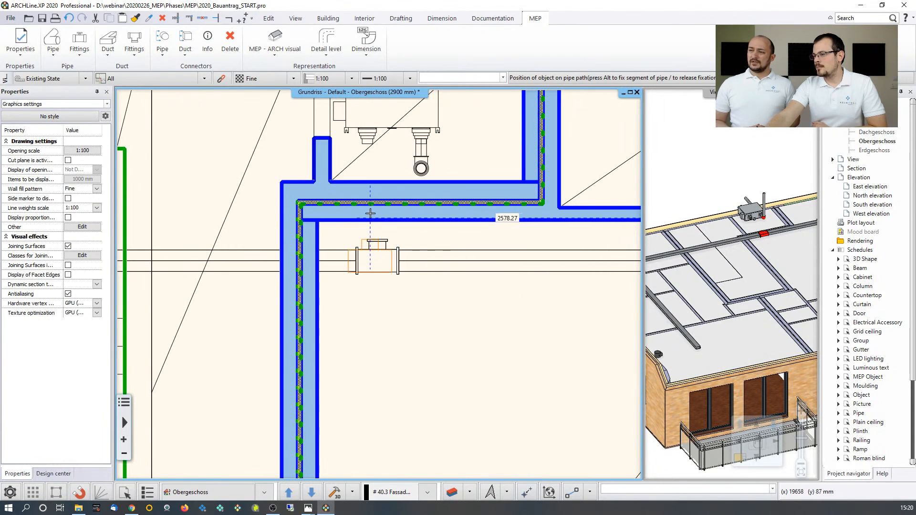
left_click(367, 138)
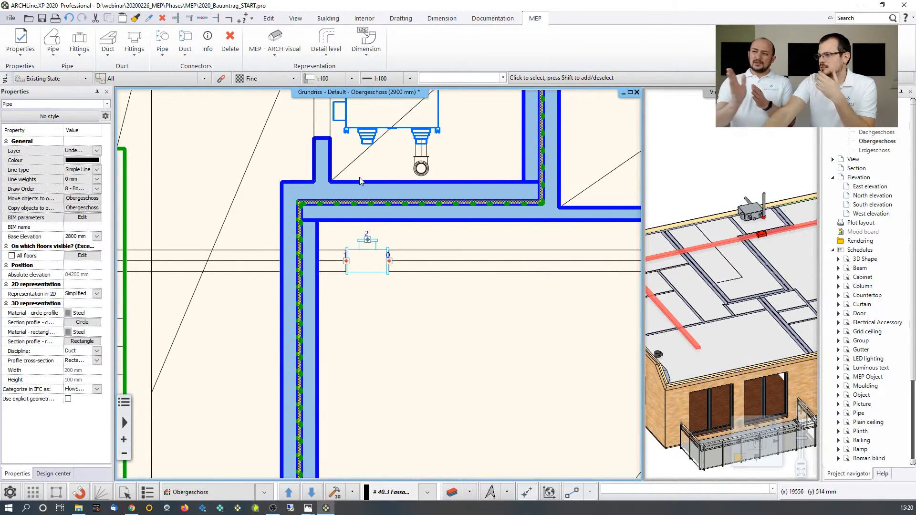
Copy the tee along the duct path to the eastern run, aligning one copy with each of the three diffusers' connector points.
scroll(395, 253, "down", 3)
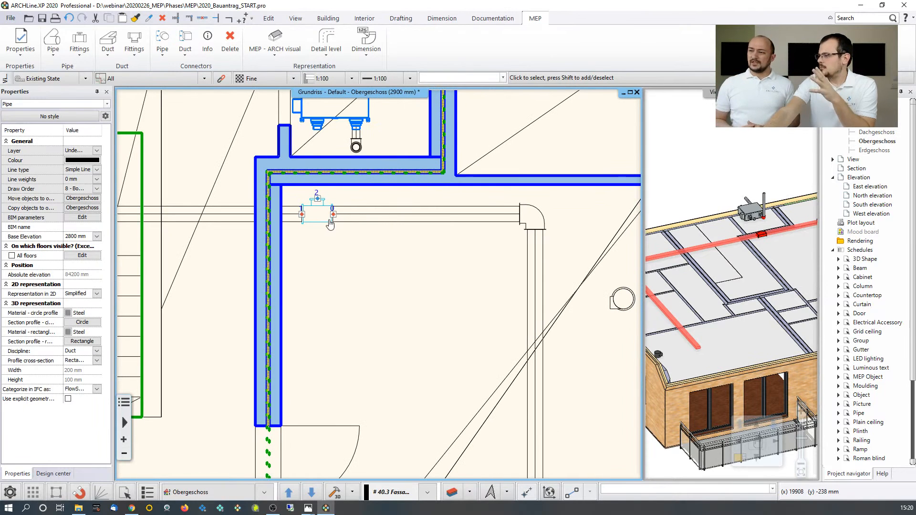
right_click(319, 204)
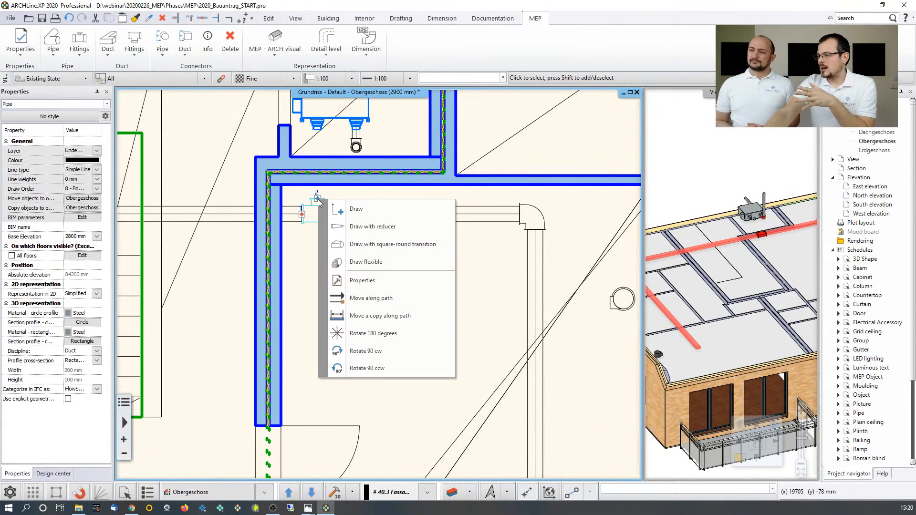
left_click(376, 321)
middle_click_drag(516, 334, 419, 272)
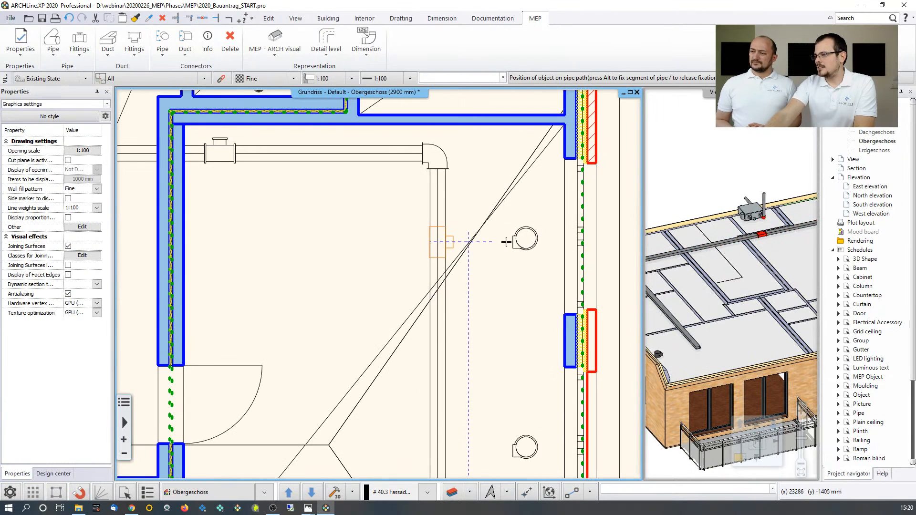
middle_click_drag(515, 364, 472, 151)
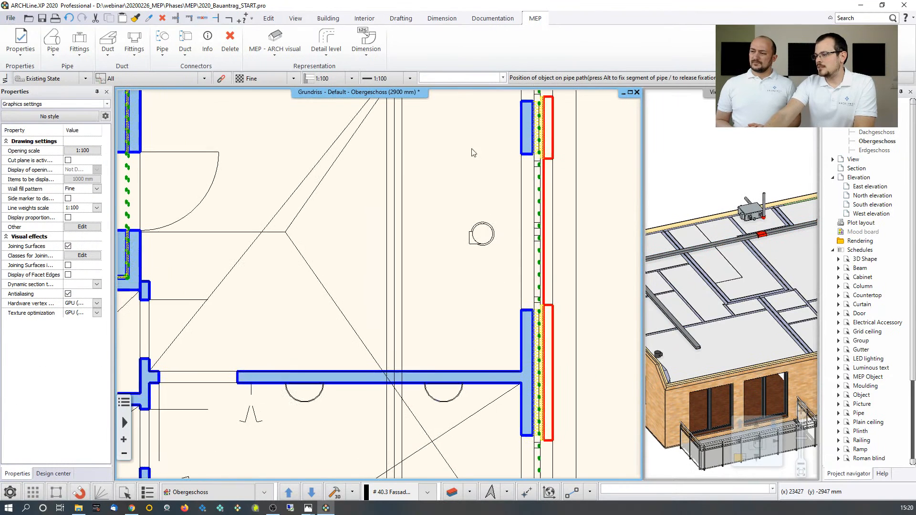
left_click(471, 237)
middle_click_drag(467, 388, 454, 220)
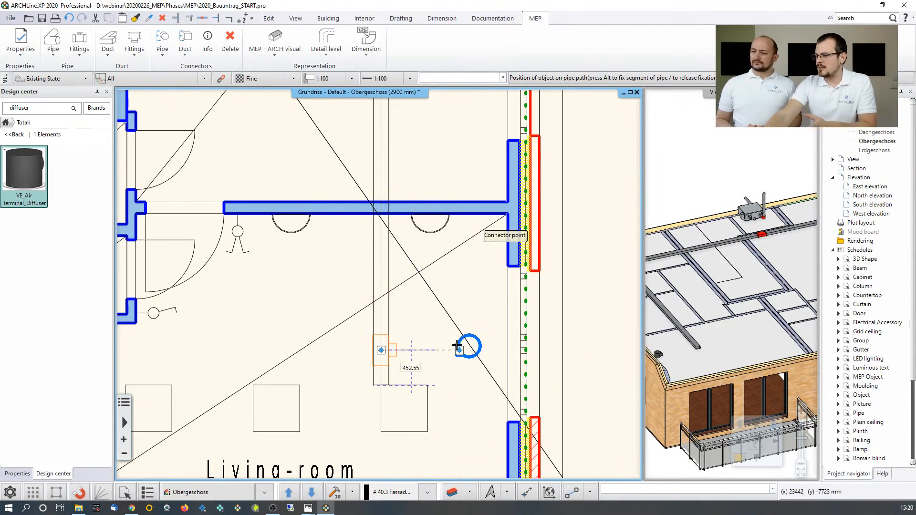
left_click(459, 349)
key("Escape")
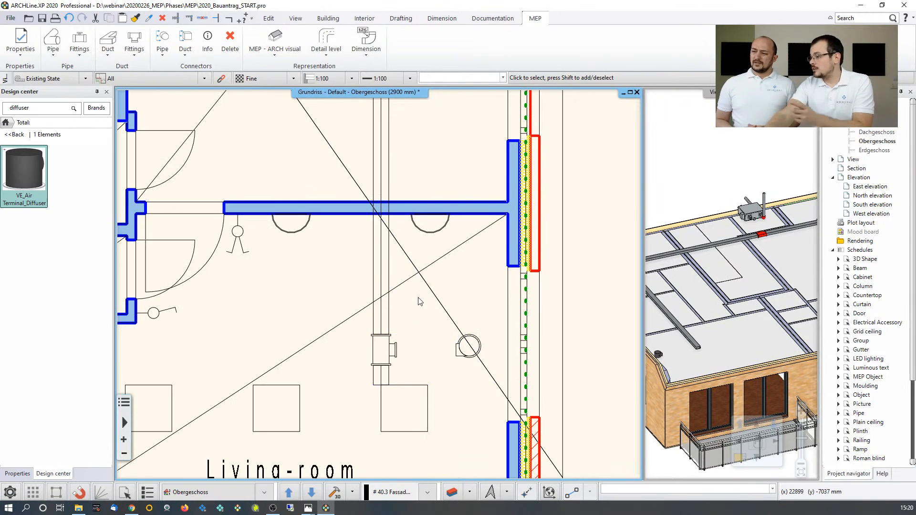
Cap the open southern end of the main duct's eastern run in the Living-room.
scroll(391, 380, "up", 3)
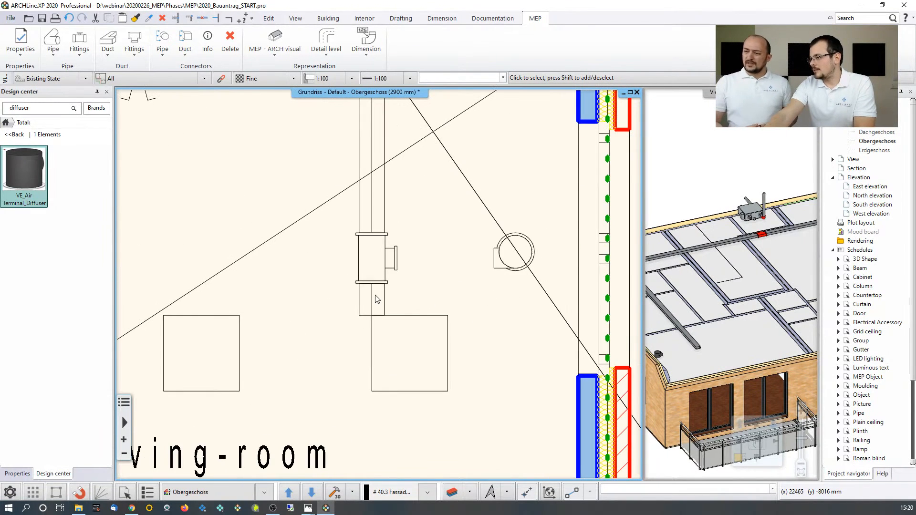
left_click(384, 300)
scroll(737, 299, "up", 8)
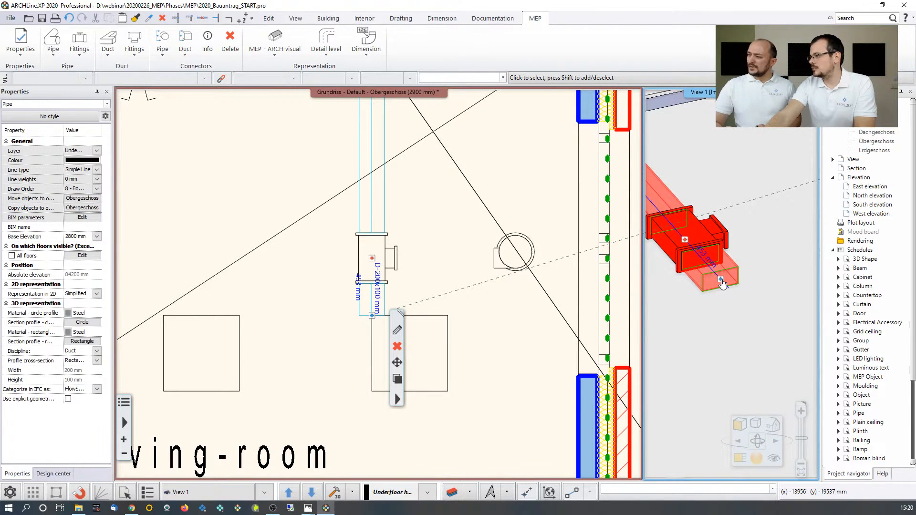
mouse_move(721, 281)
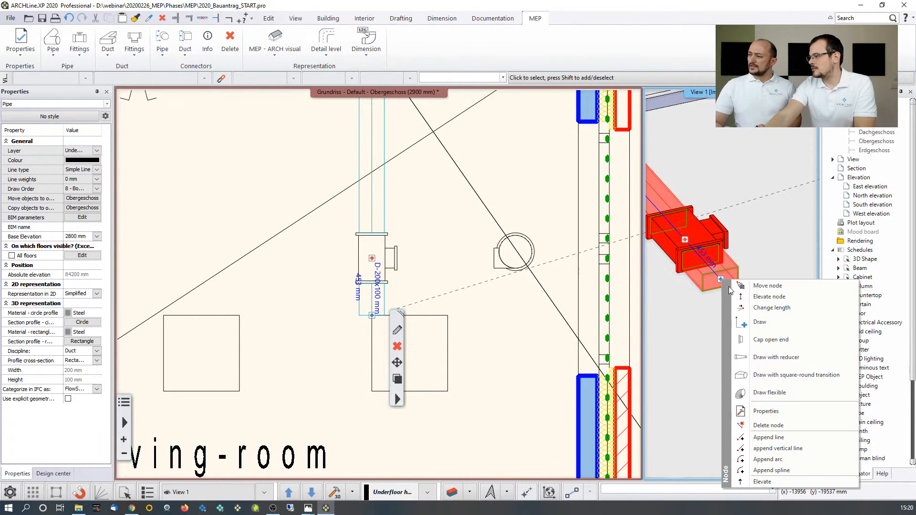
left_click(789, 343)
scroll(729, 337, "down", 8)
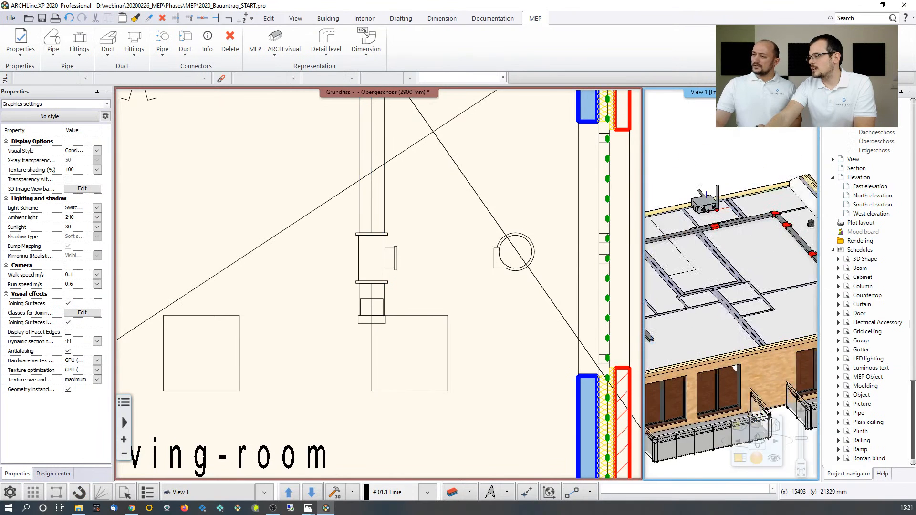
scroll(684, 334, "up", 5)
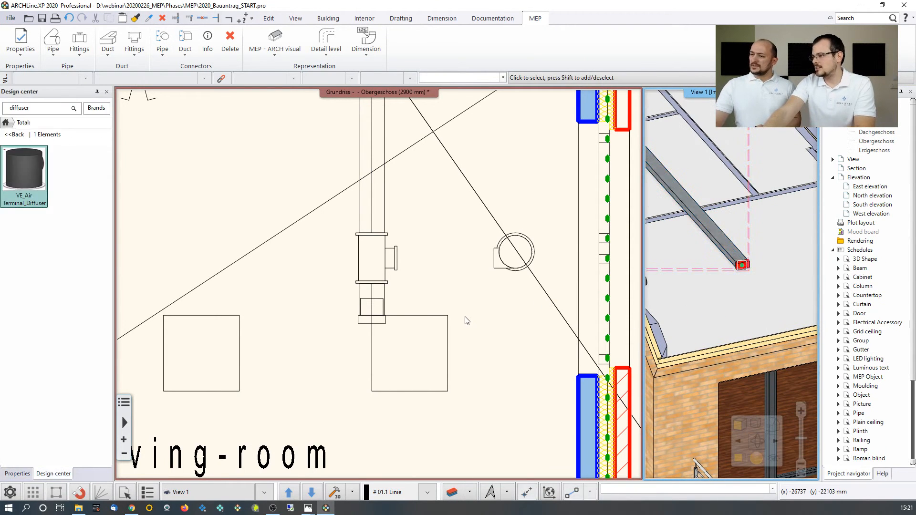
scroll(668, 329, "down", 5)
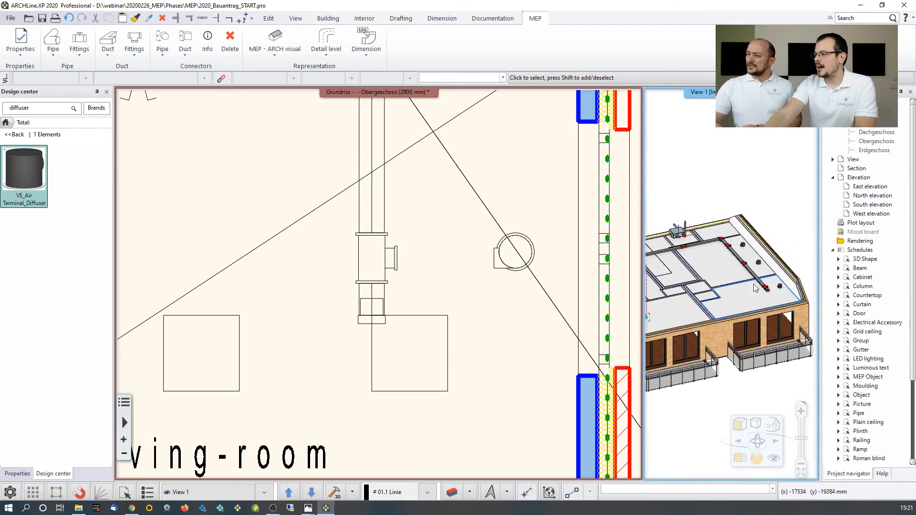
Examine the tee beside the heat exchanger in plan and 3D, comparing its branch's position and shape with the unit's connector.
left_click(474, 340)
scroll(474, 339, "down", 6)
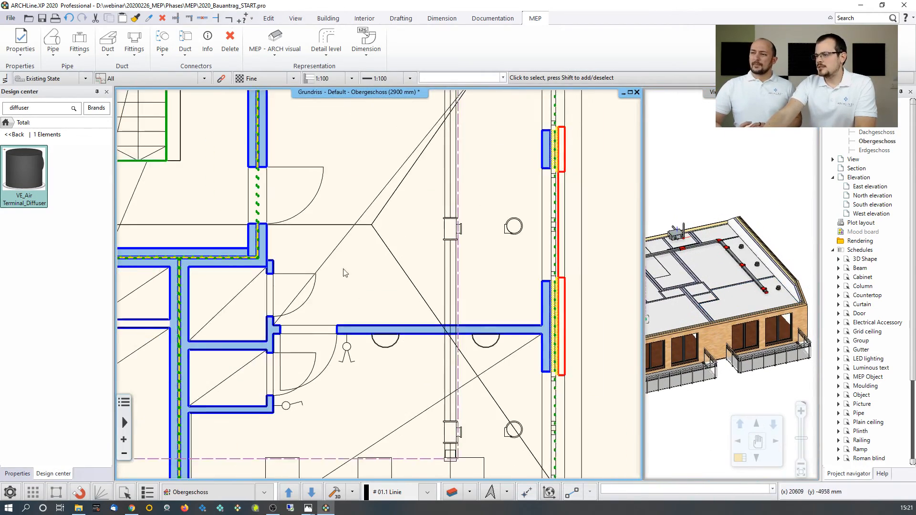
scroll(400, 280, "up", 3)
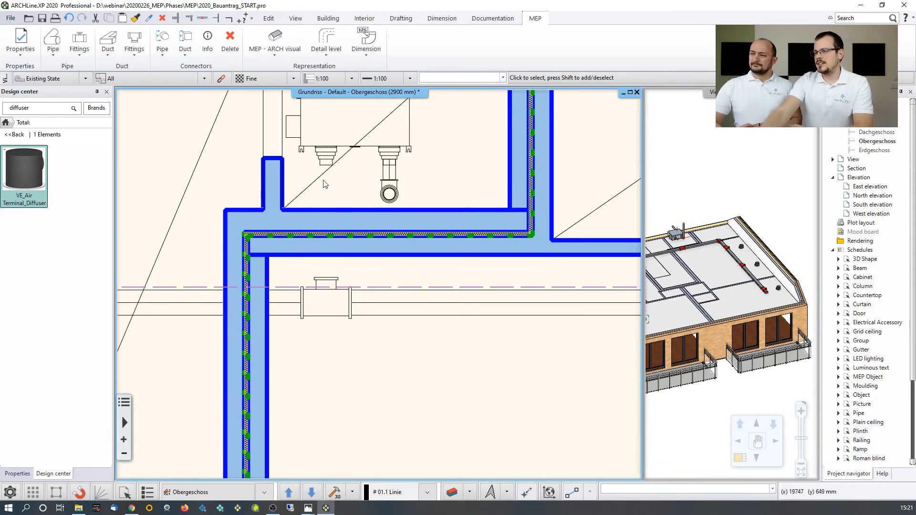
scroll(323, 191, "up", 2)
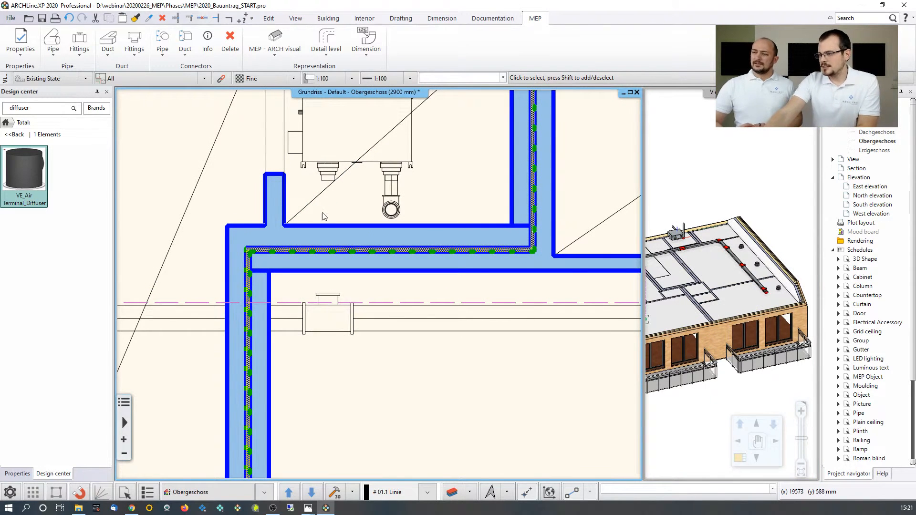
left_click(327, 297)
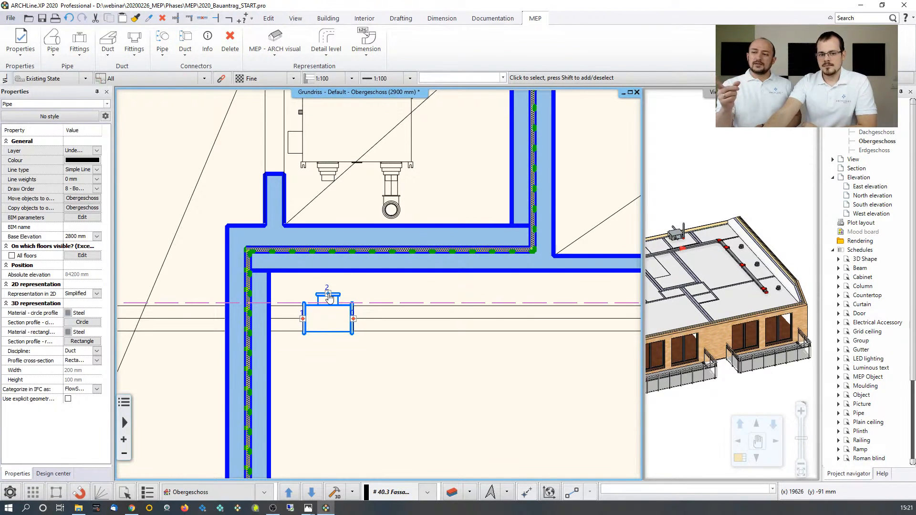
left_click(362, 396)
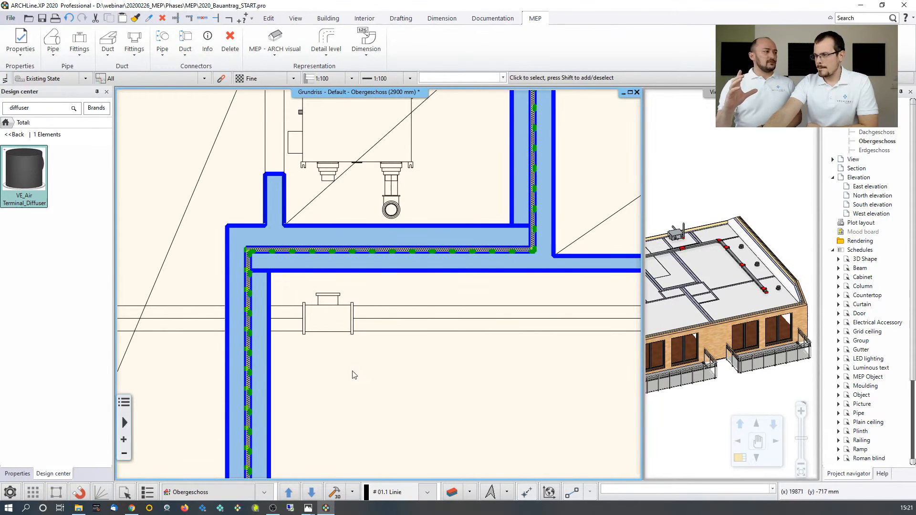
left_click(331, 304)
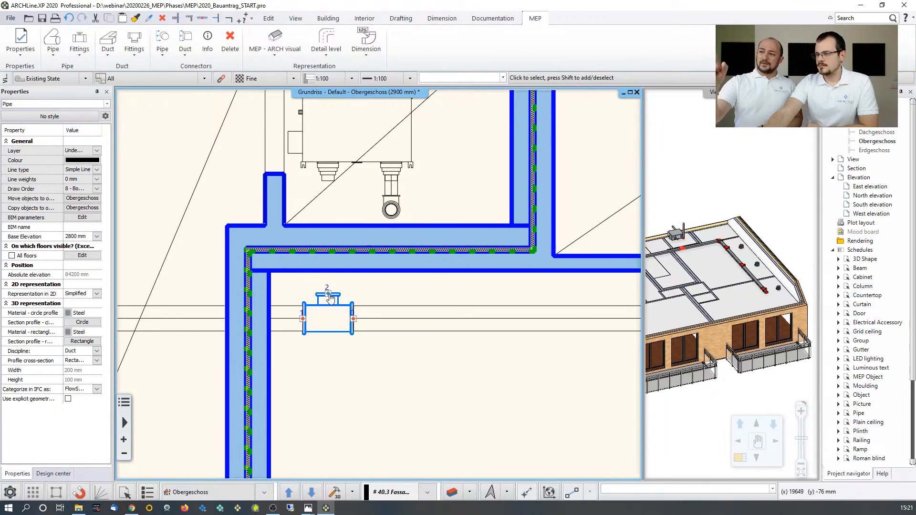
left_click(721, 293)
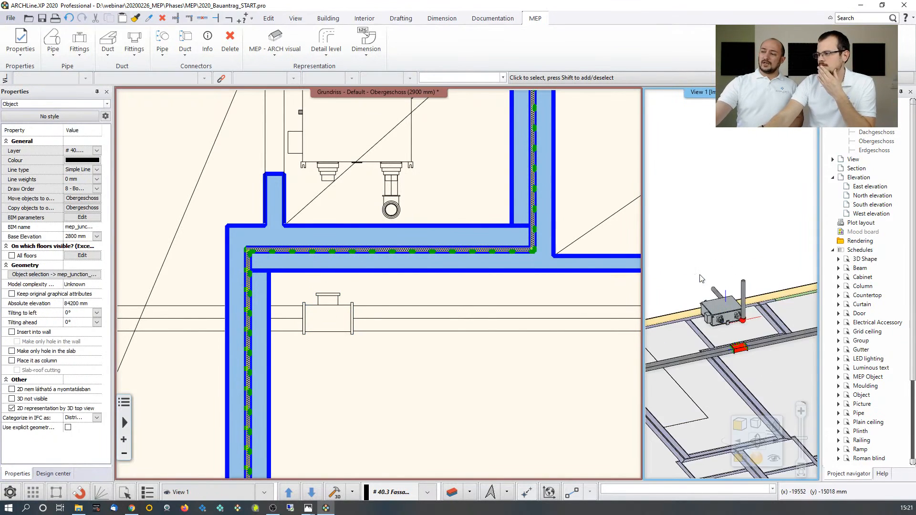
scroll(720, 293, "up", 5)
middle_click_drag(762, 317, 703, 323)
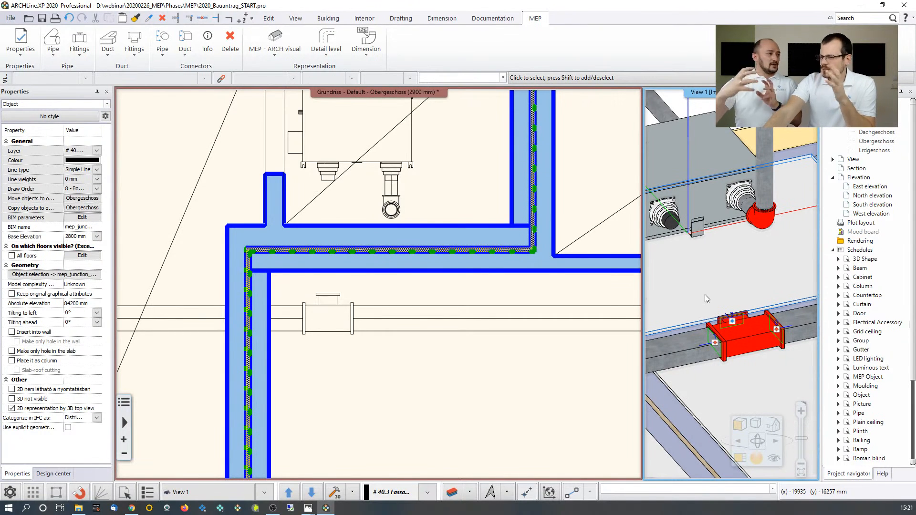
From the branch of the tee south of the heat exchanger, draw a square-round transition to 100 mm diameter and a straight duct northward.
left_click(373, 311)
left_click(330, 305)
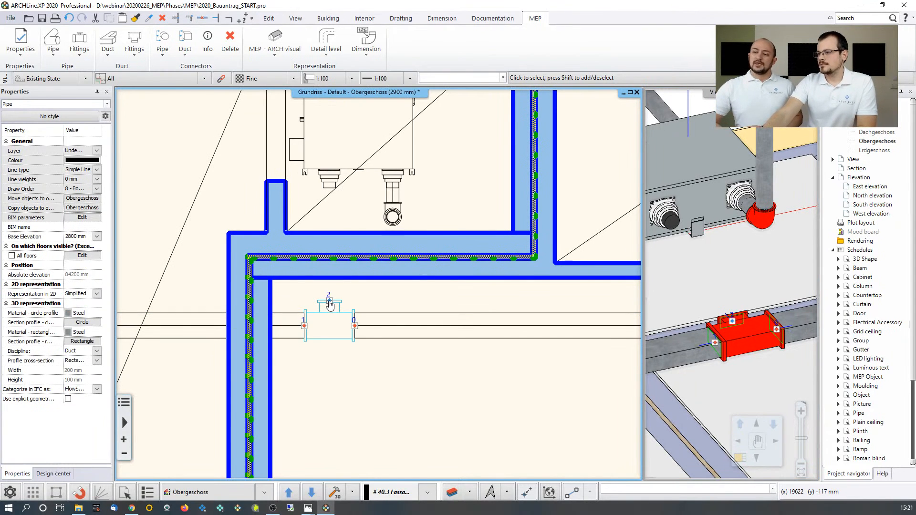
right_click(329, 305)
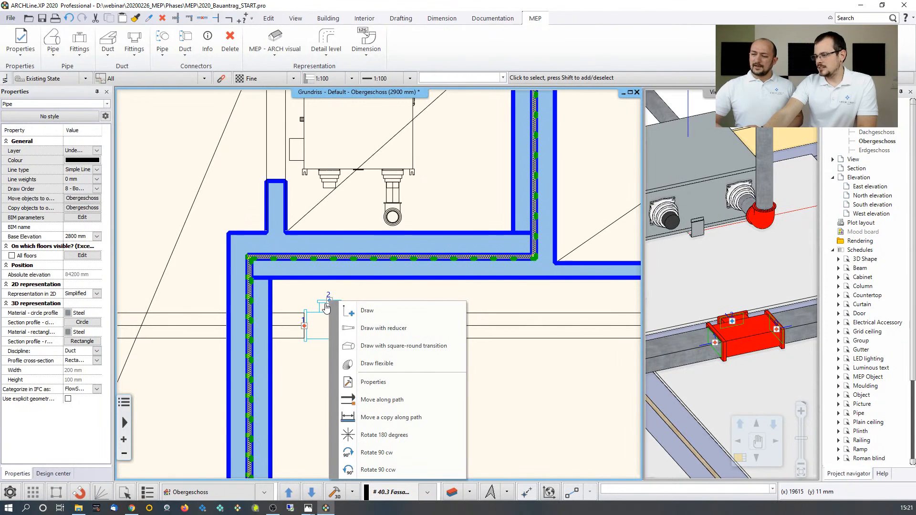
left_click(395, 351)
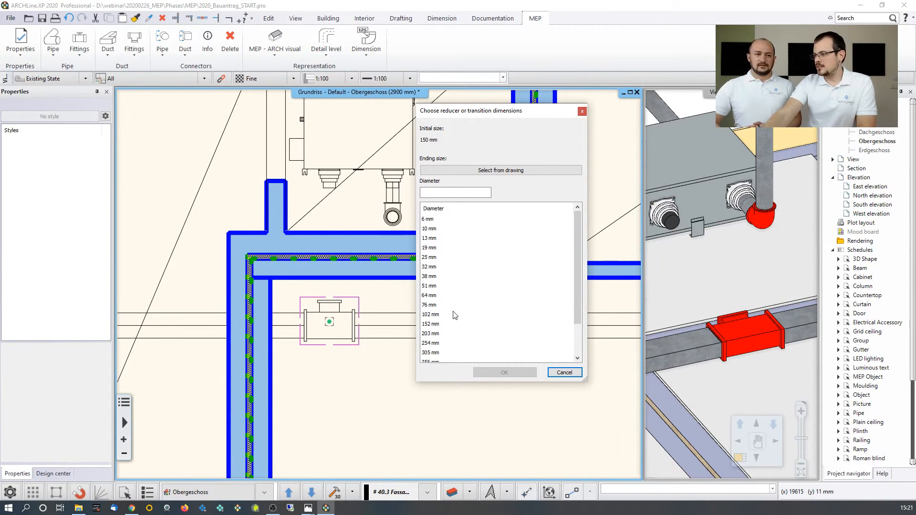
left_click(437, 192)
type("100")
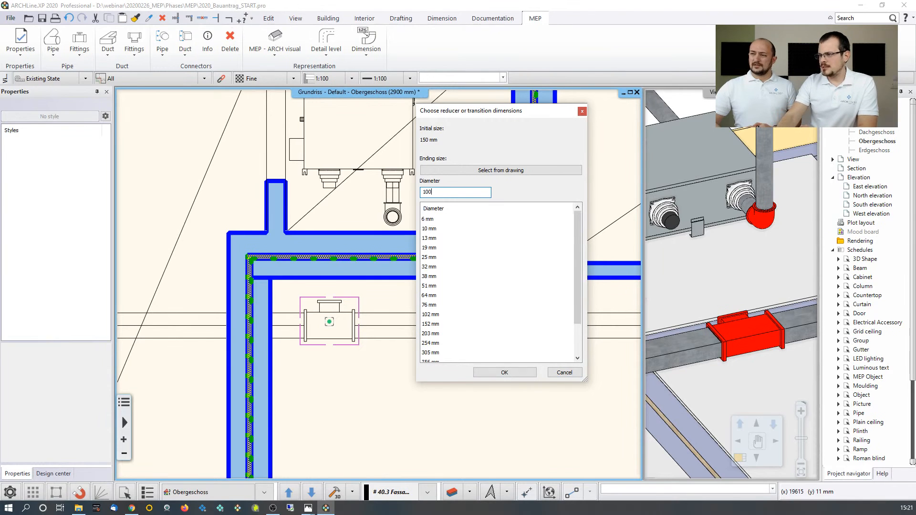
left_click(505, 372)
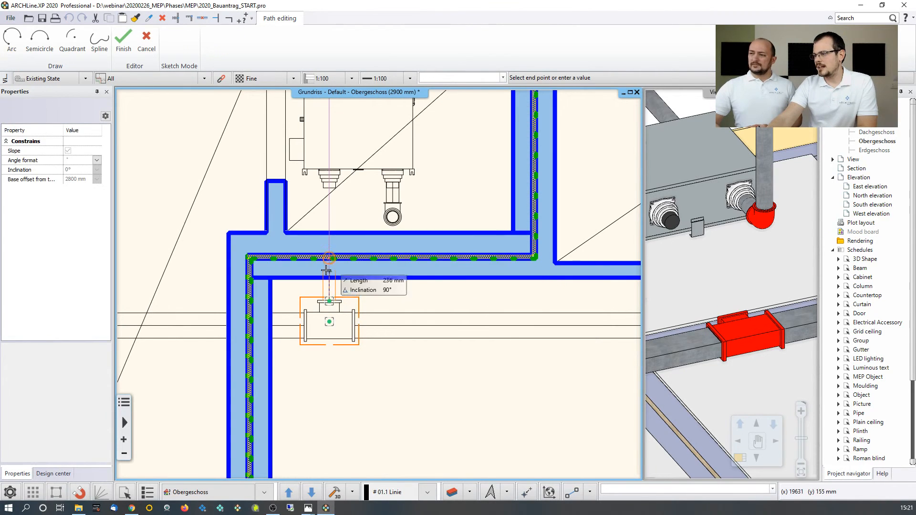
left_click(332, 230)
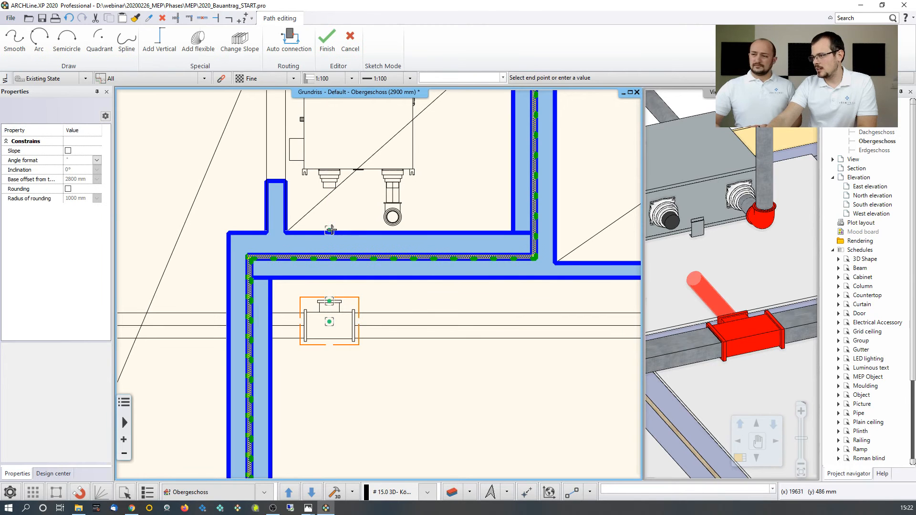
Connect the new round duct to the heat exchanger's western connector with a flexible duct and finish the path.
left_click(198, 42)
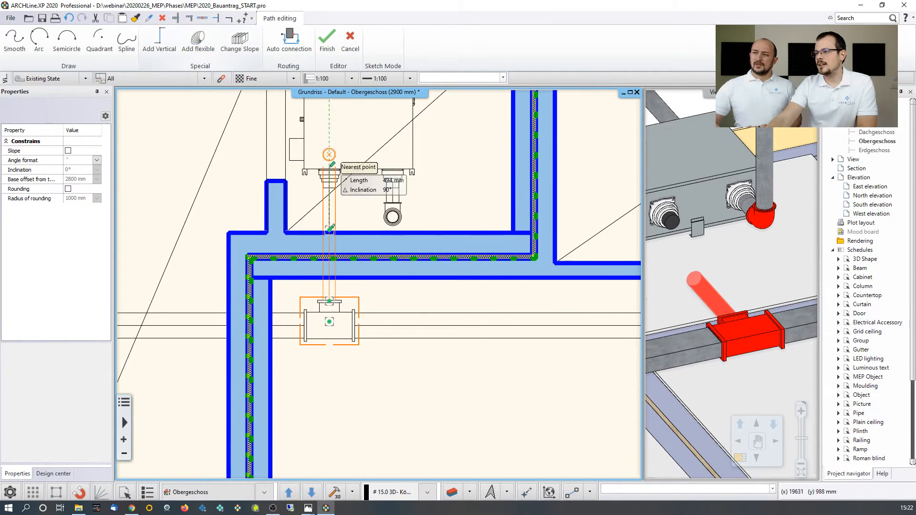
left_click(330, 186)
key("Return")
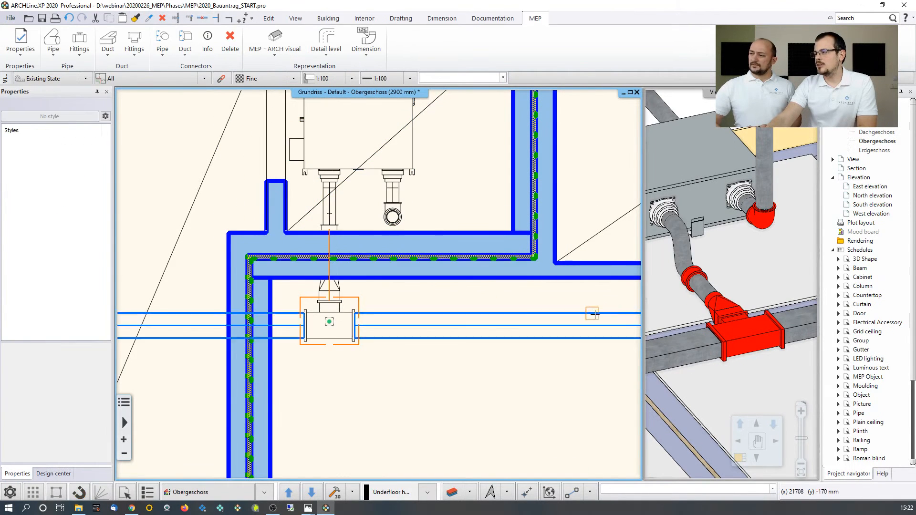
Connect the eastern run's northernmost tee to its diffuser with a square-round transition to 160 mm diameter, a short straight duct and a flexible duct.
mouse_move(726, 266)
middle_mouse_down()
mouse_move(724, 258)
mouse_move(768, 247)
mouse_move(718, 266)
middle_mouse_up()
scroll(719, 267, "down", 5)
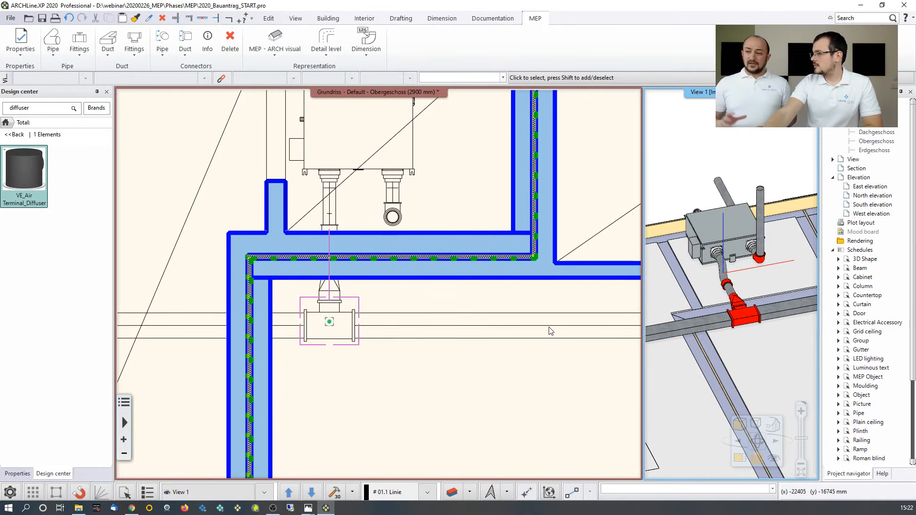
middle_click_drag(549, 327, 406, 291)
scroll(405, 291, "down", 3)
middle_click_drag(511, 391, 446, 264)
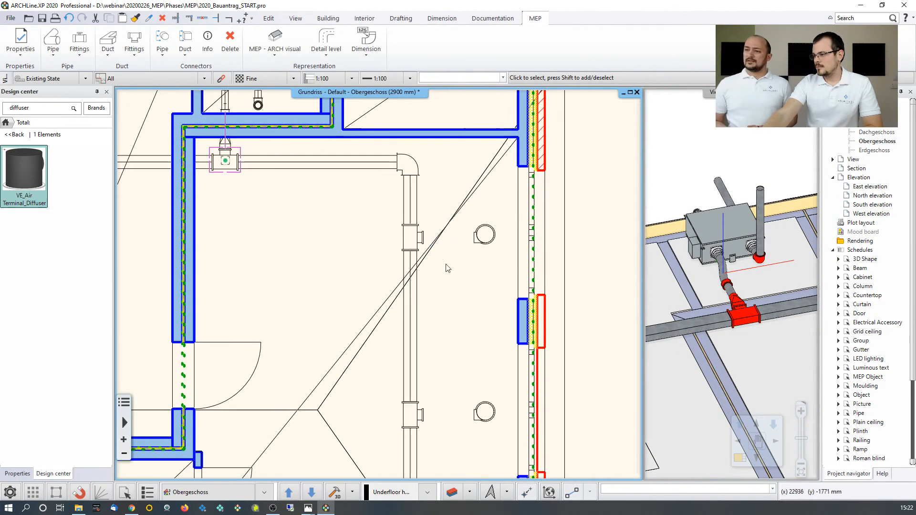
scroll(726, 318, "up", 5)
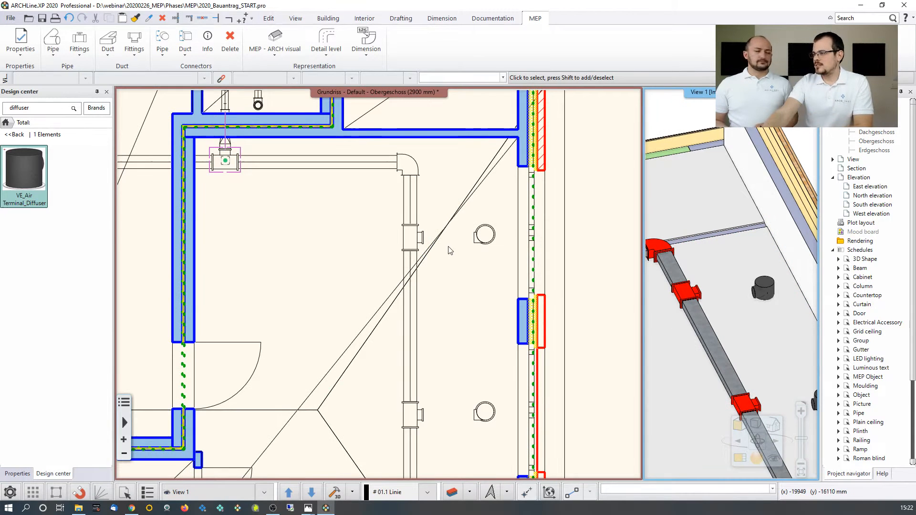
scroll(448, 250, "up", 4)
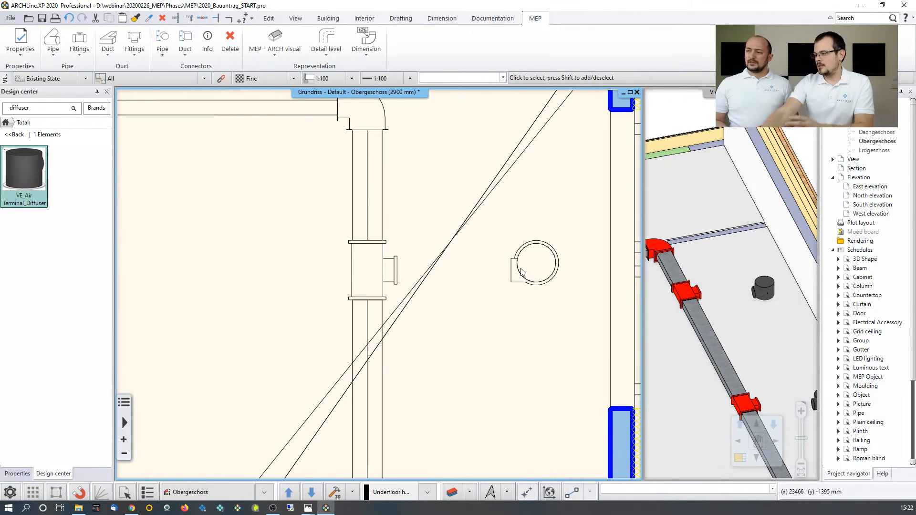
left_click(400, 281)
right_click(397, 271)
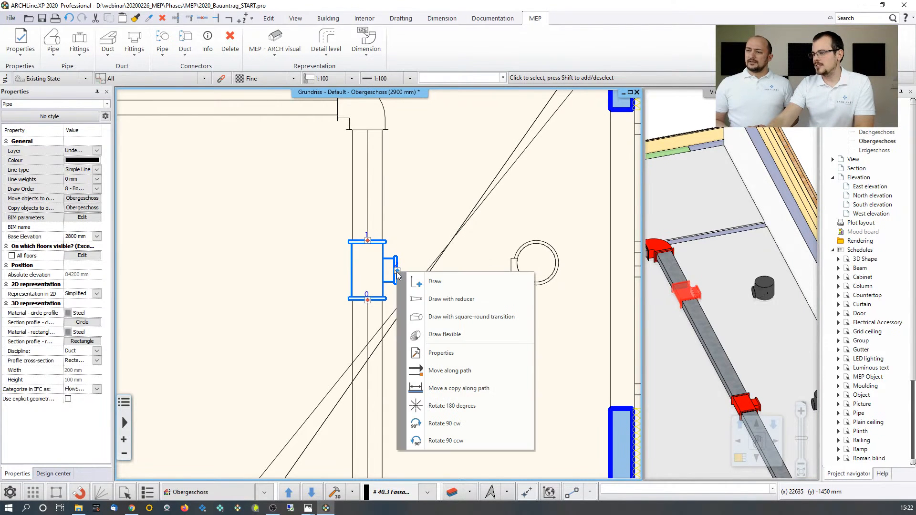
left_click(445, 317)
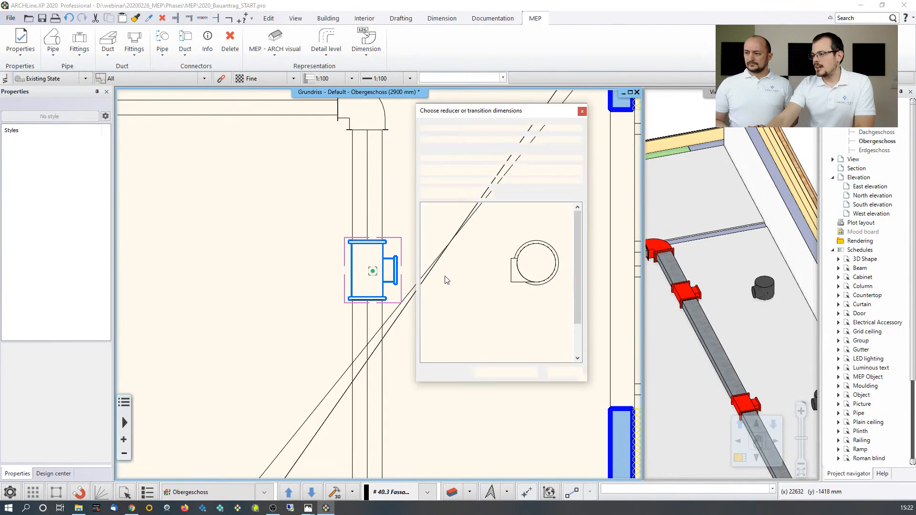
left_click(447, 191)
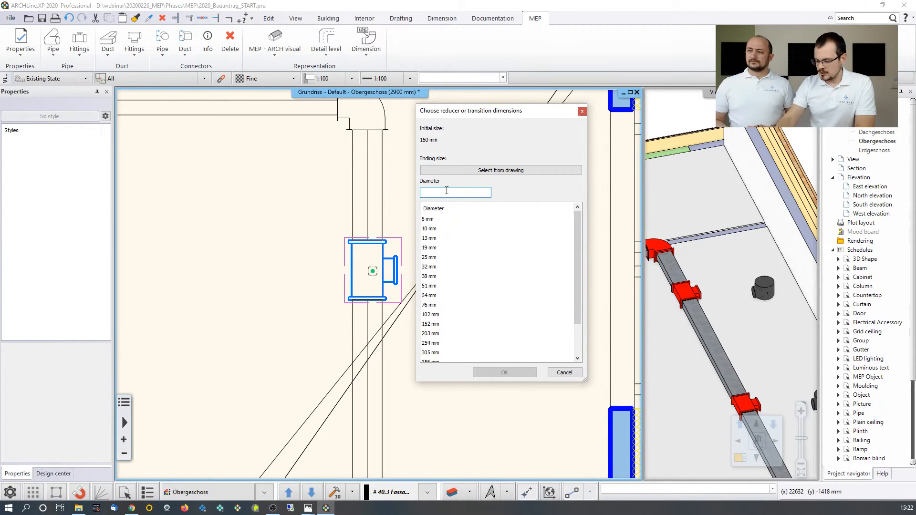
type("160")
left_click(506, 372)
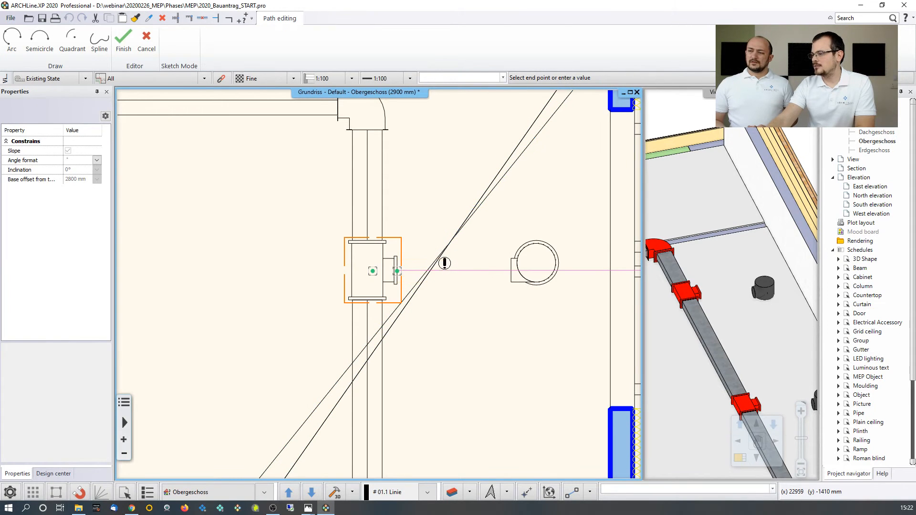
left_click(448, 264)
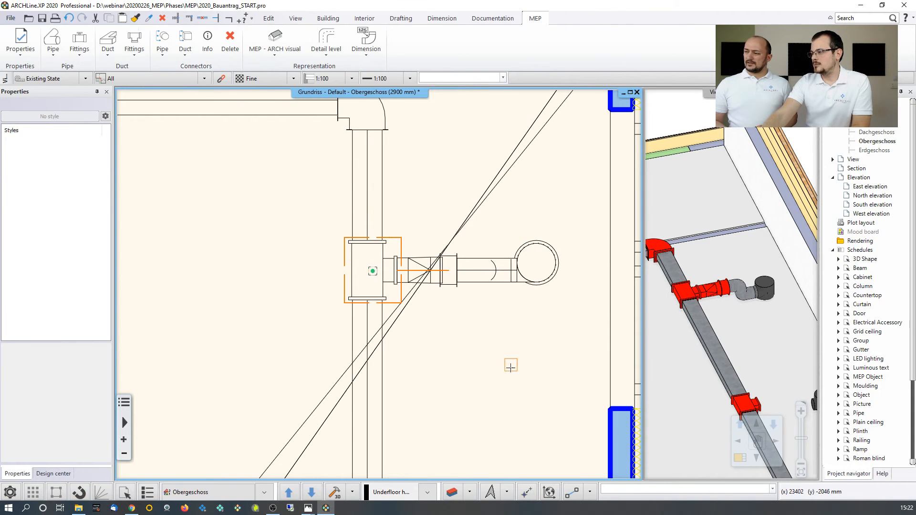
Begin a square-round transition from the branch of the next tee to the south, opening its ending diameter for entry.
middle_click_drag(507, 385, 485, 260)
scroll(486, 261, "down", 2)
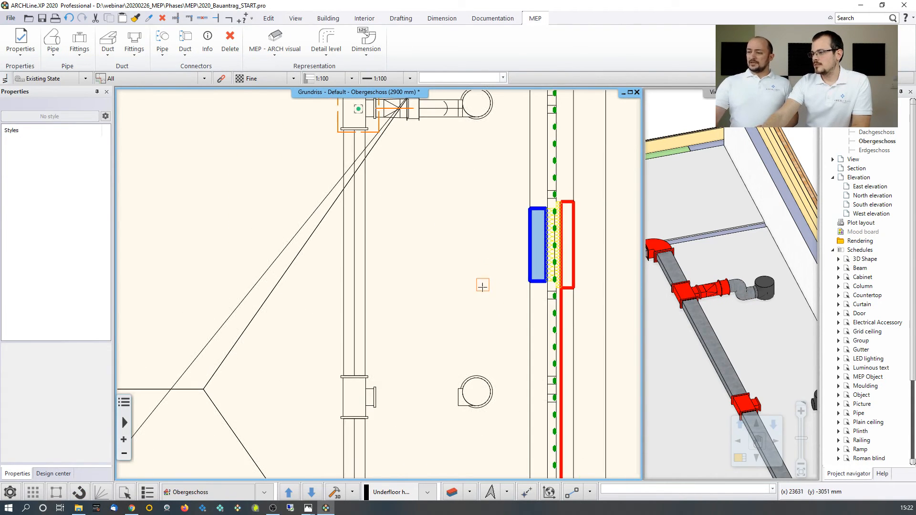
middle_click_drag(454, 376, 452, 361)
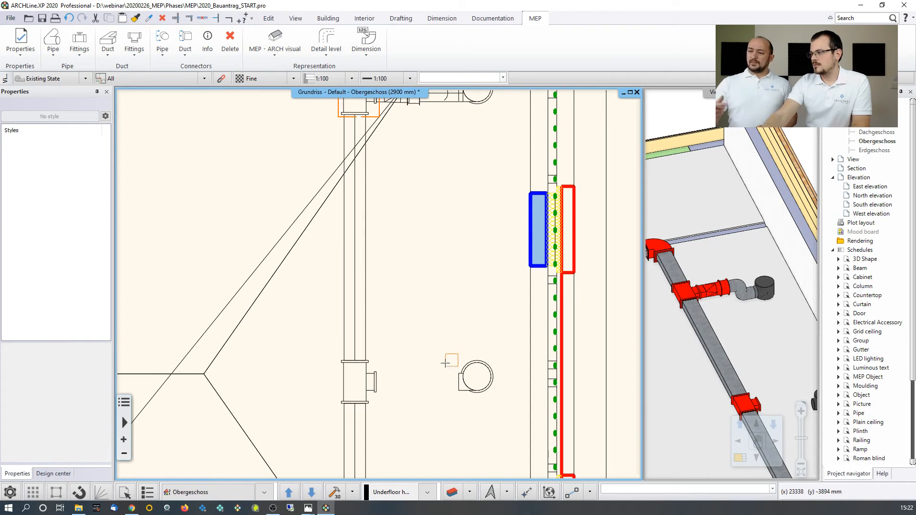
left_click(376, 382)
left_click(470, 193)
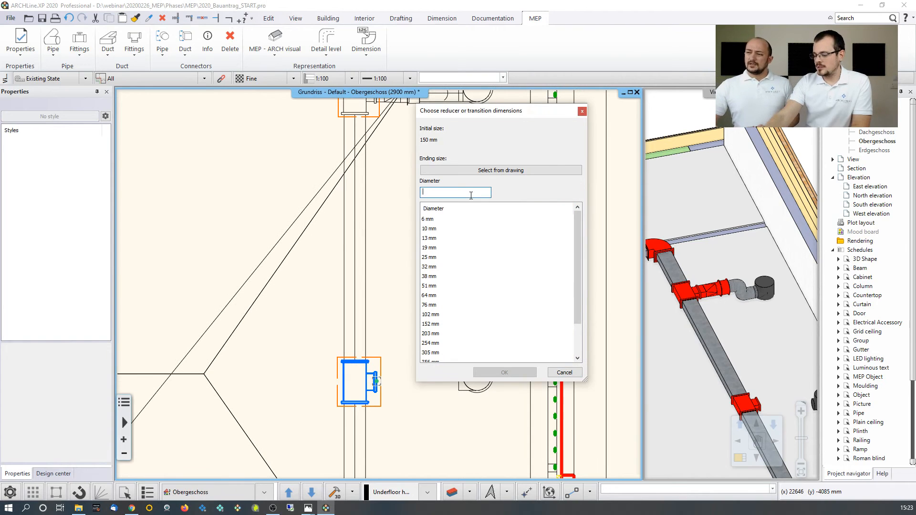
Branch a 160 mm diameter duct from the middle tee of the eastern main duct to its diffuser, with a flexible section.
type("160")
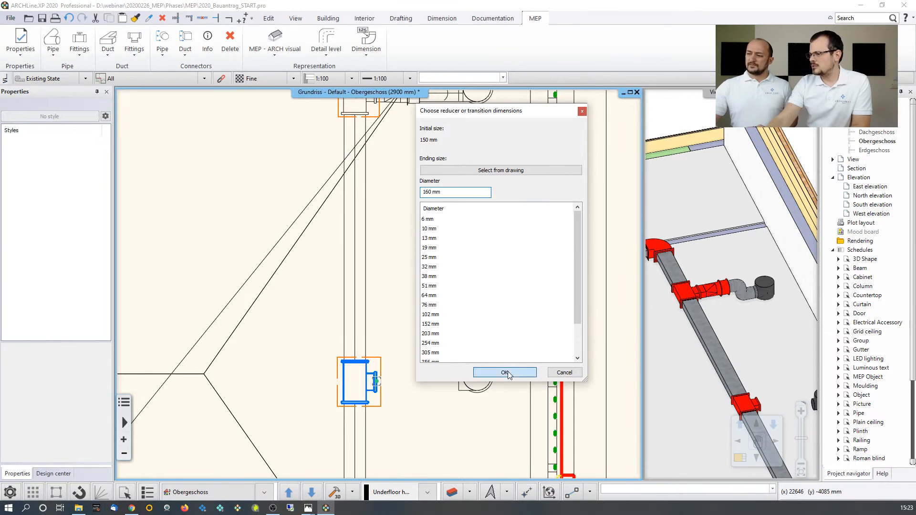
left_click(523, 373)
scroll(418, 379, "up", 1)
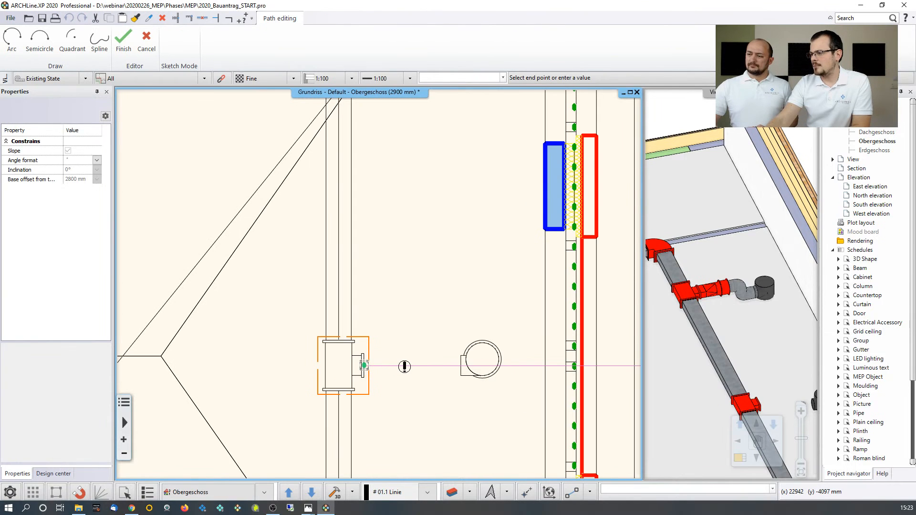
left_click(407, 365)
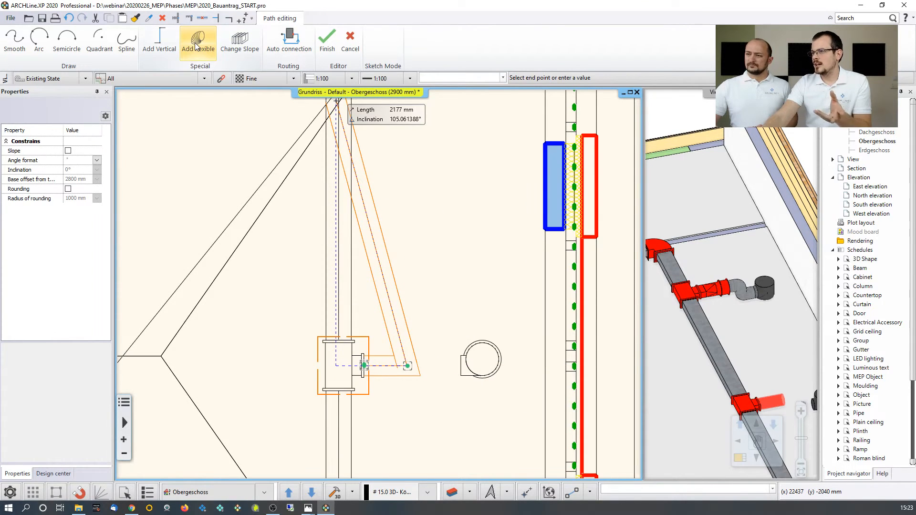
left_click(467, 367)
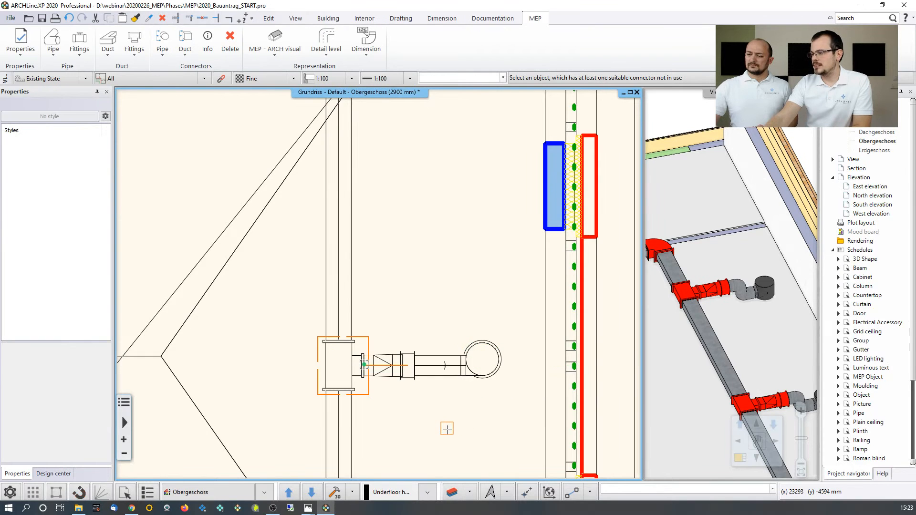
Connect the living-room tee to its diffuser with a 160 mm diameter branch duct, finishing it with a flexible section.
middle_click_drag(447, 452, 444, 317)
scroll(435, 376, "down", 2)
middle_click_drag(430, 387, 427, 258)
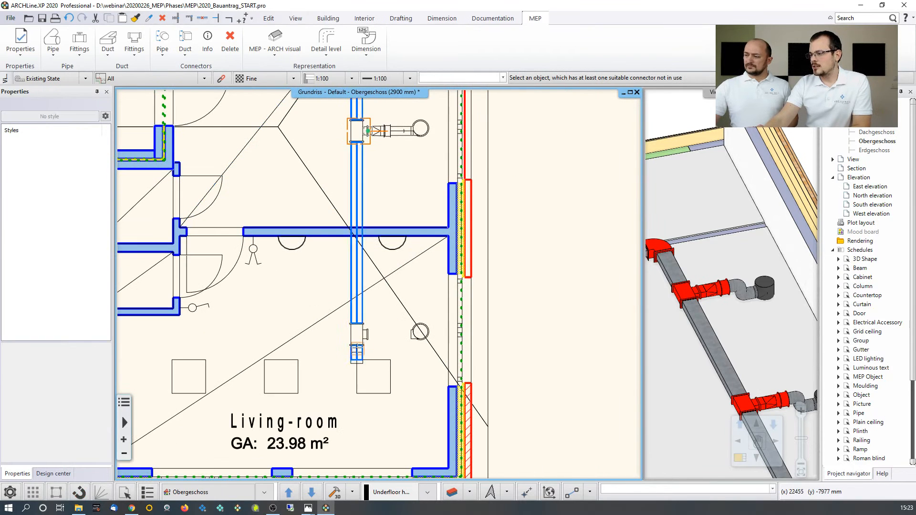
left_click(358, 334)
left_click(453, 192)
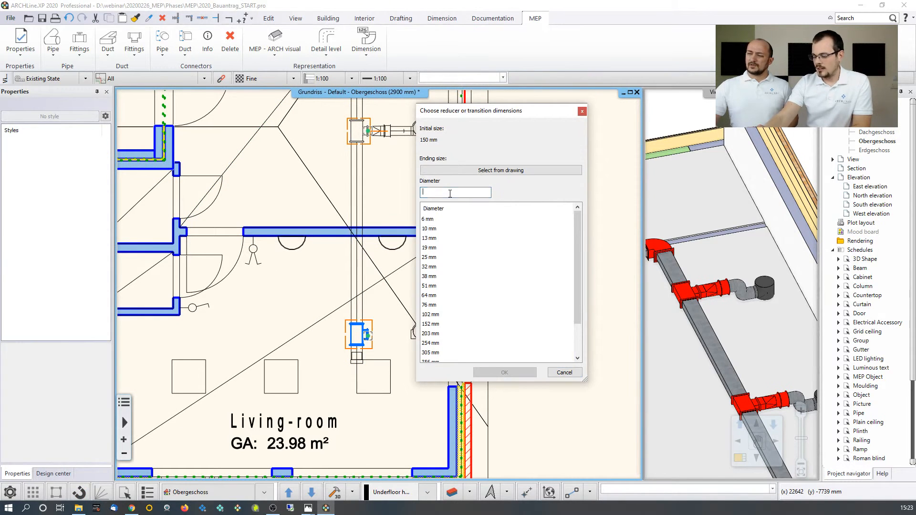
type("160")
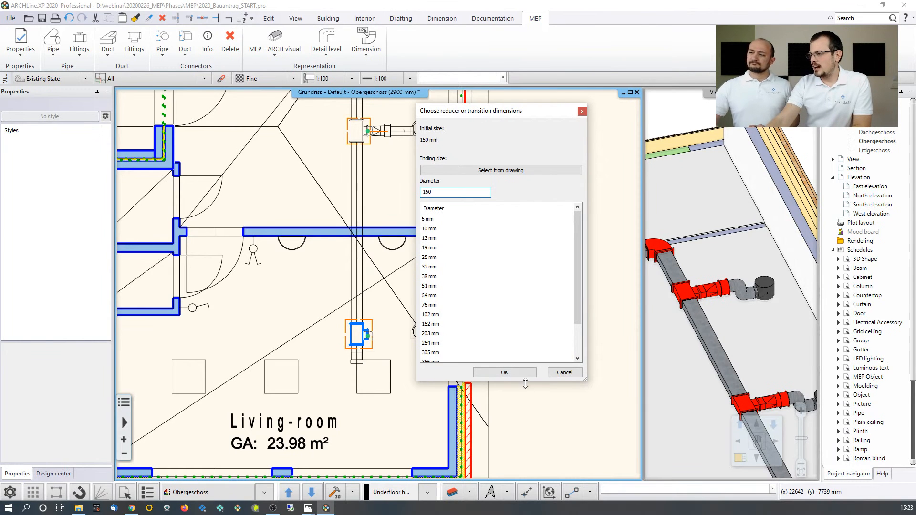
left_click(475, 373)
scroll(319, 253, "up", 3)
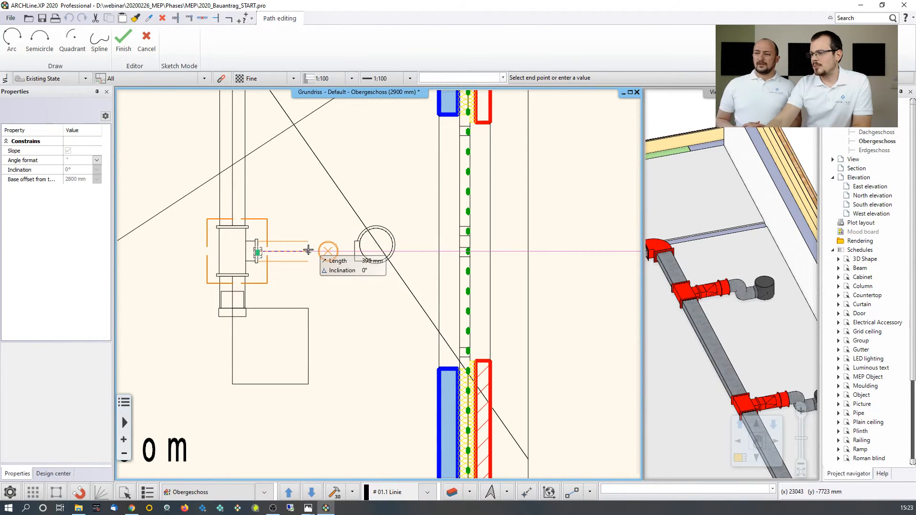
left_click(303, 251)
left_click(200, 39)
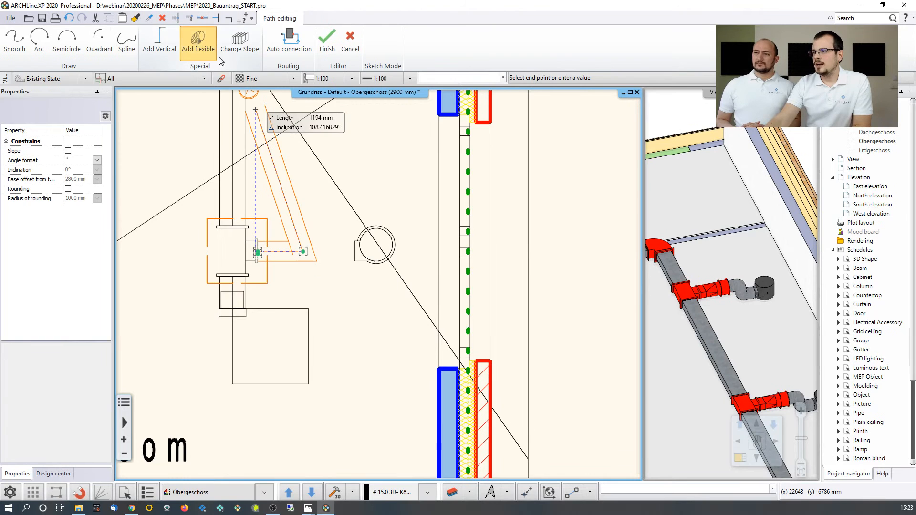
left_click(375, 245)
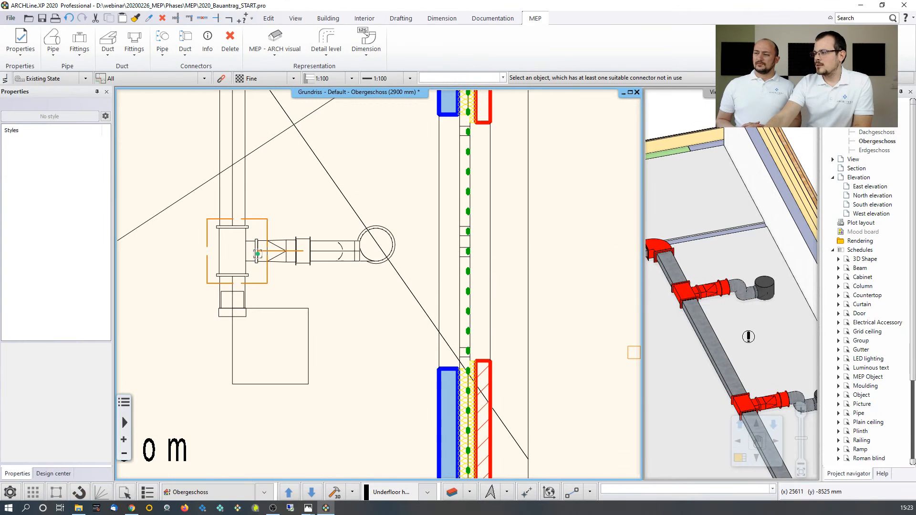
key("Escape")
Close the current project without saving and open 2020_Bauantrag_MEP_rectangular_duct_done.pro.
middle_click_drag(421, 352, 418, 340)
scroll(711, 340, "down", 6)
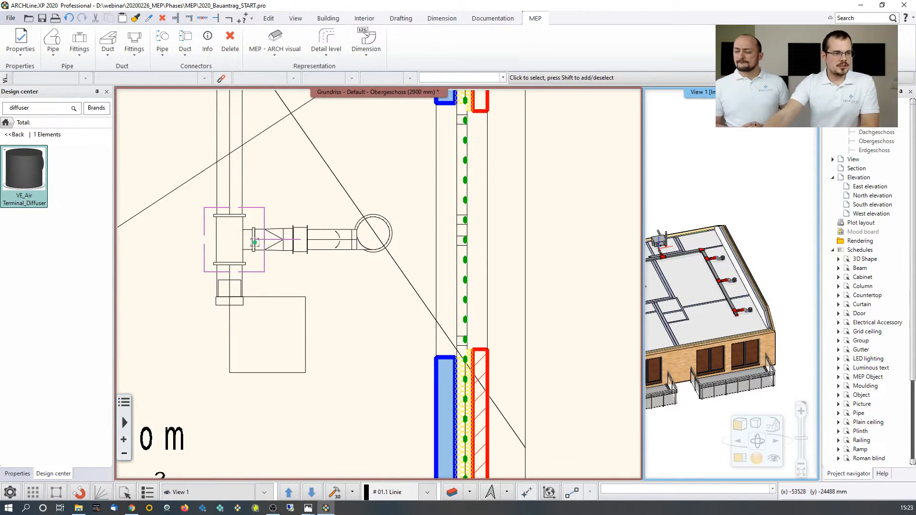
middle_click_drag(655, 305, 726, 293)
scroll(761, 265, "down", 1)
key("alt+Tab")
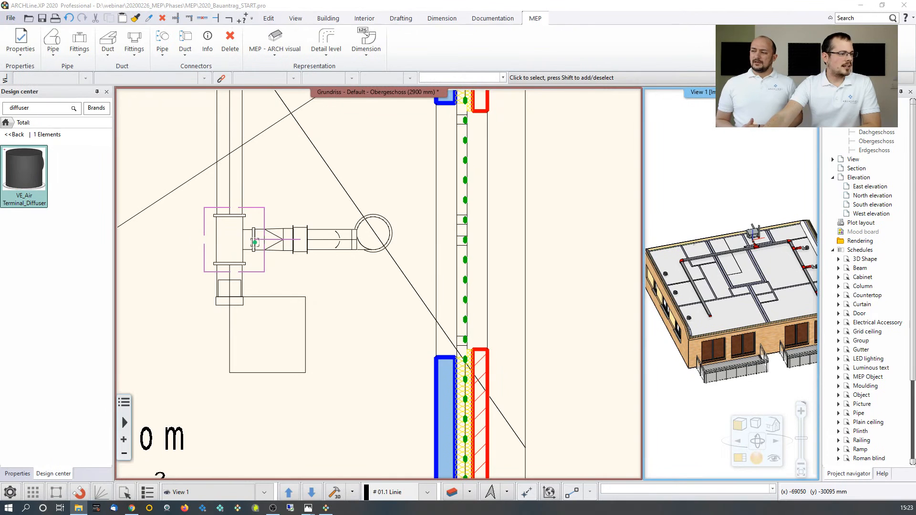
left_click(379, 374)
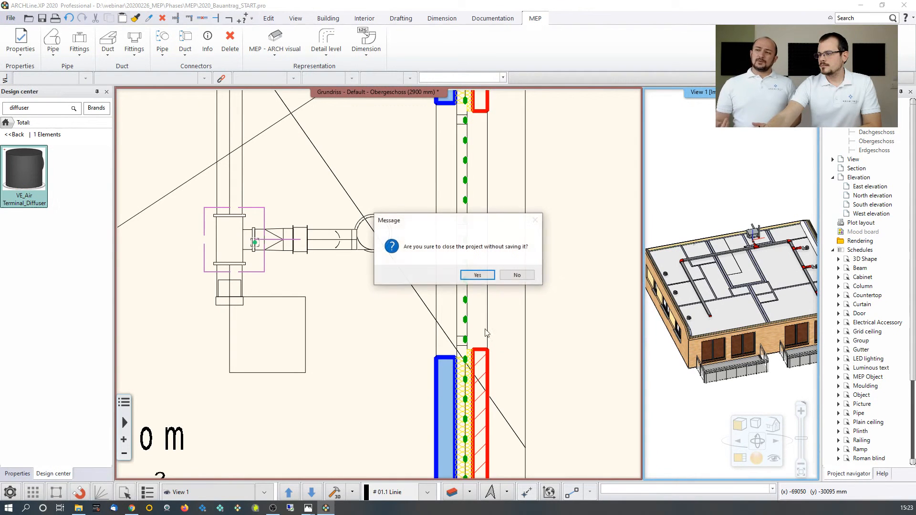
left_click(477, 276)
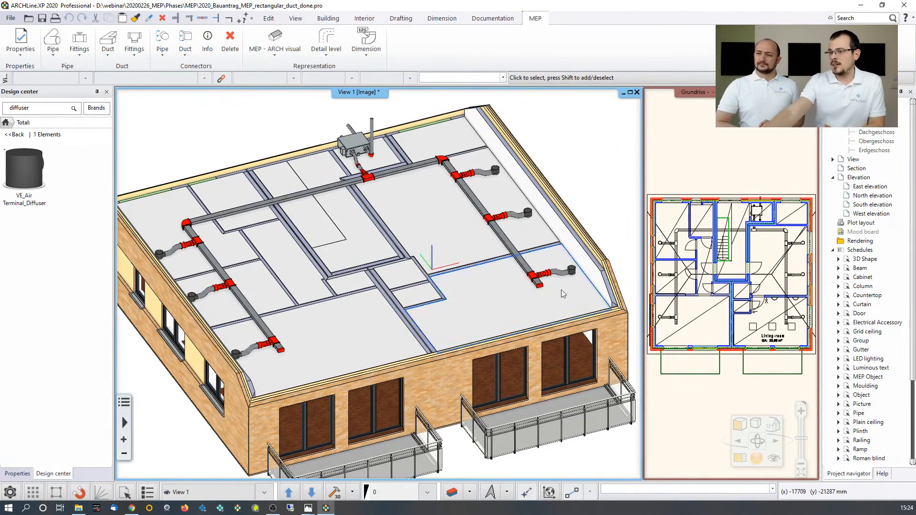
Make the Obergeschoss floor plan the main view and search the object library for "exhaust".
left_click(25, 109)
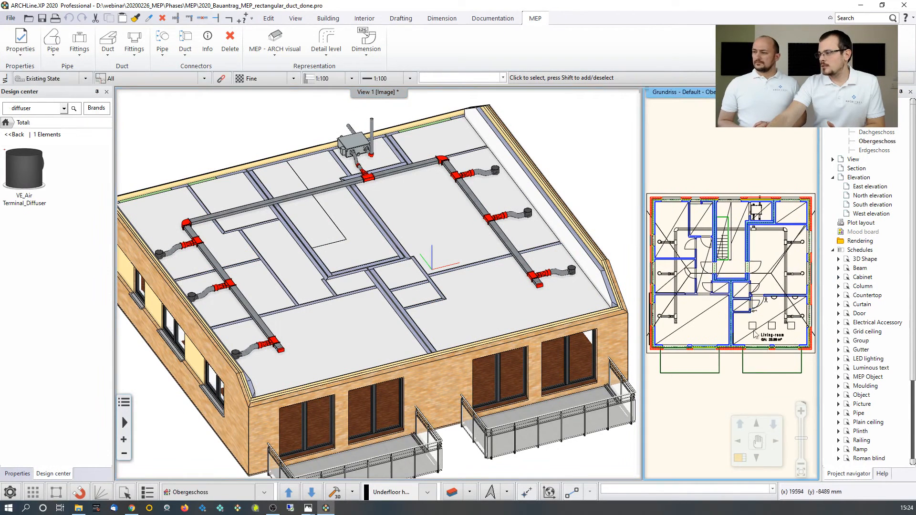
left_click(740, 459)
scroll(414, 256, "up", 2)
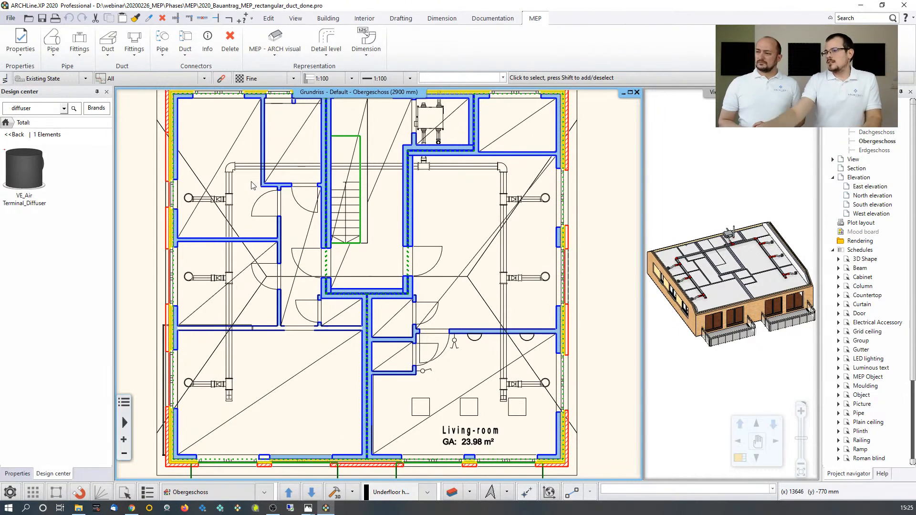
double_click(35, 109)
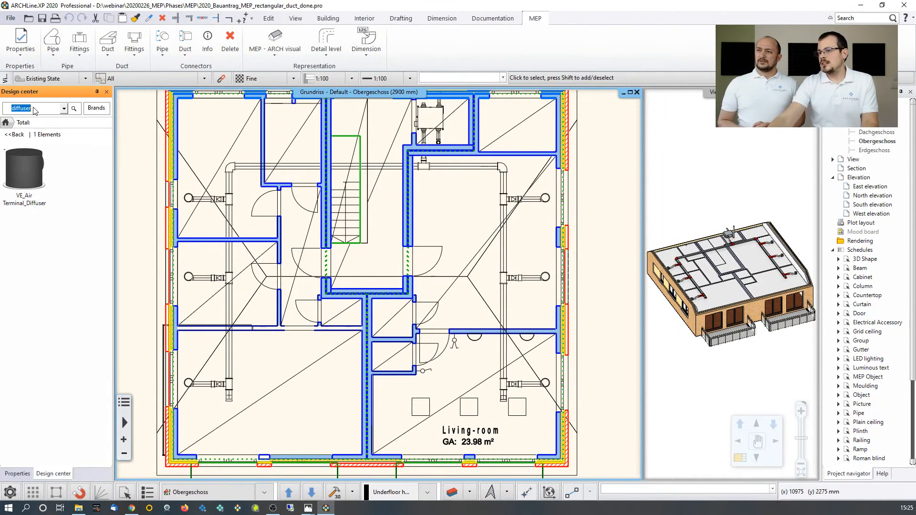
type("exh")
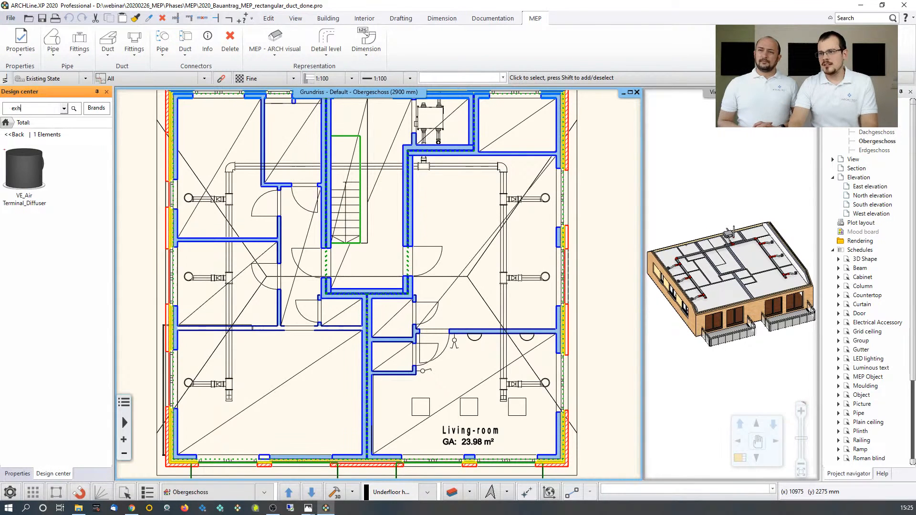
type("aust")
key("Return")
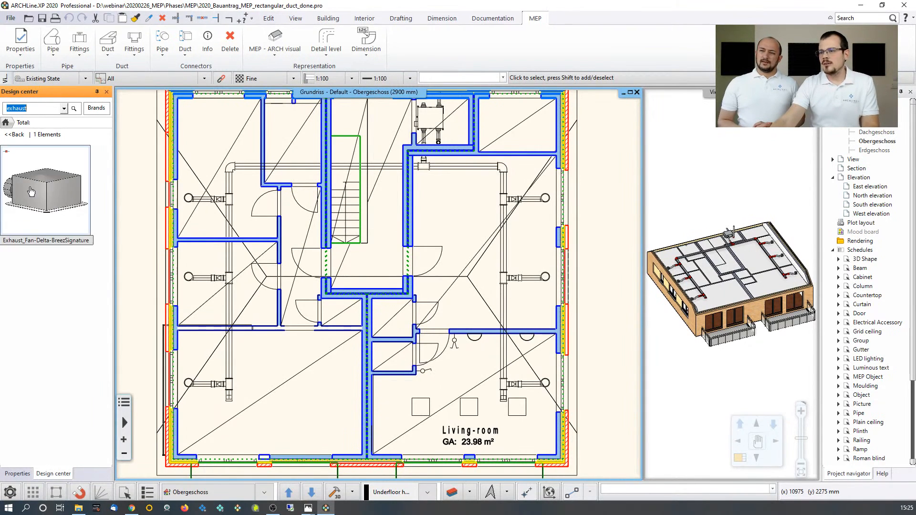
Place the Exhaust_Fan-Delta-BreezSignature object in the room above the living room, west of the eastern main duct.
left_click_drag(70, 206, 488, 223)
scroll(488, 223, "up", 2)
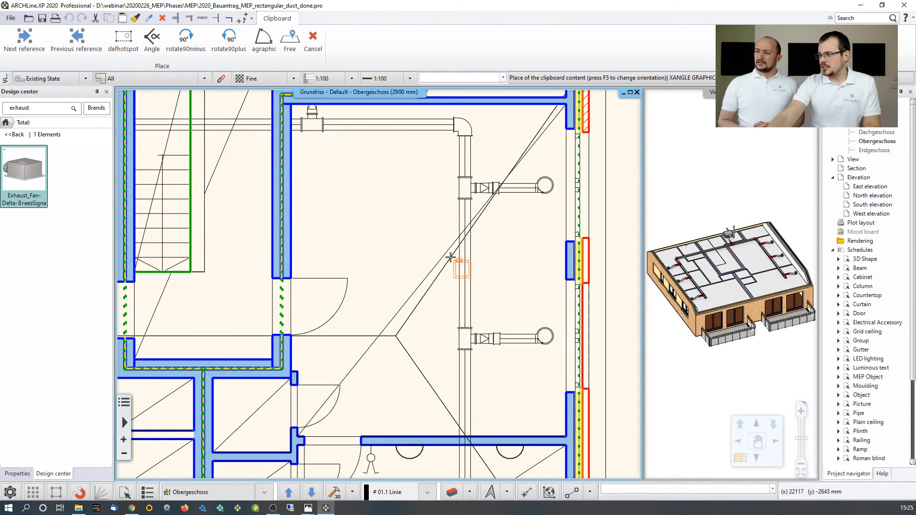
left_click(411, 236)
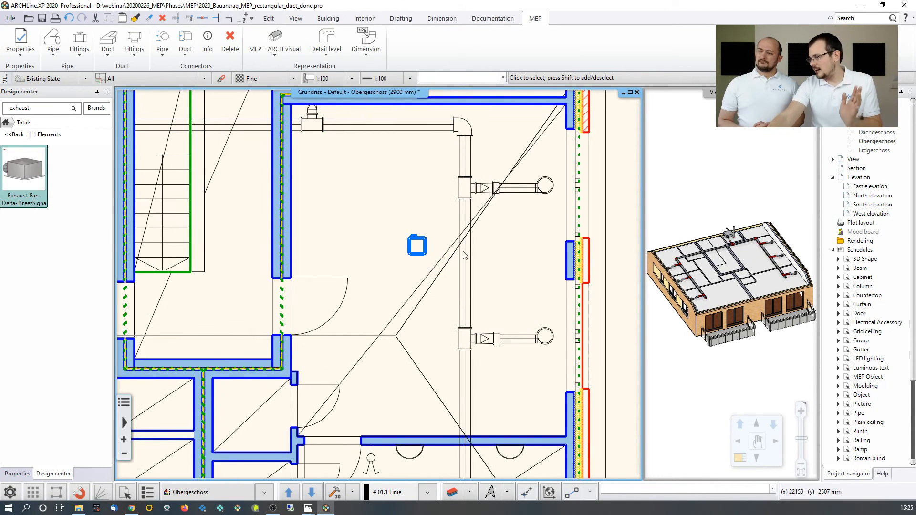
Rotate the placed exhaust fan 90° counterclockwise so its duct connector faces west.
left_click(416, 245)
scroll(416, 245, "up", 3)
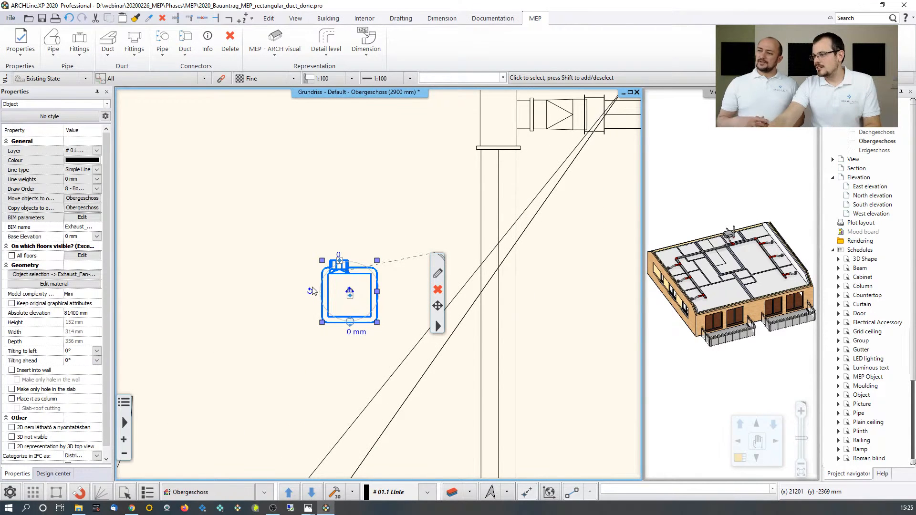
left_click(310, 290)
left_click(353, 298)
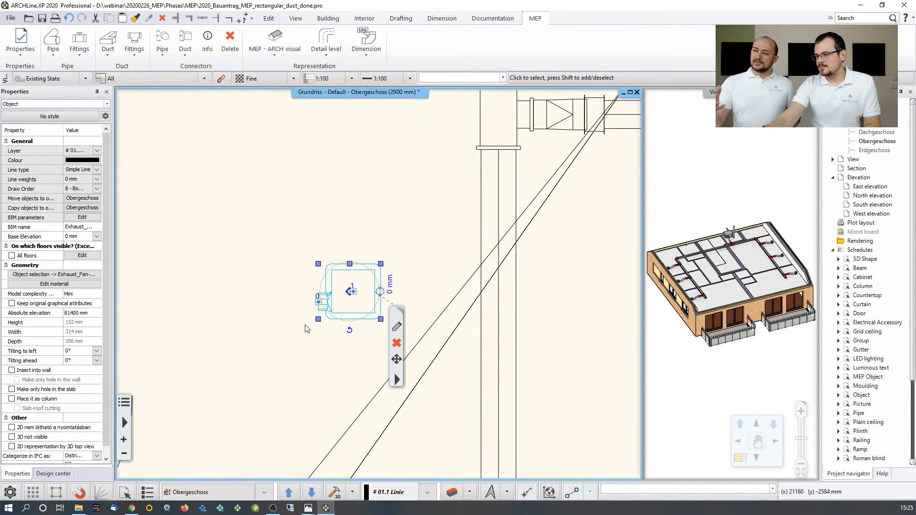
Set the exhaust fan's base elevation to 2490 mm and check the fan in the 3D view.
left_click(75, 236)
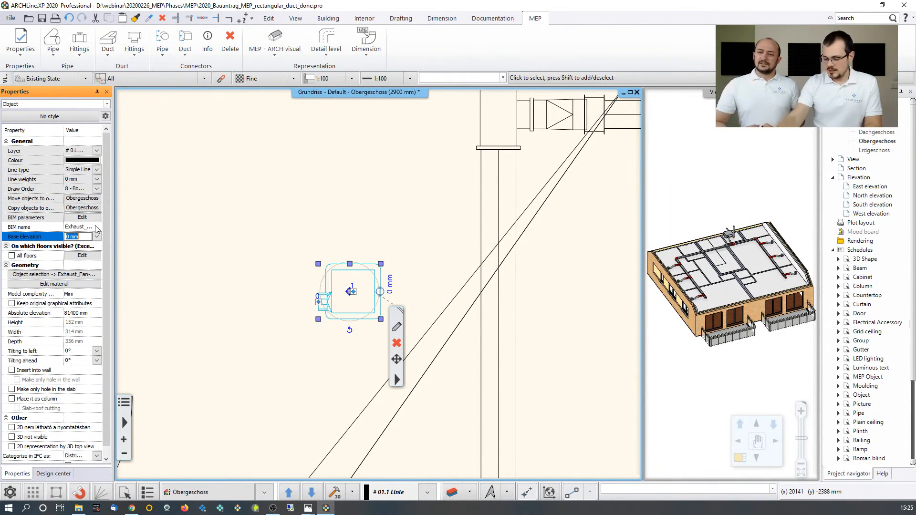
type("2")
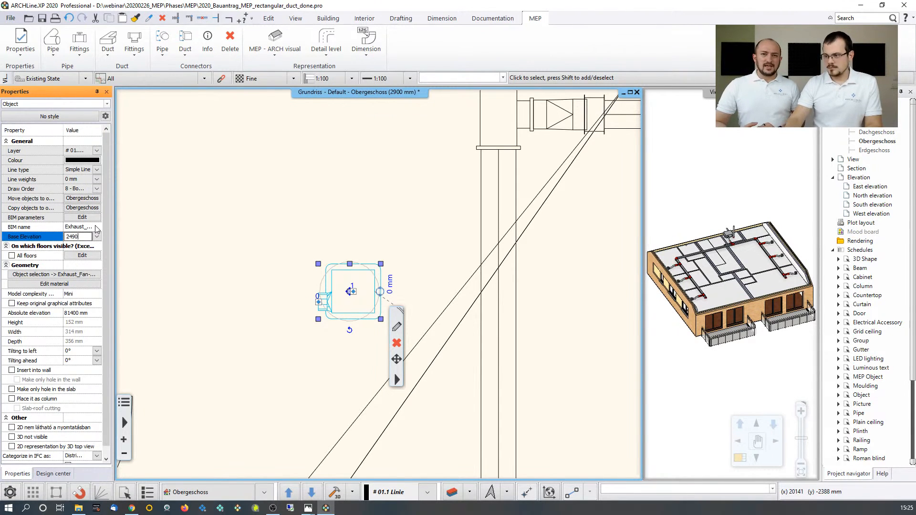
type("490")
key("Return")
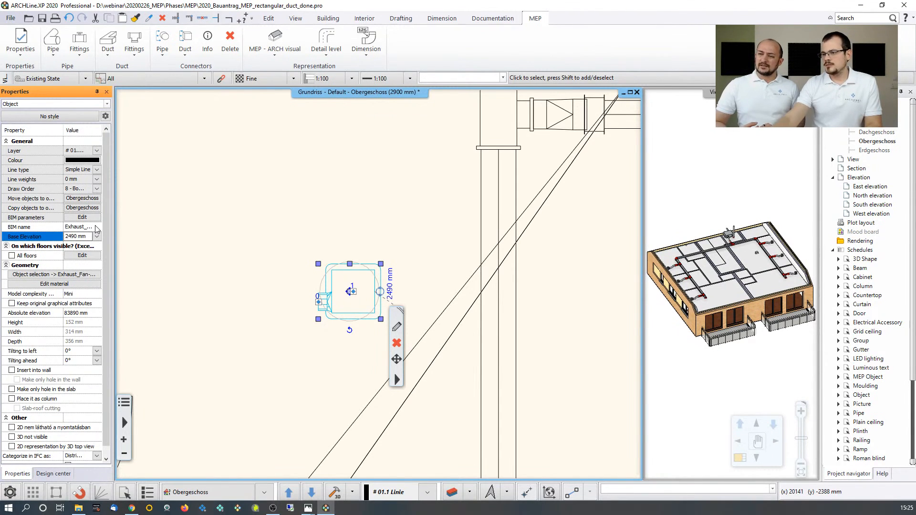
left_click(762, 293)
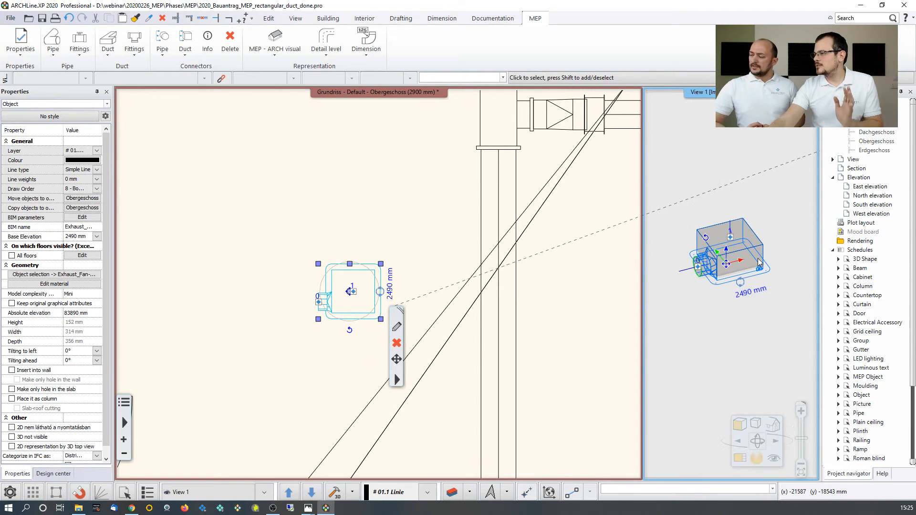
left_click(757, 276)
left_click(749, 256)
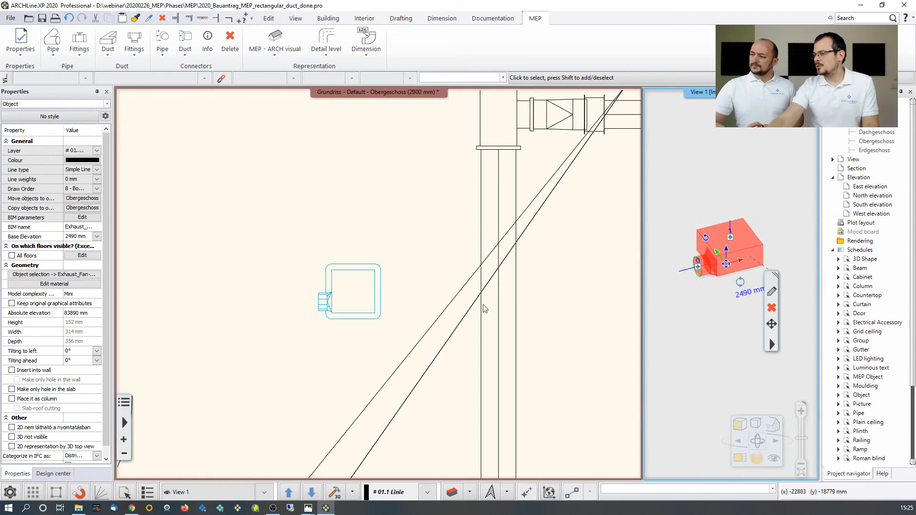
key("Escape")
Copy the exhaust fan straight south into the living room, about 5320 mm from the original.
scroll(368, 326, "down", 3)
left_click(382, 353)
scroll(382, 353, "down", 3)
scroll(382, 319, "down", 3)
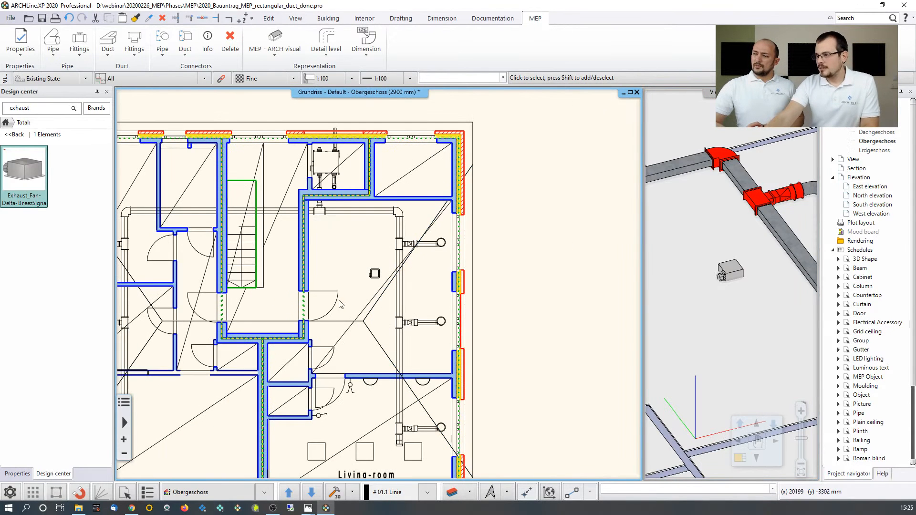
left_click(374, 273)
left_click(394, 345)
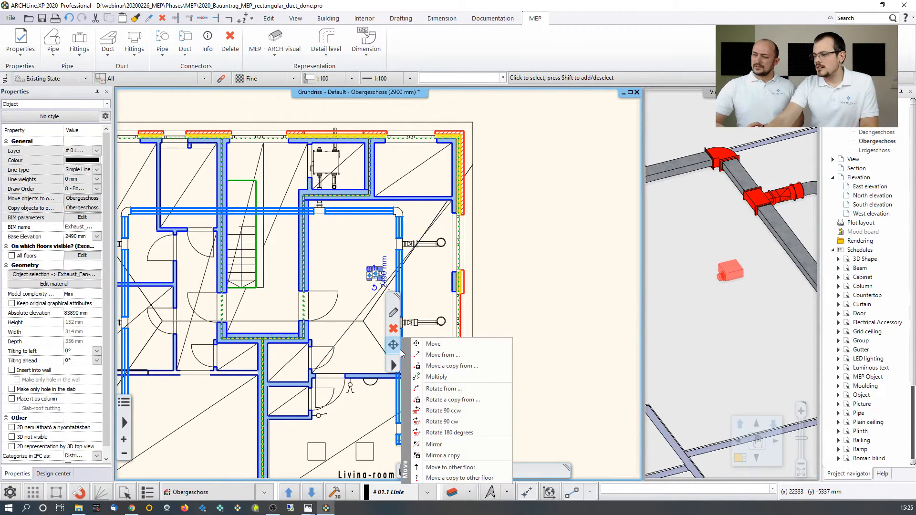
left_click(438, 365)
scroll(325, 320, "up", 2)
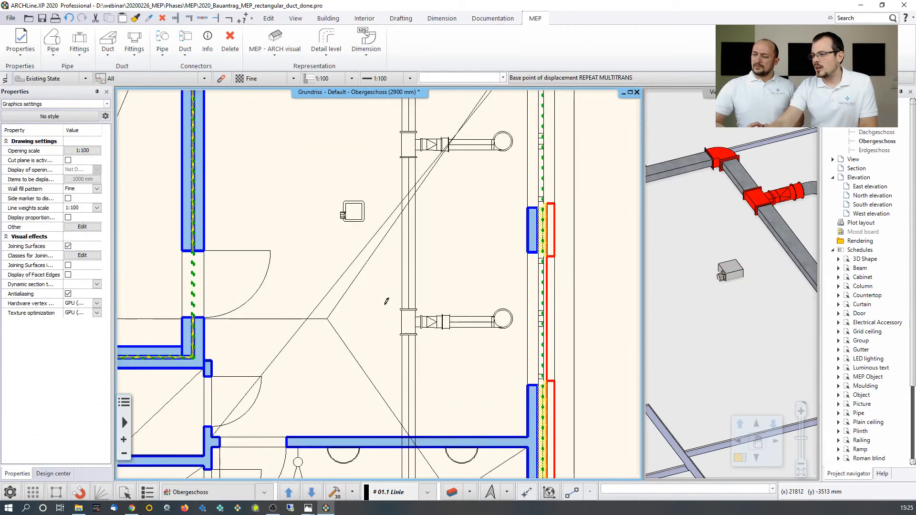
left_click(347, 194)
scroll(498, 238, "up", 3)
middle_click_drag(345, 195, 345, 146)
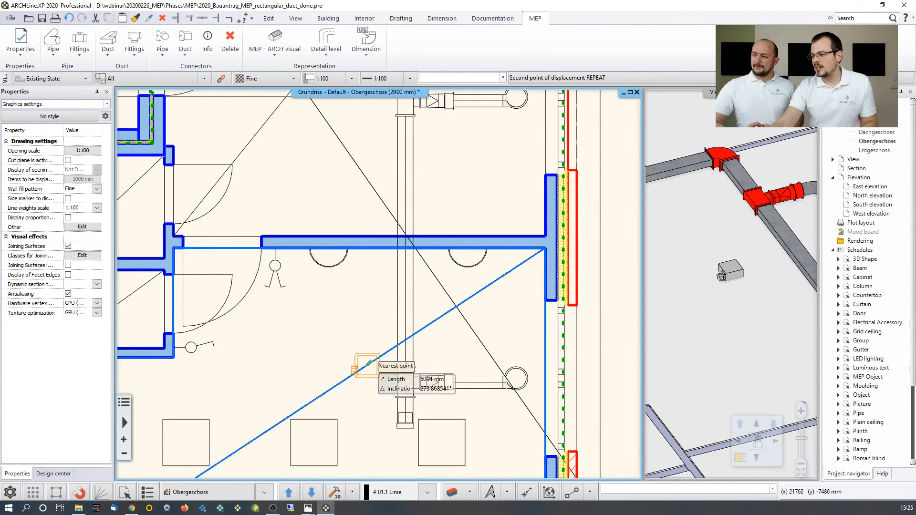
key("ctrl")
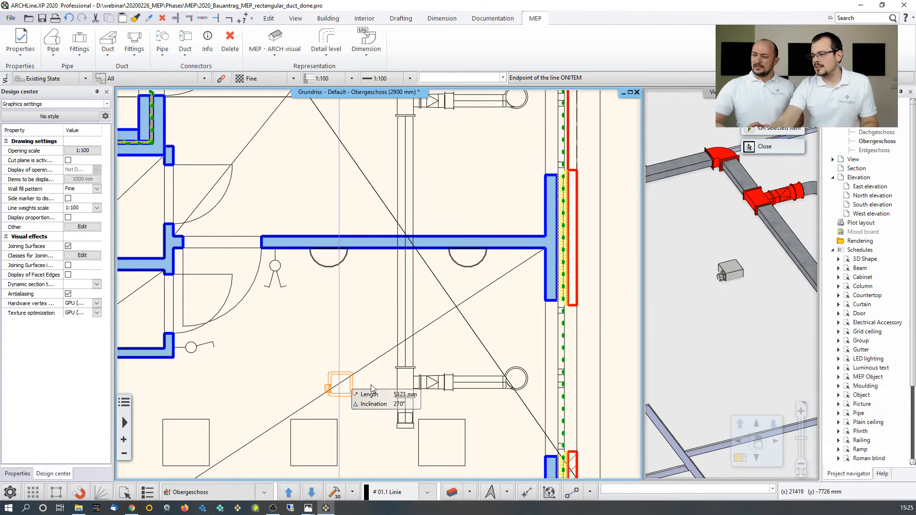
left_click(371, 388)
scroll(336, 313, "down", 5)
scroll(338, 313, "down", 1)
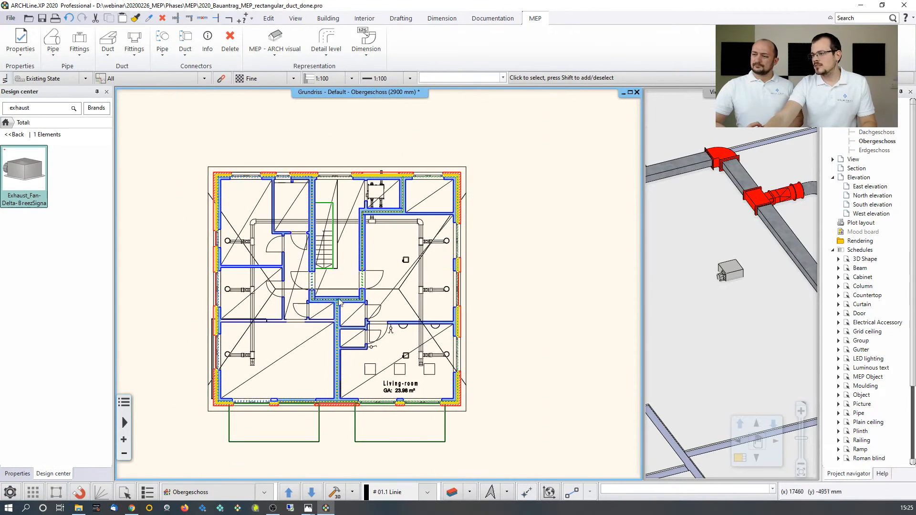
Copy the exhaust fan from the room north of the living room into the northwest corner room.
left_click(407, 260)
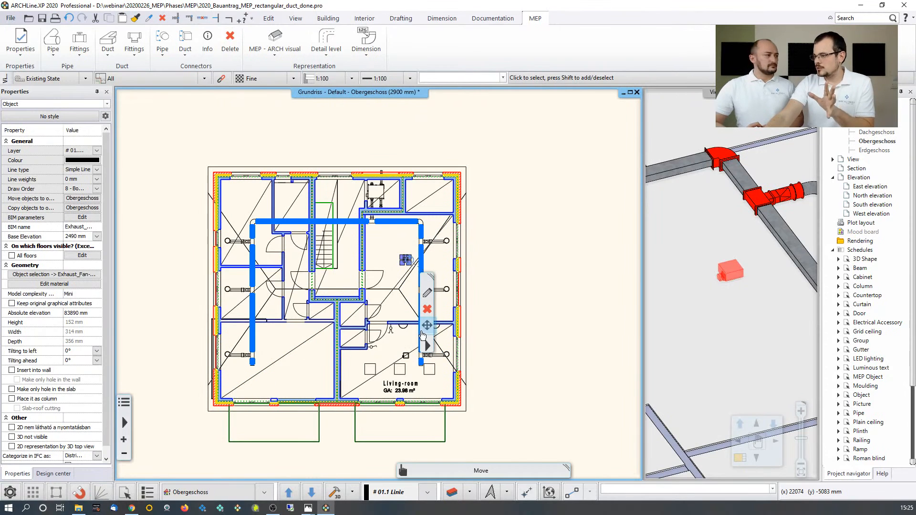
mouse_move(426, 325)
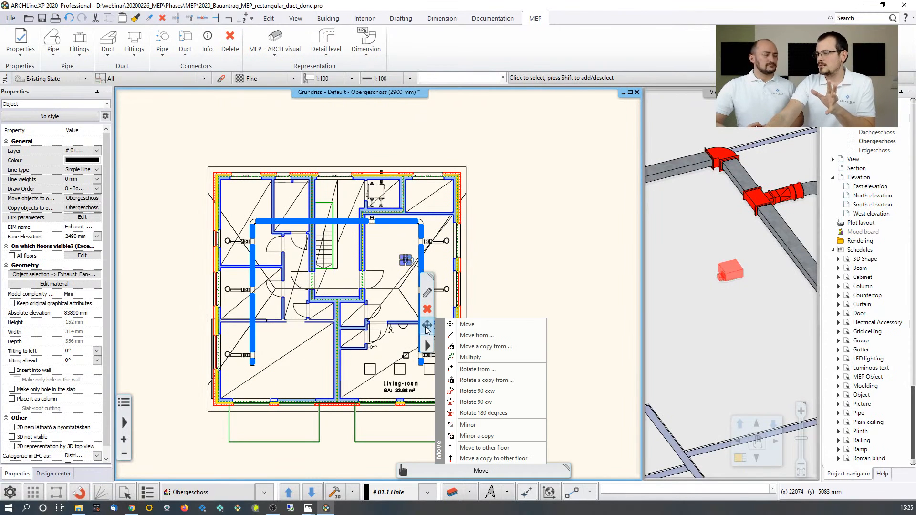
left_click(484, 346)
scroll(428, 298, "up", 2)
left_click(386, 223)
scroll(386, 223, "down", 3)
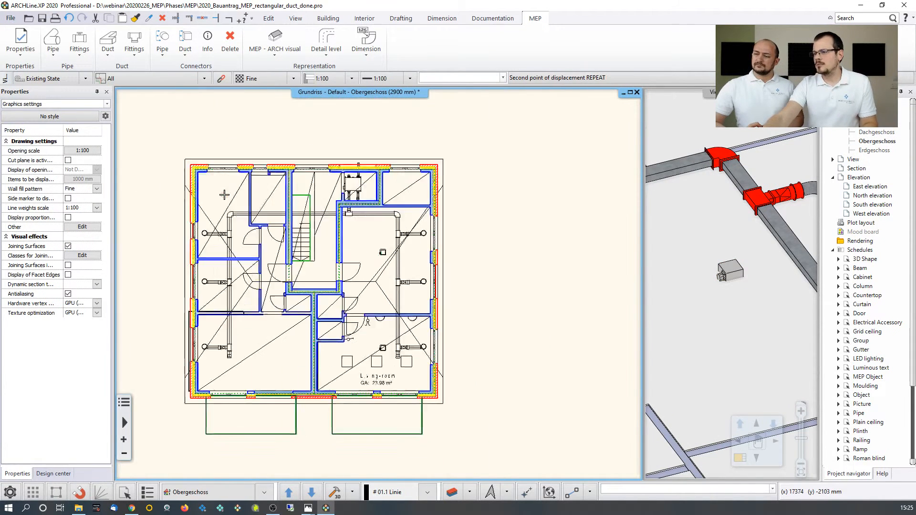
scroll(282, 281, "up", 4)
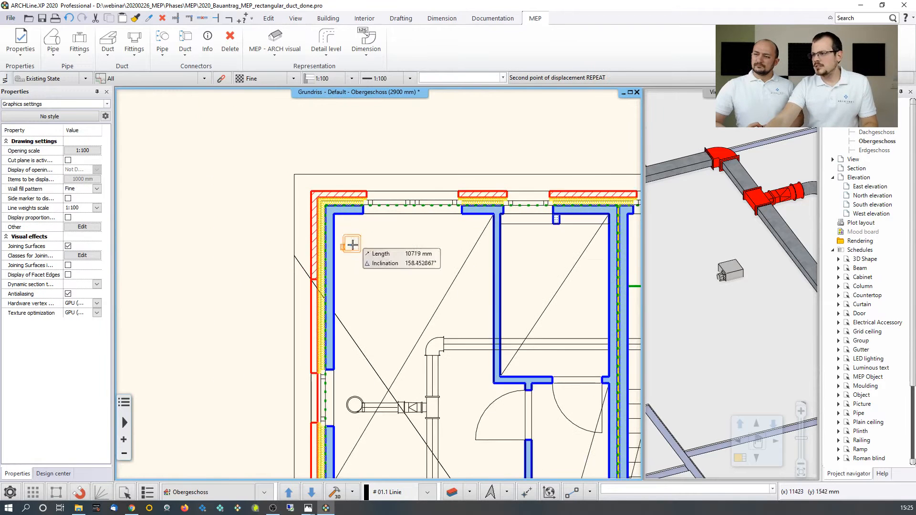
left_click(397, 314)
Rotate the northwest room's exhaust fan 180 degrees so its duct connector faces east.
left_click(402, 309)
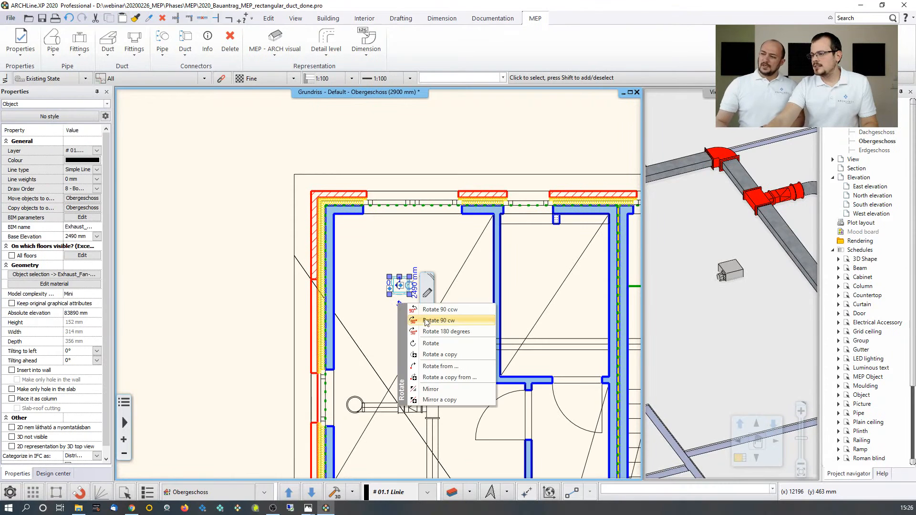
left_click(435, 332)
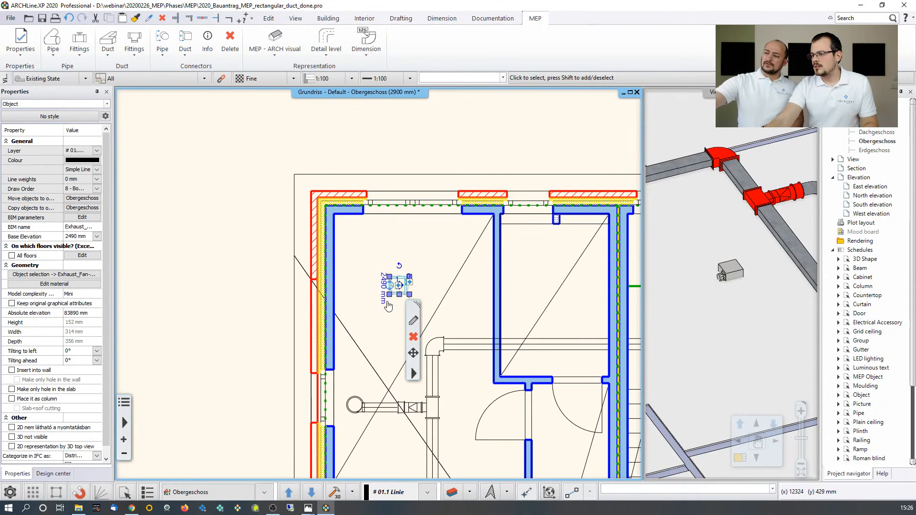
key("Escape")
scroll(414, 301, "up", 3)
scroll(414, 301, "down", 3)
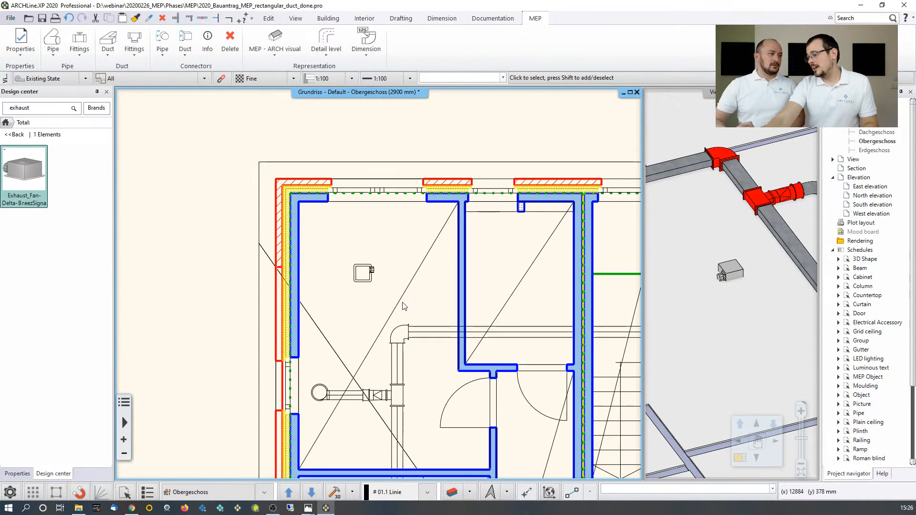
Copy the northwest exhaust fan straight south into the large southwest room, about 10050 mm away, and check the fans in the 3D view.
scroll(415, 300, "up", 2)
scroll(414, 300, "down", 2)
left_click(344, 167)
left_click(371, 244)
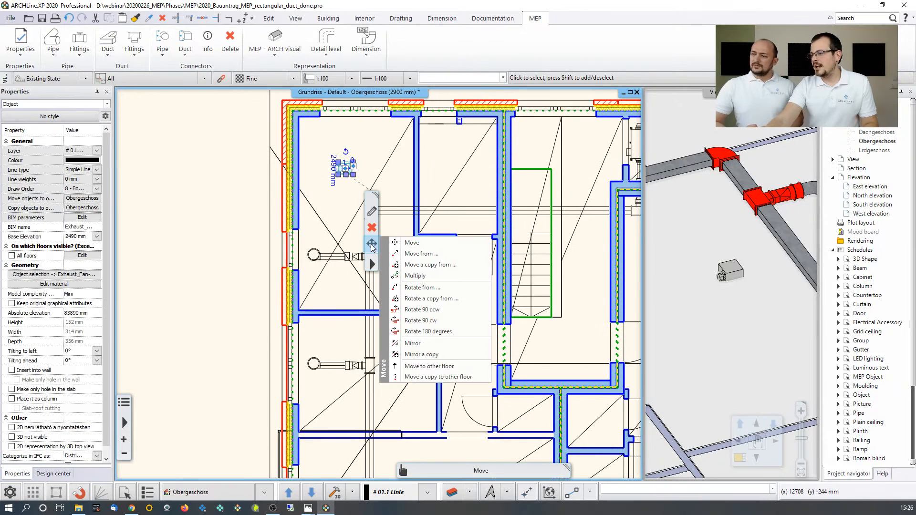
left_click(414, 267)
left_click(350, 168)
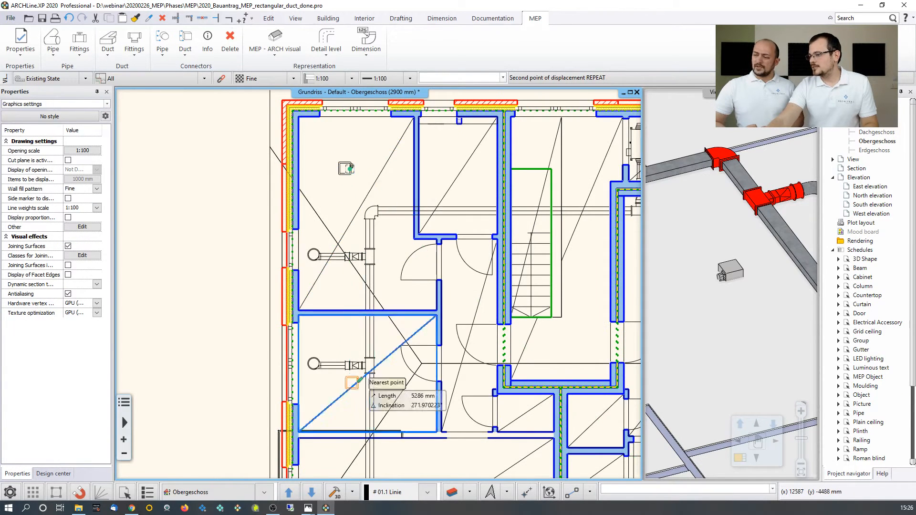
middle_click_drag(355, 420, 331, 172)
left_click(320, 295)
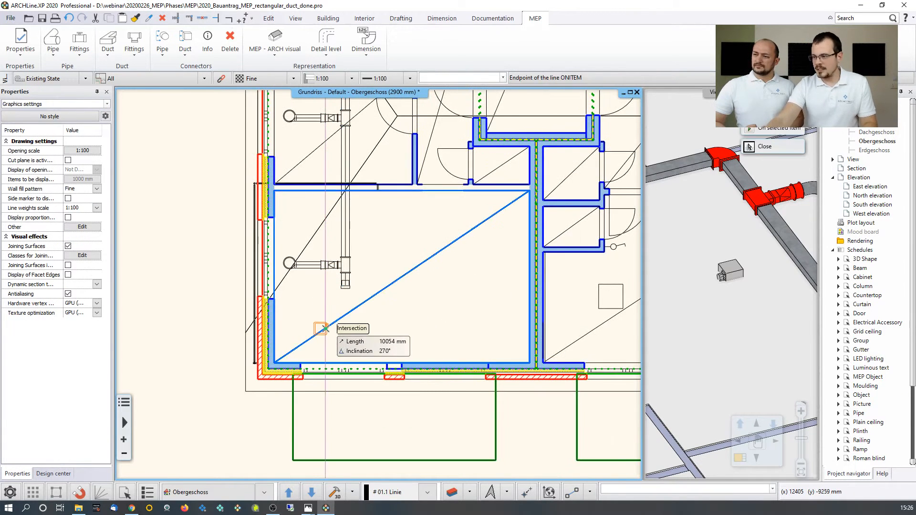
left_click(326, 321)
left_click(417, 310)
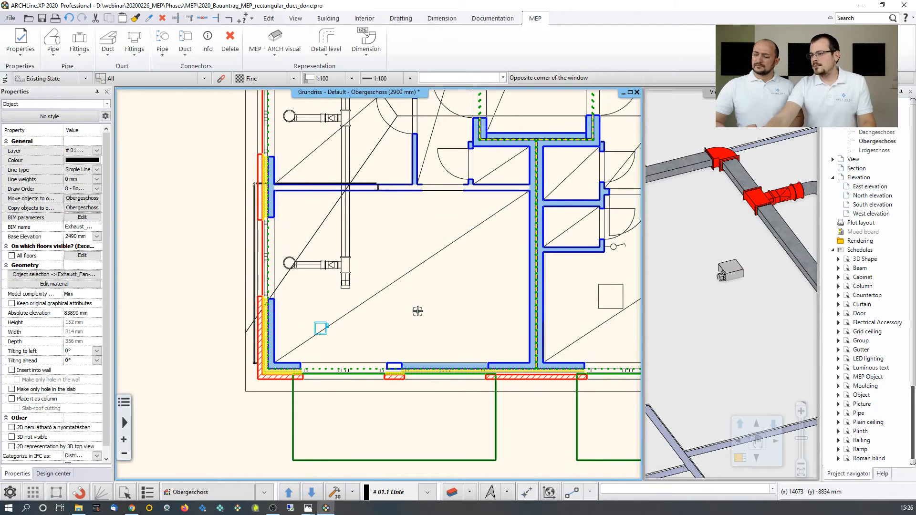
scroll(686, 310, "down", 4)
scroll(692, 318, "down", 4)
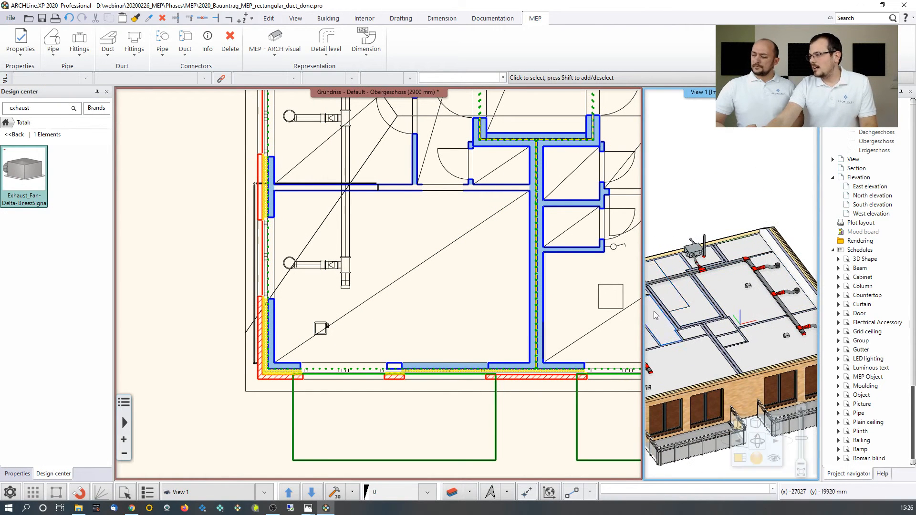
scroll(596, 282, "down", 5)
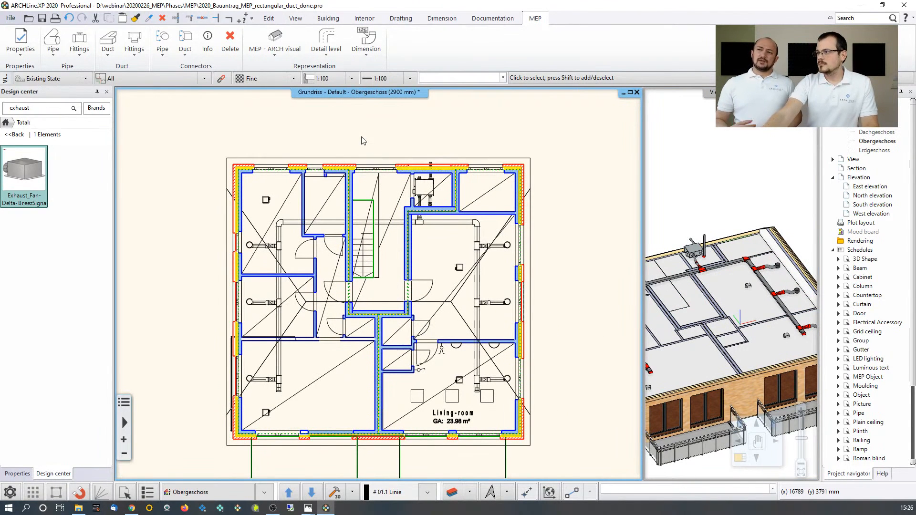
Start a round duct at the westernmost square in the living room and run it about 7511 mm north, ending just below the main duct.
left_click(108, 48)
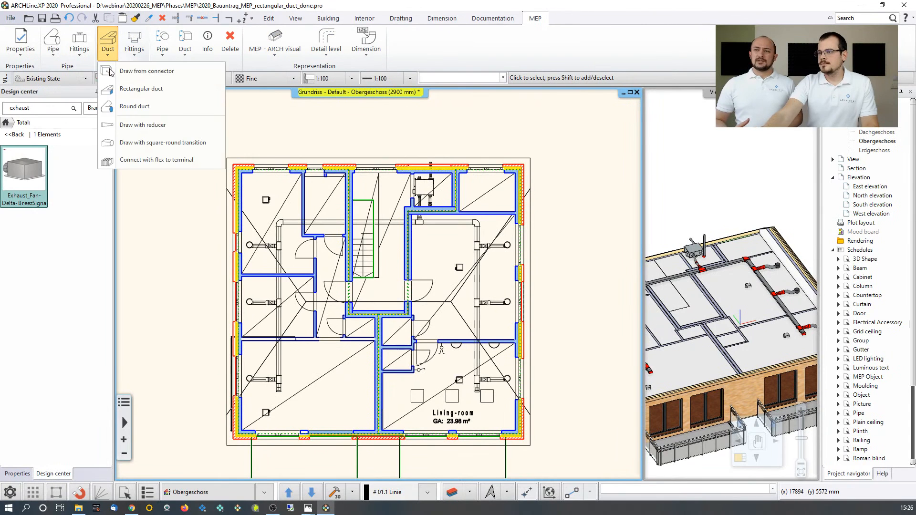
left_click(132, 111)
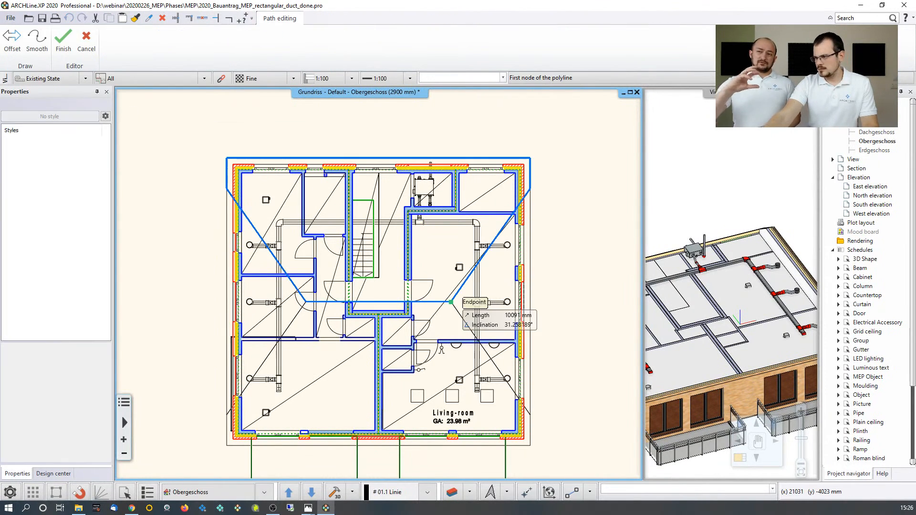
scroll(450, 305, "up", 3)
scroll(427, 297, "up", 1)
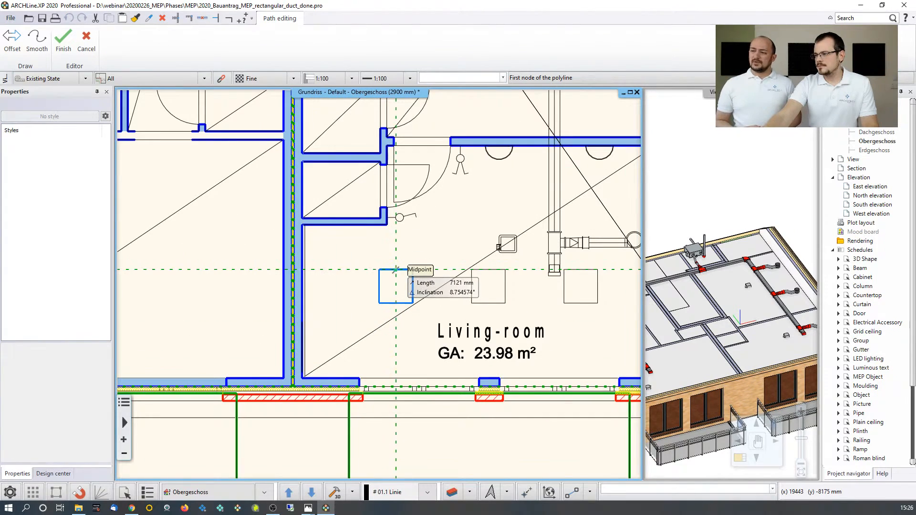
left_click(406, 269)
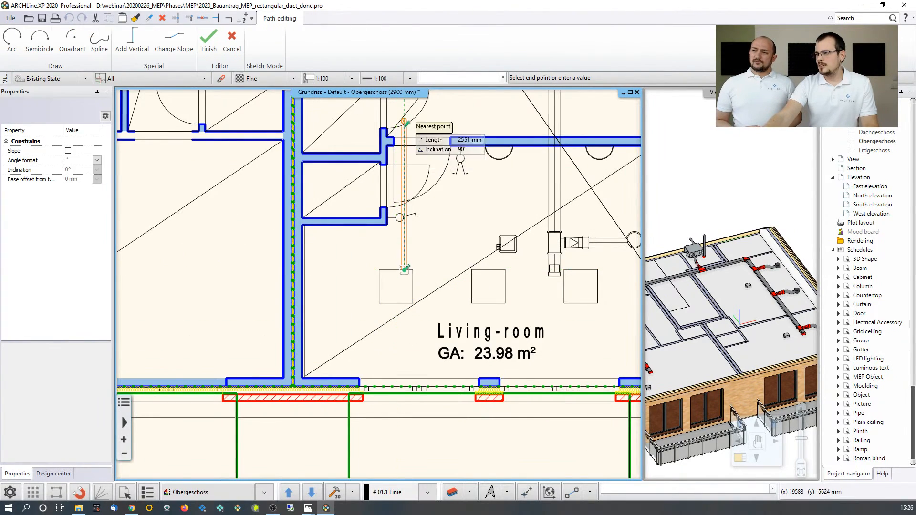
scroll(399, 224, "down", 4)
scroll(393, 208, "up", 4)
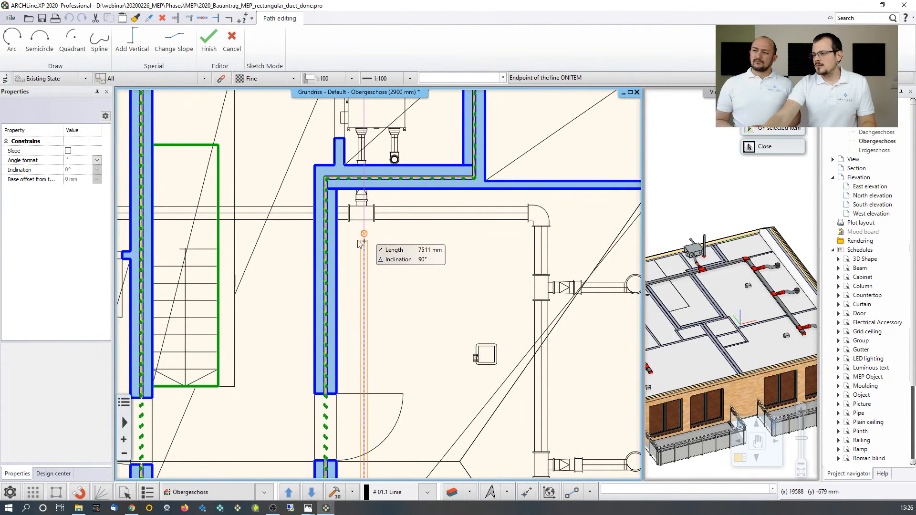
left_click(364, 233)
Continue the round duct about 5333 mm west and about 8758 mm south into the southwest room, and finish the path.
scroll(274, 252, "down", 3)
scroll(274, 251, "up", 2)
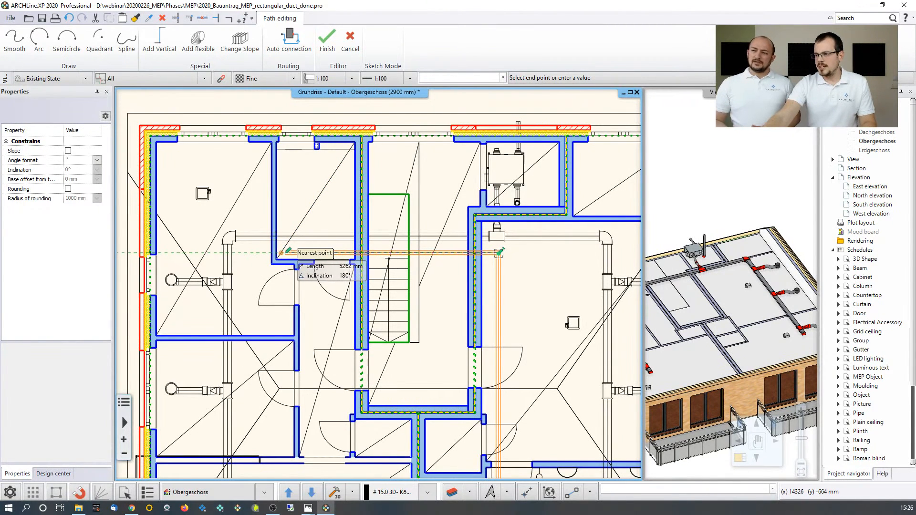
left_click(281, 252)
middle_click_drag(277, 362, 303, 172)
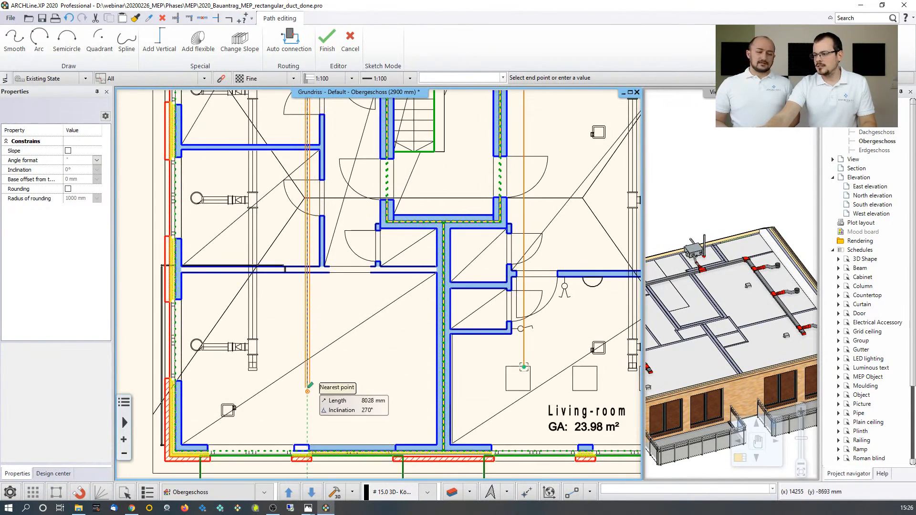
left_click(312, 417)
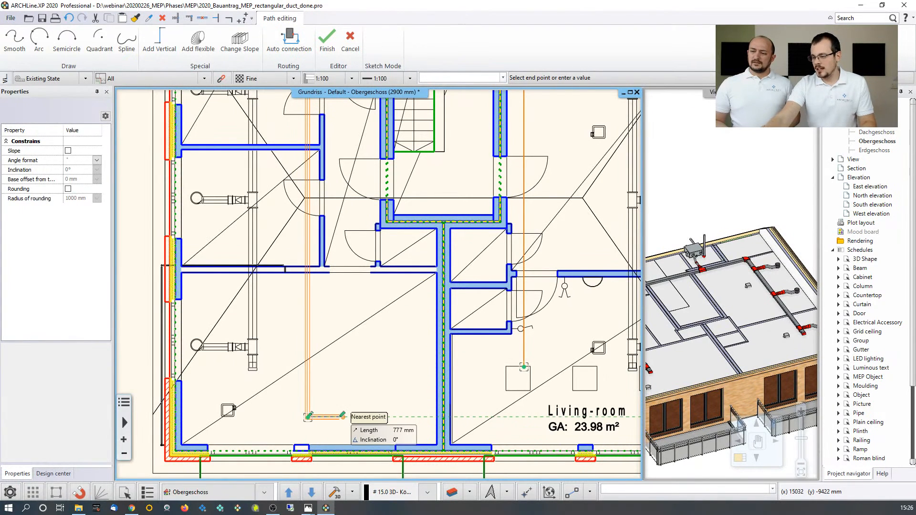
key("Return")
Cap the round duct's open ends in the southwest room and in the living room.
scroll(308, 416, "up", 3)
scroll(310, 415, "up", 1)
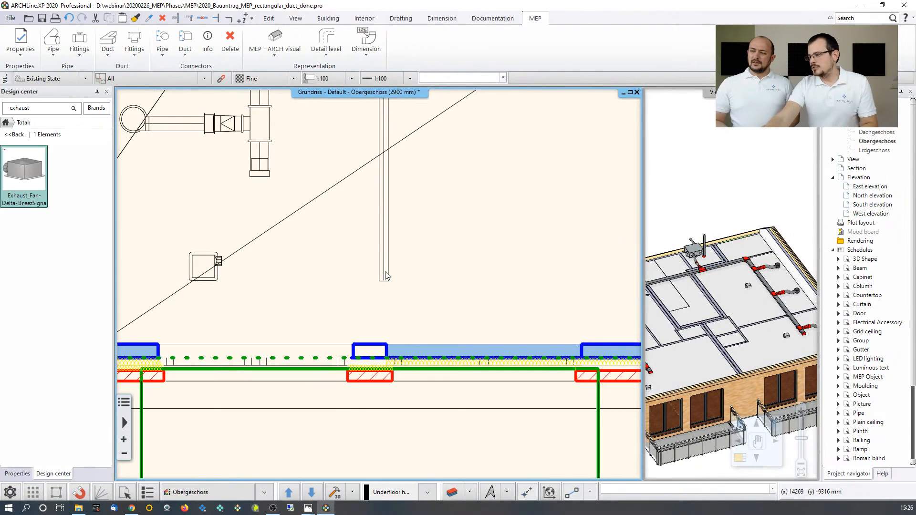
left_click(384, 271)
scroll(383, 296, "up", 4)
left_click(382, 261)
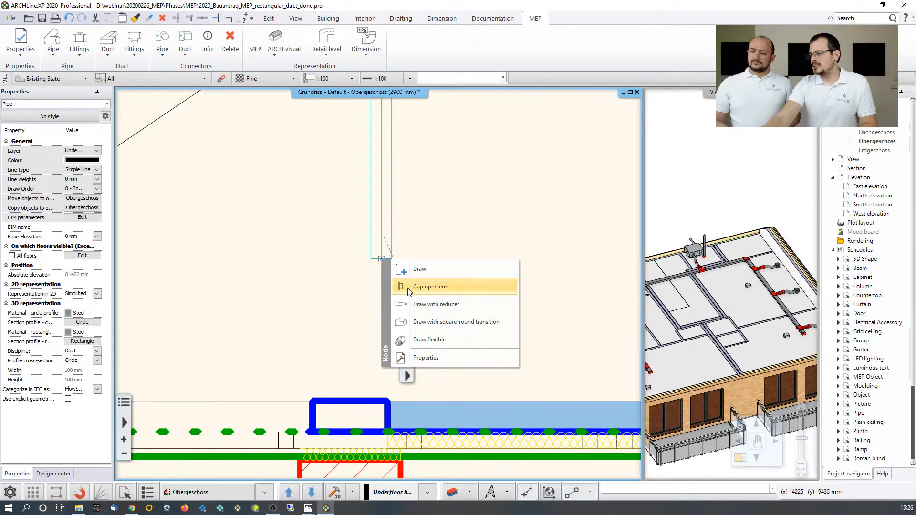
left_click(423, 292)
scroll(429, 267, "down", 5)
scroll(434, 244, "up", 3)
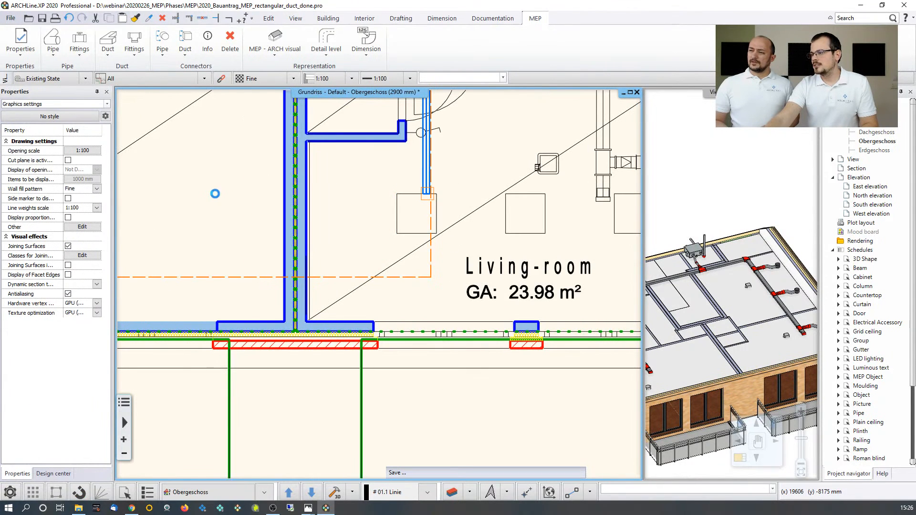
middle_click_drag(219, 222, 405, 361)
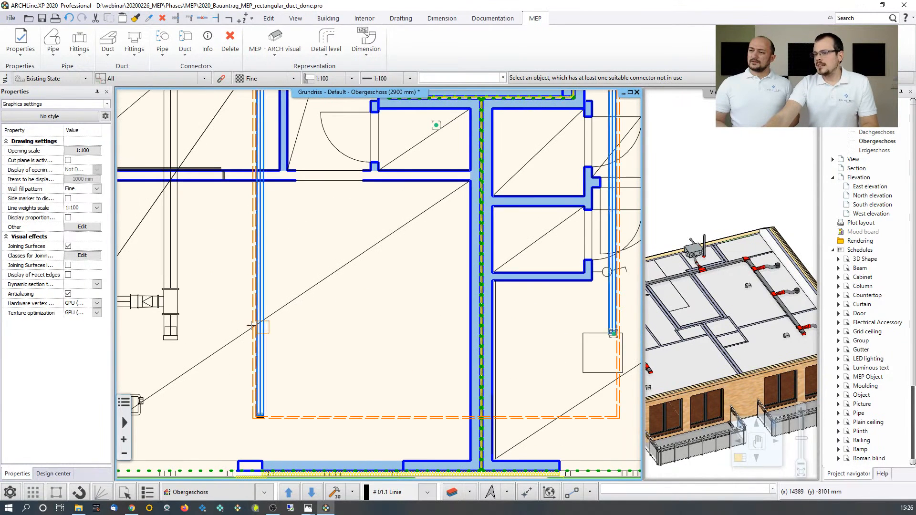
Set the round duct's base elevation to 3076 mm and check its height against the supply duct in the 3D view.
left_click(261, 282)
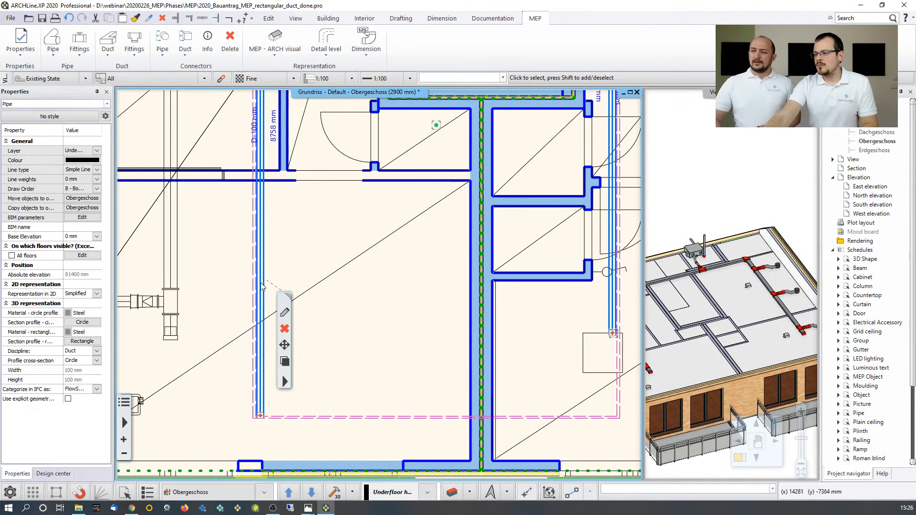
left_click(81, 237)
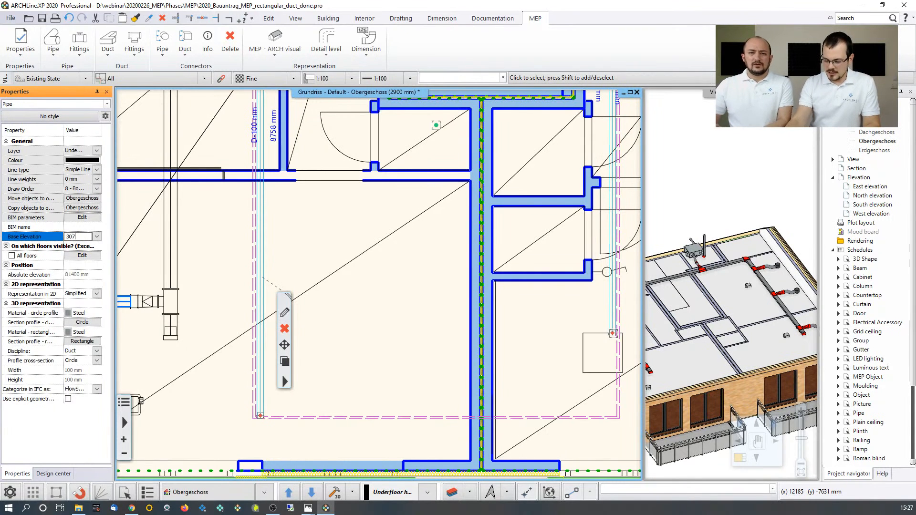
key("Return")
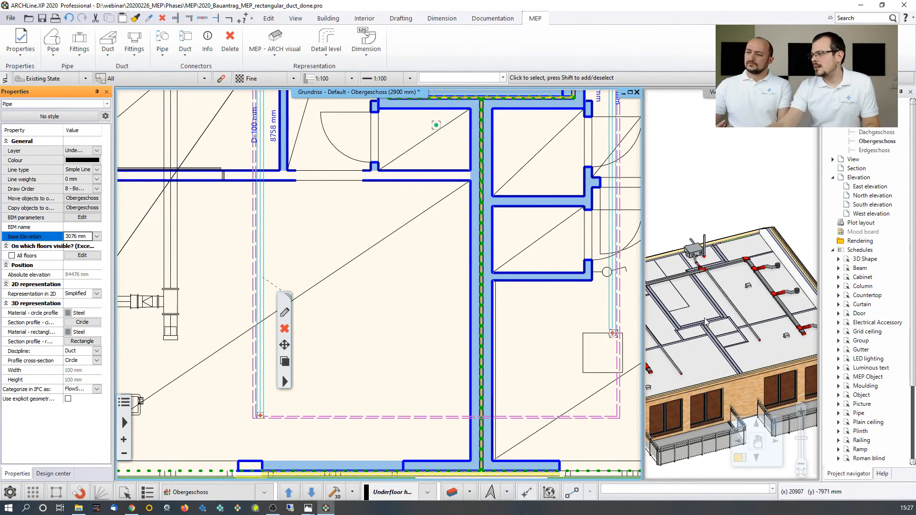
left_click(747, 321)
scroll(747, 321, "up", 5)
scroll(747, 321, "down", 5)
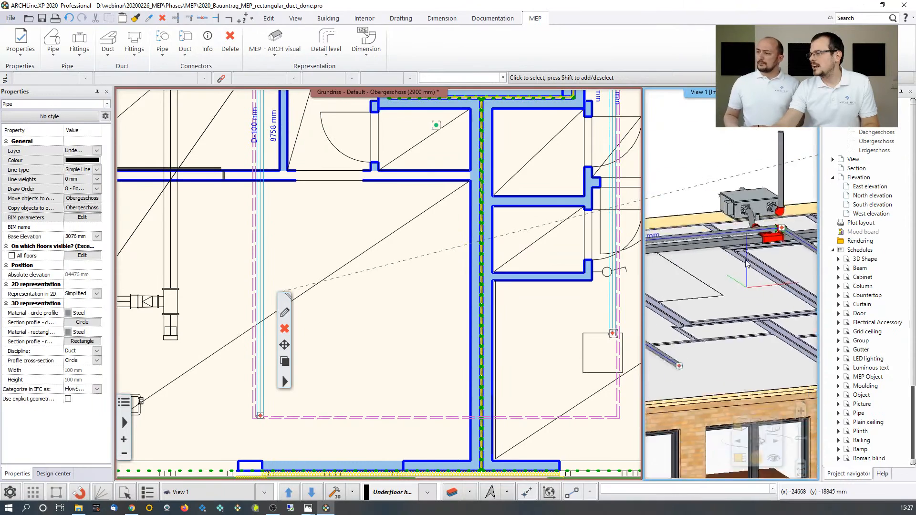
scroll(765, 262, "up", 4)
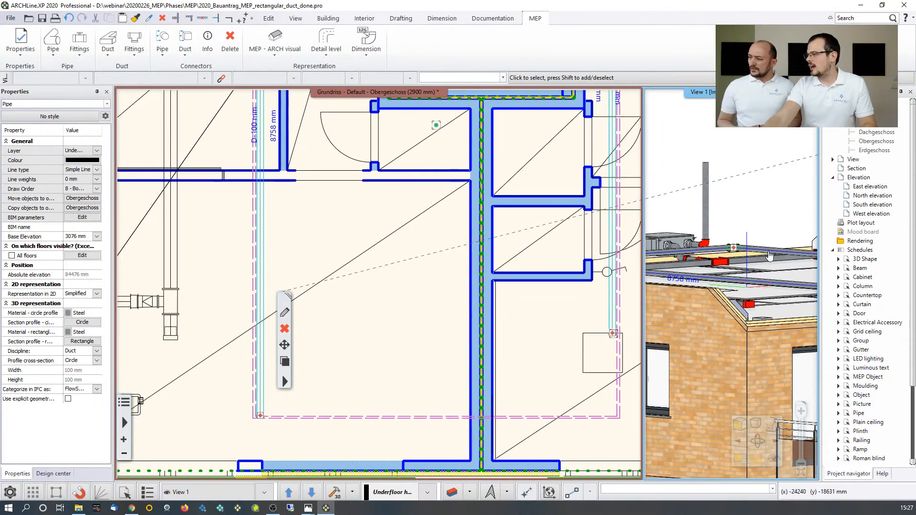
middle_click_drag(761, 263, 756, 288)
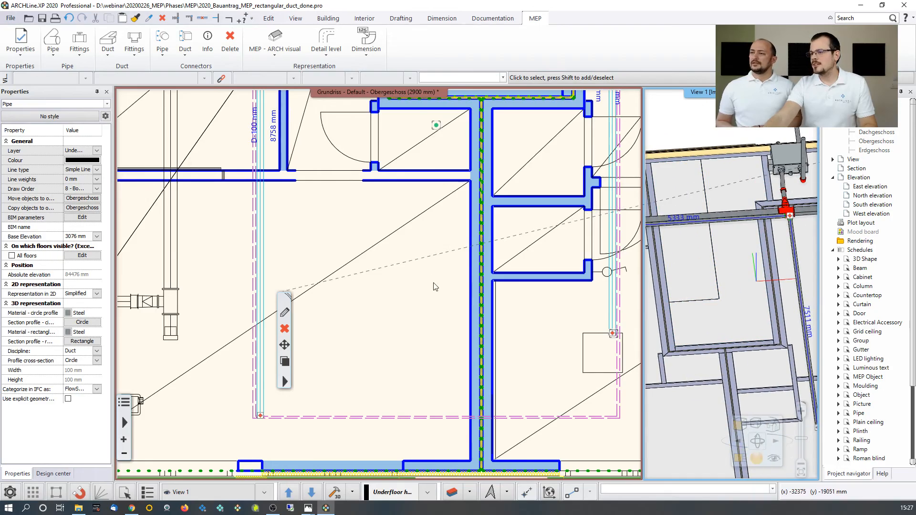
scroll(414, 306, "down", 5)
middle_click_drag(405, 295, 406, 359)
key("Escape")
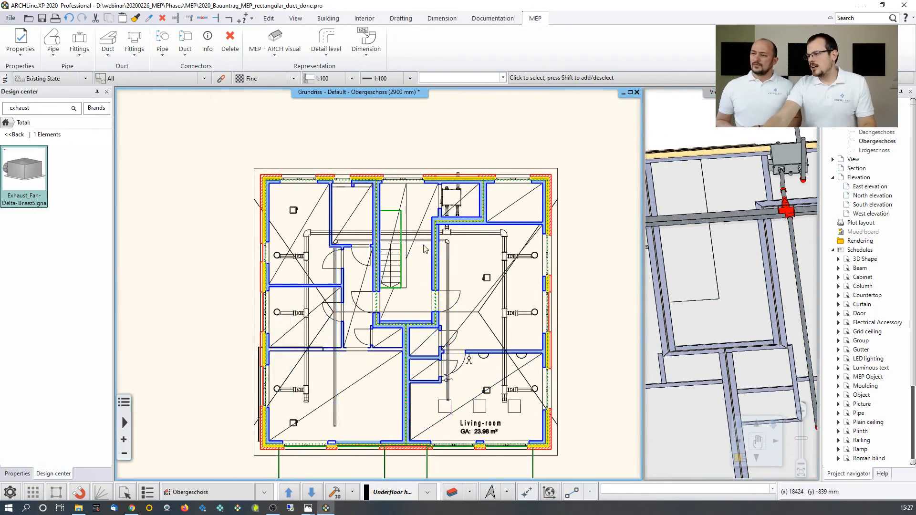
scroll(425, 245, "up", 6)
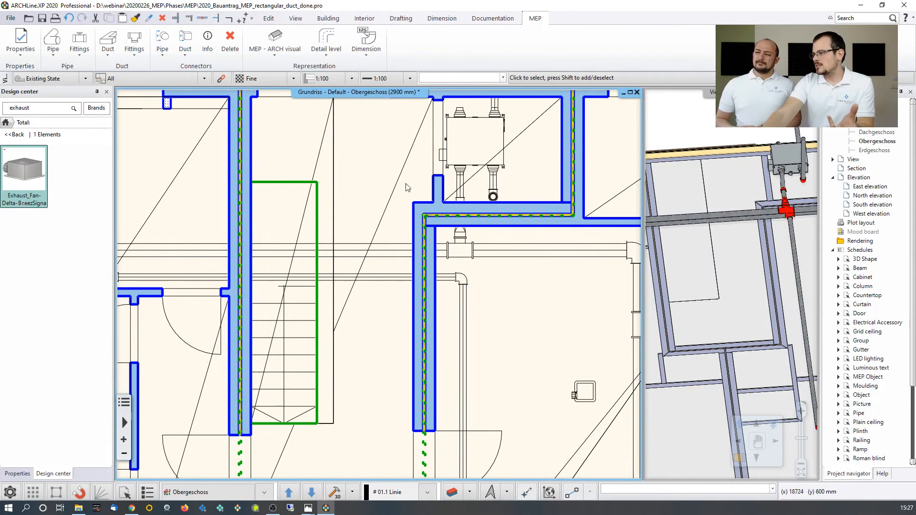
middle_click_drag(459, 116, 466, 134)
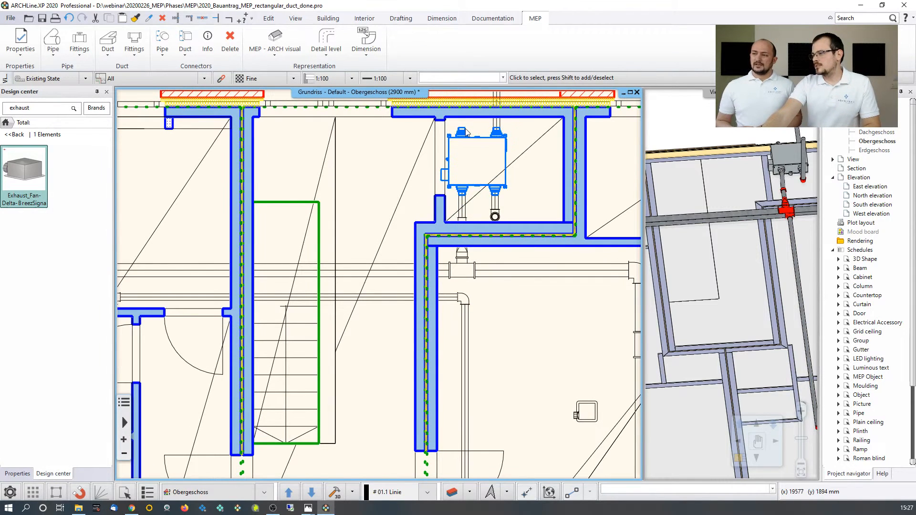
scroll(470, 133, "down", 2)
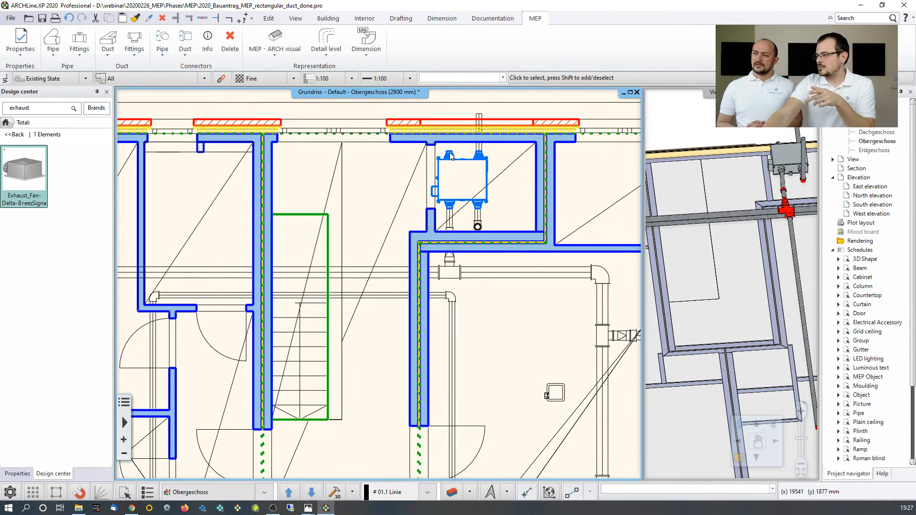
Add a round tee to the round duct's east-west run, between the staircase and the wall to its east.
left_click(135, 53)
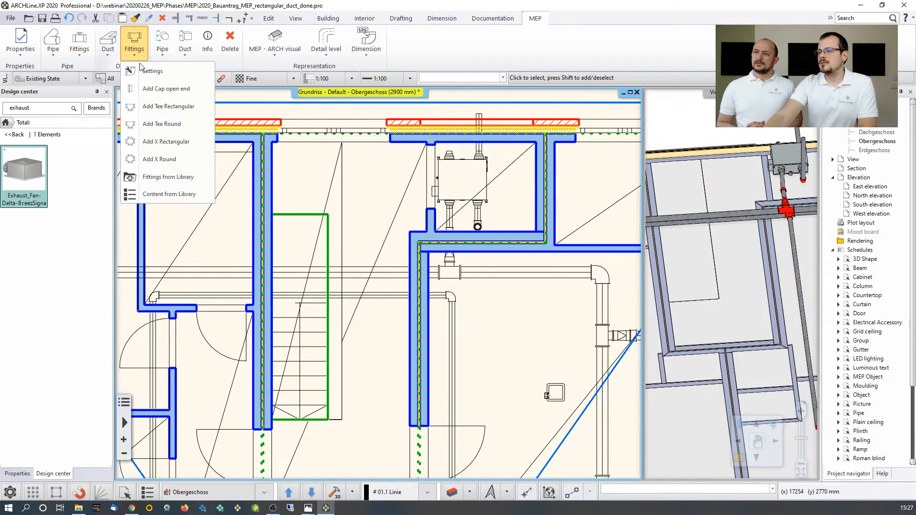
left_click(157, 123)
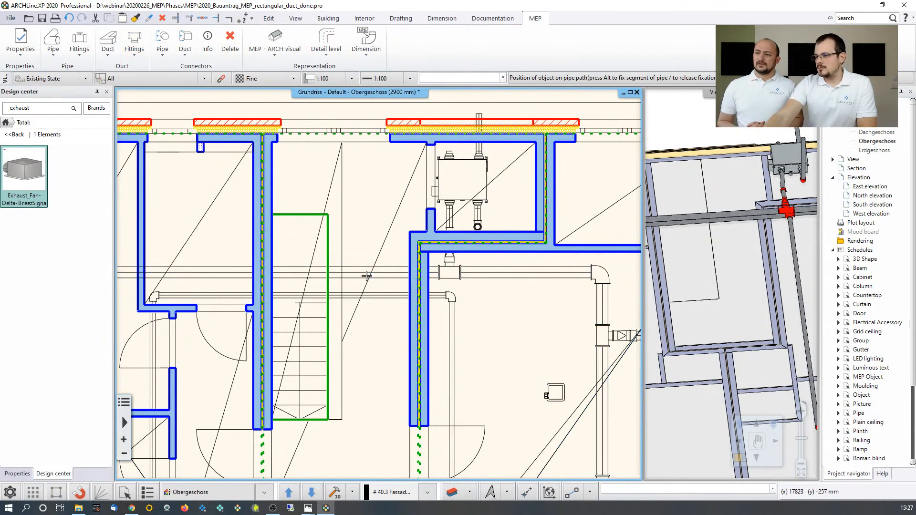
scroll(380, 300, "up", 2)
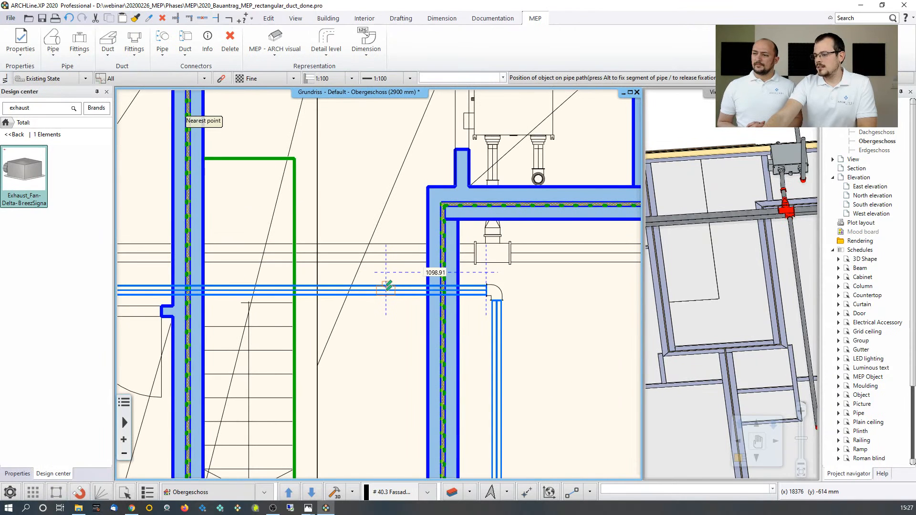
left_click(400, 286)
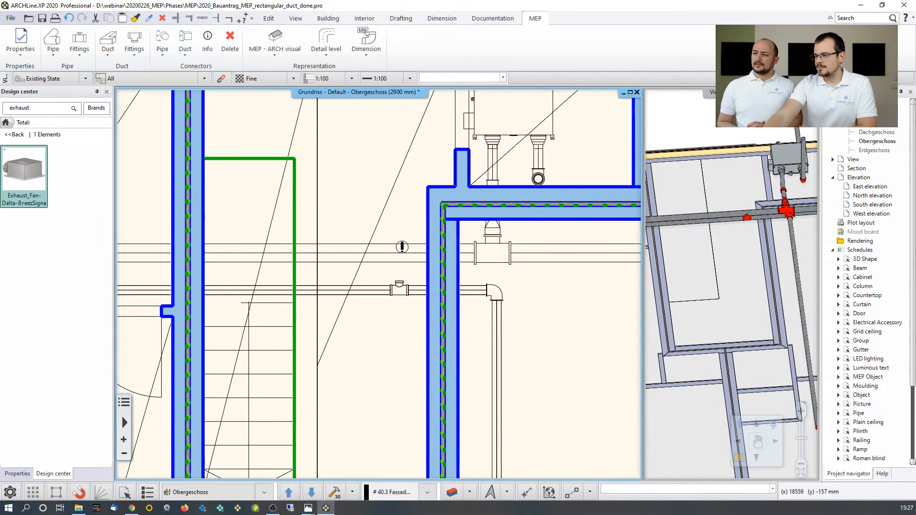
Copy the tee along the duct path onto the east run, one beside the northern exhaust fan and one beside the living room's exhaust fan.
scroll(401, 274, "up", 2)
left_click(390, 295)
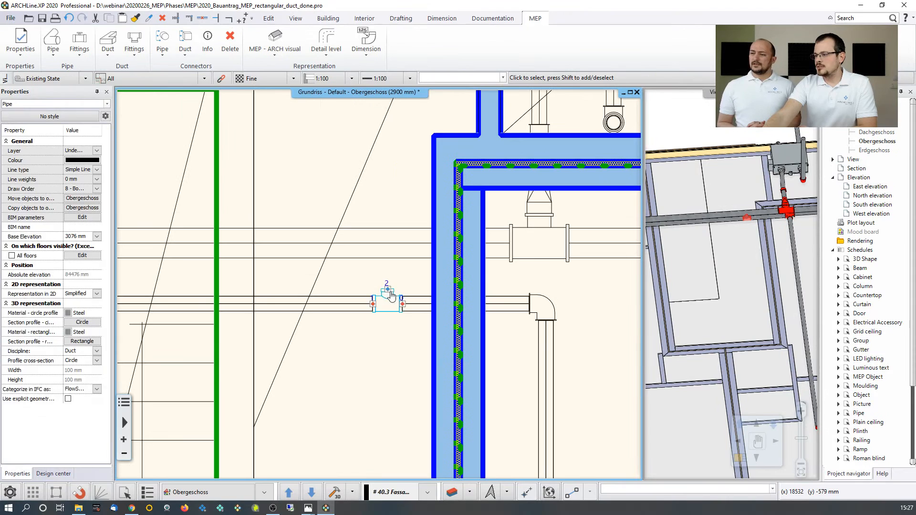
scroll(399, 299, "down", 3)
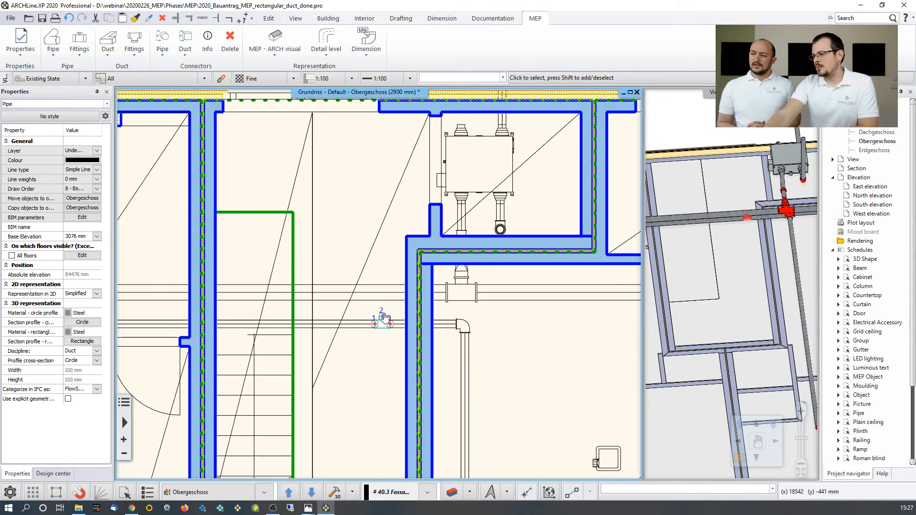
scroll(402, 294, "down", 3)
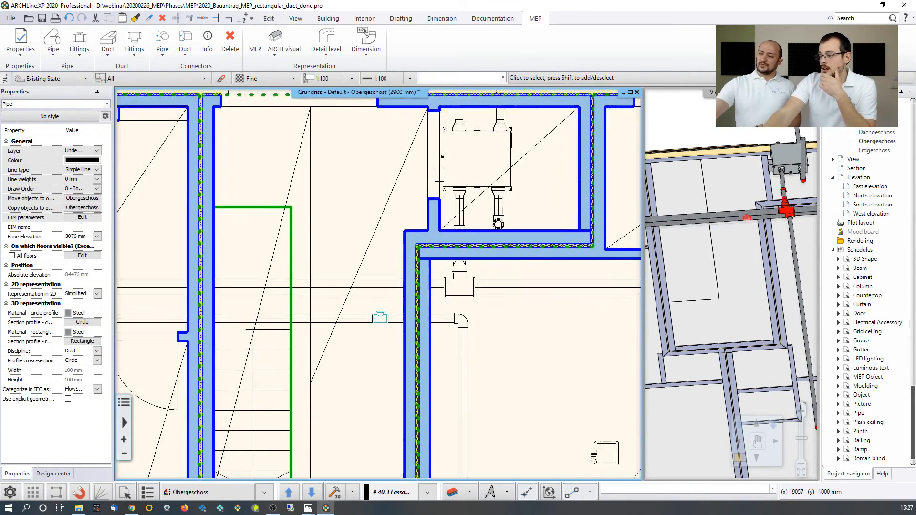
scroll(367, 256, "up", 5)
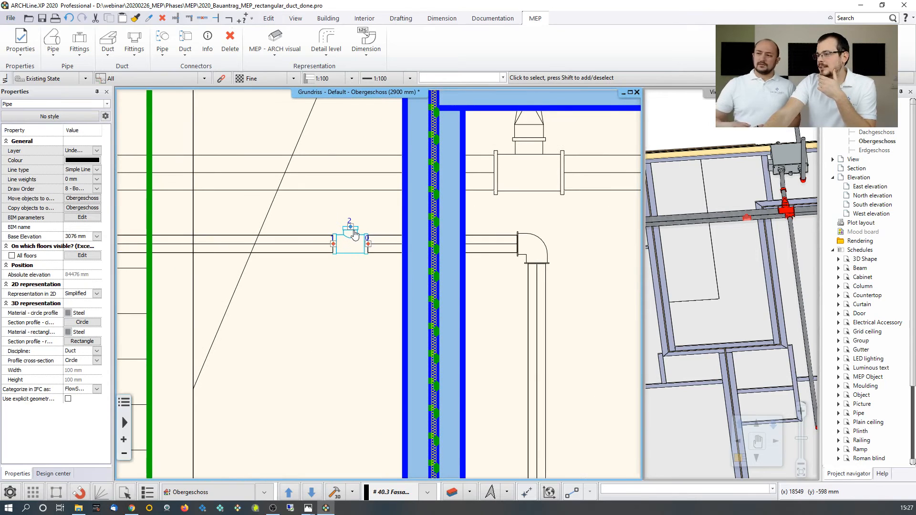
mouse_move(353, 228)
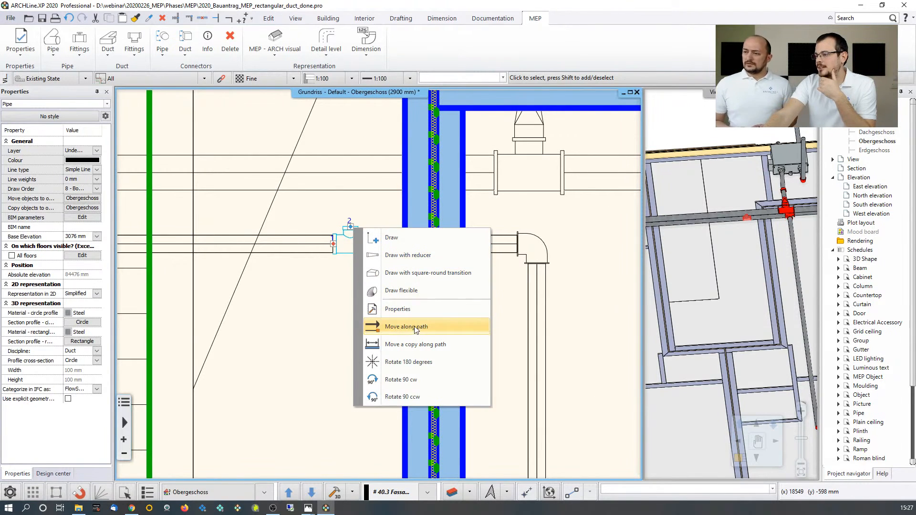
left_click(414, 345)
scroll(474, 283, "down", 4)
middle_click_drag(511, 374, 434, 256)
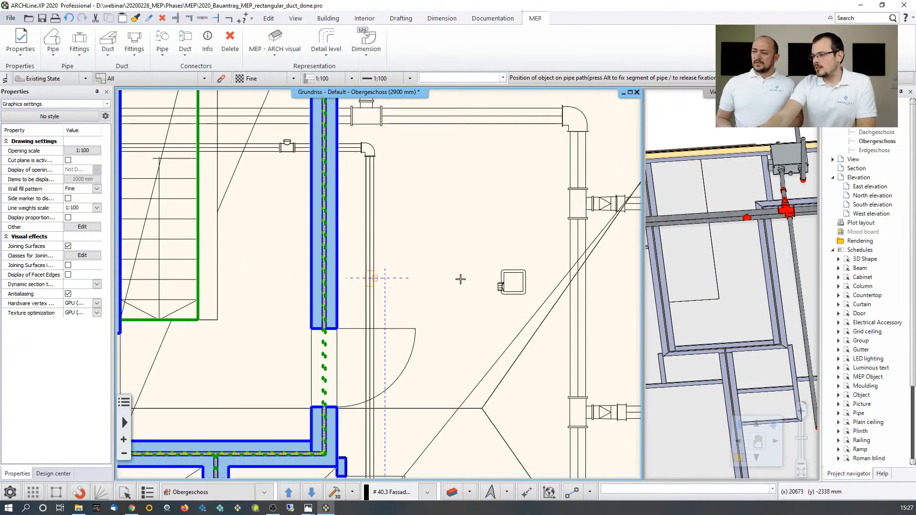
middle_click_drag(441, 365, 433, 137)
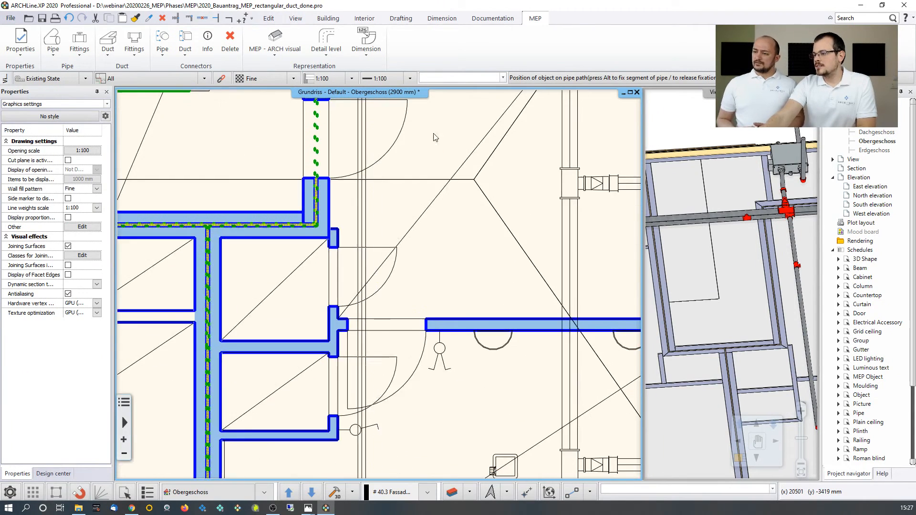
middle_click_drag(468, 356, 456, 151)
left_click(472, 271)
scroll(379, 271, "down", 2)
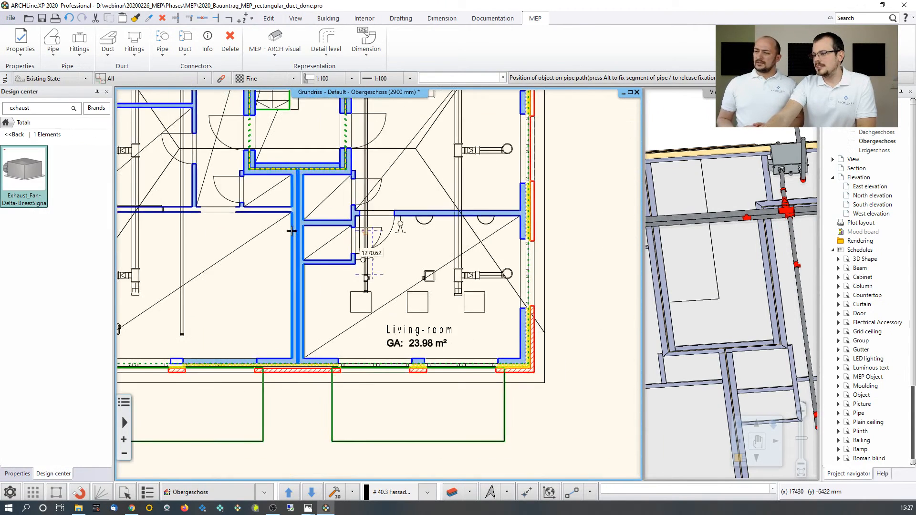
Place further tee copies beside the southwest room's exhaust fan and on the east-west run near its west corner.
middle_click_drag(258, 227, 384, 248)
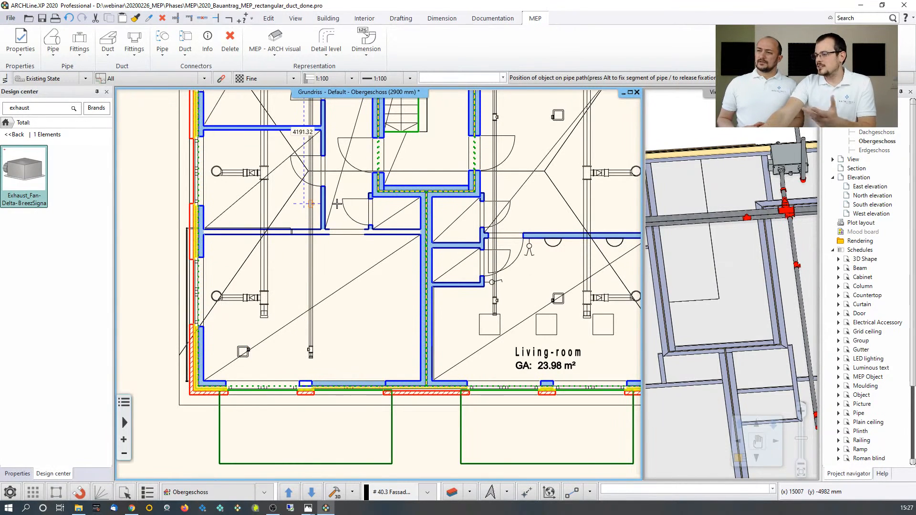
middle_click_drag(337, 205, 387, 313)
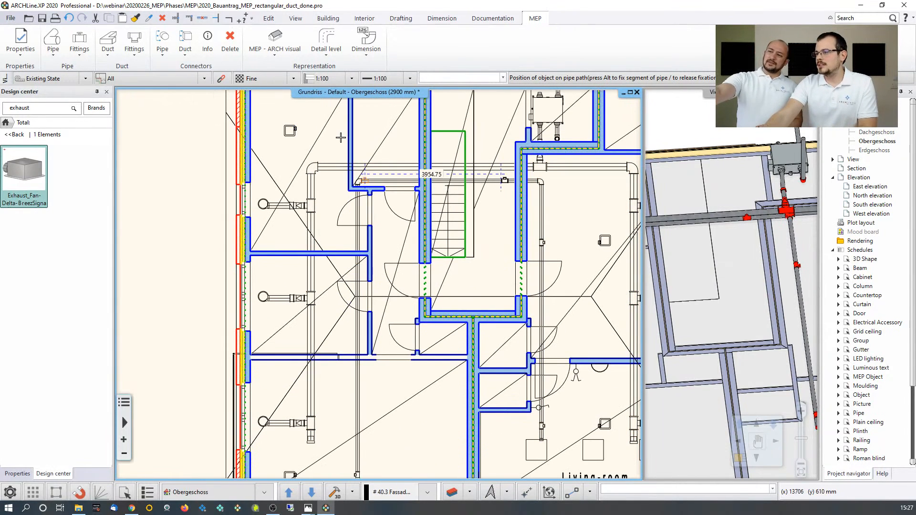
scroll(364, 180, "up", 2)
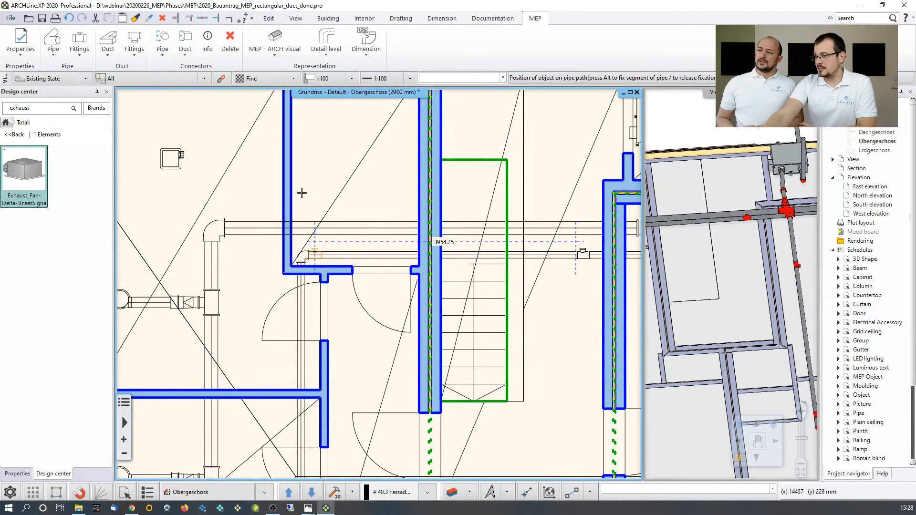
left_click(376, 252)
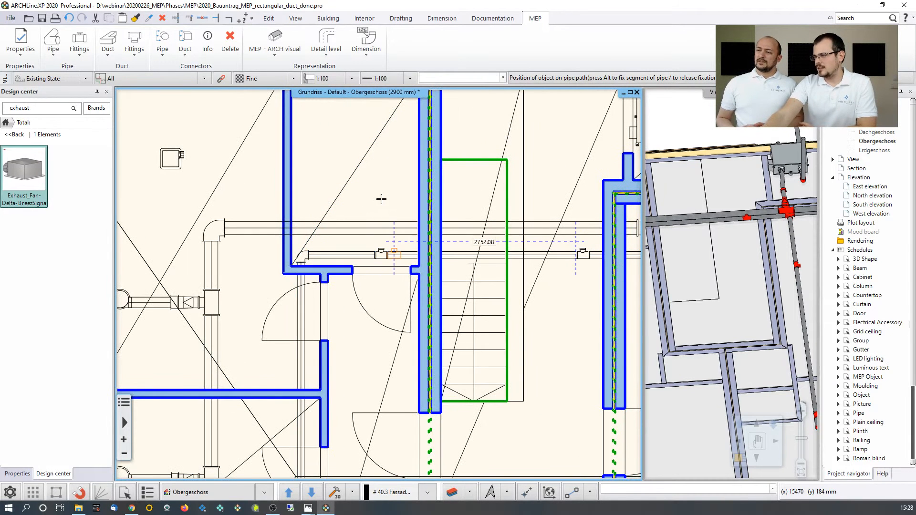
Draw a duct from the branch connector of the tee east of the staircase, running about 2546 mm north.
scroll(587, 258, "up", 1)
middle_click_drag(587, 258, 410, 324)
left_click(403, 317)
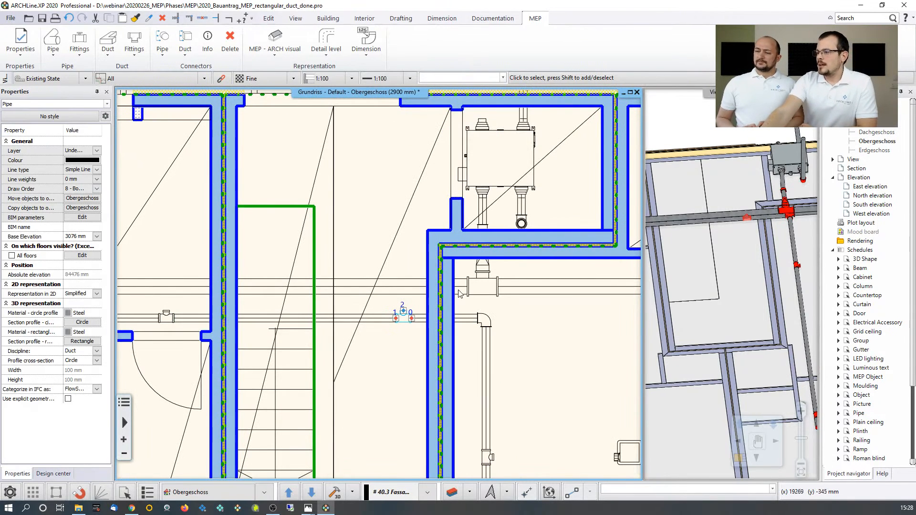
scroll(403, 300, "up", 1)
scroll(473, 191, "down", 1)
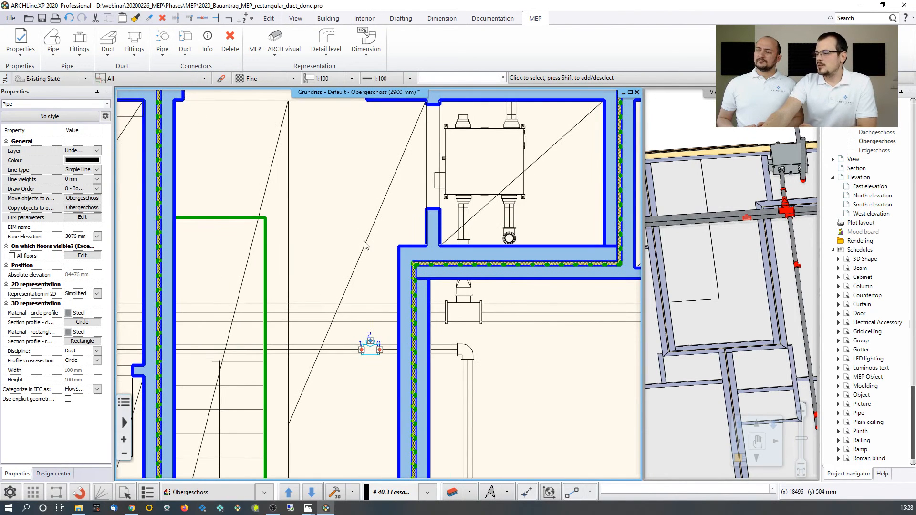
middle_click_drag(374, 234, 371, 266)
right_click(366, 377)
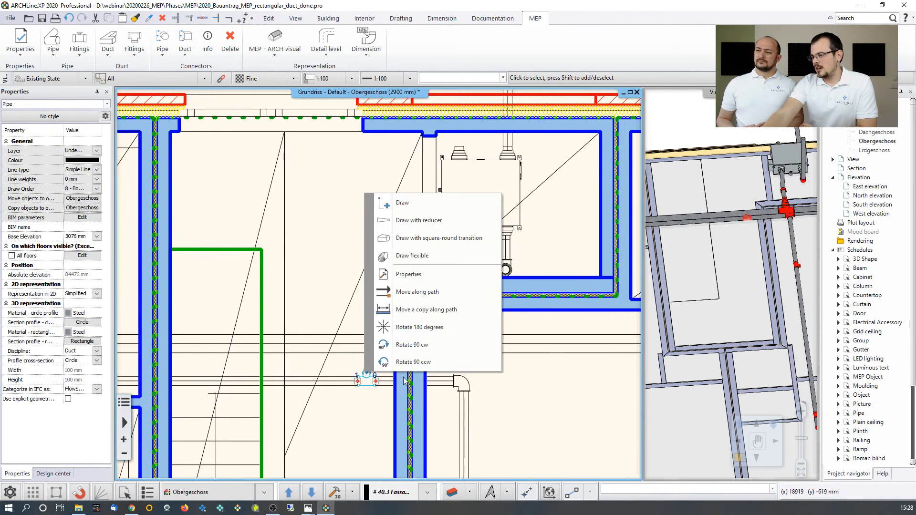
left_click(404, 205)
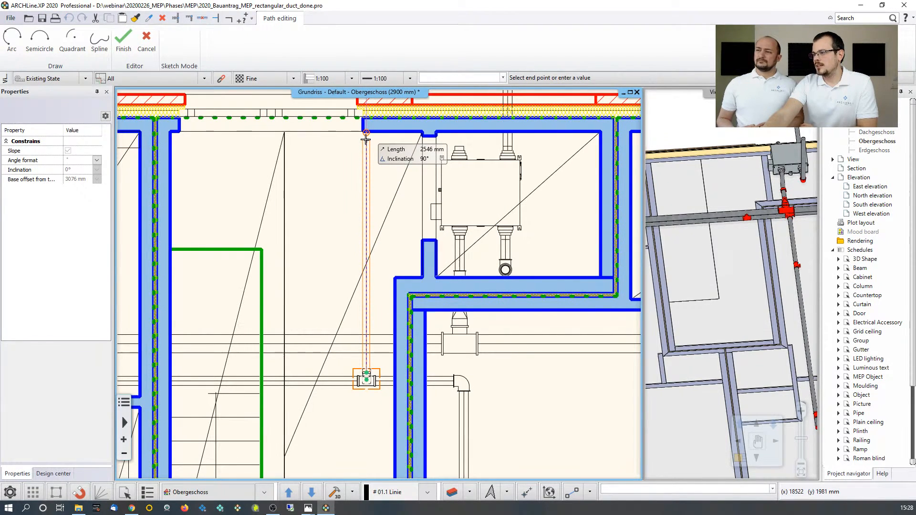
left_click(365, 138)
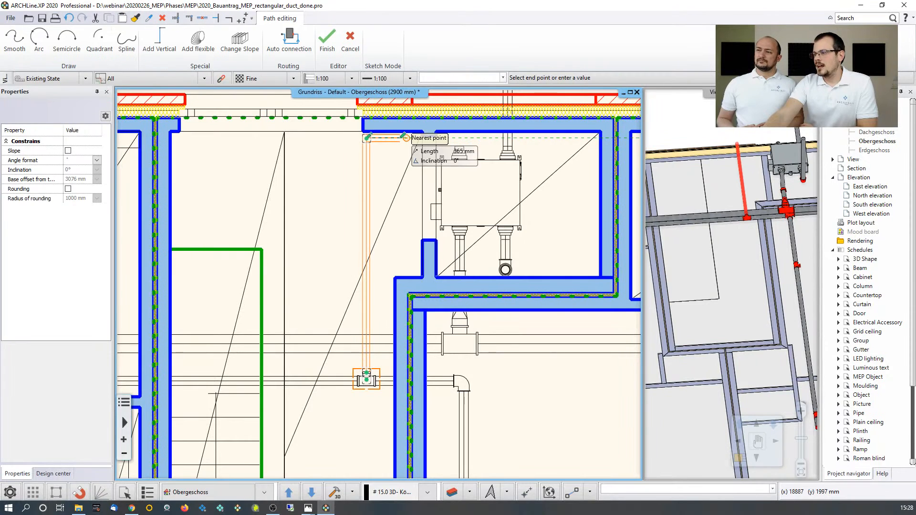
Auto-connect the new duct to the ventilation unit's free north connector and check the connection in the 3D view.
left_click(294, 40)
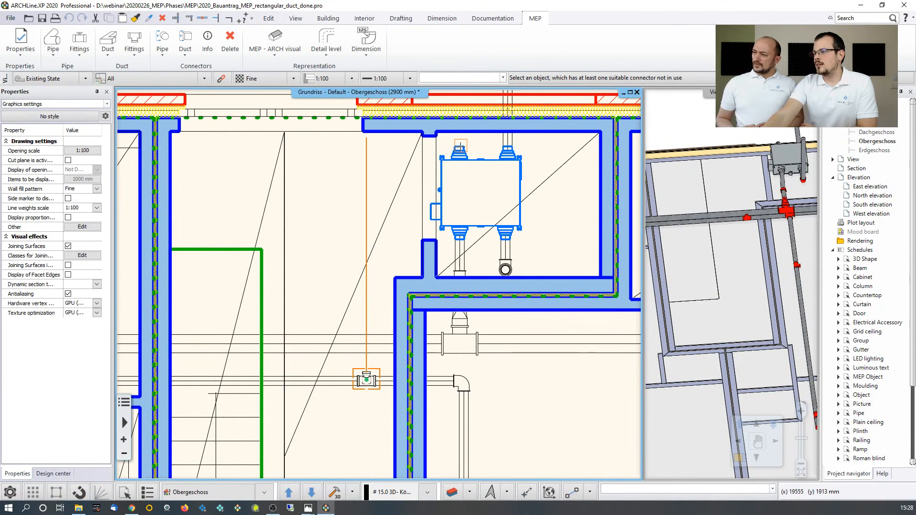
left_click(459, 149)
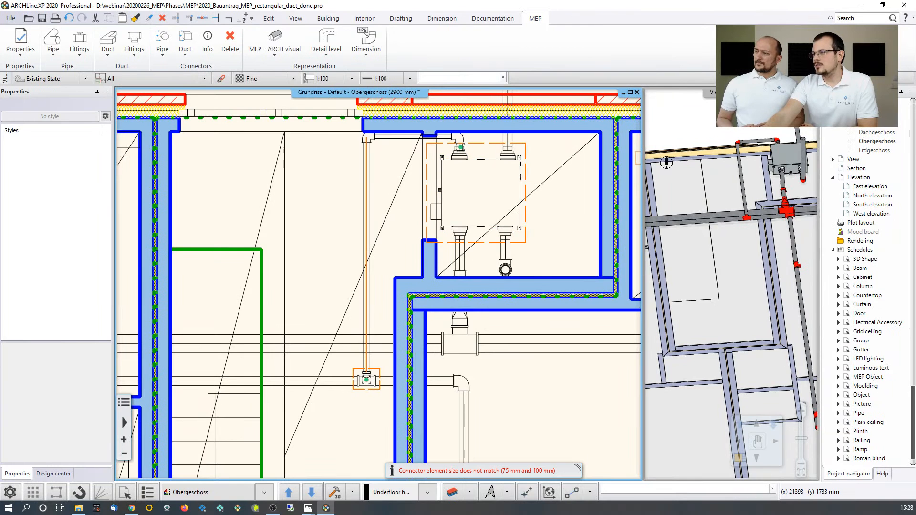
left_click(54, 474)
scroll(782, 190, "up", 5)
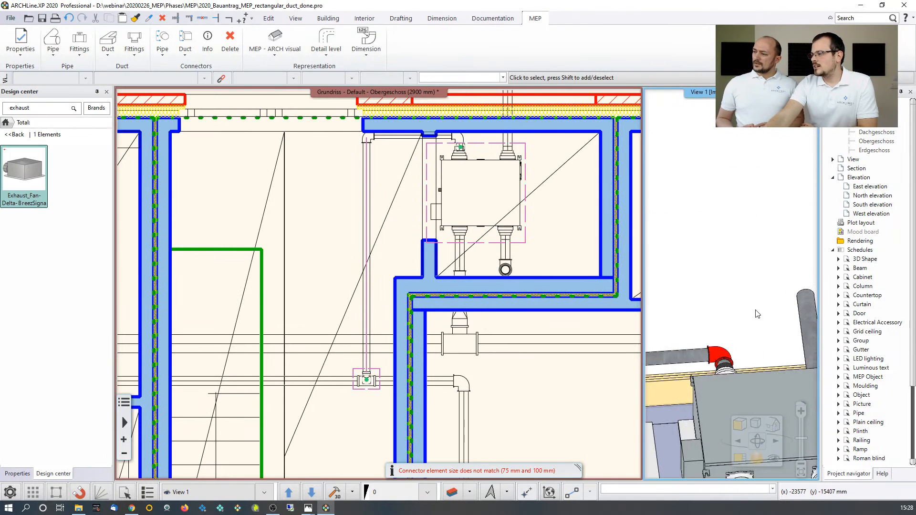
mouse_move(744, 286)
middle_mouse_down()
mouse_move(695, 309)
mouse_move(729, 281)
middle_mouse_up()
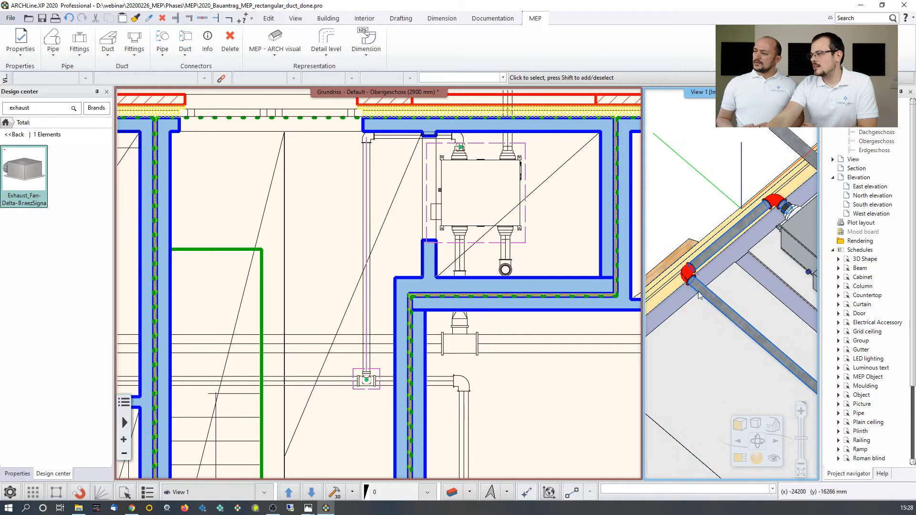
scroll(699, 296, "down", 5)
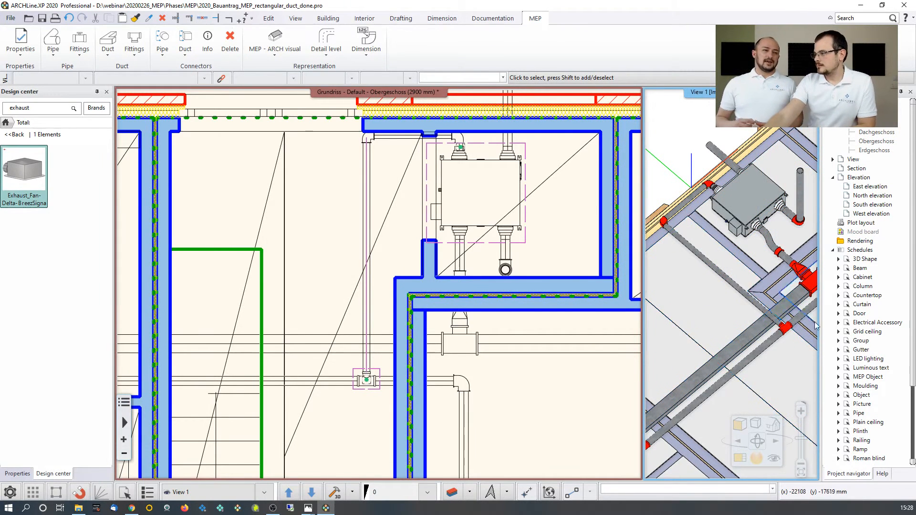
middle_click_drag(773, 373, 730, 321)
scroll(472, 317, "down", 3)
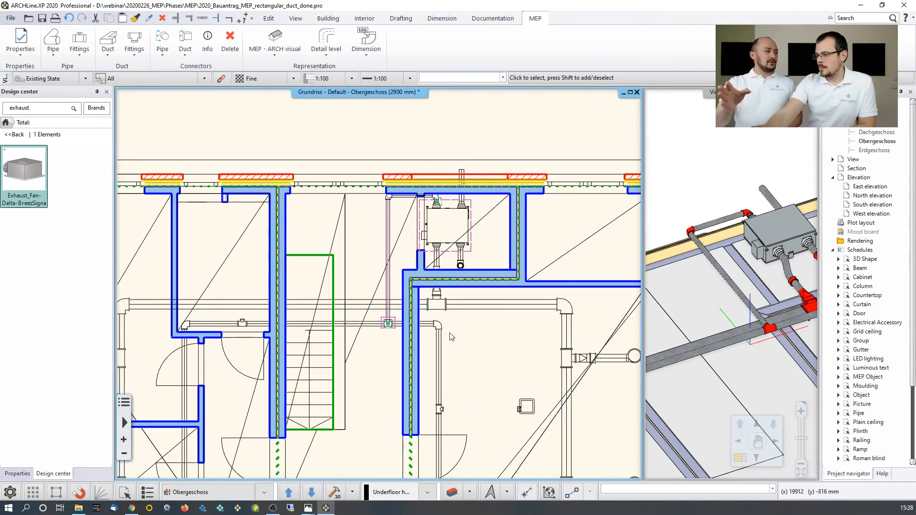
Examine the northwest room's exhaust fan and the nearby ducts and tees in the enlarged 3D view.
middle_click_drag(327, 289, 395, 276)
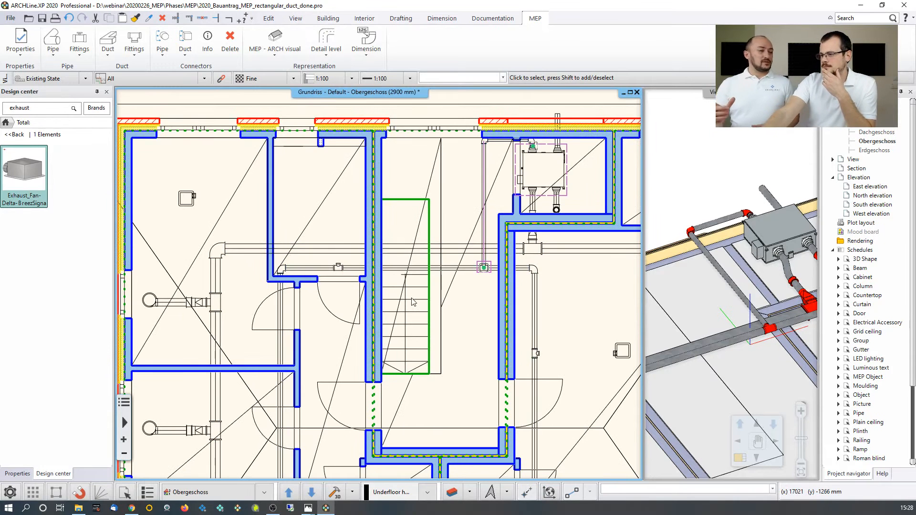
middle_click_drag(737, 306, 750, 275)
scroll(750, 275, "down", 5)
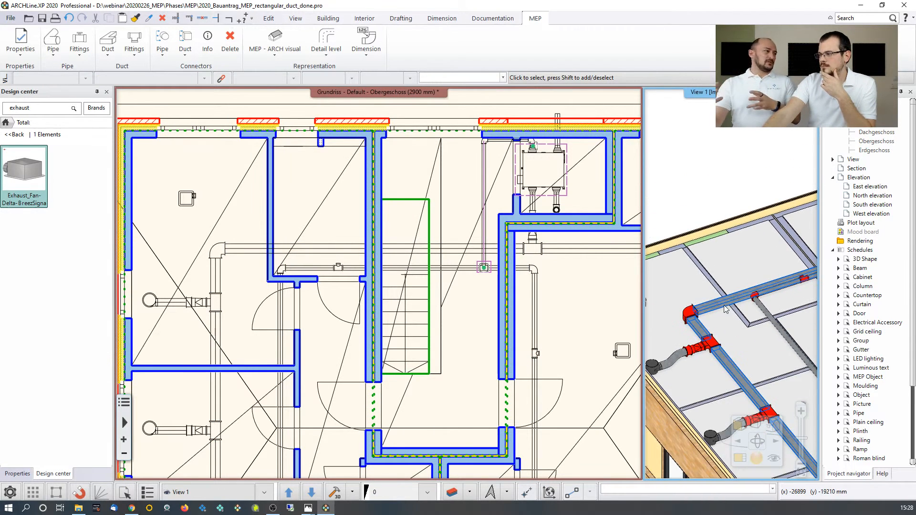
scroll(737, 286, "down", 3)
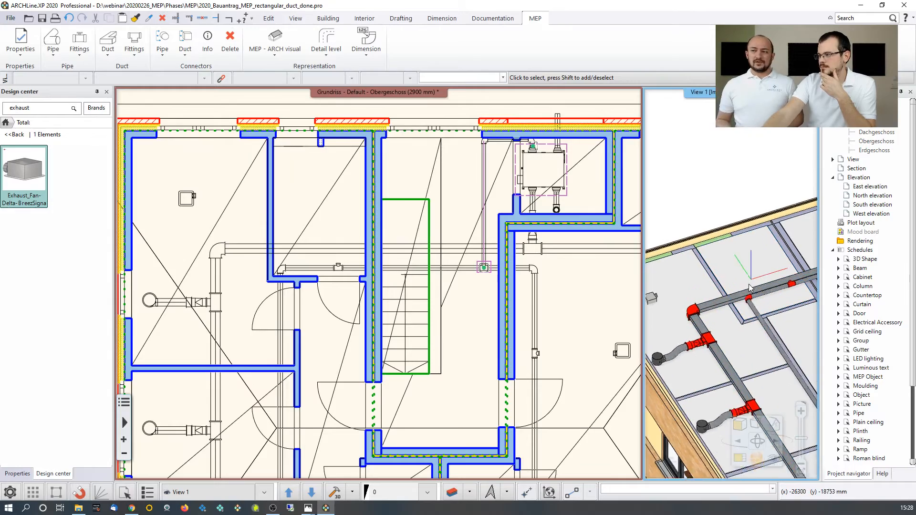
left_click(739, 458)
scroll(383, 279, "up", 6)
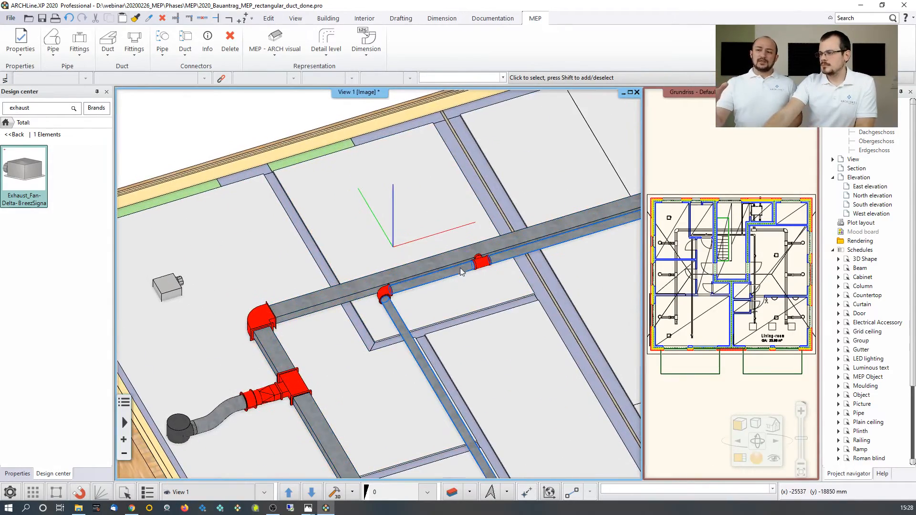
scroll(388, 268, "down", 3)
scroll(380, 264, "up", 3)
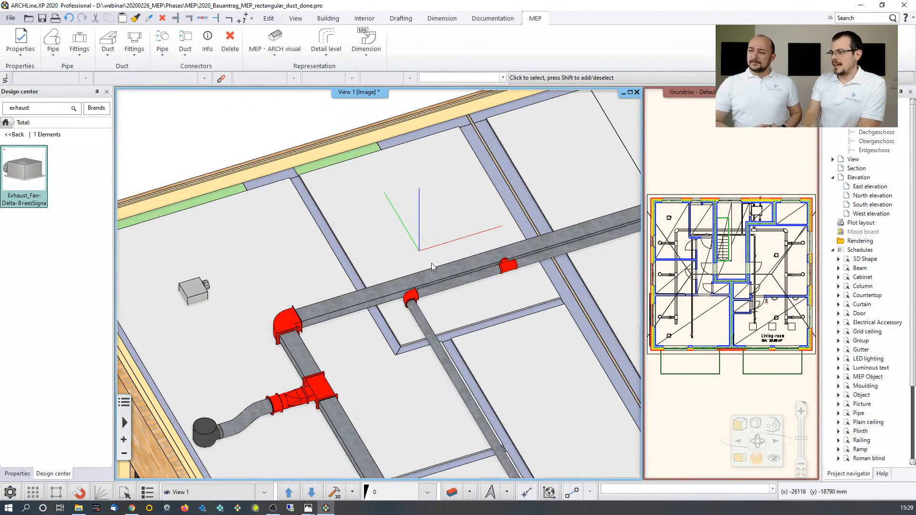
Check the base elevations of the tee west of the staircase and the northwest room's exhaust fan.
left_click(508, 270)
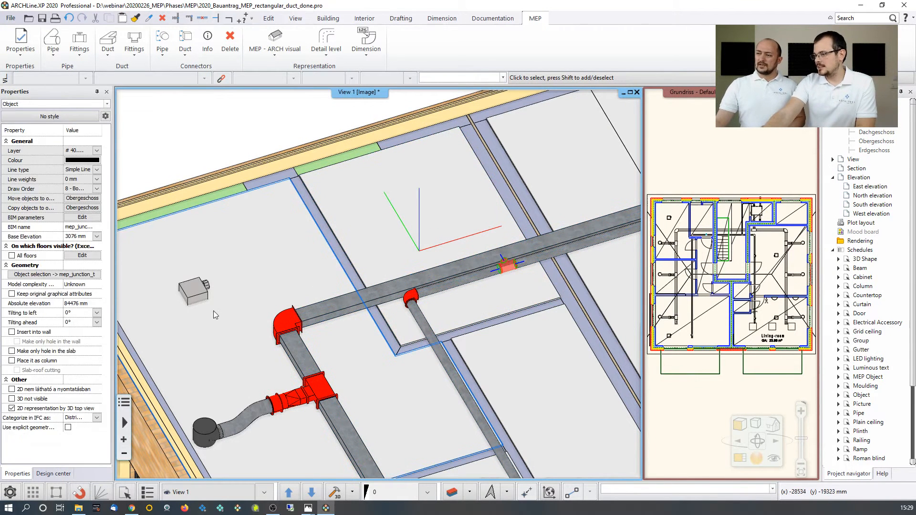
left_click(198, 291)
middle_click_drag(505, 270, 591, 219)
left_click(699, 155)
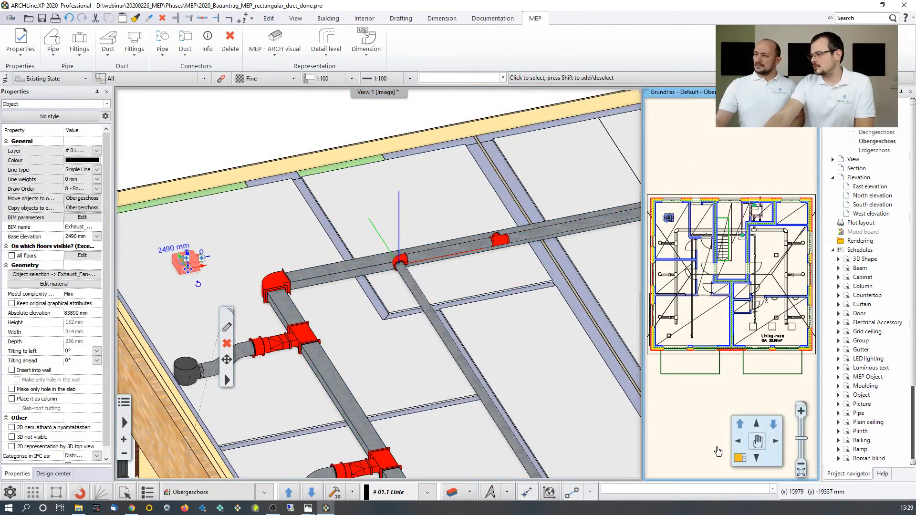
Draw a duct from the branch connector of the tee west of the staircase, about 1400 mm north and on west towards the northwest exhaust fan.
left_click(737, 459)
scroll(335, 252, "up", 5)
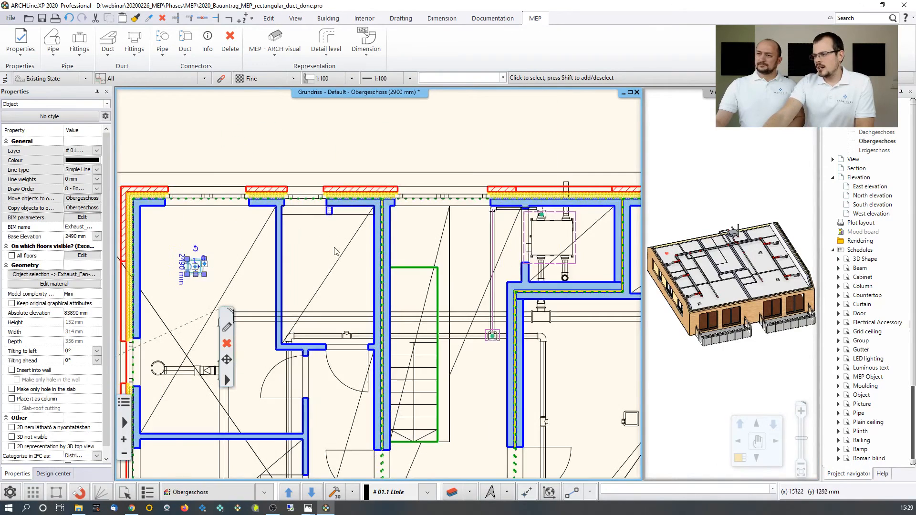
scroll(351, 346, "up", 6)
left_click(346, 333)
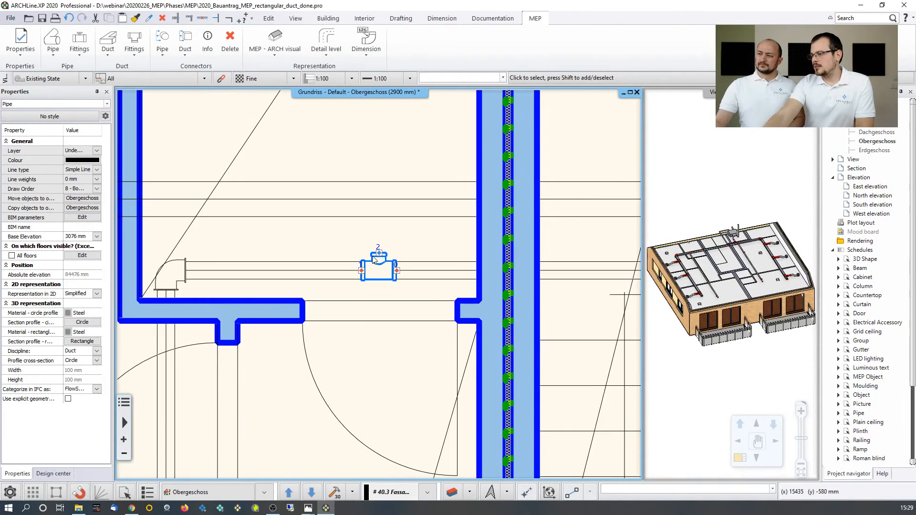
right_click(379, 255)
left_click(388, 264)
scroll(380, 267, "down", 4)
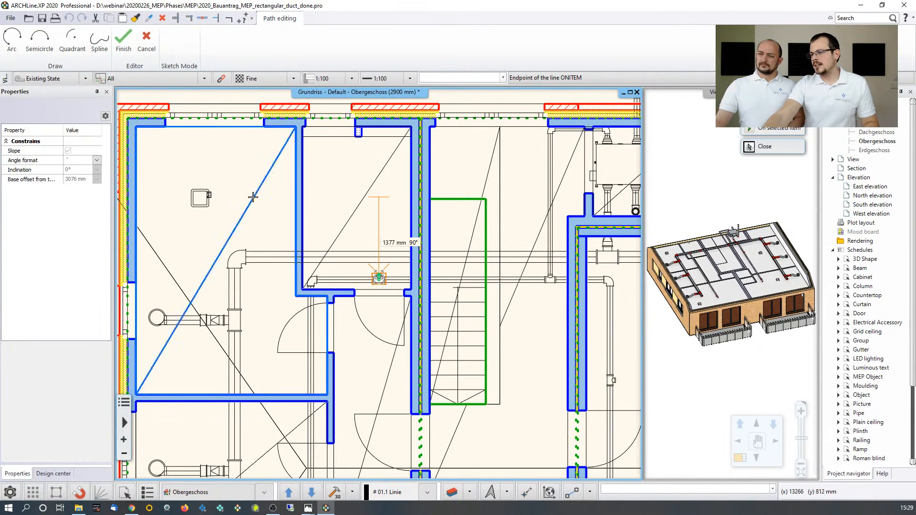
left_click(215, 198)
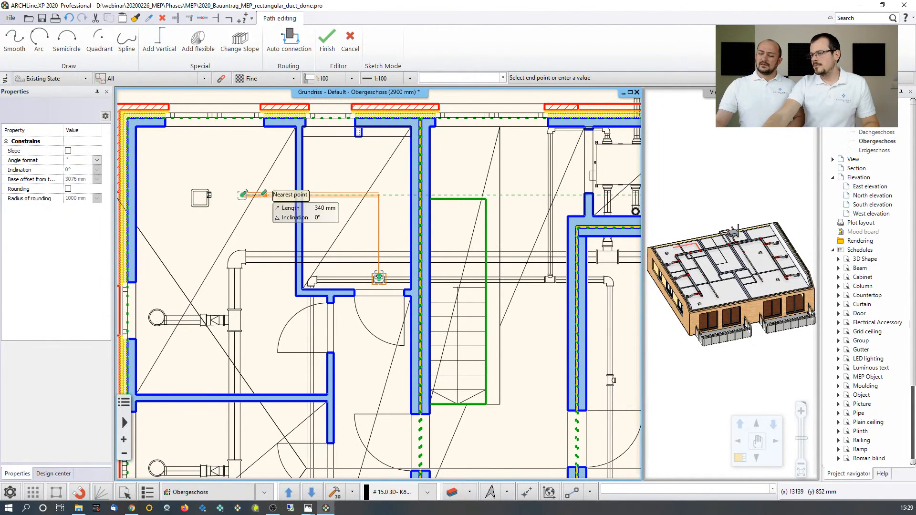
left_click(242, 193)
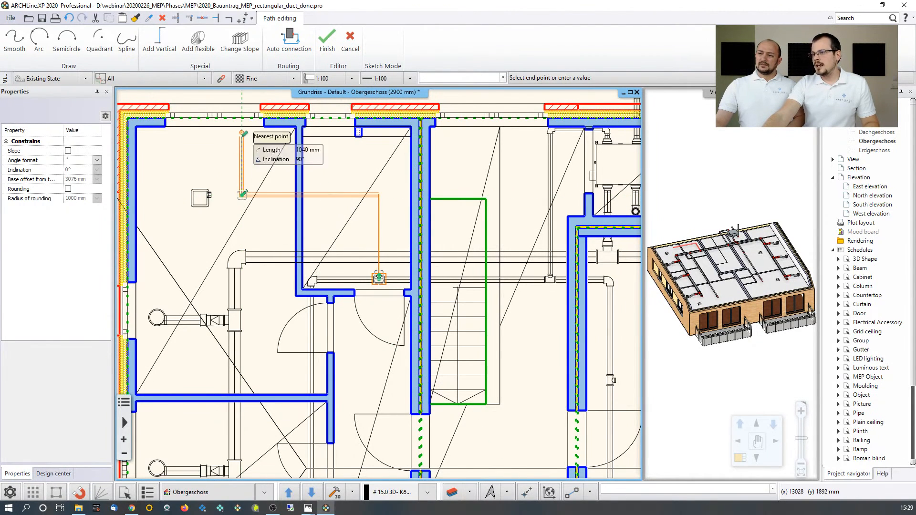
Auto-connect the new duct to the northwest room's exhaust fan and check the connection in the 3D view.
left_click(285, 35)
scroll(228, 210, "up", 5)
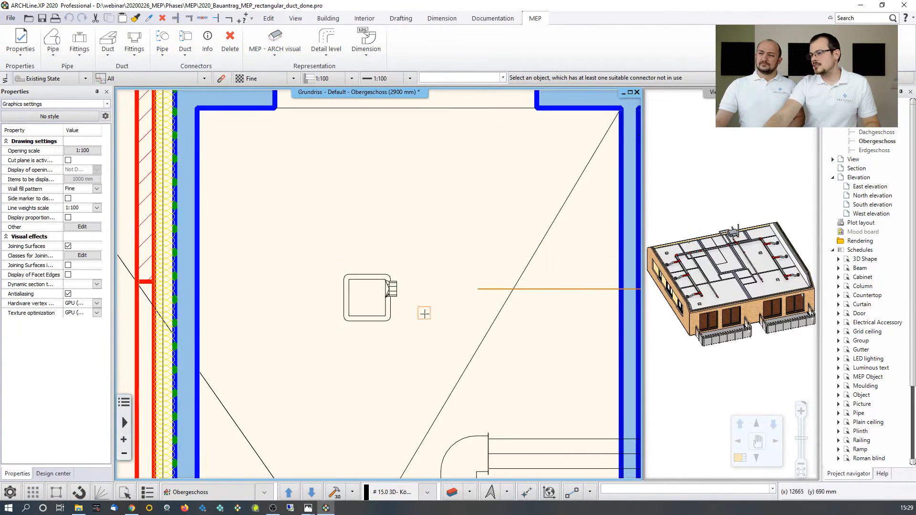
left_click(353, 260)
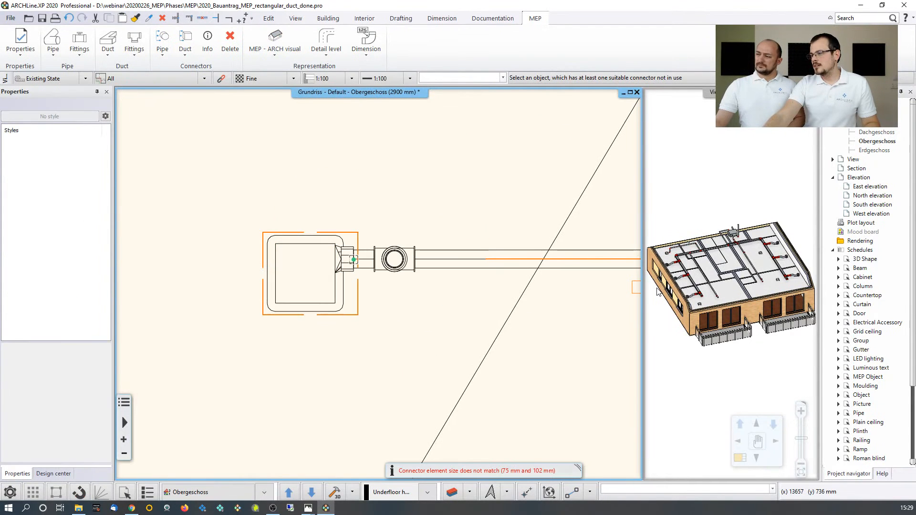
key("Escape")
scroll(707, 240, "up", 5)
scroll(708, 286, "up", 5)
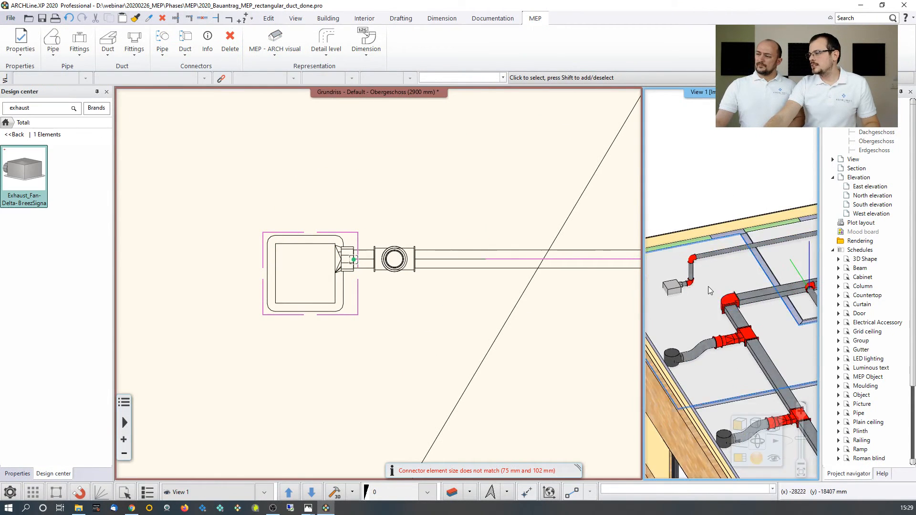
scroll(745, 253, "down", 2)
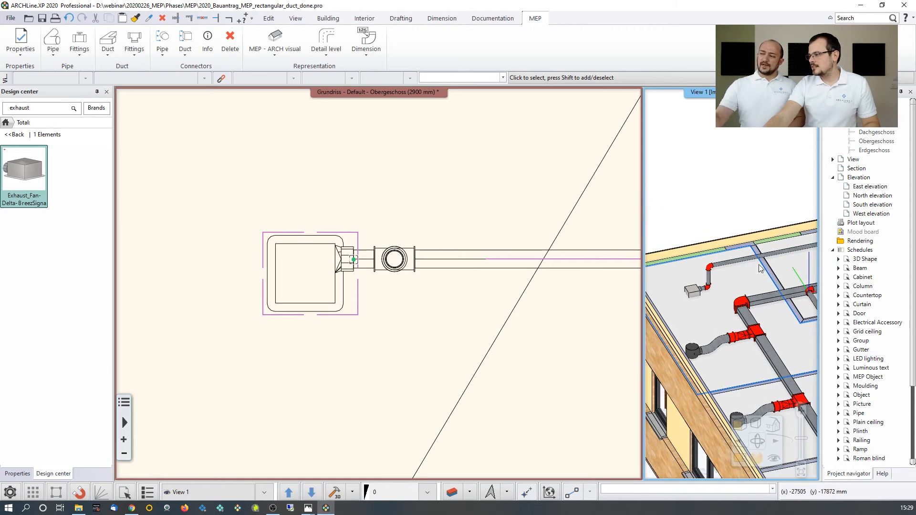
mouse_move(745, 253)
right_mouse_down()
mouse_move(740, 237)
mouse_move(738, 255)
right_mouse_up()
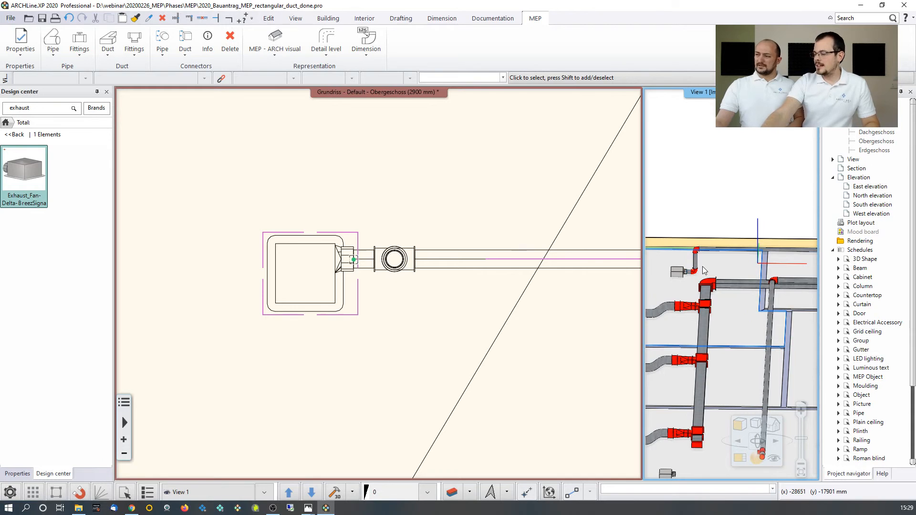
middle_click_drag(746, 274, 721, 291)
scroll(721, 291, "down", 4)
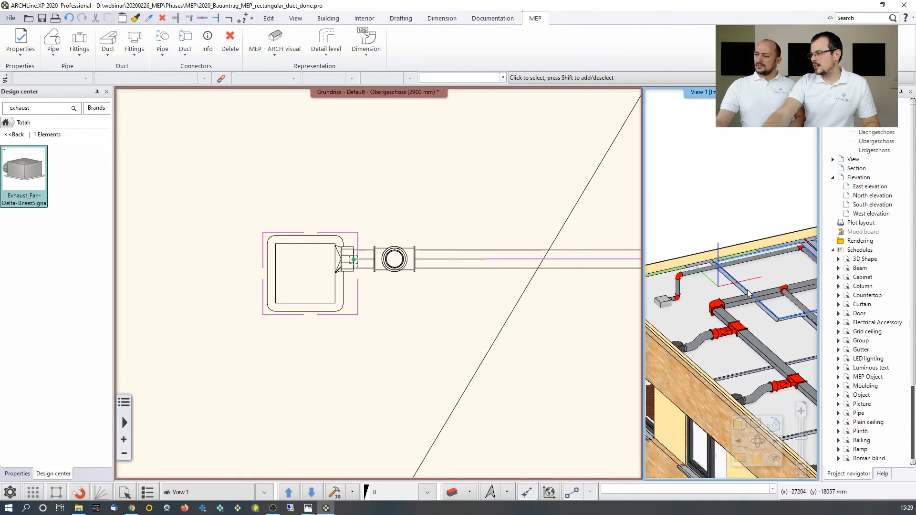
Draw a duct west from the branch connector of the southwest room's tee towards that room's exhaust fan.
left_click(448, 253)
scroll(451, 272, "down", 4)
middle_click_drag(454, 290, 397, 133)
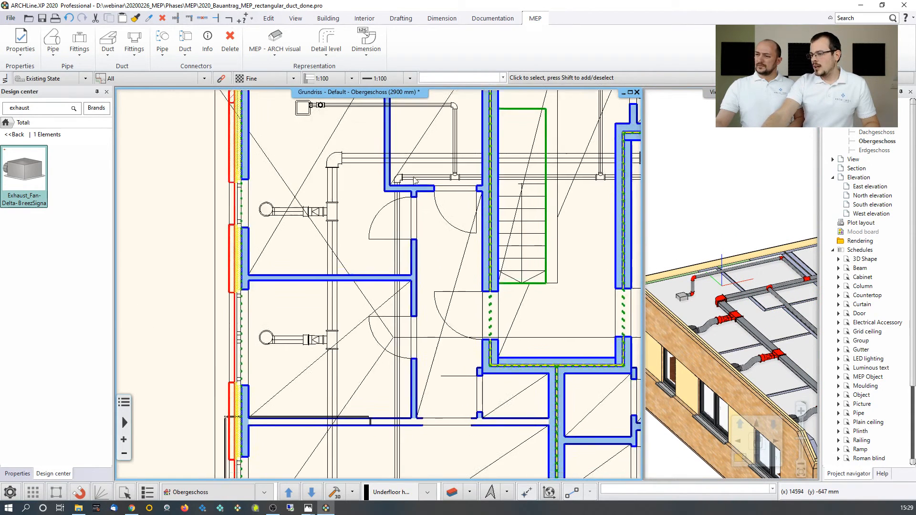
middle_click_drag(420, 388, 380, 282)
scroll(380, 281, "down", 3)
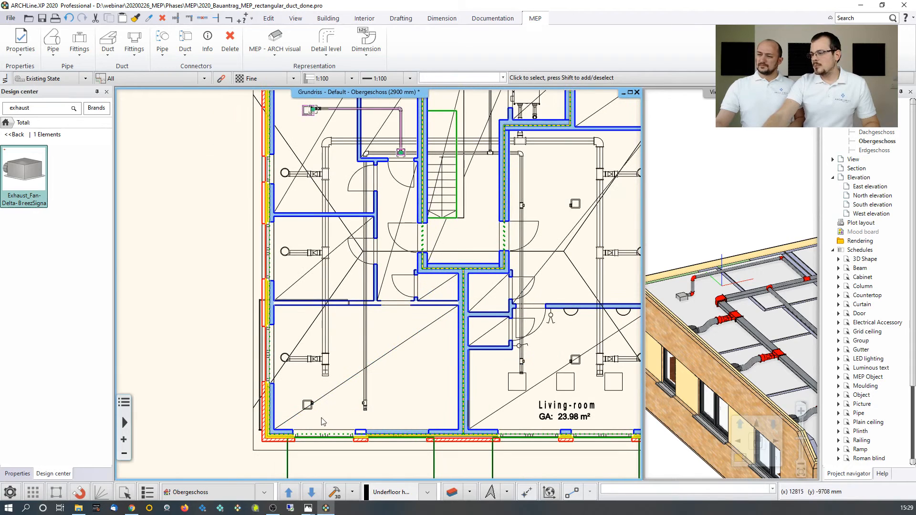
scroll(347, 297, "up", 5)
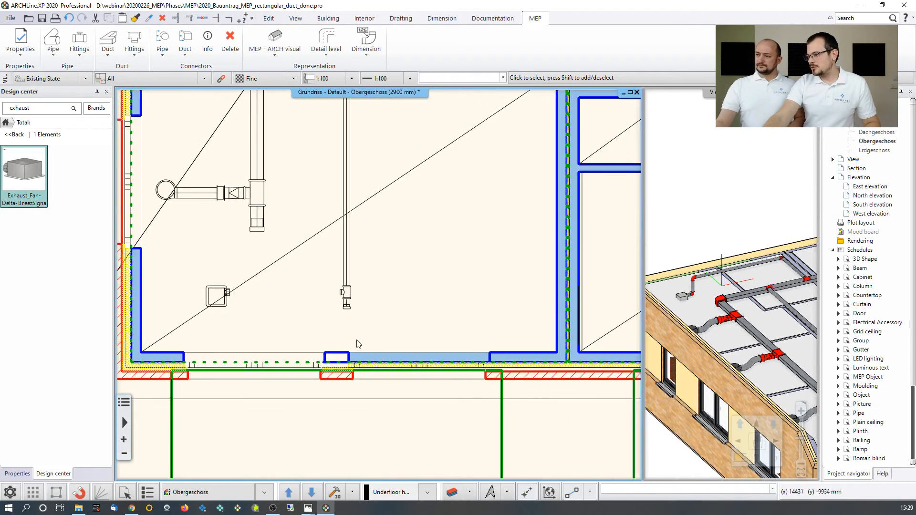
scroll(347, 296, "up", 2)
left_click(448, 269)
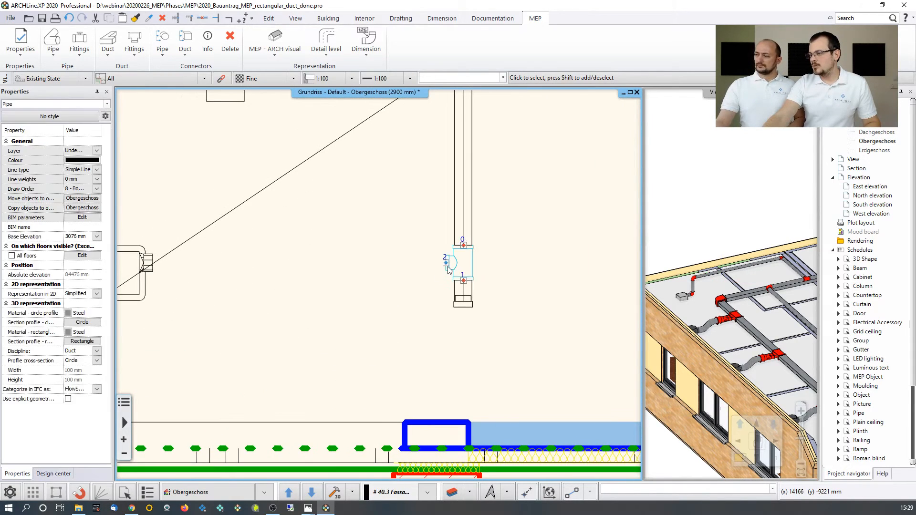
right_click(447, 266)
left_click(482, 268)
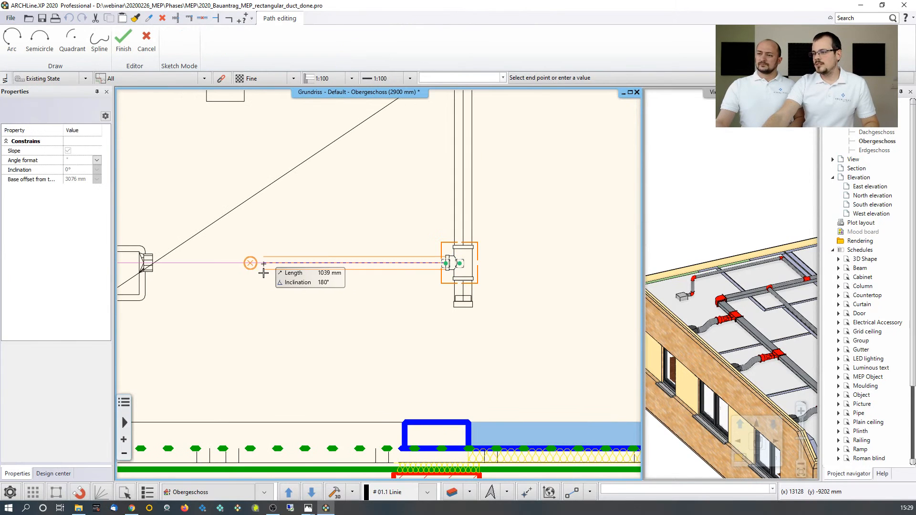
left_click(248, 264)
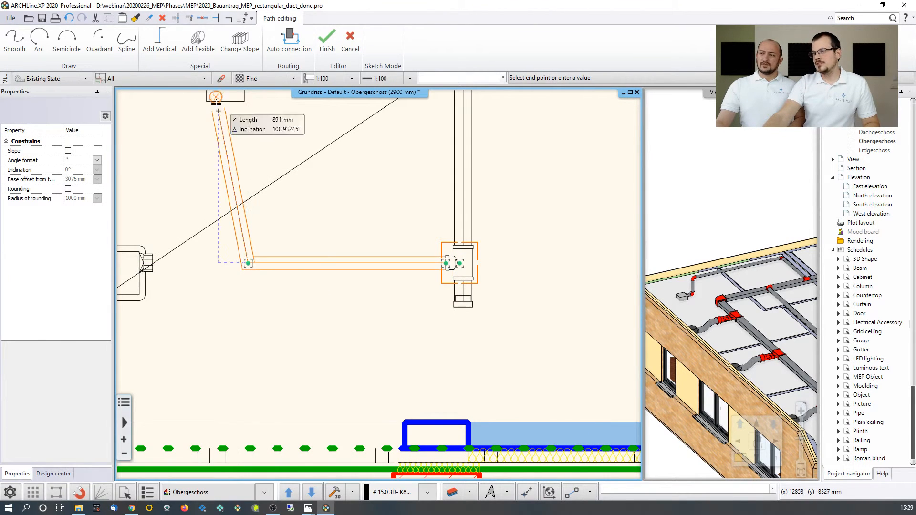
Auto-connect the duct to the southwest room's exhaust fan and check the result in the enlarged 3D view.
left_click(289, 41)
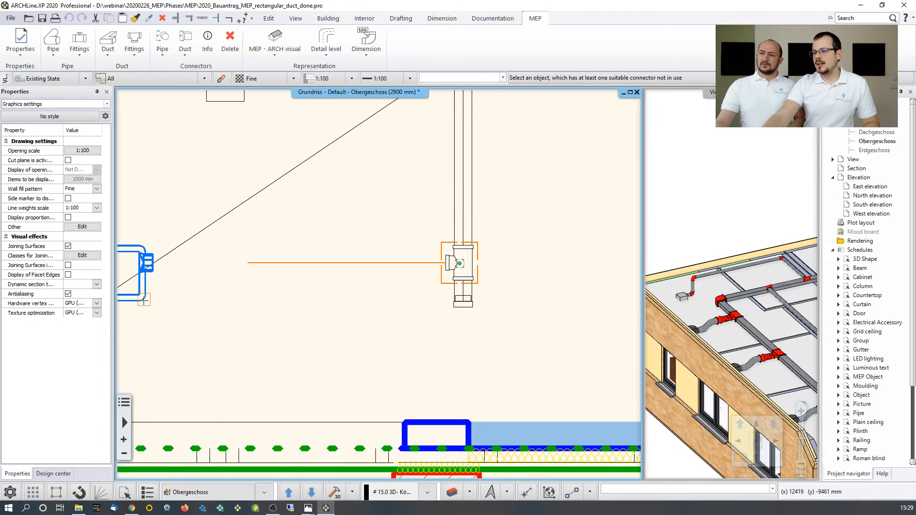
left_click(153, 268)
key("Escape")
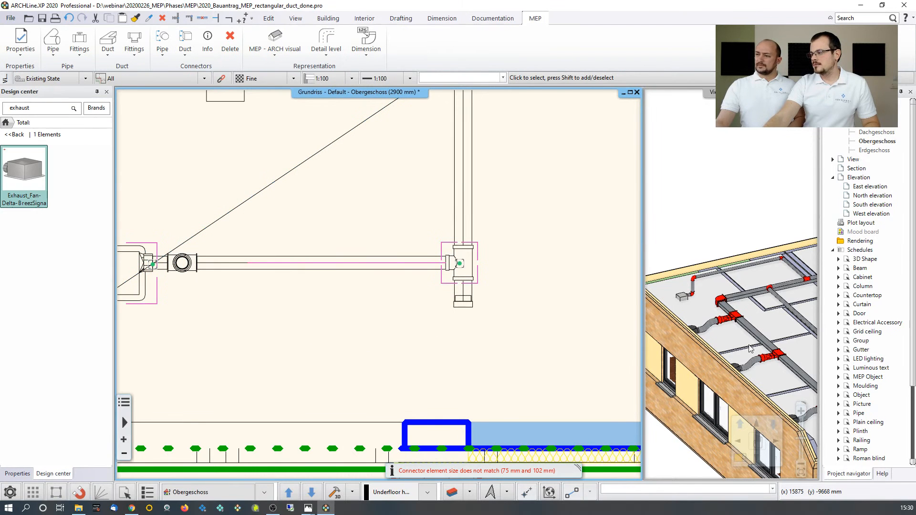
scroll(782, 227, "down", 5)
middle_click_drag(768, 295, 733, 309)
scroll(696, 317, "up", 4)
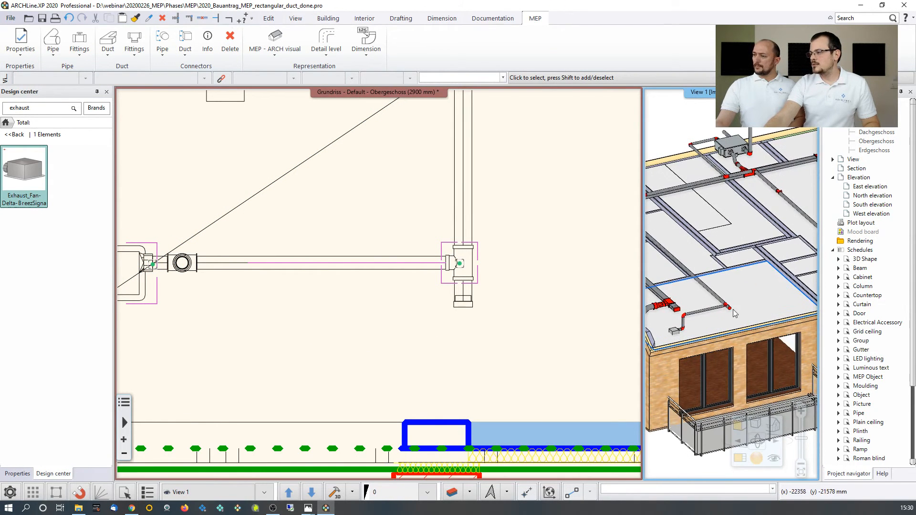
left_click(740, 458)
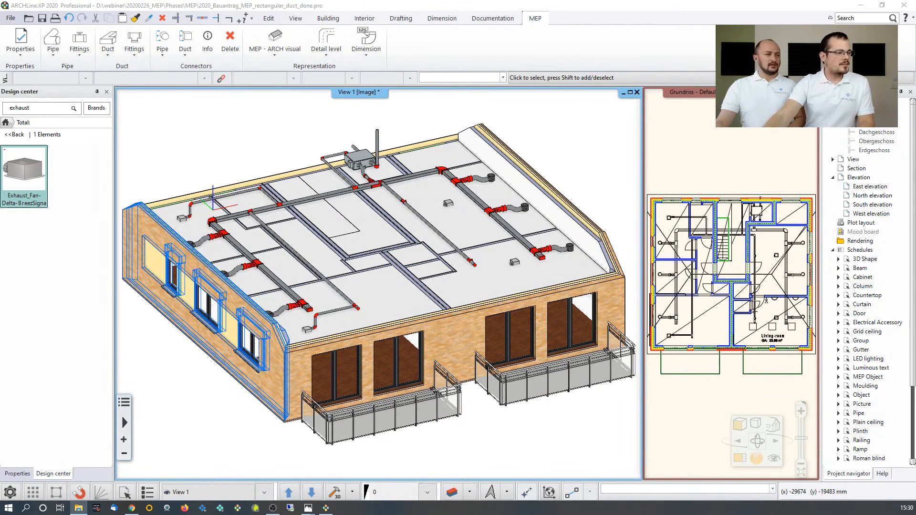
Open the project MEP_2020_Bauantrag_MEP_circular_duct_done.pro, closing the current project without saving.
left_click_drag(0, 201, 461, 254)
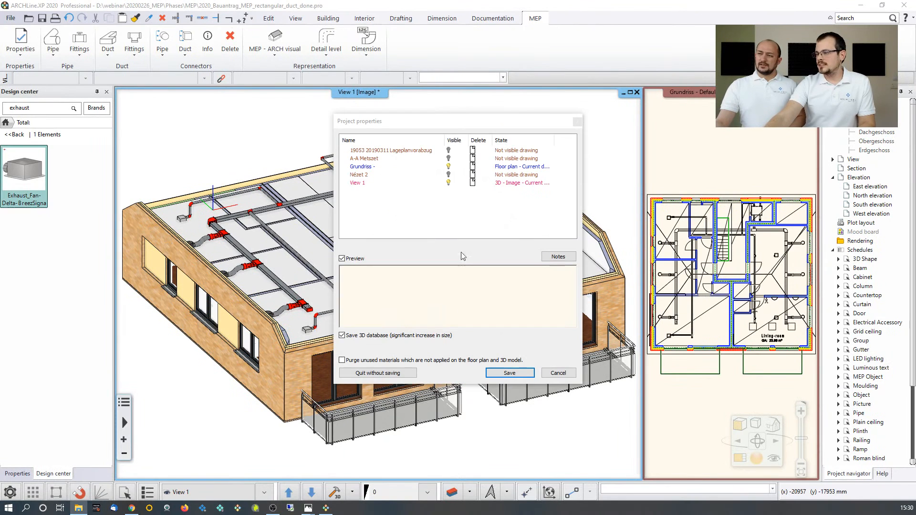
left_click(381, 376)
left_click(470, 278)
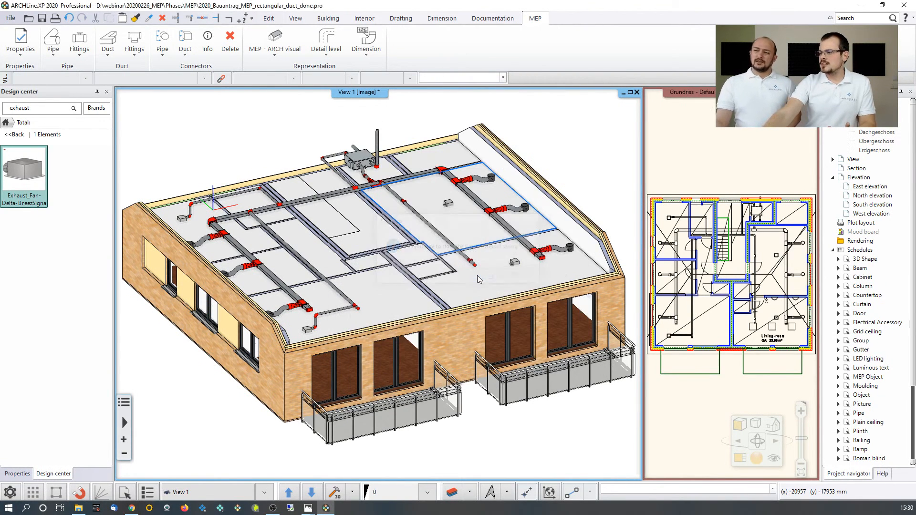
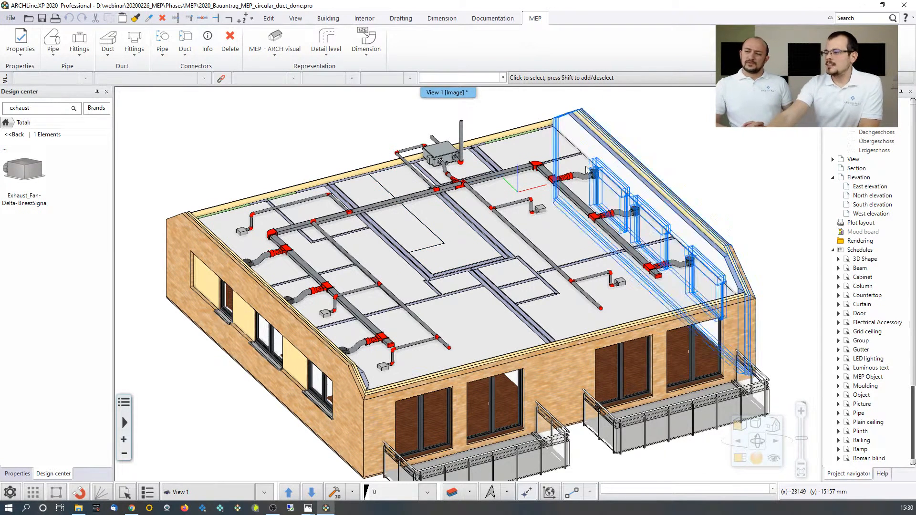
Try the MEP primary representation in the 3D view and set the display to MEP only.
middle_click_drag(443, 239, 444, 245)
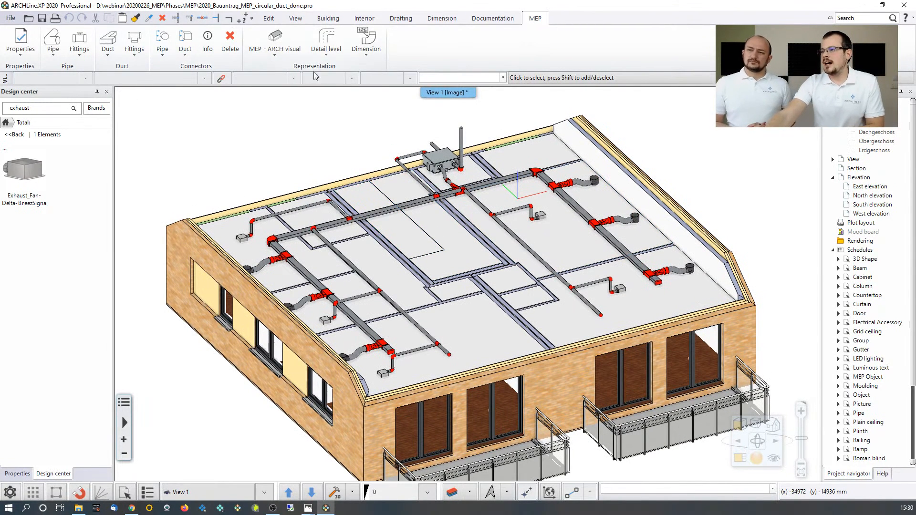
left_click(275, 56)
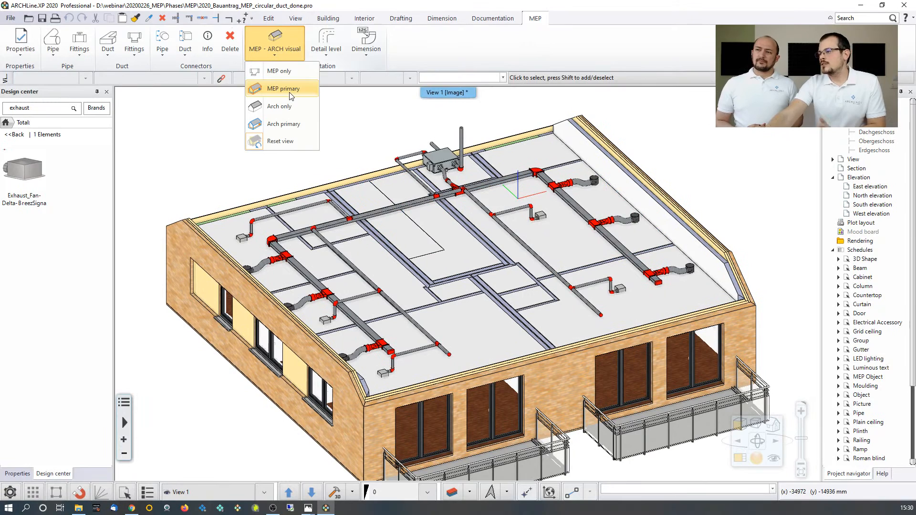
left_click(288, 88)
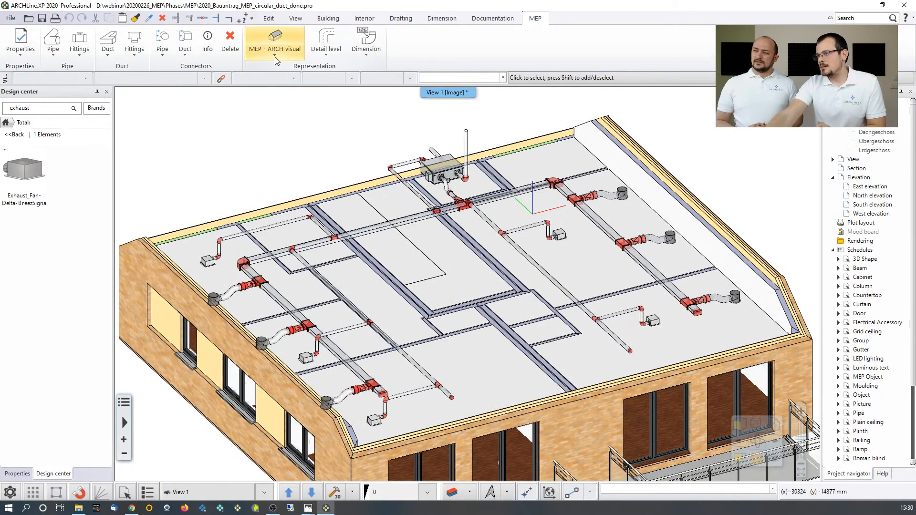
left_click(275, 57)
left_click(272, 71)
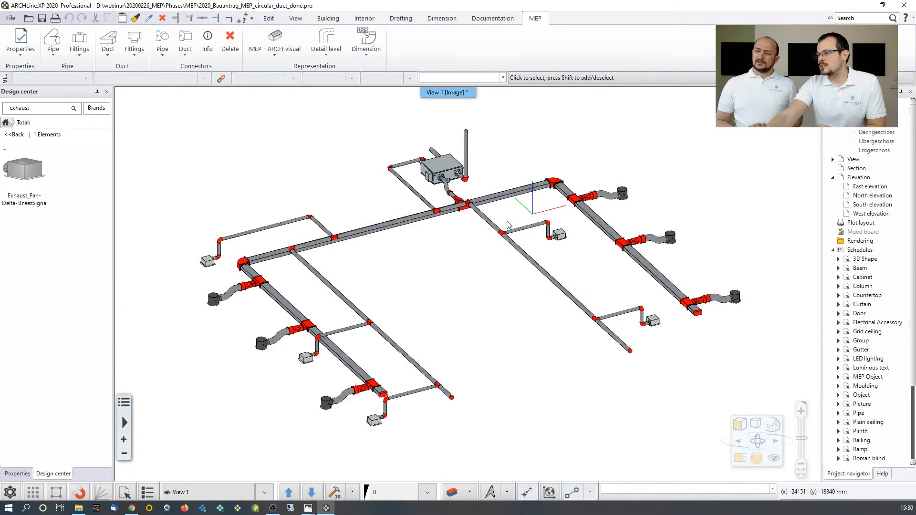
Examine the ventilation unit's duct connections and the branches to the exhaust fans and supply diffusers in 3D.
mouse_move(507, 224)
middle_mouse_down()
mouse_move(509, 190)
mouse_move(513, 221)
middle_mouse_up()
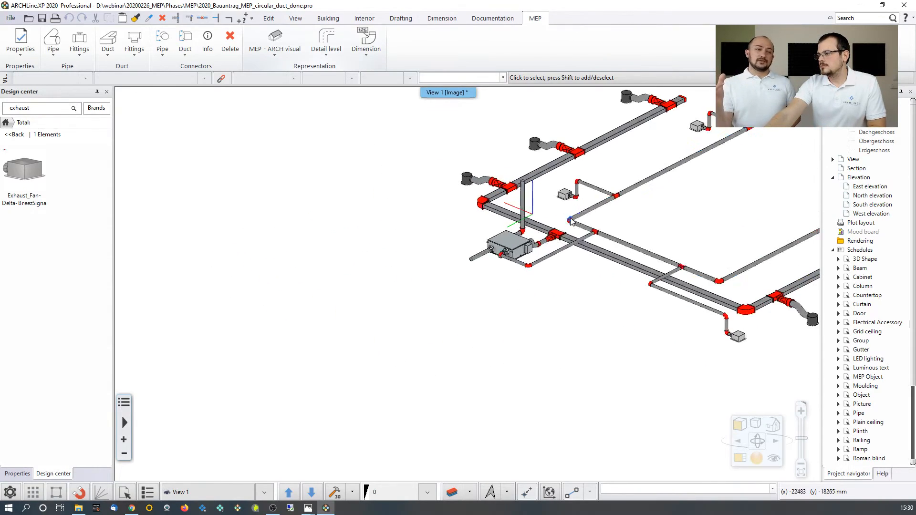
scroll(399, 279, "up", 5)
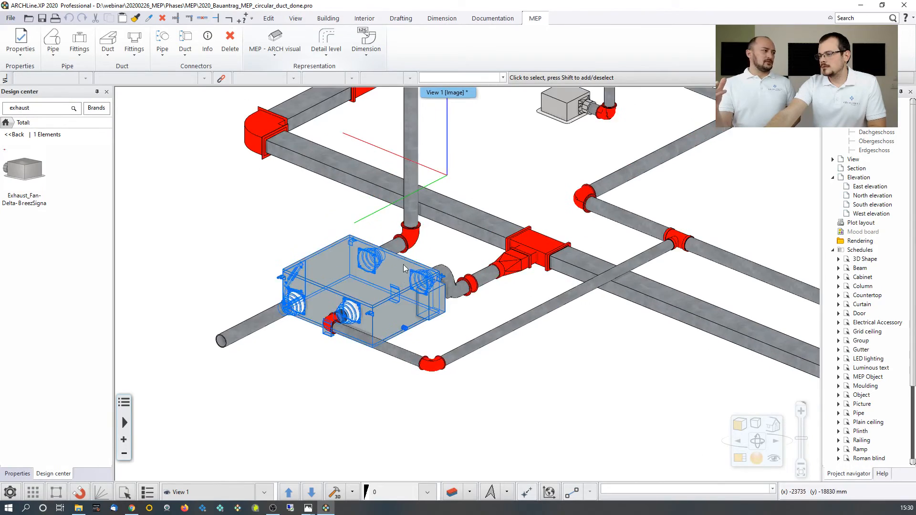
scroll(293, 345, "down", 5)
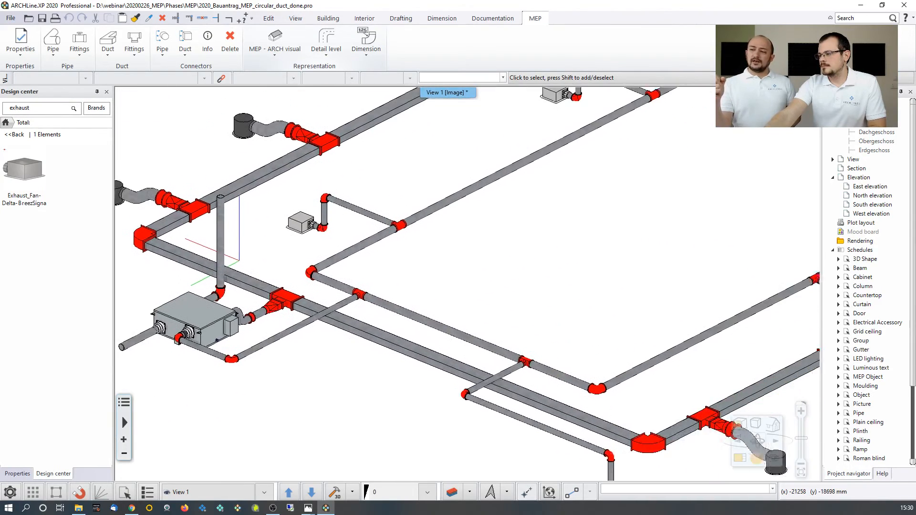
middle_click_drag(615, 313, 446, 316)
scroll(445, 316, "up", 4)
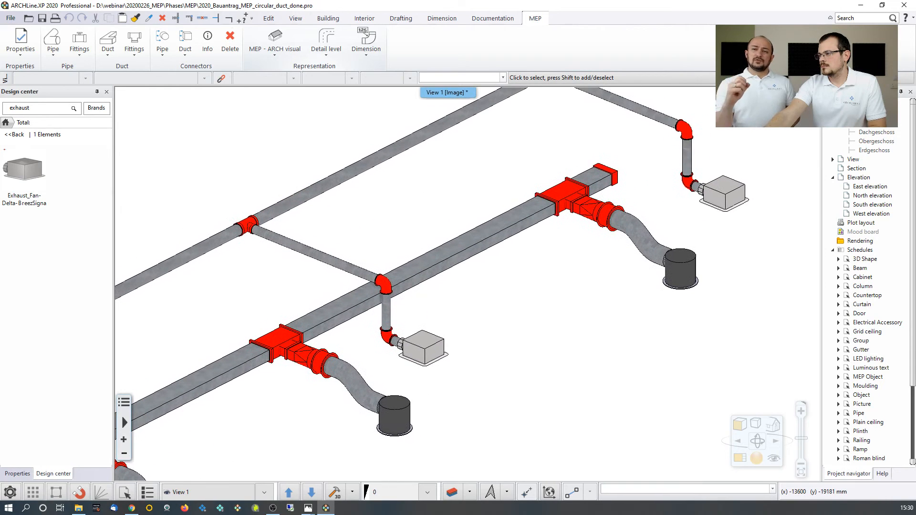
Compare the Arch only, MEP primary and MEP only representations of the upper floor in the 3D view.
left_click(263, 53)
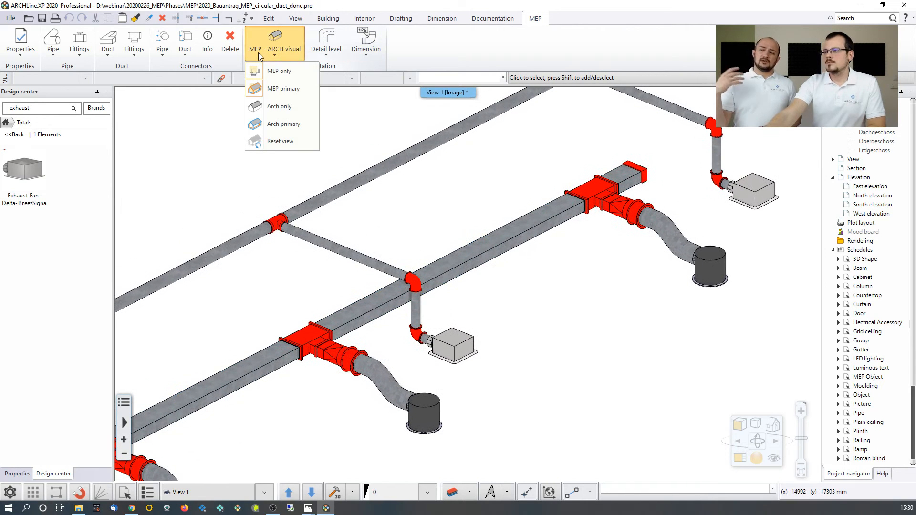
left_click(279, 106)
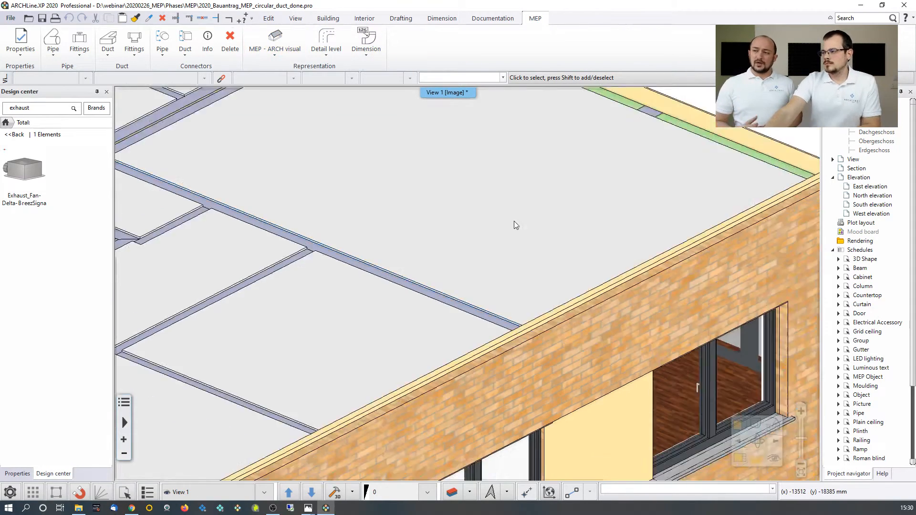
scroll(509, 224, "down", 5)
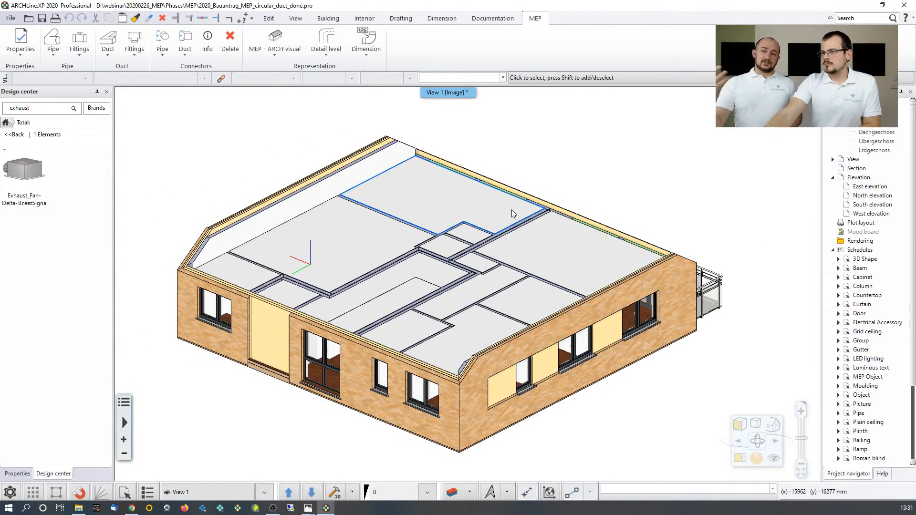
left_click(280, 55)
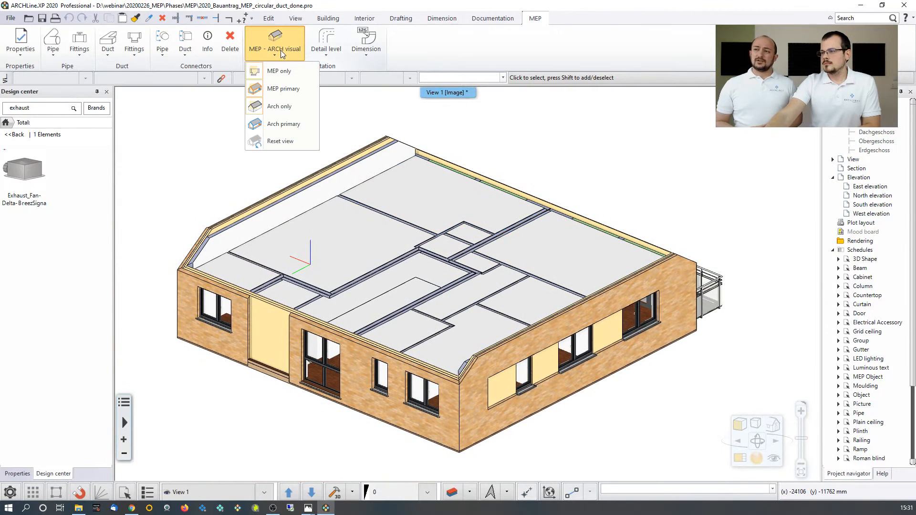
left_click(282, 89)
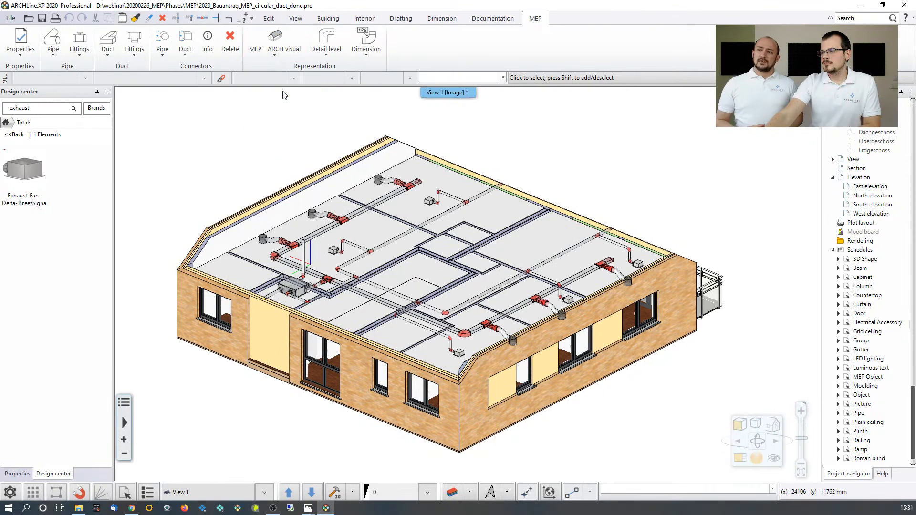
left_click(277, 55)
left_click(279, 71)
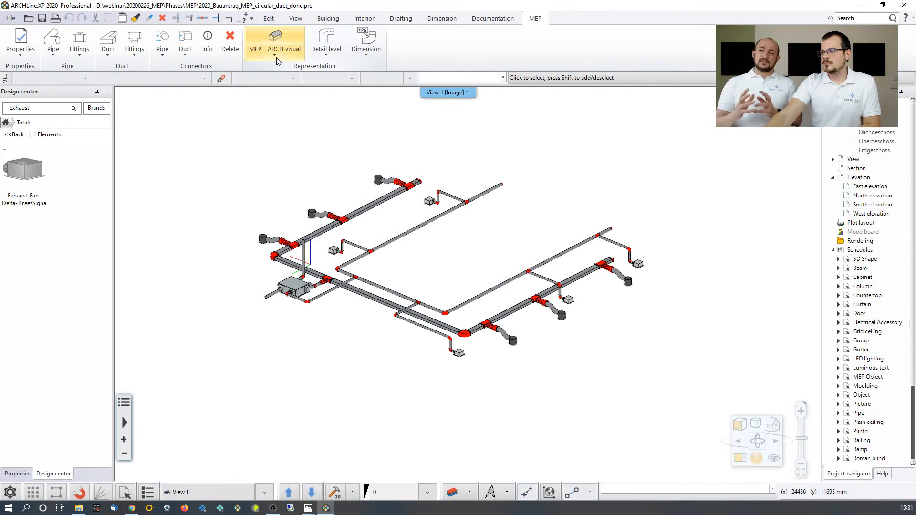
left_click(278, 58)
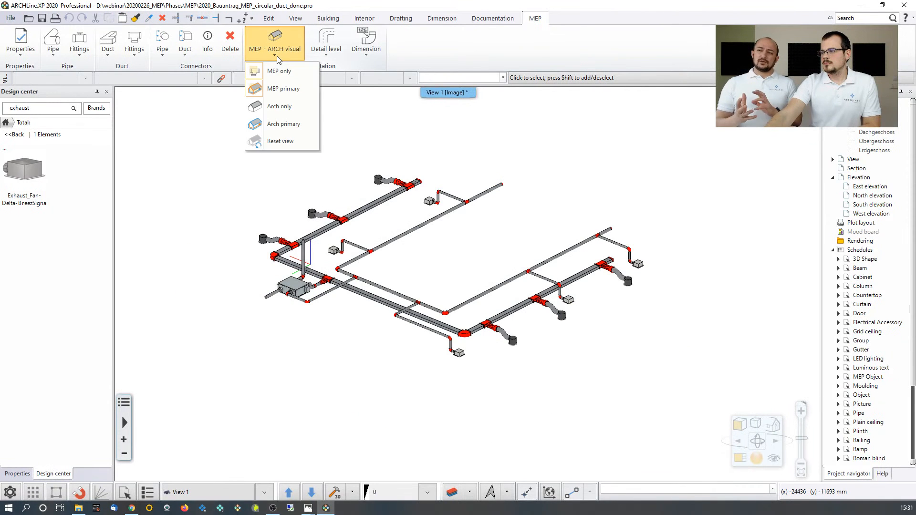
left_click(282, 89)
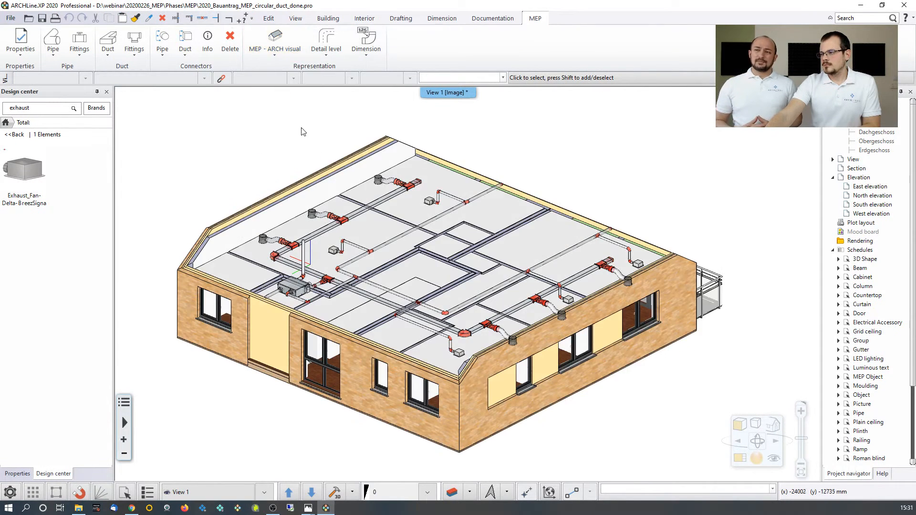
Reset the MEP-architecture representation of the 3D view and inspect the complete duct network from the balcony side.
left_click(287, 52)
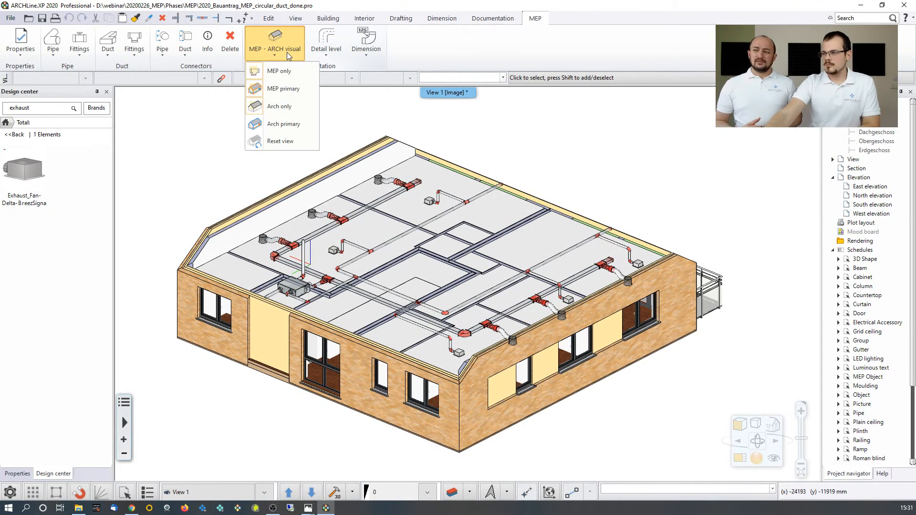
left_click(284, 141)
middle_click_drag(451, 240, 381, 240)
scroll(455, 266, "up", 3)
scroll(455, 266, "up", 2)
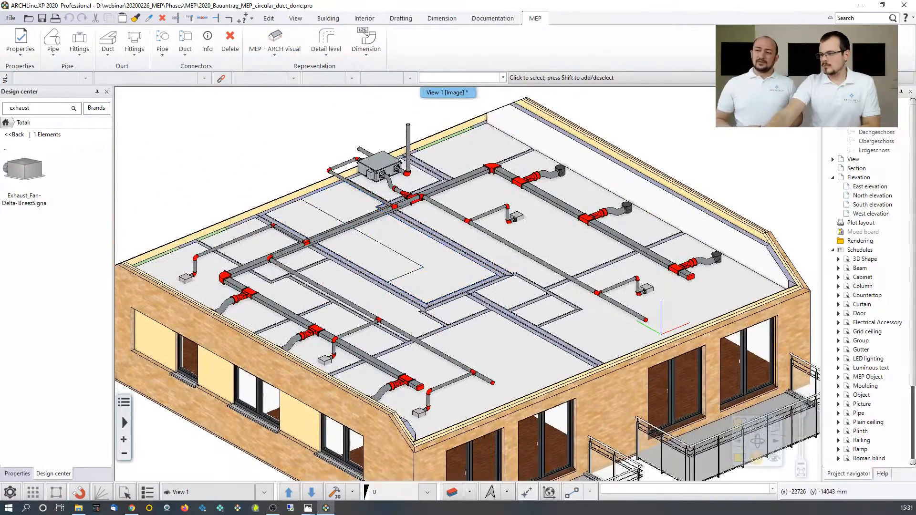
middle_click_drag(454, 262, 465, 280)
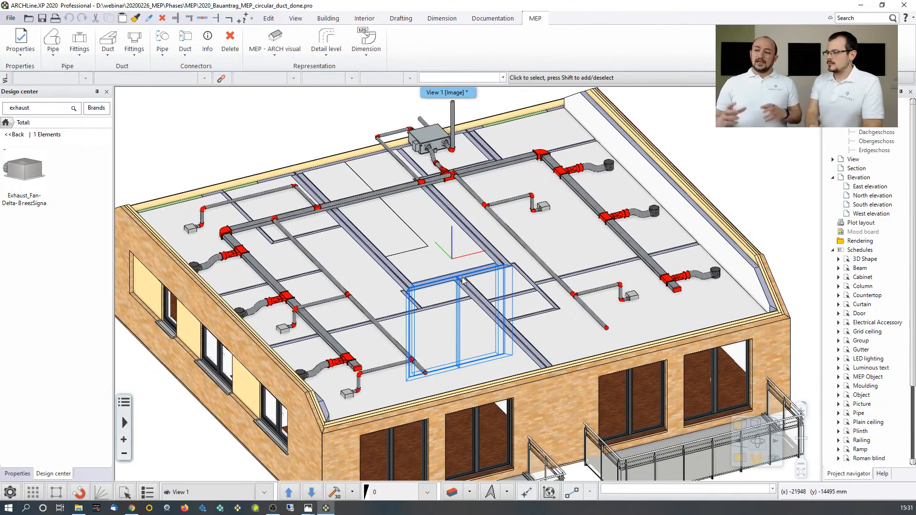
scroll(463, 281, "down", 5)
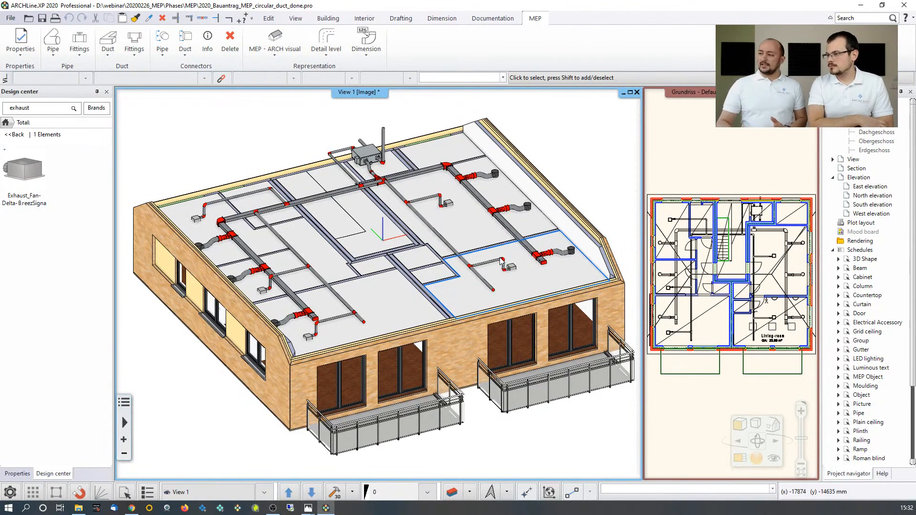
Make the Obergeschoss floor plan the main view, fit it to the window and open tag creation.
left_click(737, 308)
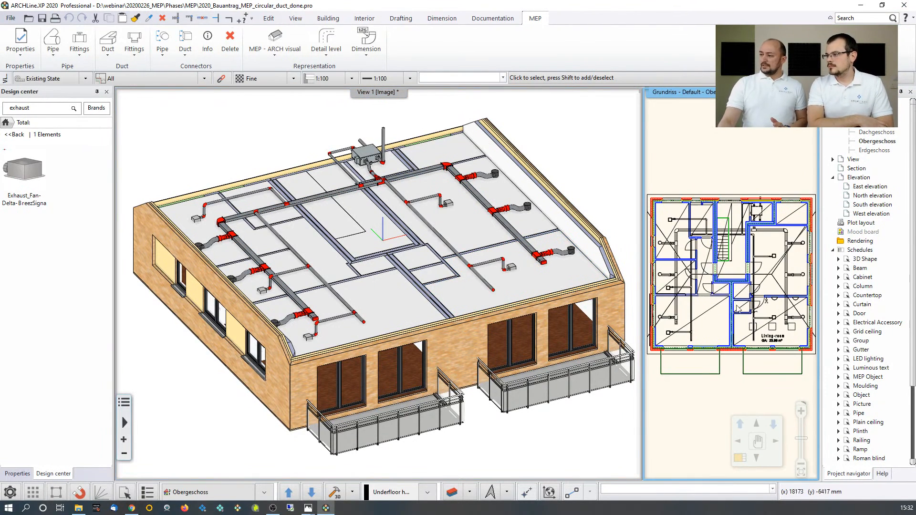
left_click(739, 458)
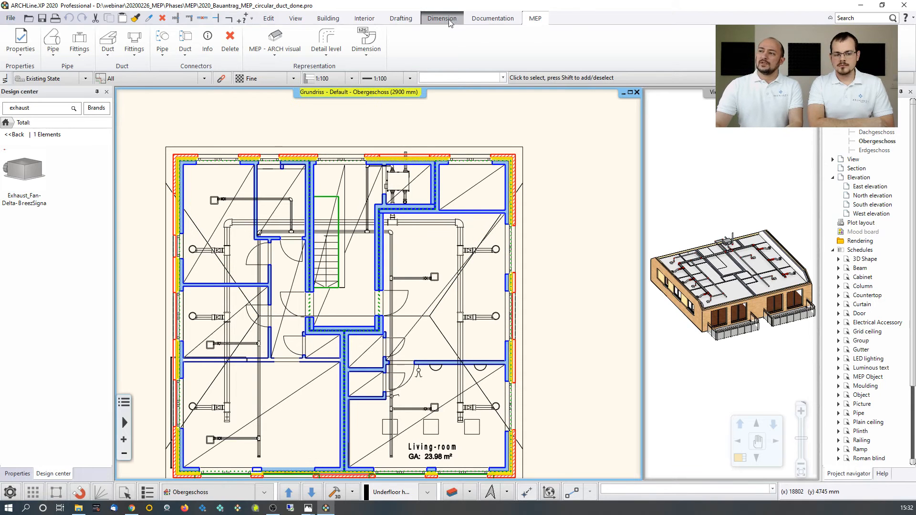
left_click(492, 18)
left_click(336, 56)
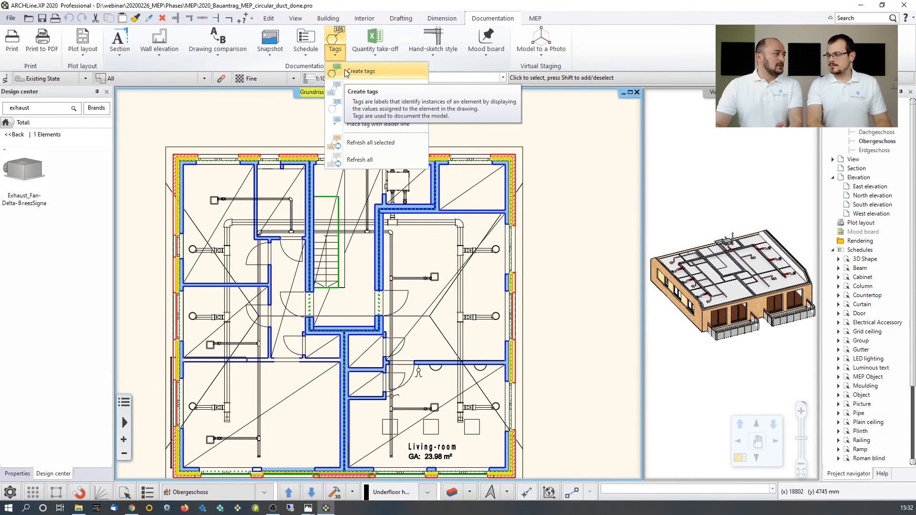
left_click(347, 73)
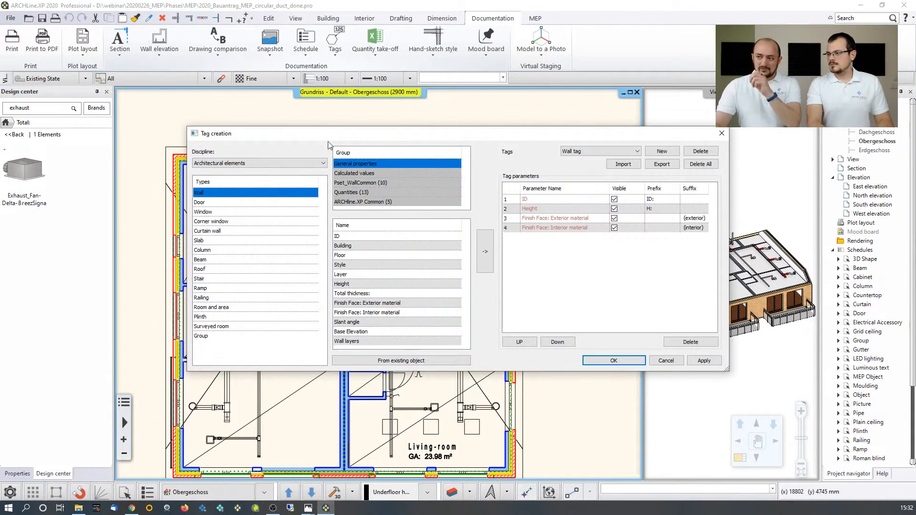
Set the tag discipline to MEP design, review the Pipe tag's parameters and choose the MEP Object type.
left_click(278, 163)
left_click(238, 193)
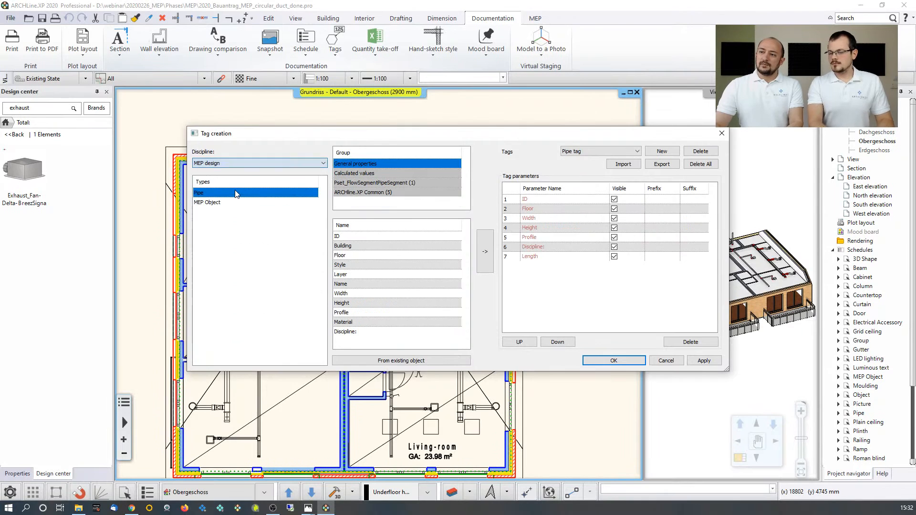
left_click(208, 202)
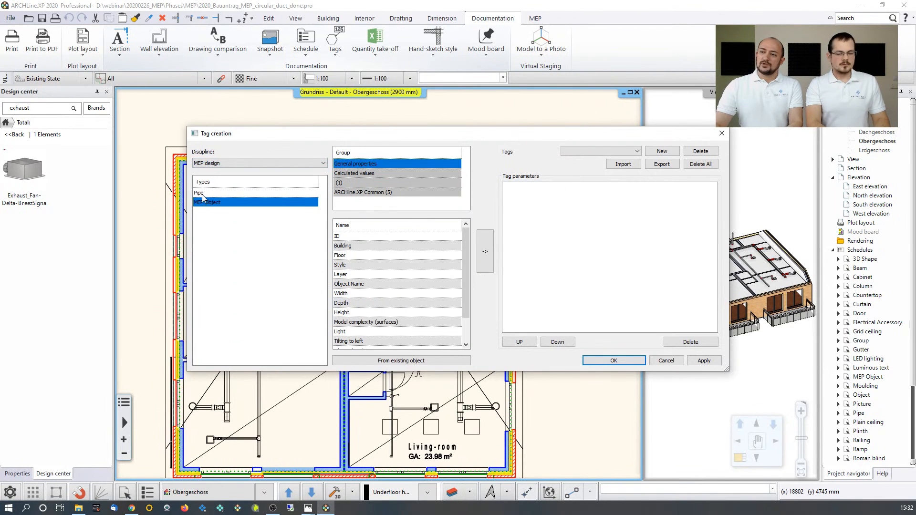
left_click(202, 193)
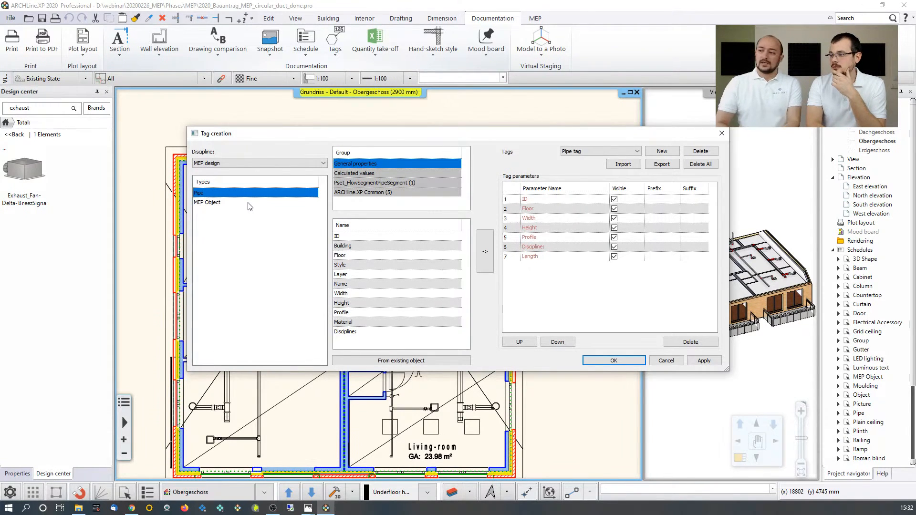
left_click(200, 203)
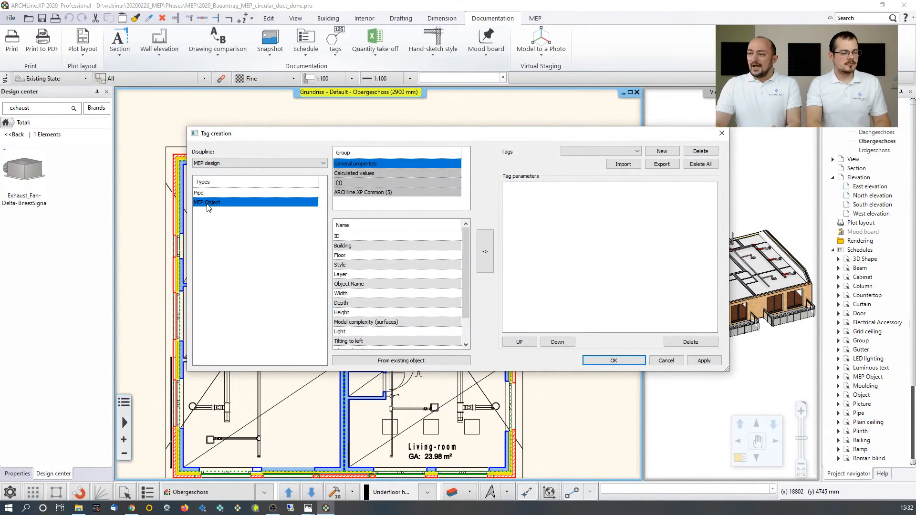
Create an MEP Object tag containing the Object Name and Connector elements parameters.
left_click(356, 284)
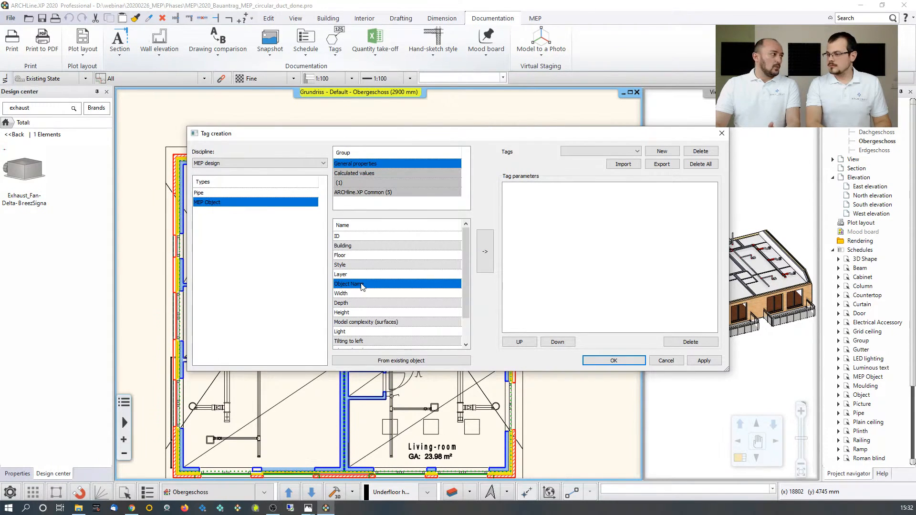
left_click(485, 252)
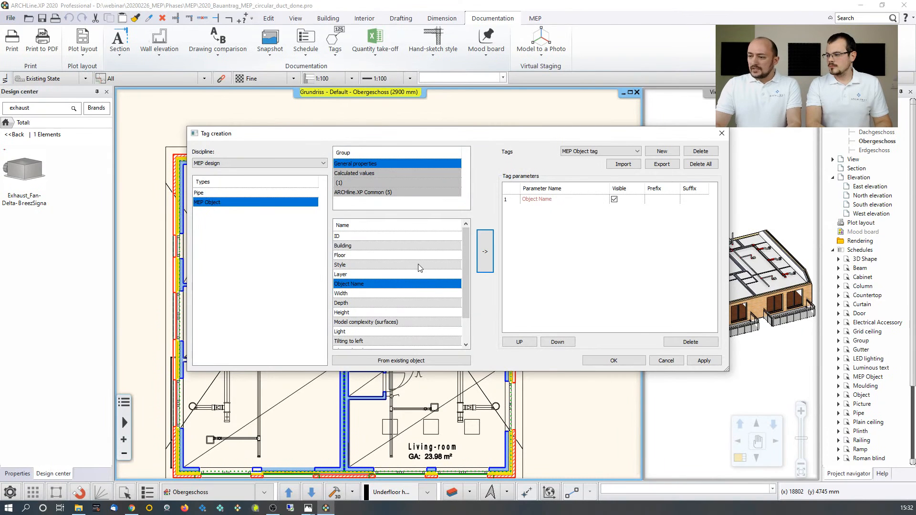
scroll(403, 286, "down", 1)
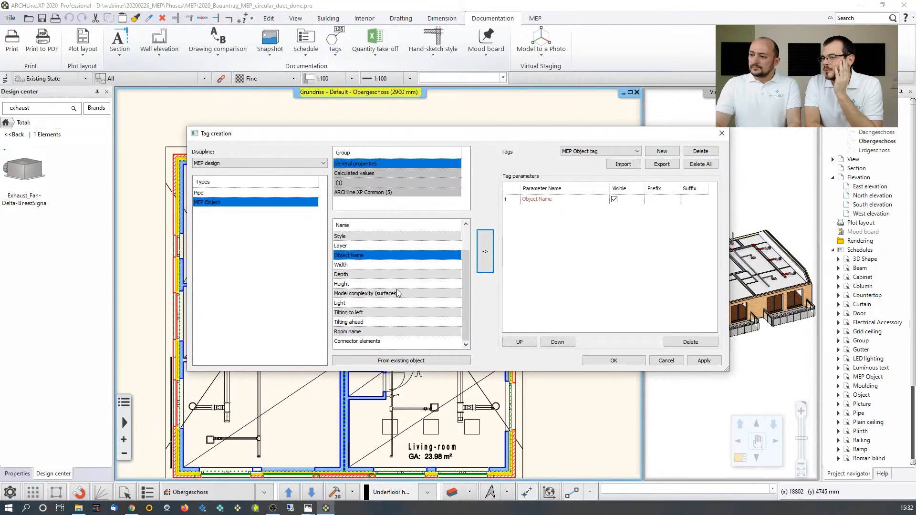
left_click(359, 341)
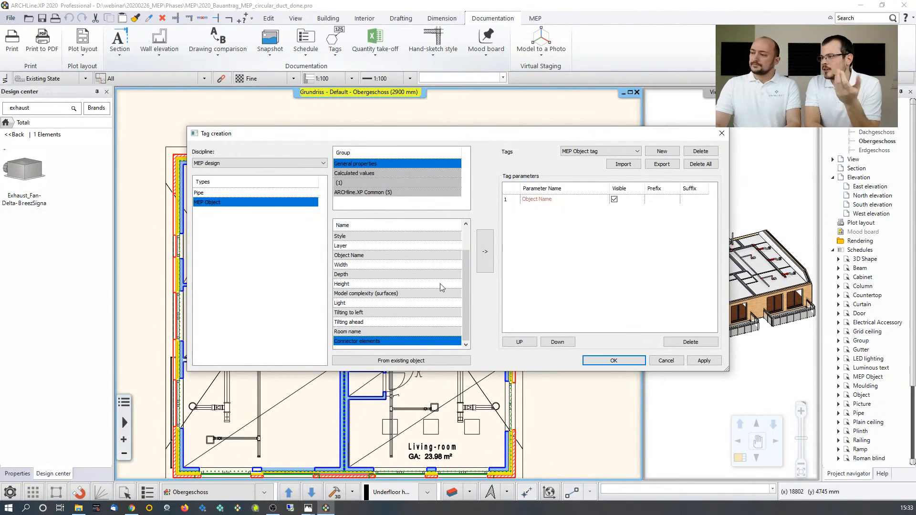
left_click(485, 251)
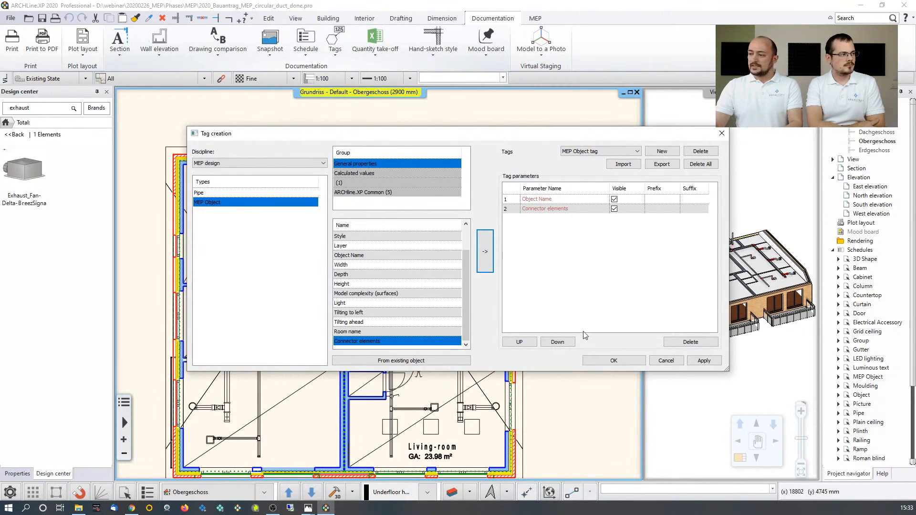
left_click(614, 361)
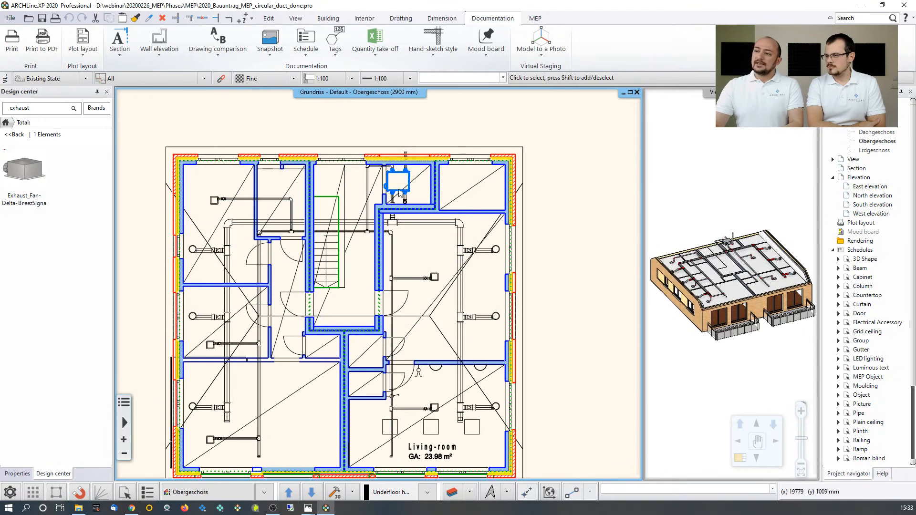
Check the font size in the default text properties without changing anything.
left_click(340, 60)
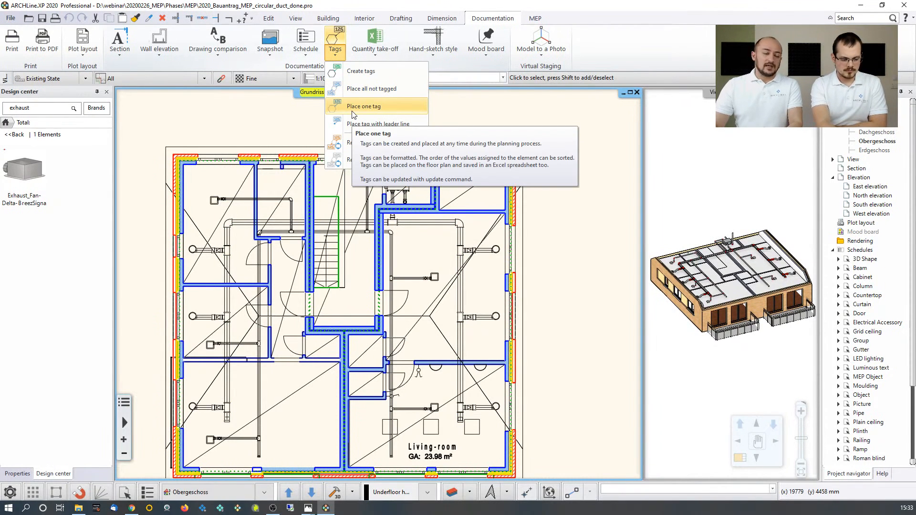
left_click(251, 119)
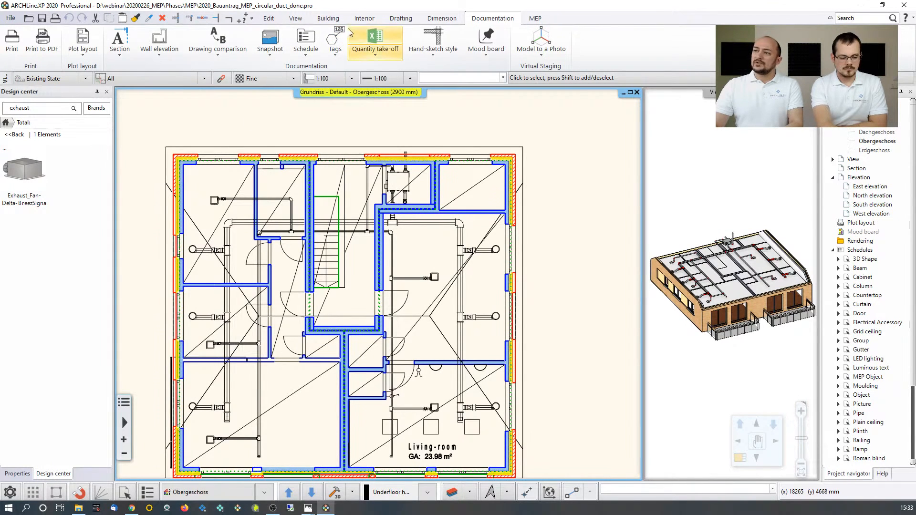
left_click(401, 19)
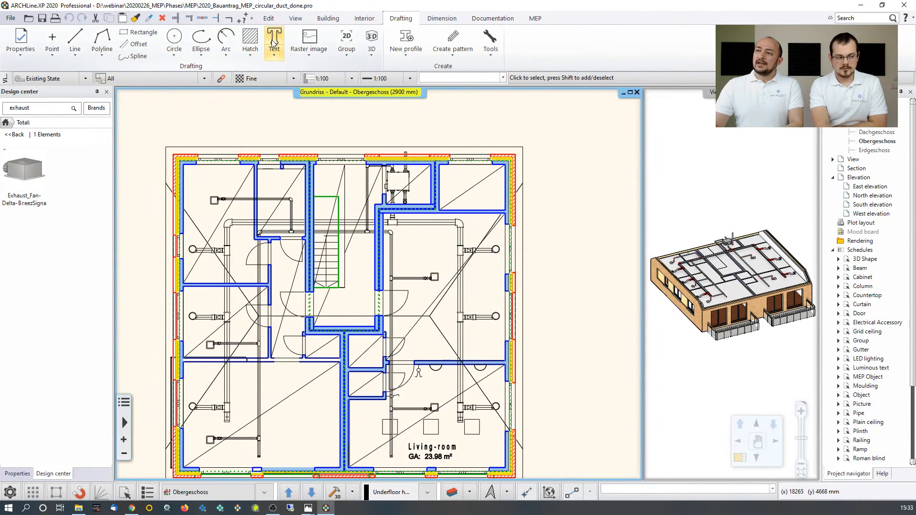
right_click(273, 40)
left_click(292, 54)
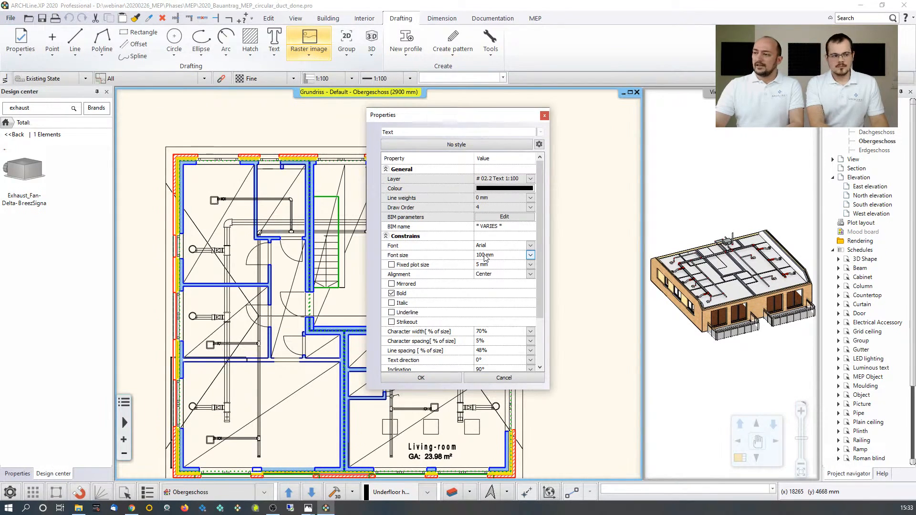
left_click(516, 379)
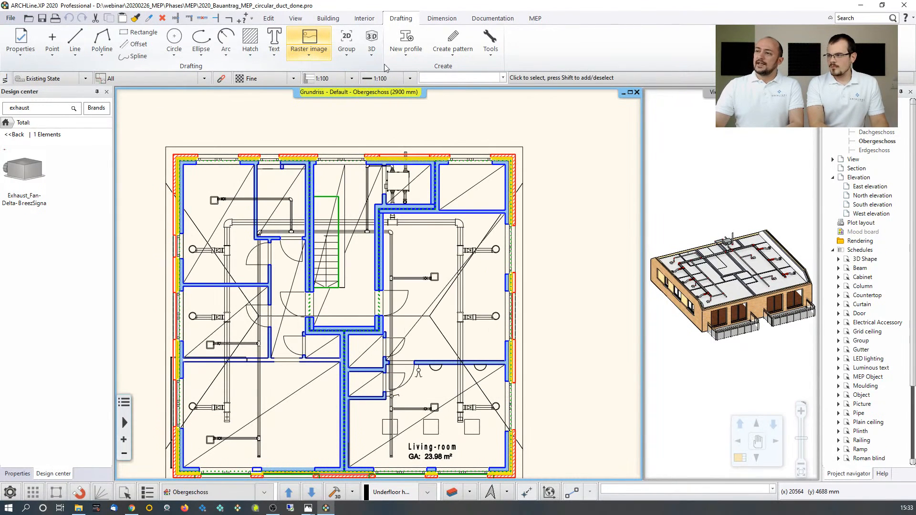
Place a single MEP Object tag from the MEP design discipline on the heat exchanger in the Obergeschoss floor plan.
left_click(534, 19)
left_click(492, 19)
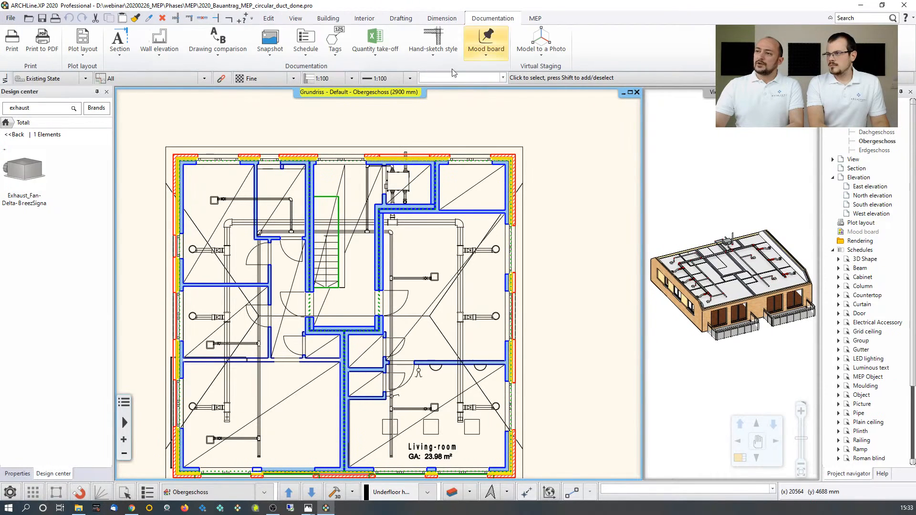
left_click(335, 48)
left_click(353, 106)
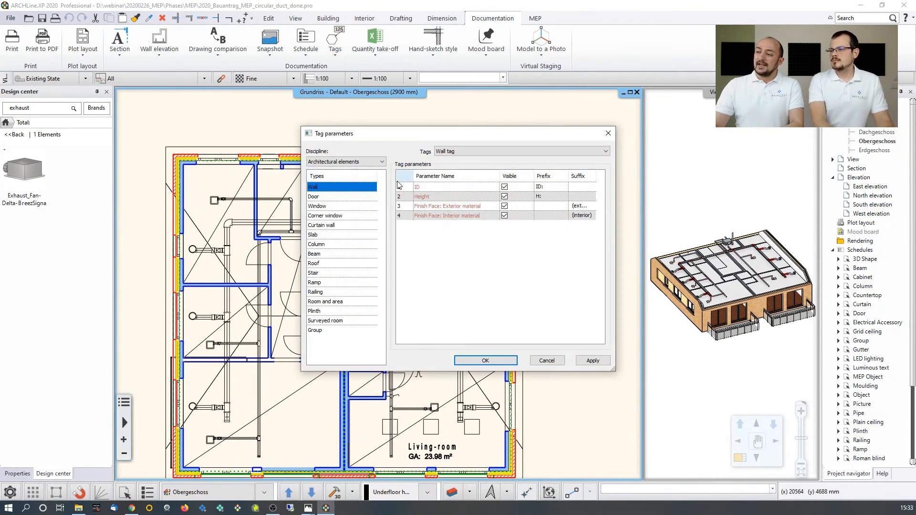
left_click(341, 162)
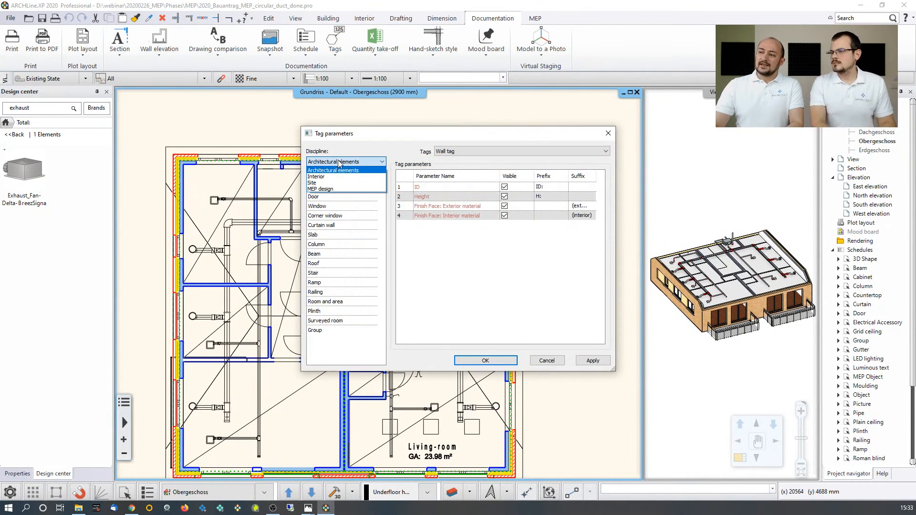
left_click(321, 188)
left_click(321, 196)
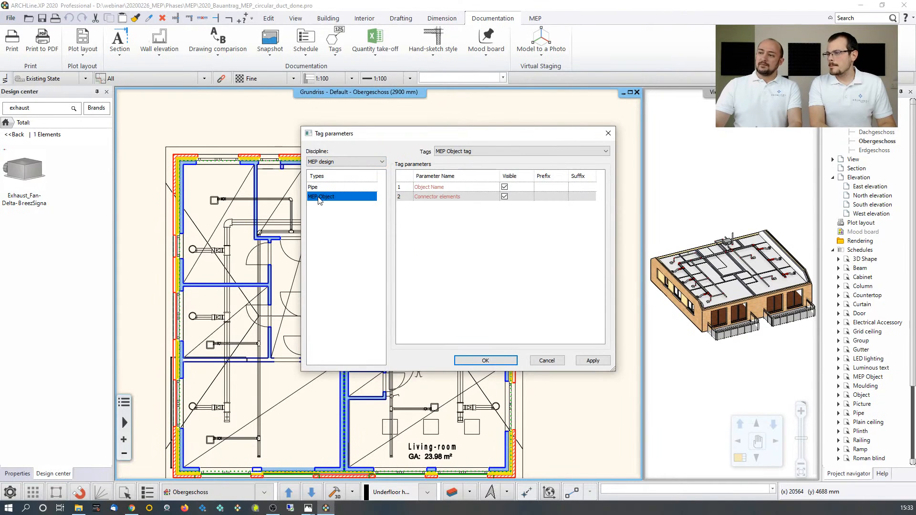
left_click(497, 361)
scroll(416, 203, "up", 2)
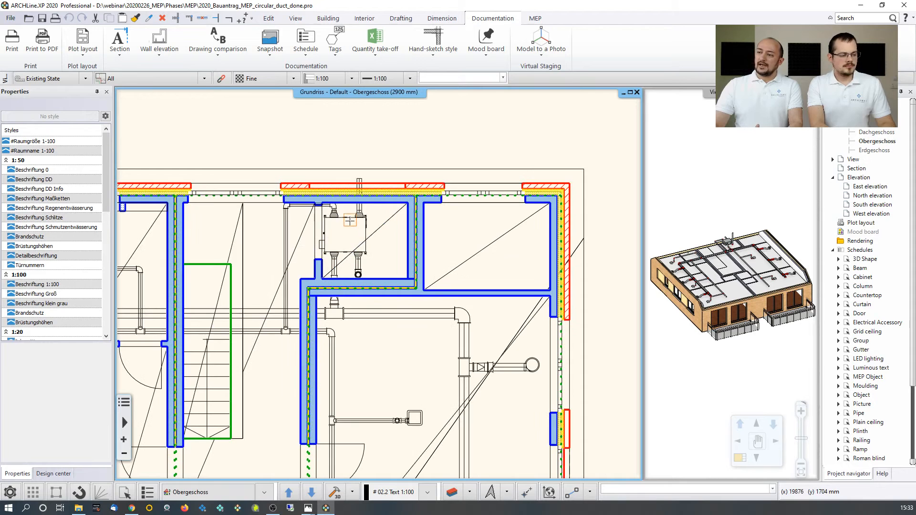
left_click(351, 223)
left_click(348, 222)
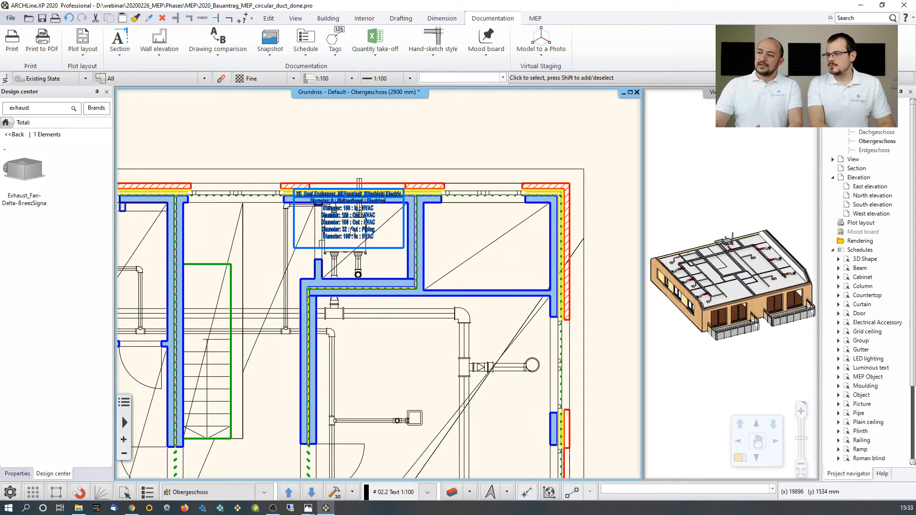
Move the heat exchanger's tag straight up out of the building to the empty area beyond the exterior wall.
left_click(345, 232)
right_click(355, 224)
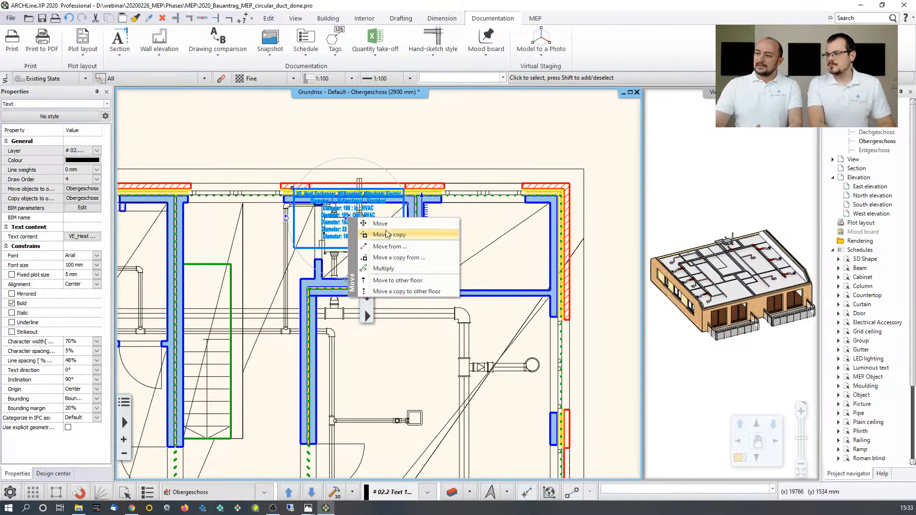
left_click(380, 223)
left_click(348, 220)
middle_click_drag(350, 200, 350, 240)
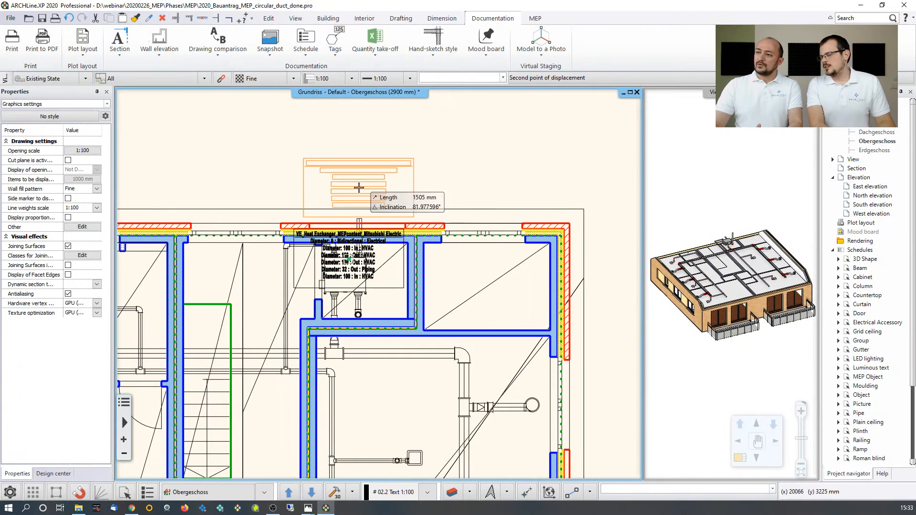
left_click(351, 178)
left_click(193, 166)
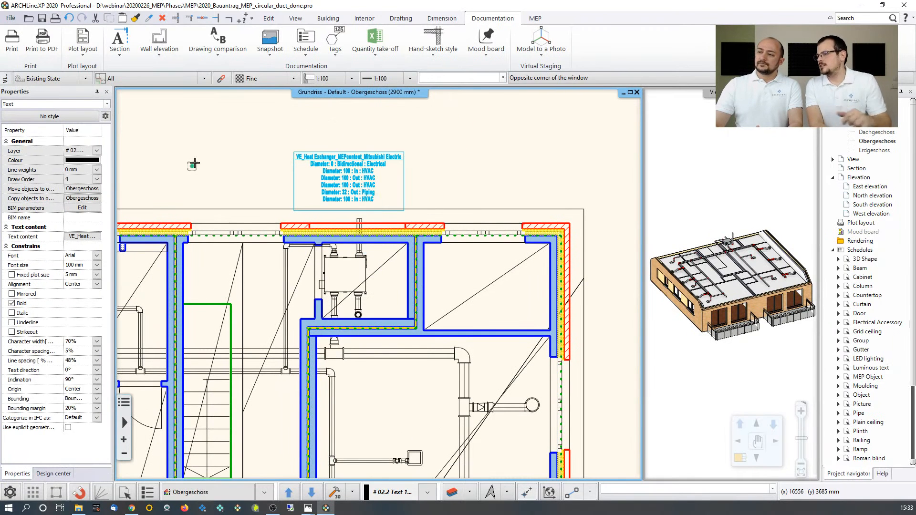
Add a pointer line from the tag to the heat exchanger.
left_click(400, 191)
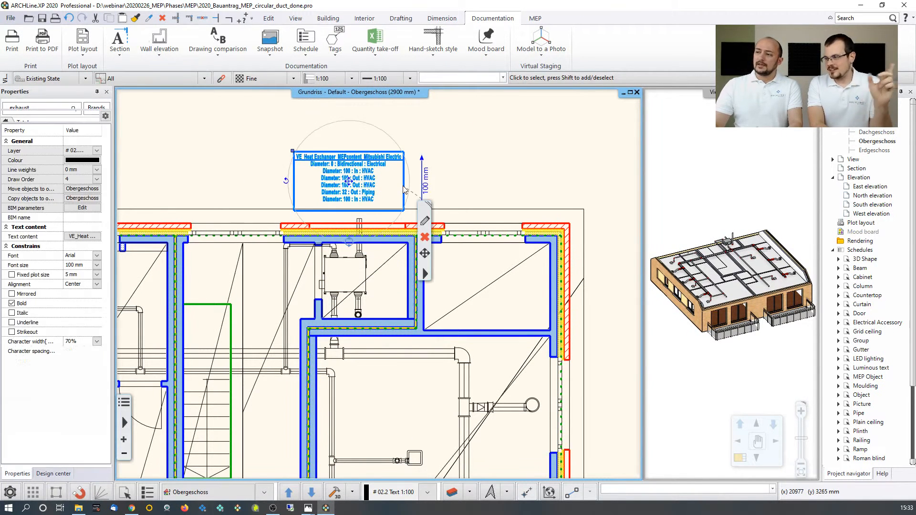
left_click(423, 273)
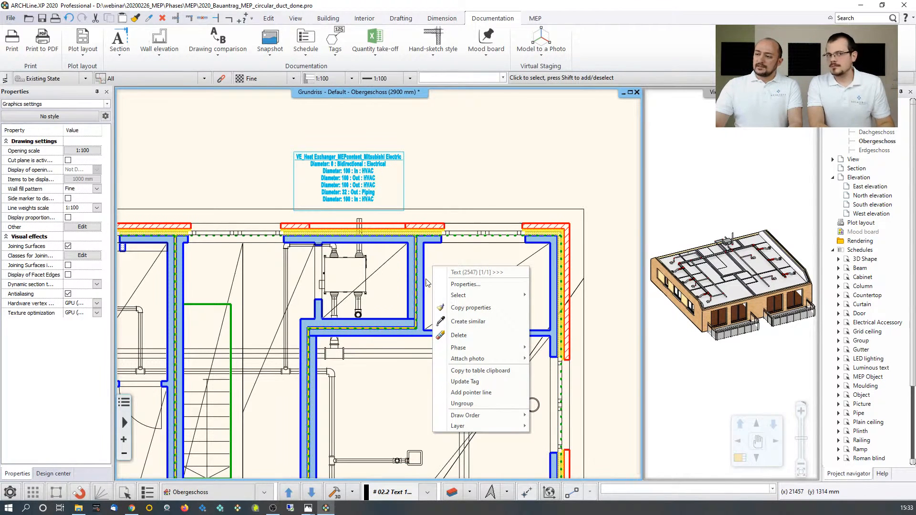
left_click(482, 393)
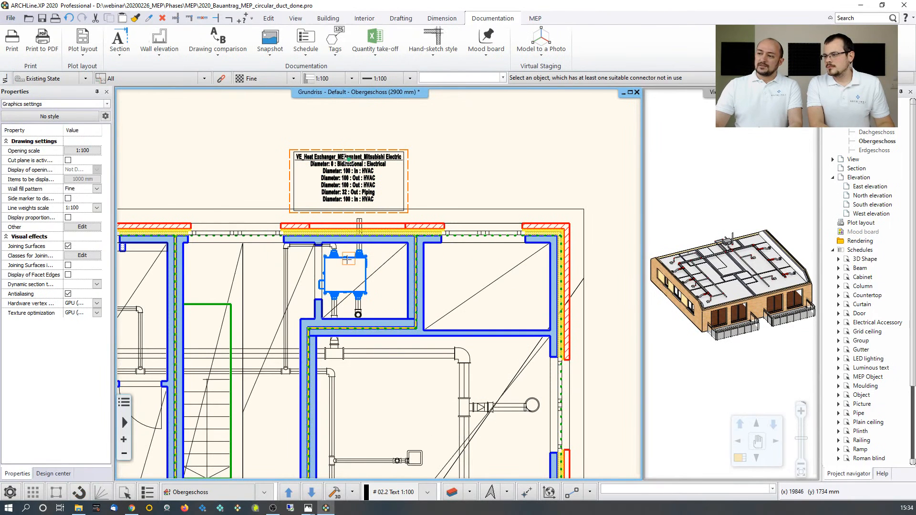
left_click(349, 264)
Move the heat exchanger's tag further to the upper left, keeping it outside the building, and deselect it.
left_click(293, 176)
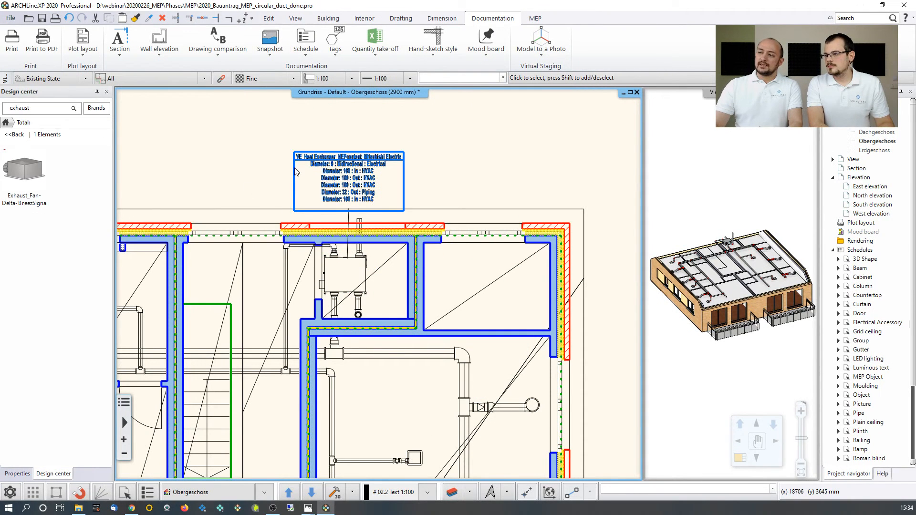
left_click(337, 57)
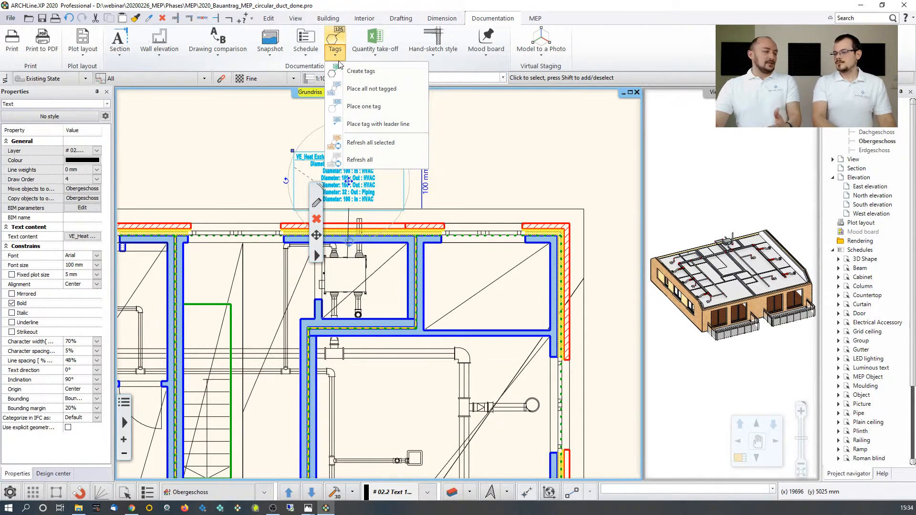
left_click(342, 142)
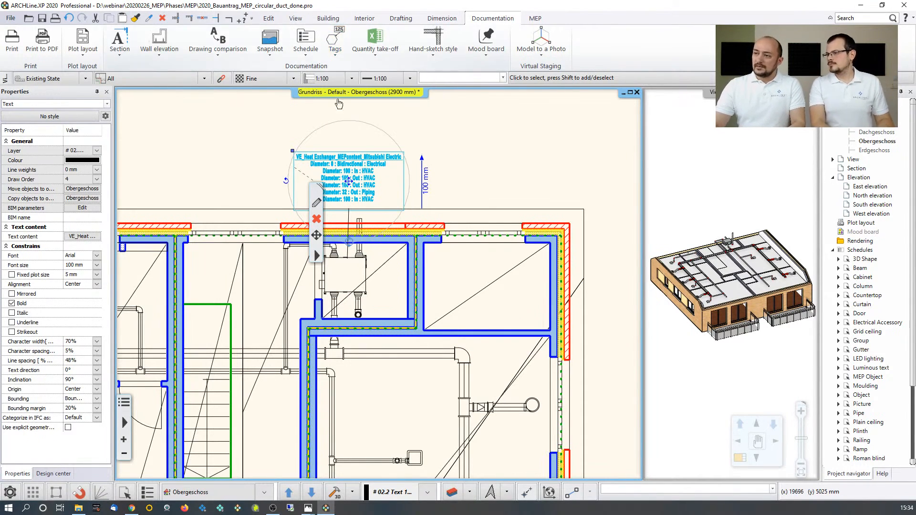
right_click(347, 179)
left_click(382, 188)
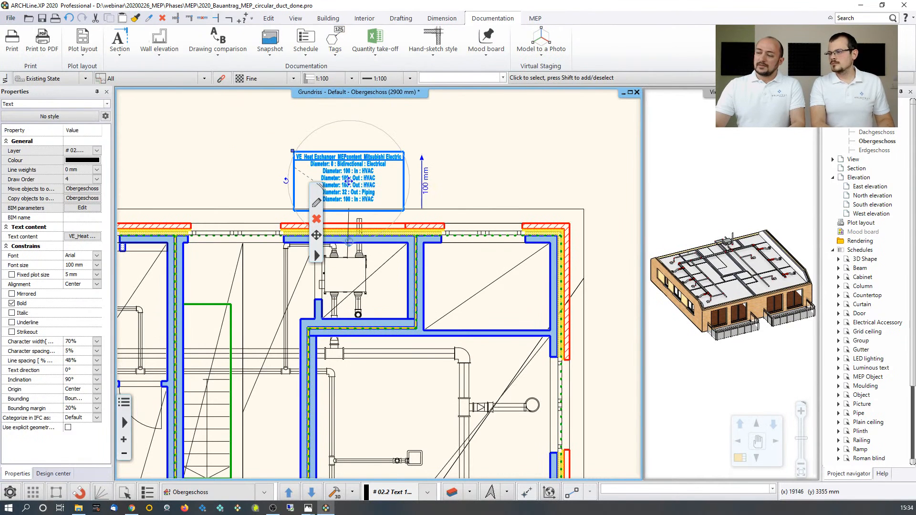
left_click(256, 163)
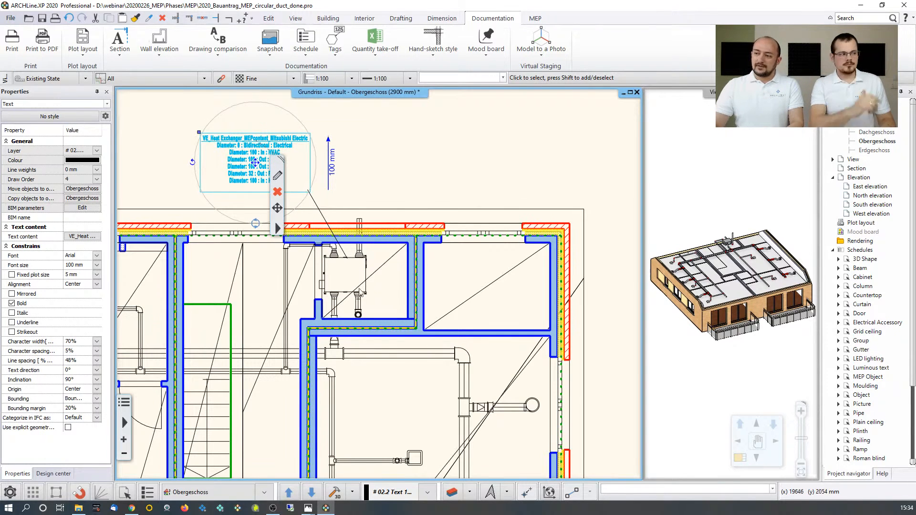
key("Escape")
scroll(316, 204, "up", 2)
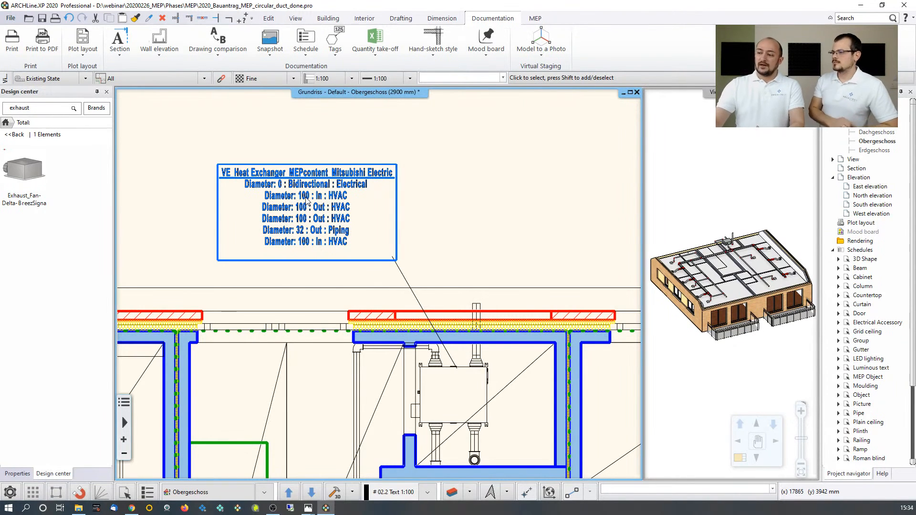
Quit the ventilation project without saving and open the project 2020_Bauantrag_underfloor_heating_START.pro.
scroll(480, 179, "down", 3)
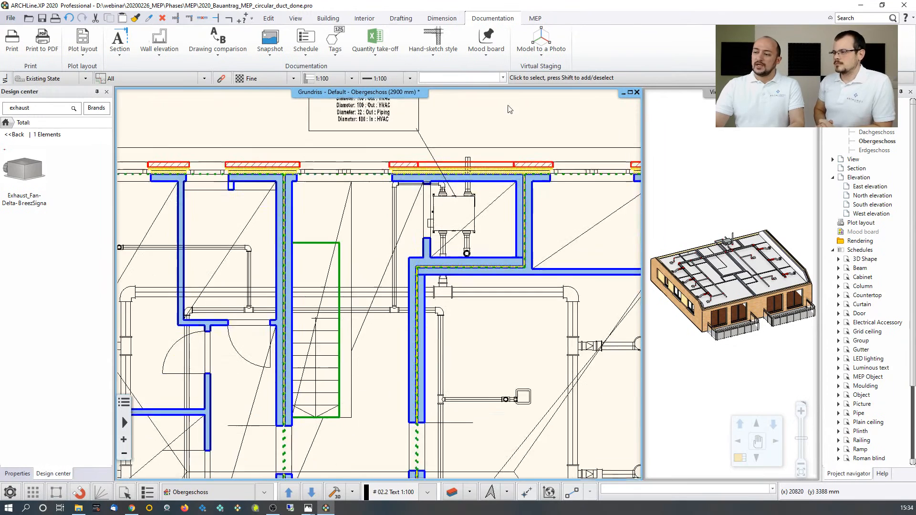
scroll(462, 287, "down", 3)
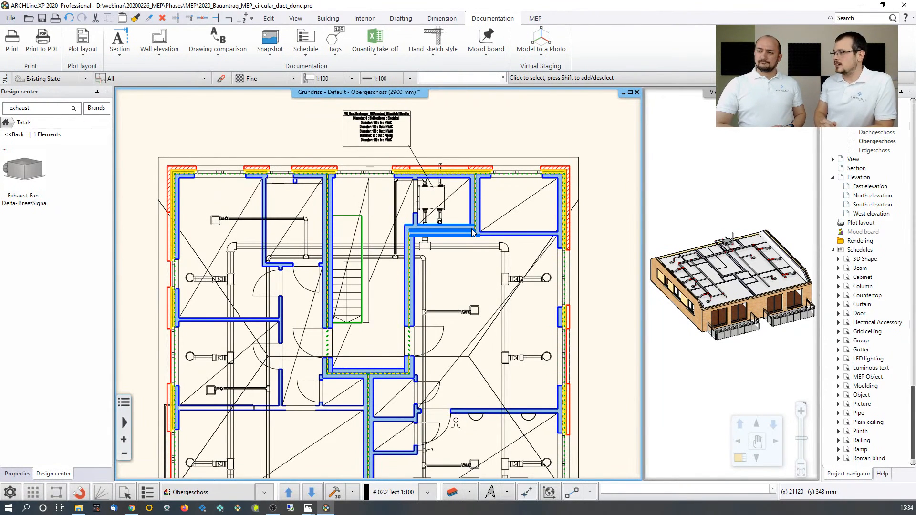
scroll(415, 162, "down", 3)
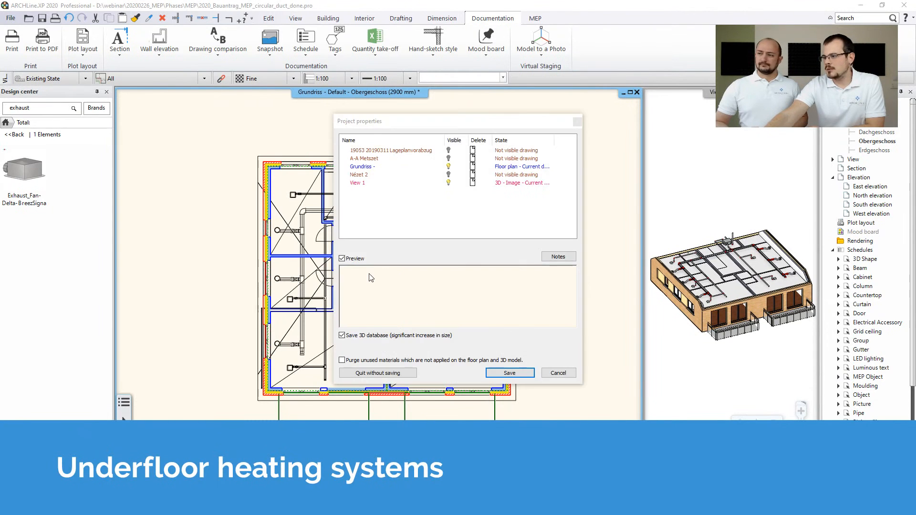
left_click(387, 371)
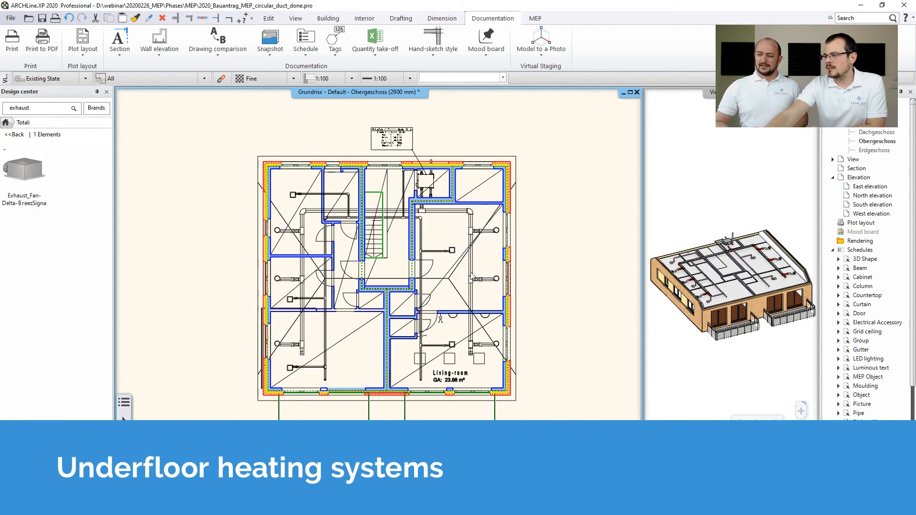
left_click(475, 275)
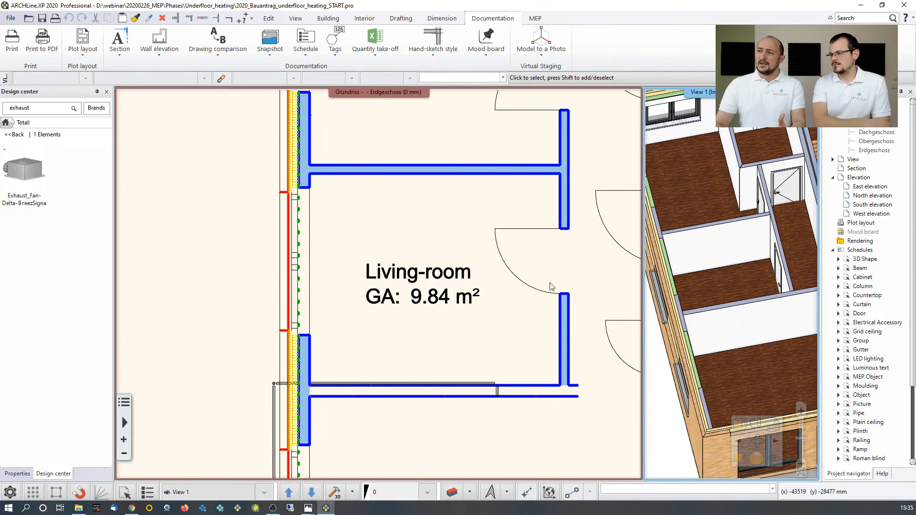
Start Underfloor heating and outline the 9.84 m² Living-room as a closed shape through its four inner wall corners.
left_click(535, 18)
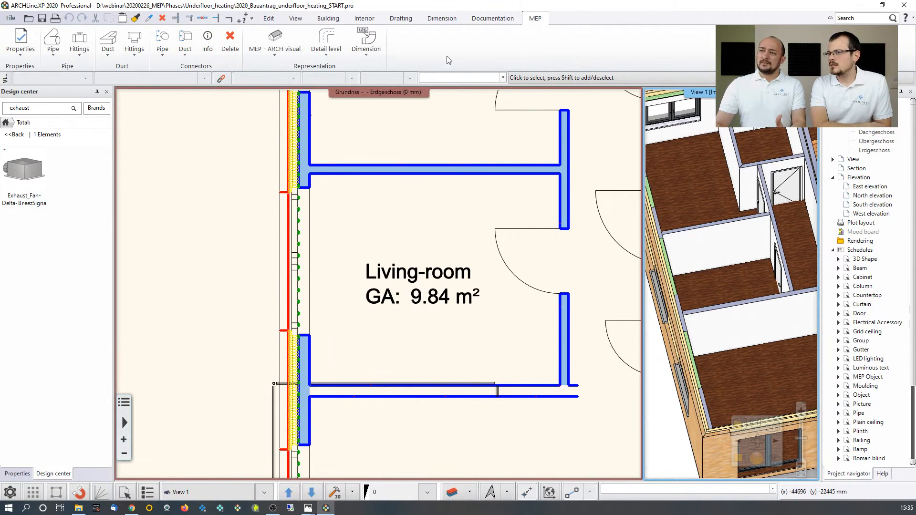
left_click(53, 45)
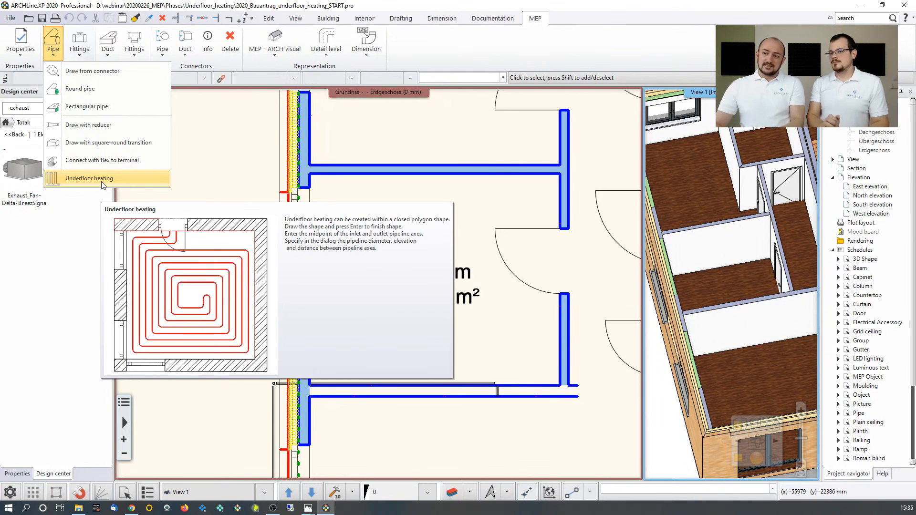
left_click(89, 178)
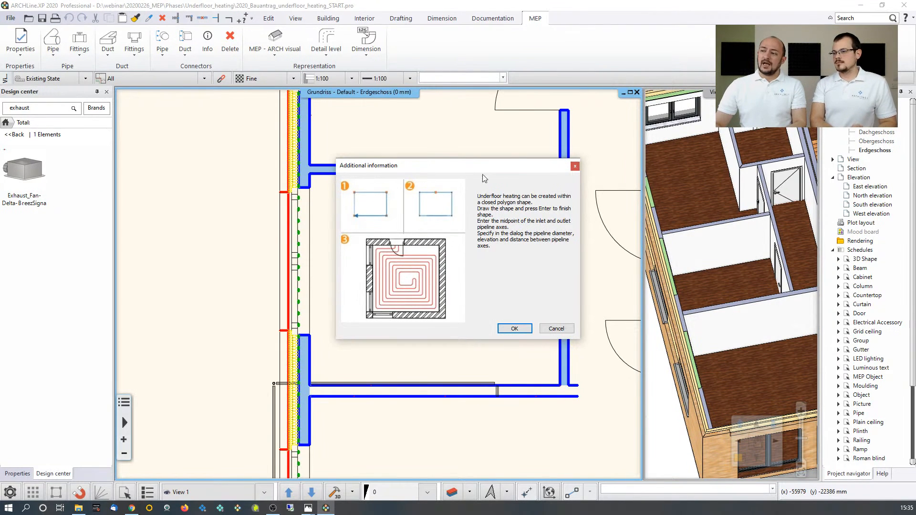
left_click(511, 330)
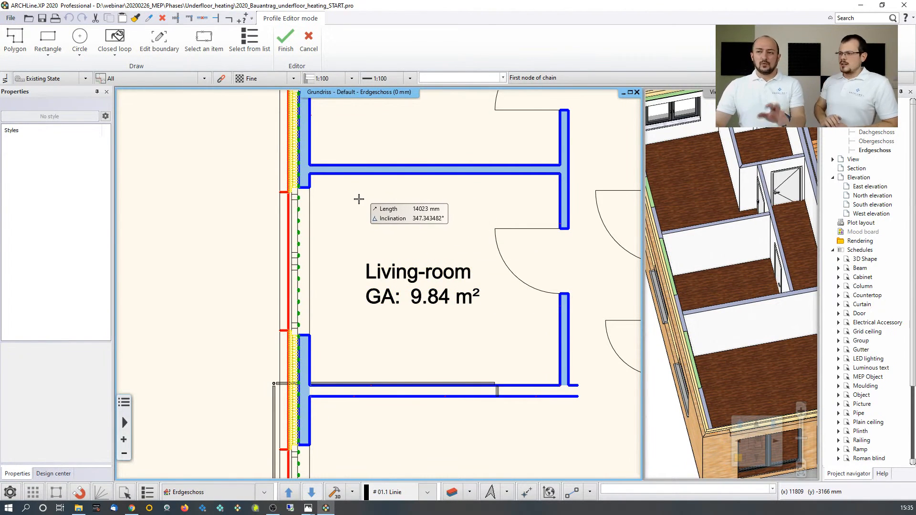
left_click(310, 173)
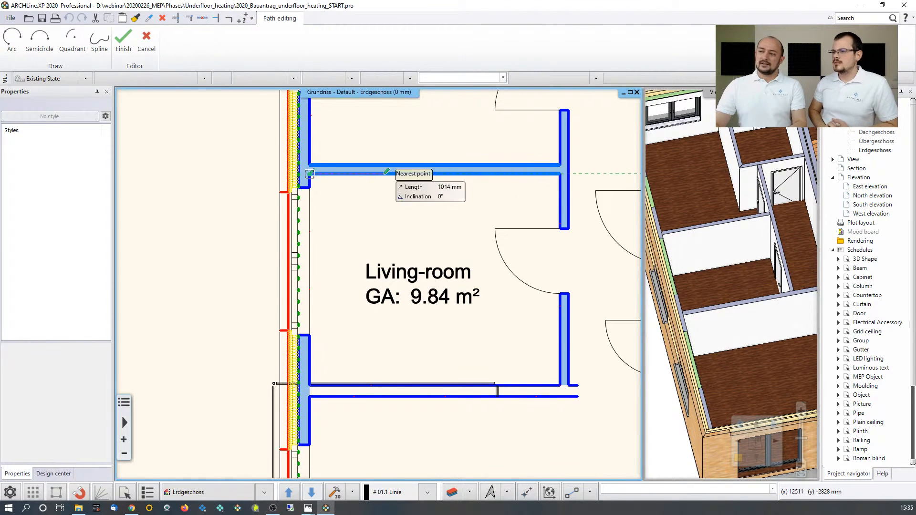
left_click(560, 173)
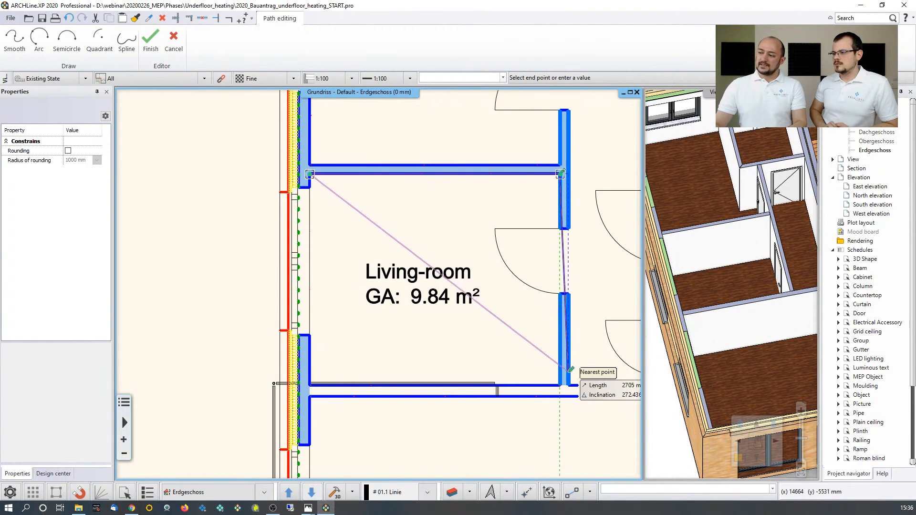
left_click(560, 386)
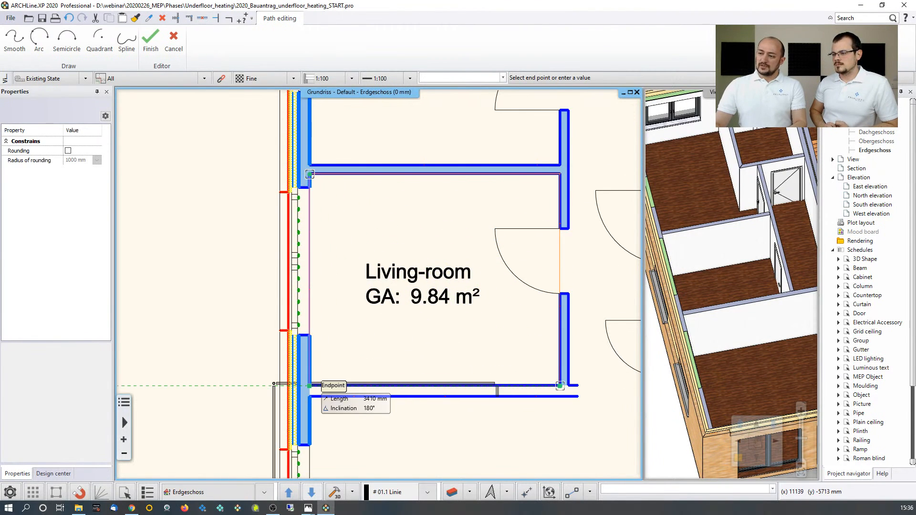
left_click(310, 385)
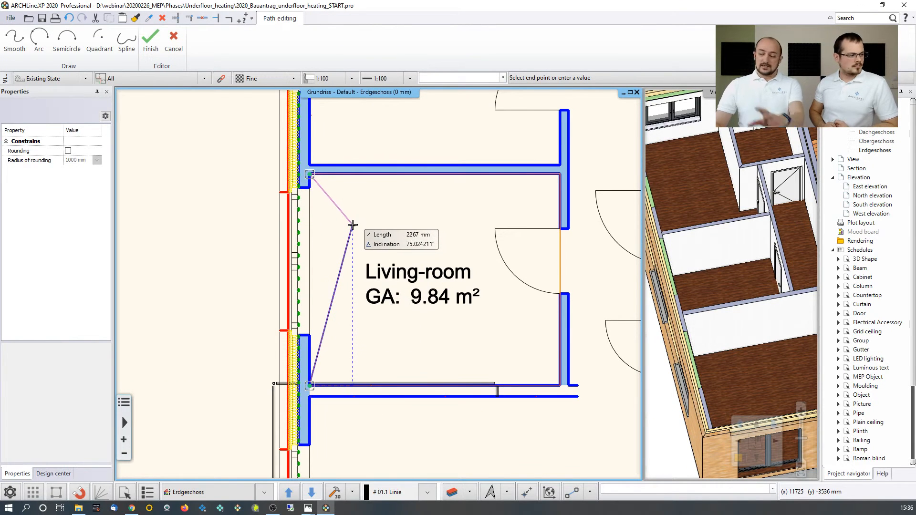
key("Return")
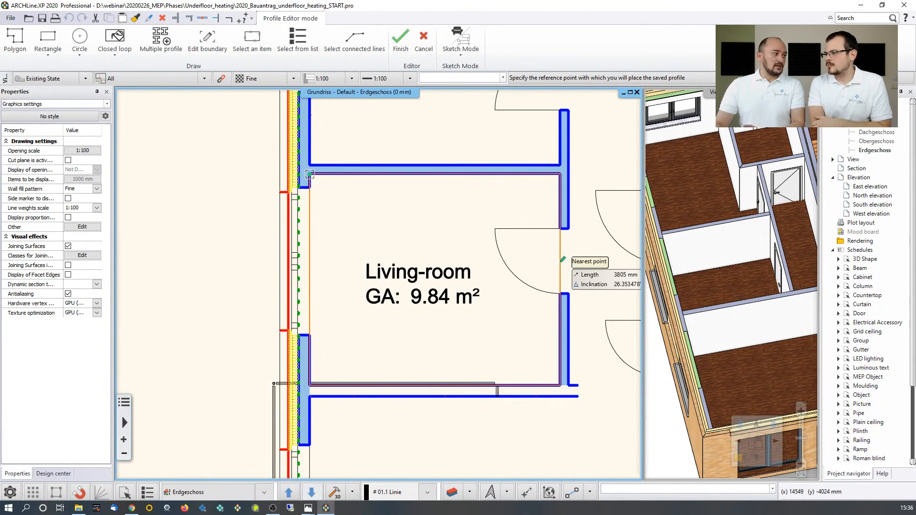
Create the heating loop with its inlet at the door opening, using 20 mm pipe, 150 mm spacing, -100 mm elevation and 100 mm wall distance.
left_click(561, 260)
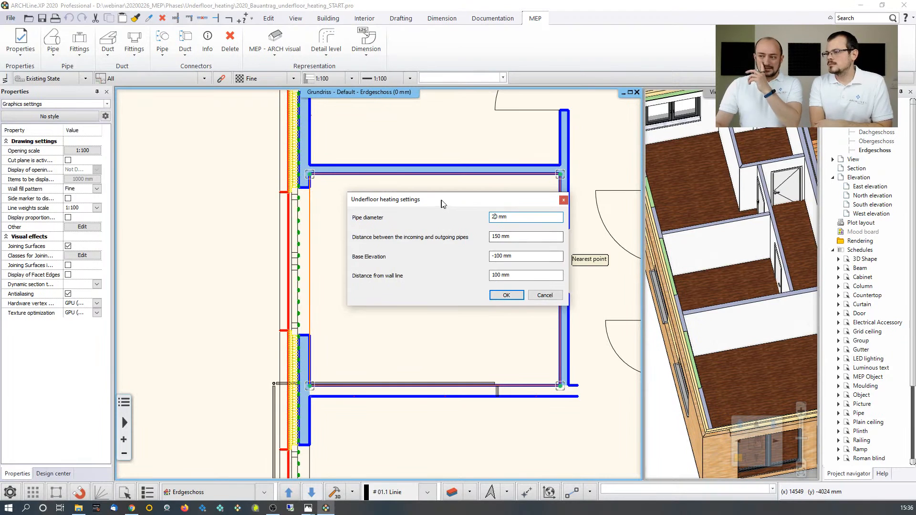
left_click_drag(585, 147, 591, 144)
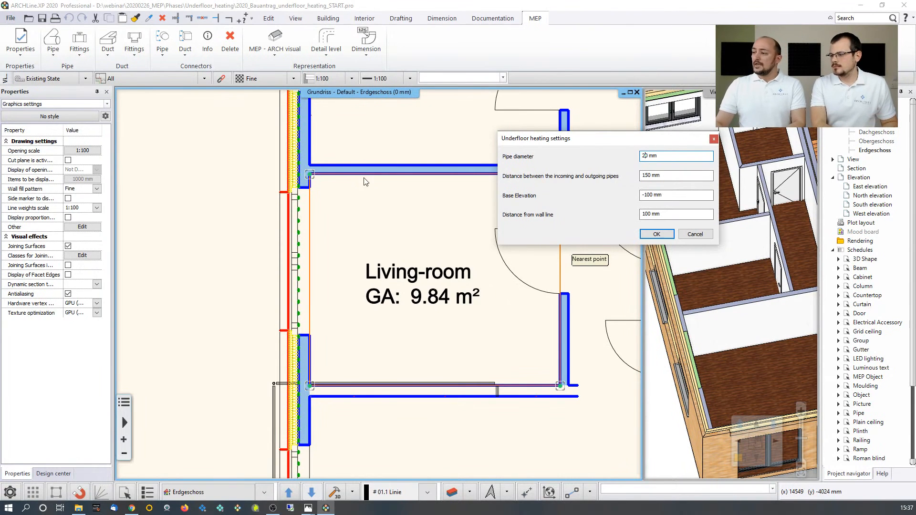
left_click(665, 236)
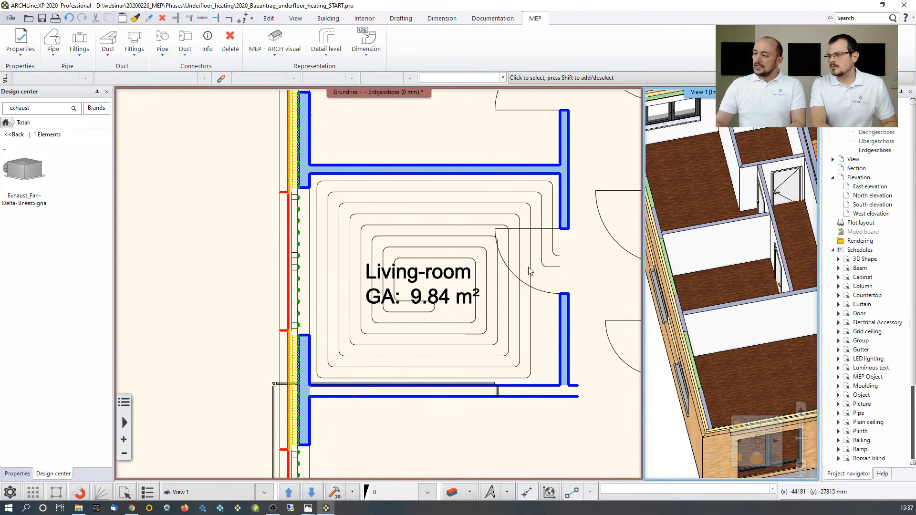
Rebuild the 3D model for the current floor only, with all element types included at High resolution.
left_click(510, 305)
scroll(461, 317, "down", 5)
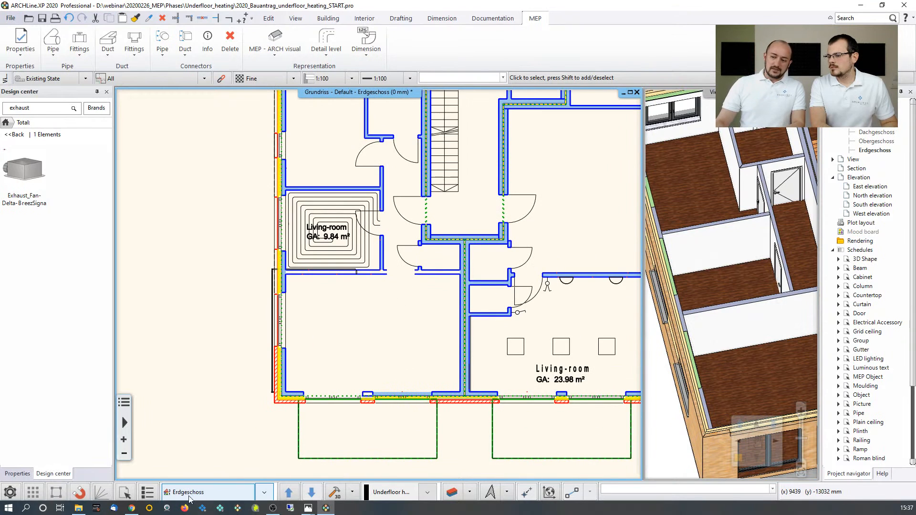
left_click(352, 492)
left_click(382, 420)
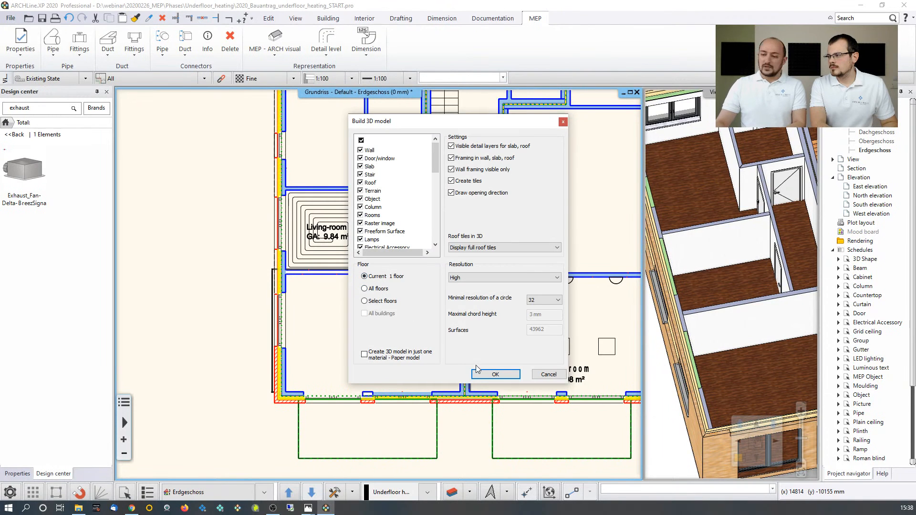
left_click(491, 373)
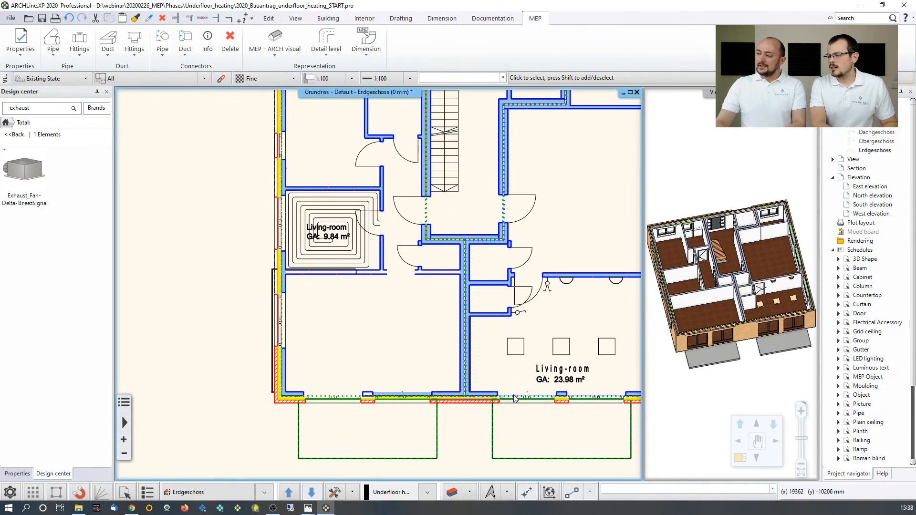
Make the 3D view the main view and set its representation to MEP primary, focusing on the Living-room's heating loop.
left_click(670, 314)
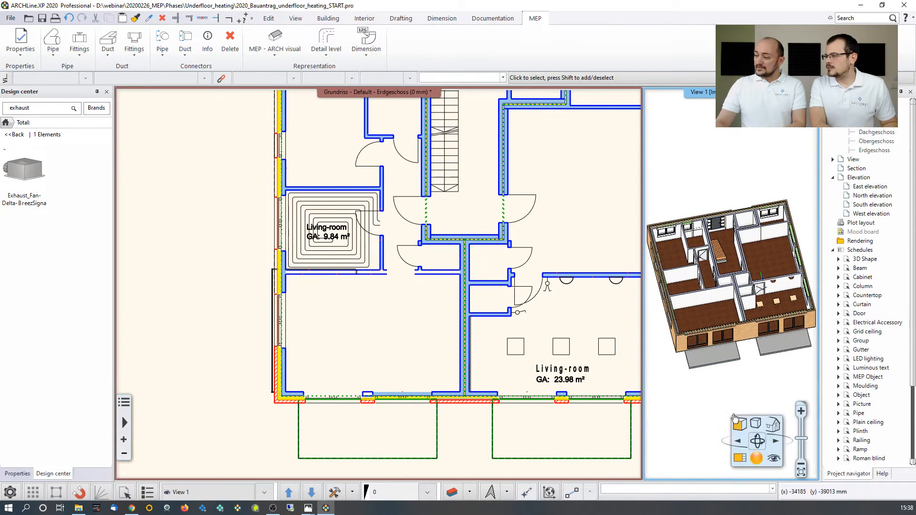
left_click(743, 459)
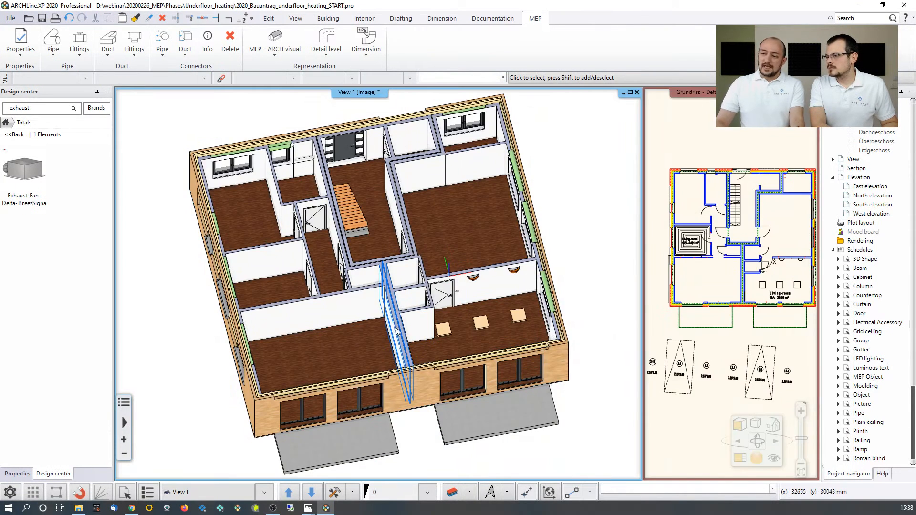
middle_click_drag(405, 330, 270, 115)
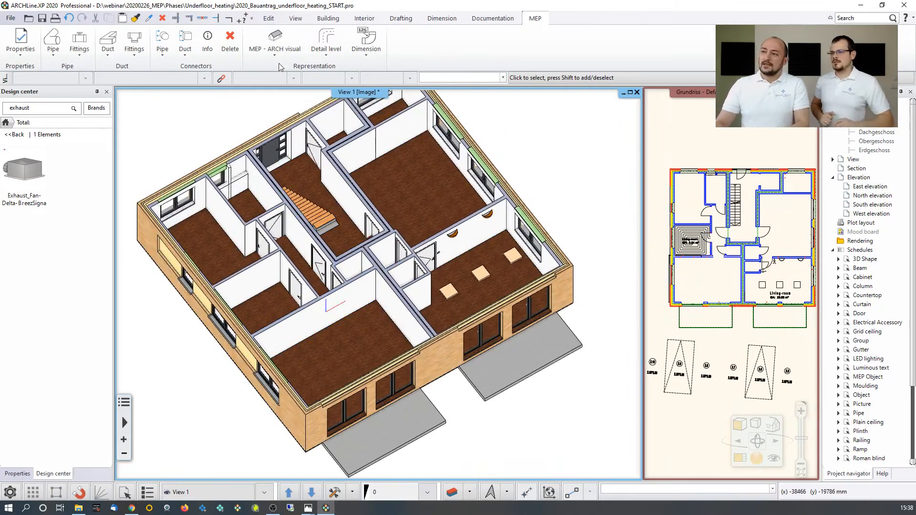
left_click(275, 45)
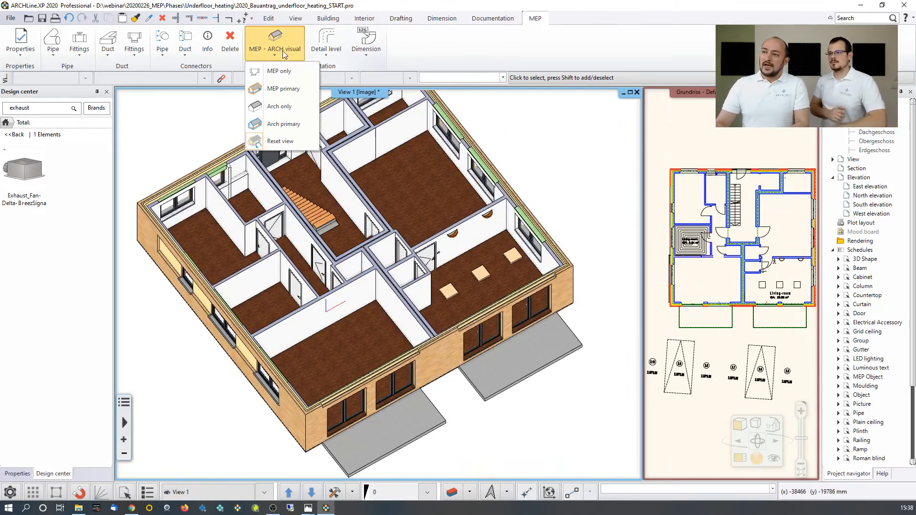
left_click(288, 89)
scroll(252, 298, "up", 2)
scroll(264, 321, "up", 2)
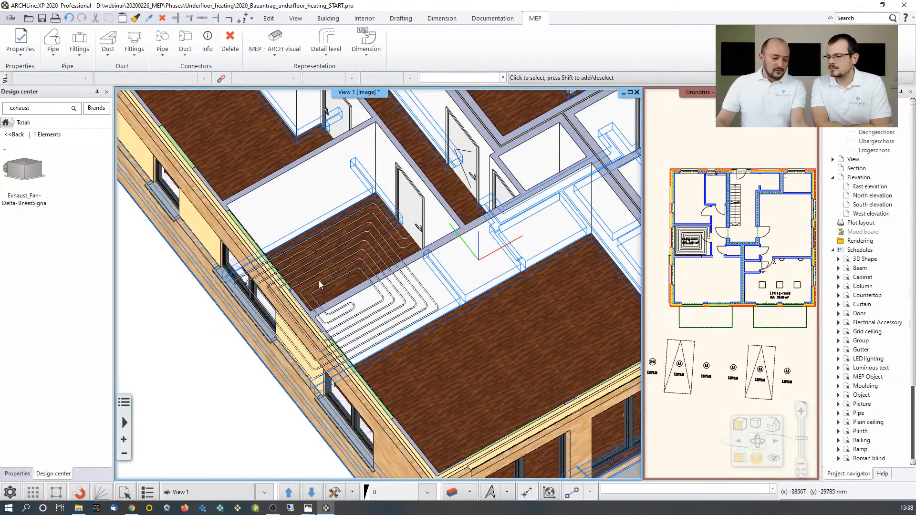
mouse_move(321, 298)
middle_mouse_down()
mouse_move(366, 220)
mouse_move(372, 256)
mouse_move(402, 284)
mouse_move(456, 307)
mouse_move(491, 296)
mouse_move(374, 321)
mouse_move(319, 309)
middle_mouse_up()
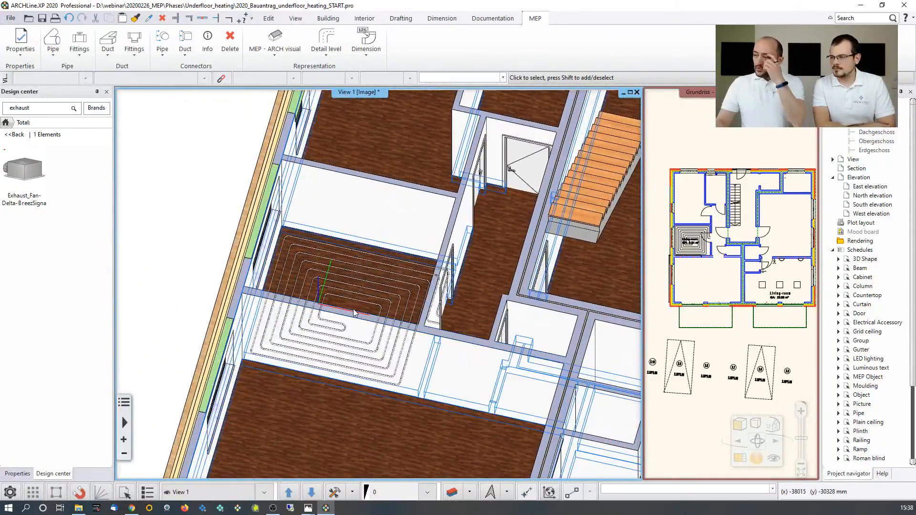
Make the floor plan the main view again and move the 9.84 m² Living-room label to the upper part of the room.
left_click(687, 261)
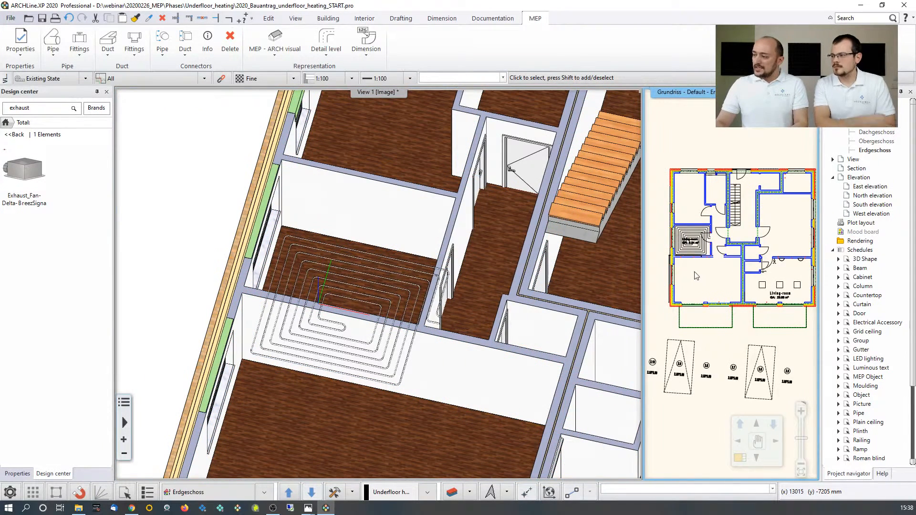
left_click(739, 454)
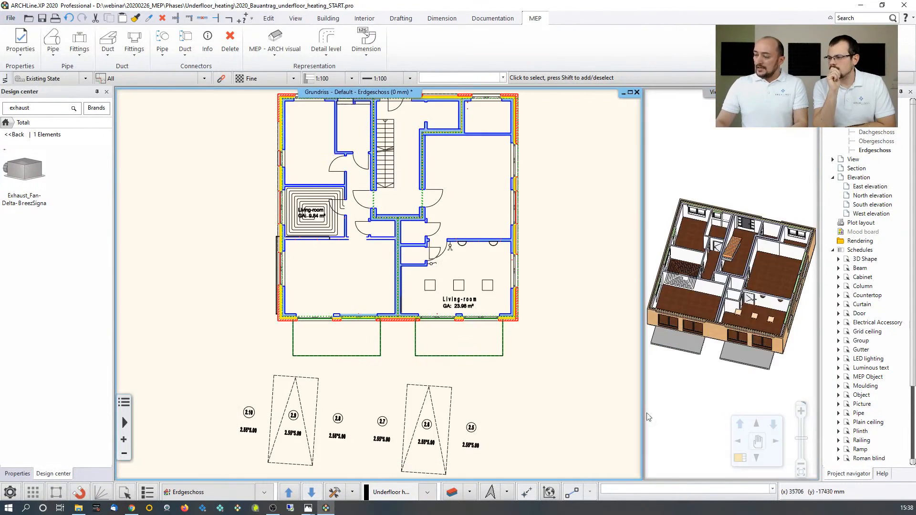
scroll(319, 224, "up", 2)
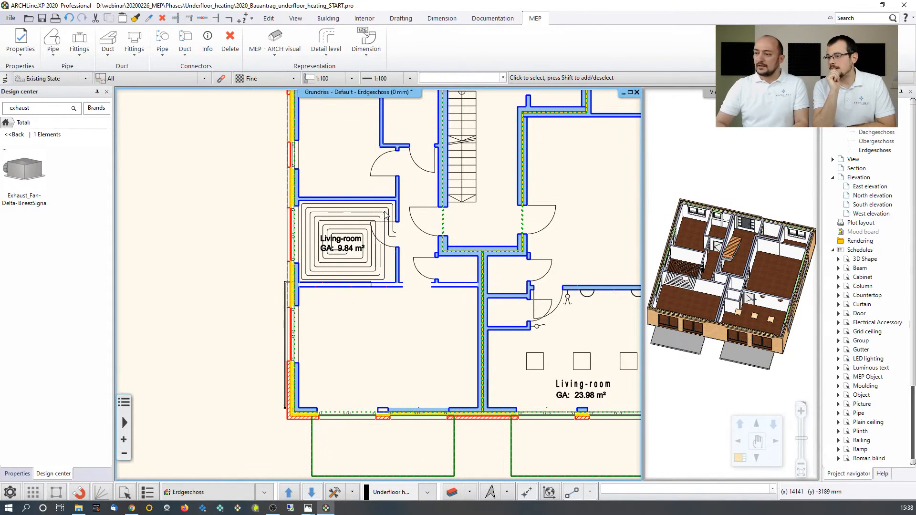
scroll(360, 173, "up", 1)
left_click(332, 292)
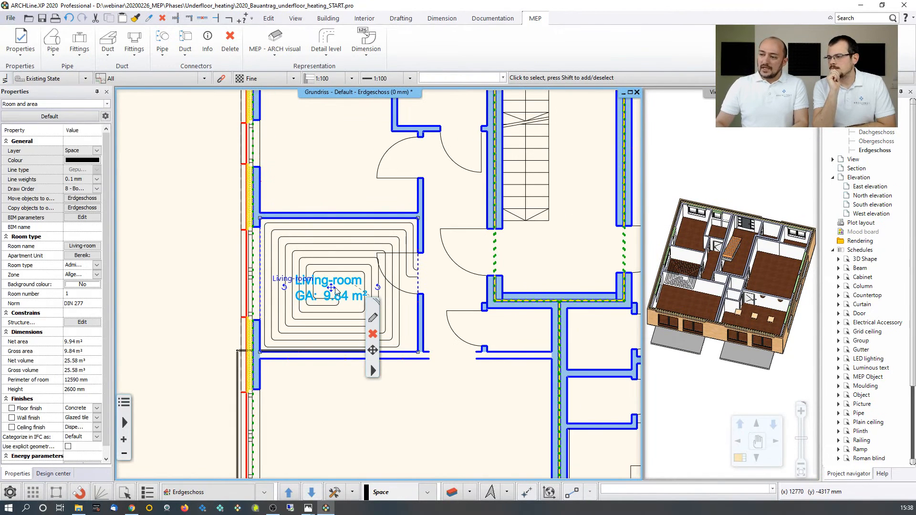
right_click(333, 291)
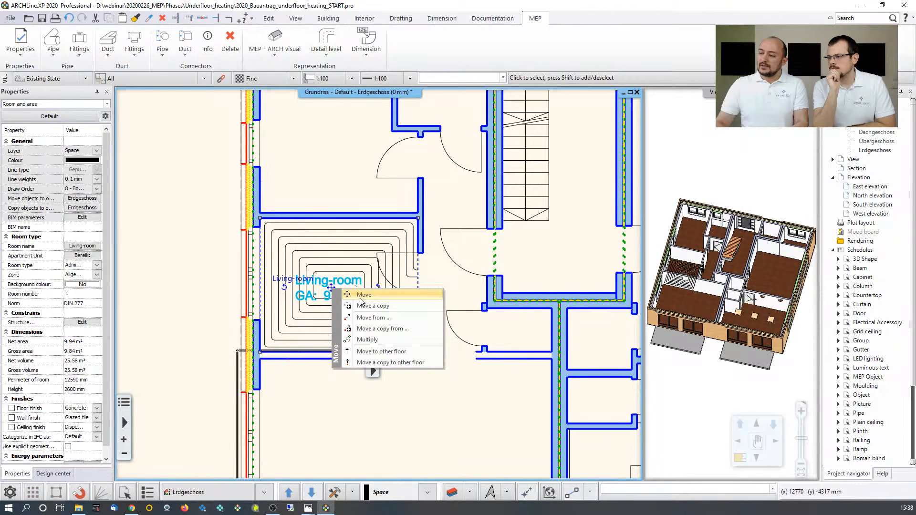
key("Escape")
scroll(301, 277, "up", 2)
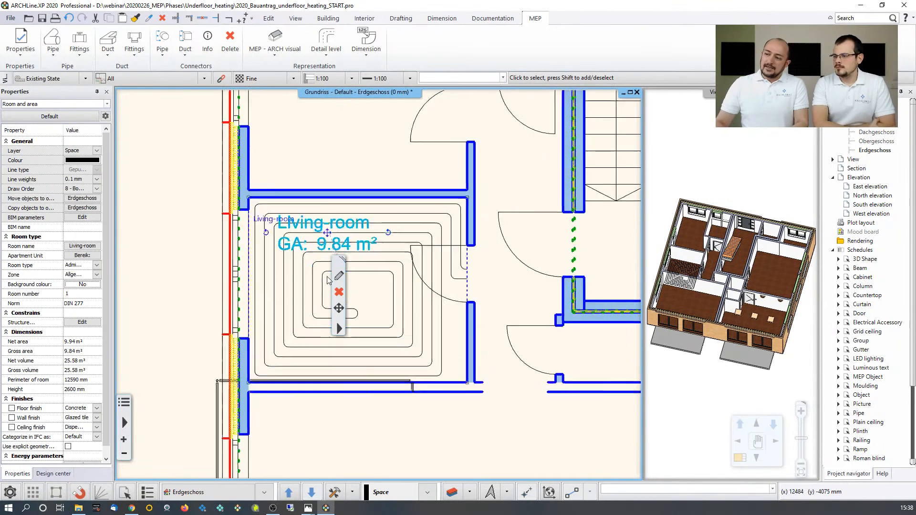
Select the heating loop and move its inner end node horizontally to the right to lengthen the last segment.
left_click(316, 285)
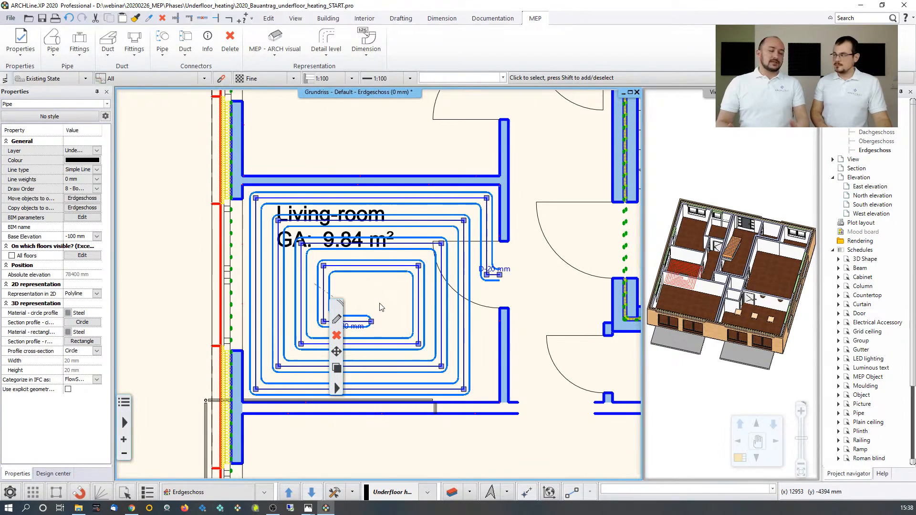
left_click(372, 326)
left_click(403, 329)
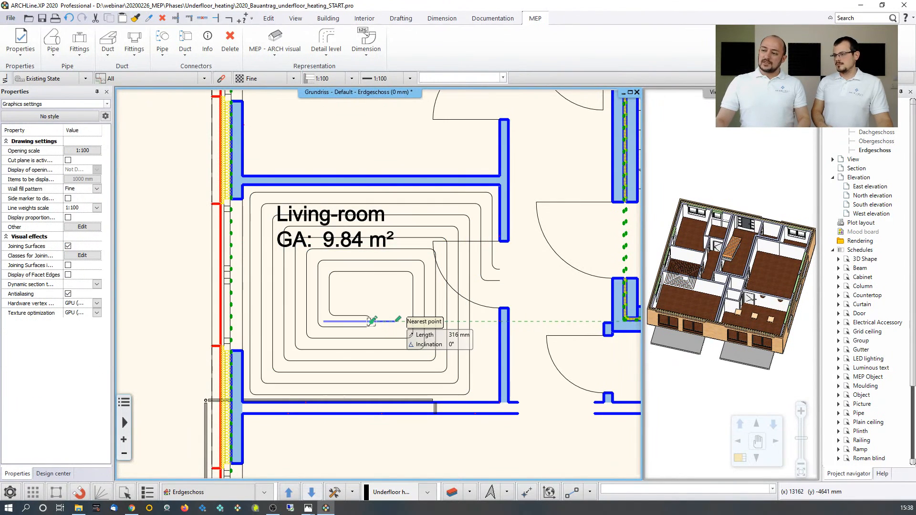
left_click(393, 321)
key("Return")
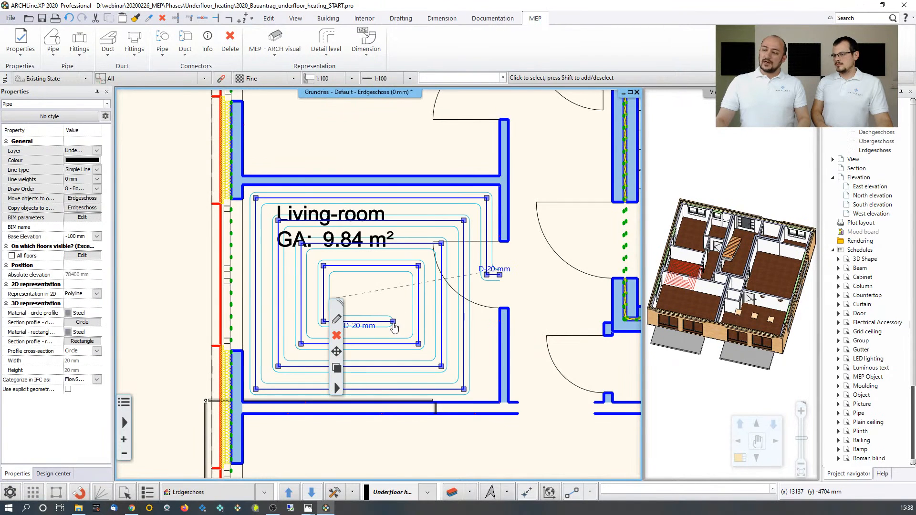
Append two segments to the loop's inner end, about 370 mm upward and about 490 mm to the left, and deselect it.
mouse_move(394, 325)
left_click(431, 352)
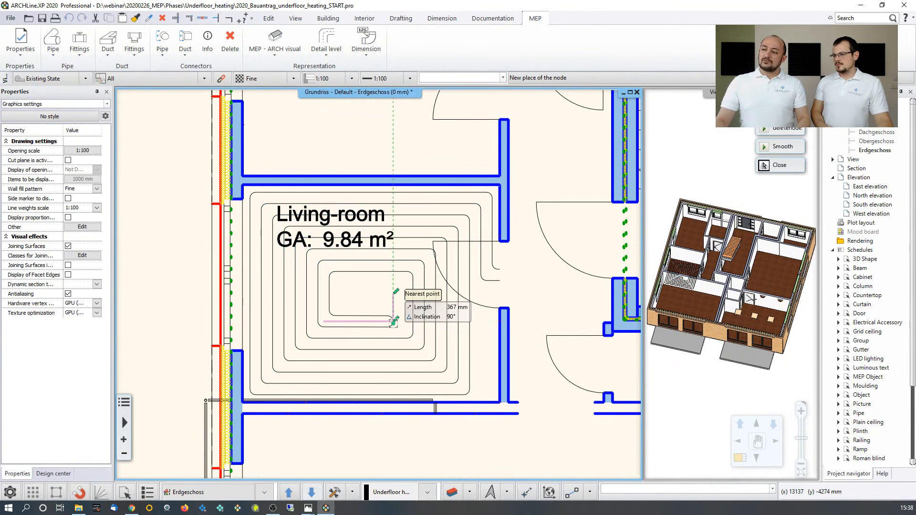
left_click(393, 296)
key("Return")
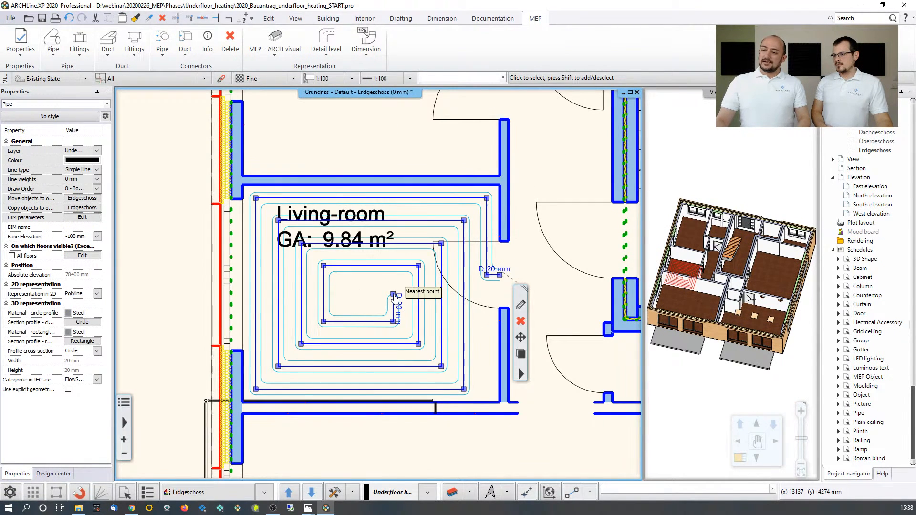
scroll(394, 297, "up", 2)
left_click(386, 289)
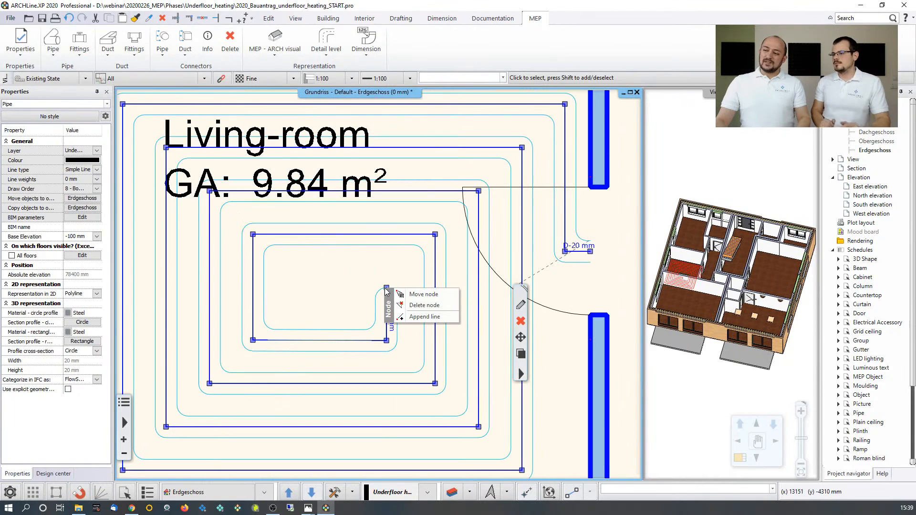
left_click(419, 306)
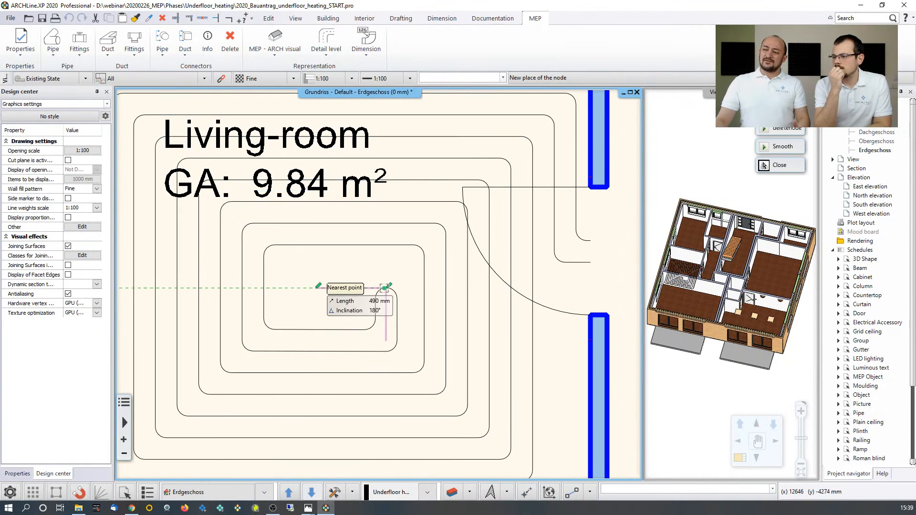
left_click(293, 288)
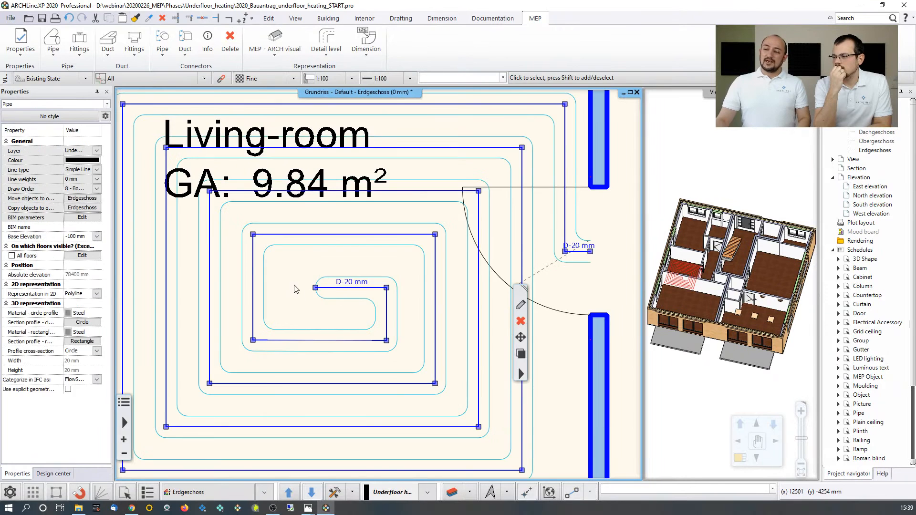
key("Escape")
scroll(337, 250, "down", 3)
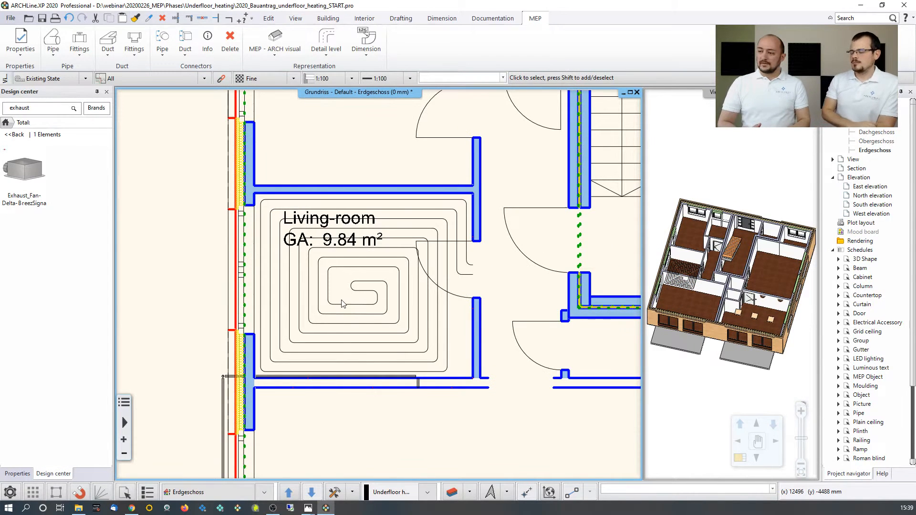
left_click(470, 276)
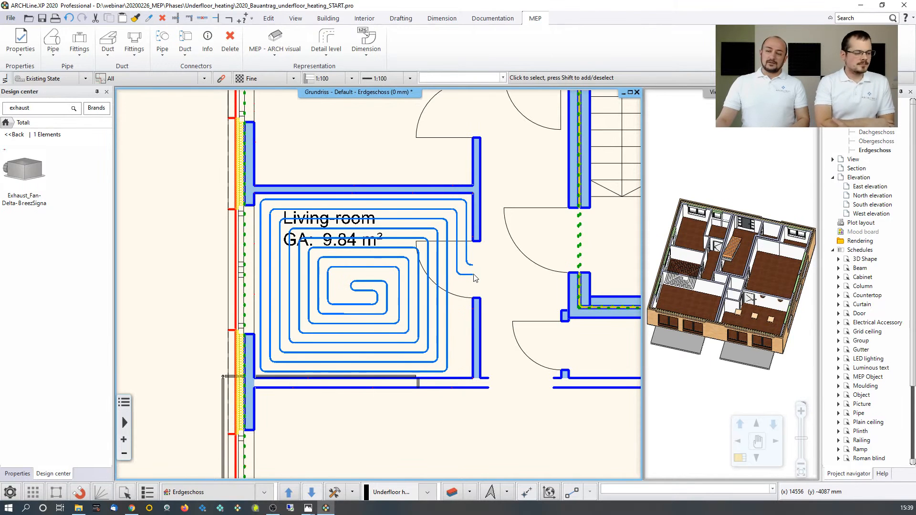
left_click(471, 277)
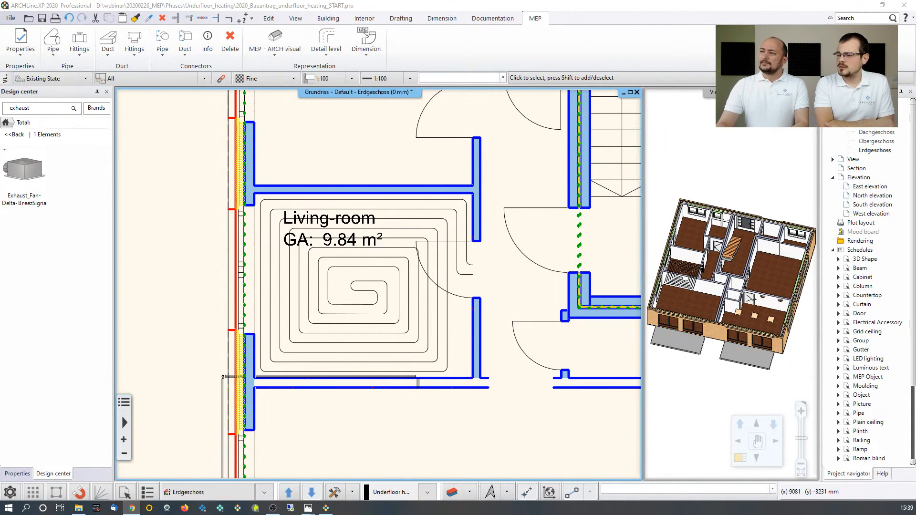
Configure the MEP design Pipe tag to display only Length, hiding ID, Floor, Width, Height, Profile and Discipline.
left_click(493, 22)
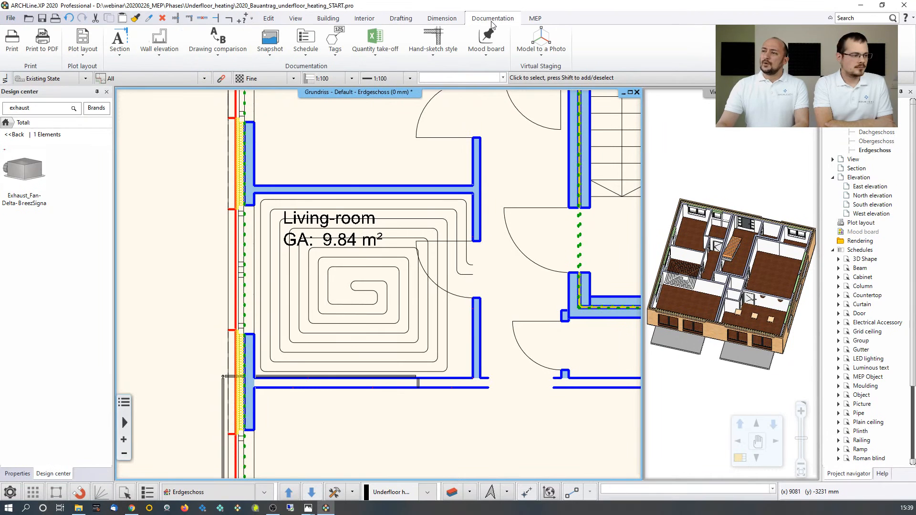
left_click(336, 56)
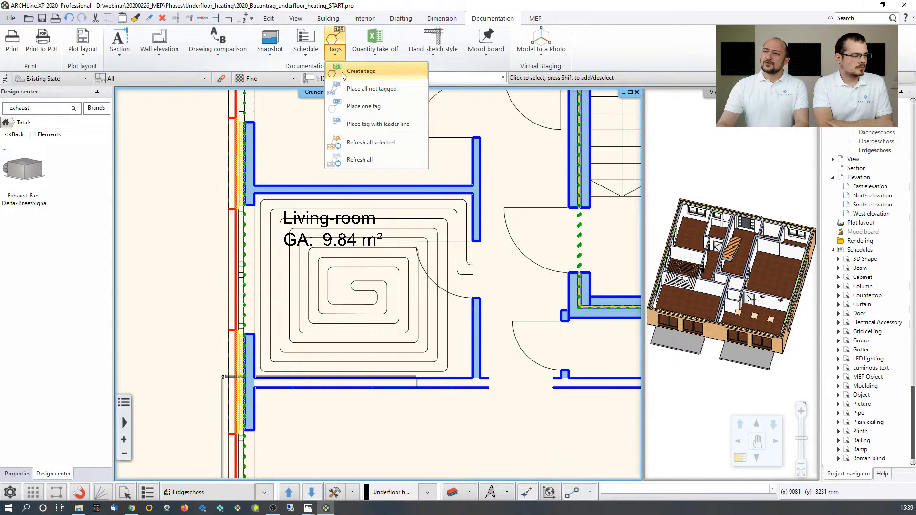
left_click(344, 71)
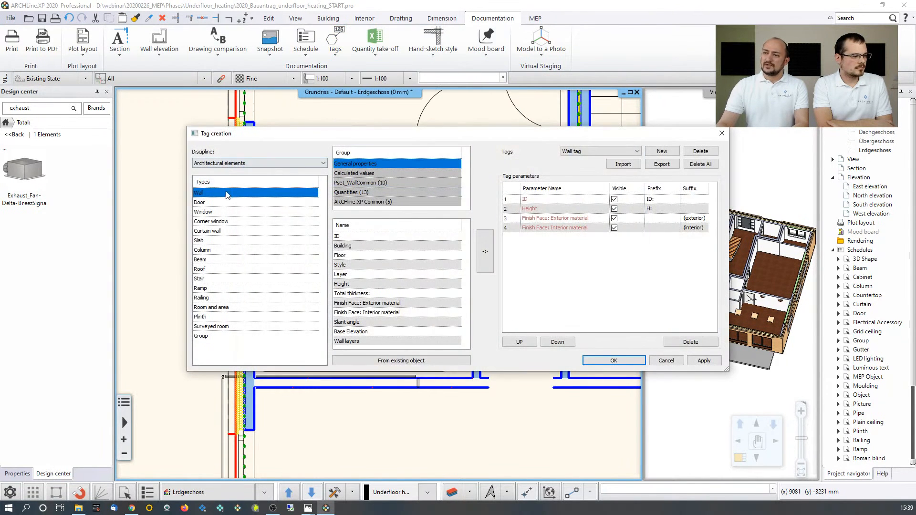
left_click(226, 167)
left_click(216, 193)
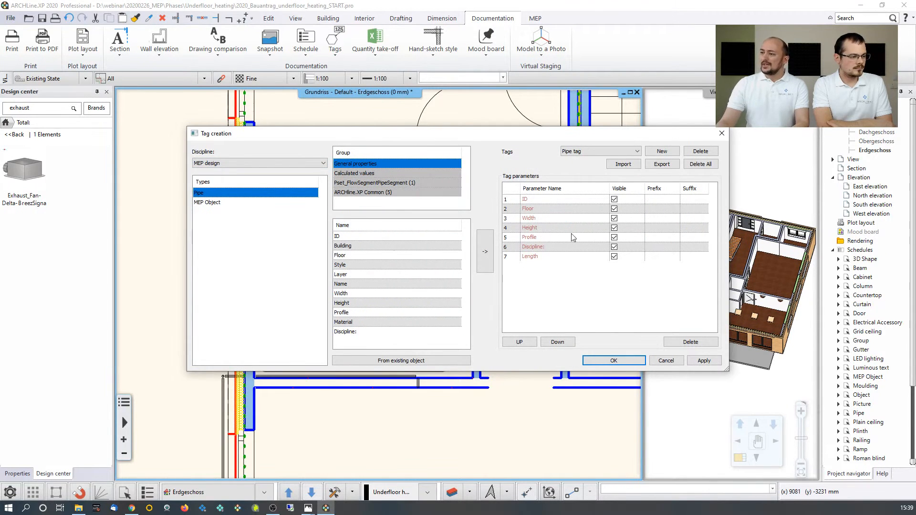
left_click(614, 200)
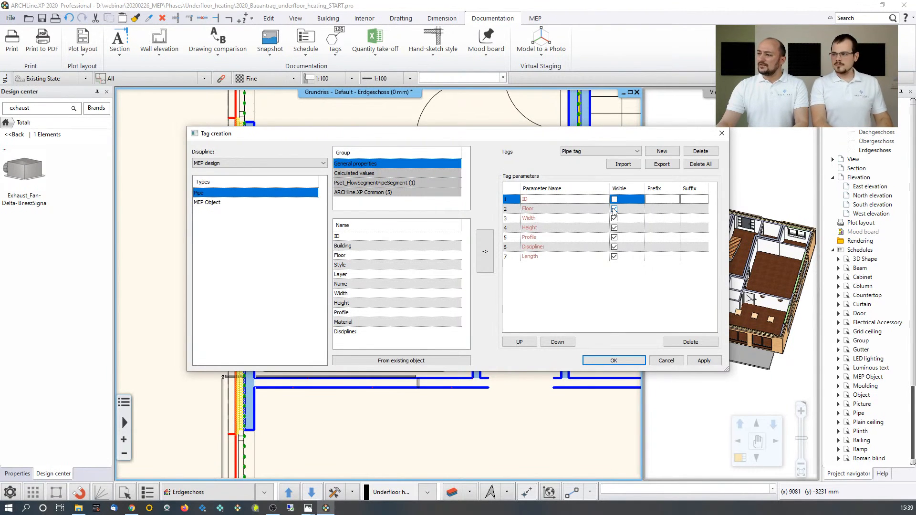
left_click(614, 208)
left_click(614, 218)
left_click(614, 228)
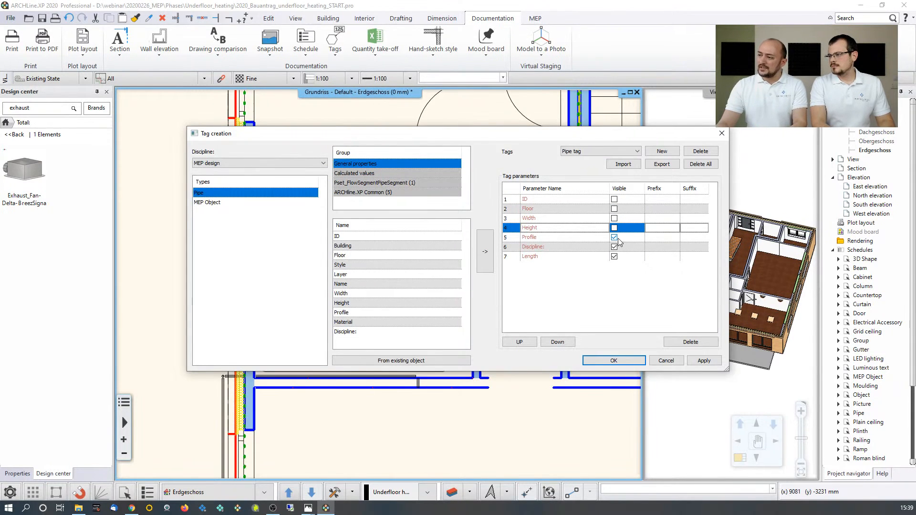
left_click(614, 238)
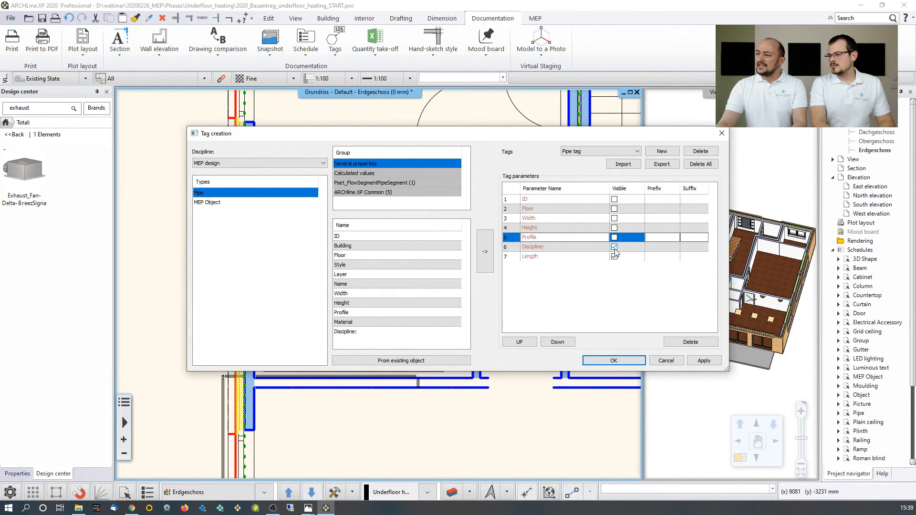
left_click(615, 247)
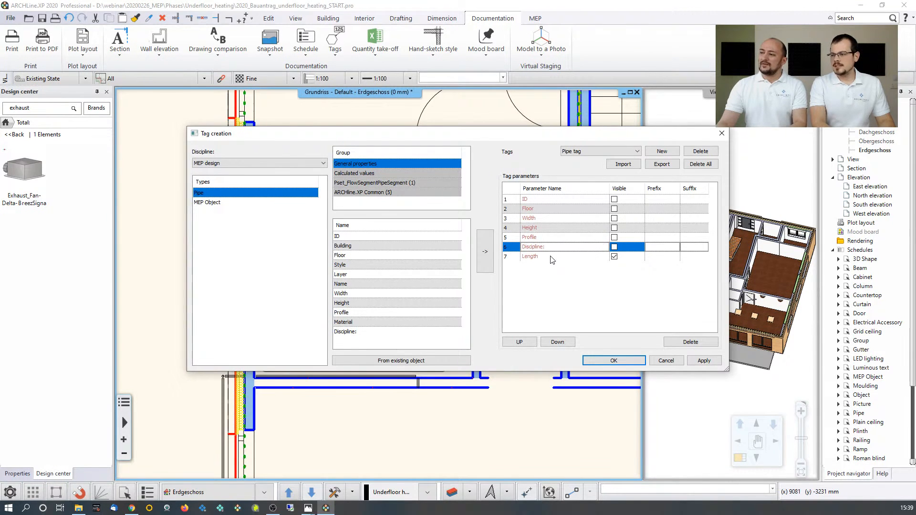
left_click(614, 361)
Place one MEP design Pipe tag for the heating loop, positioning its length text just below the 9.84 m² Living-room.
left_click(334, 45)
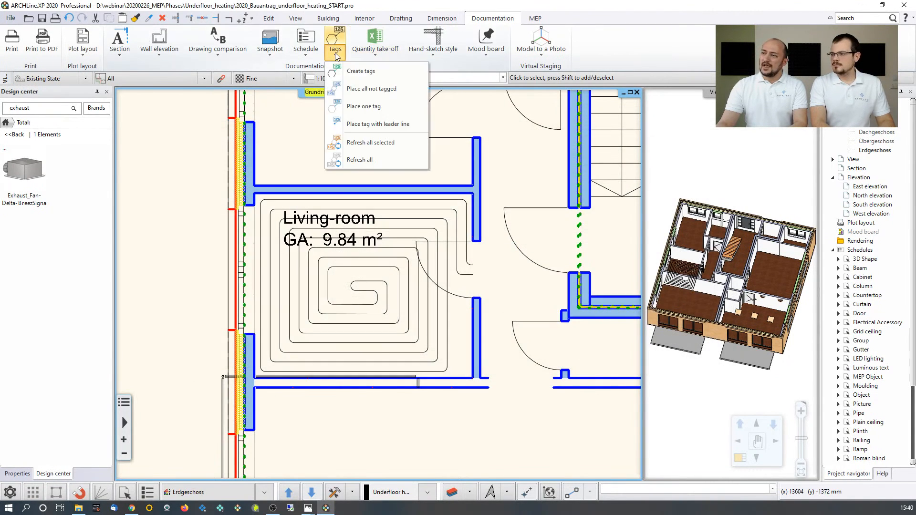
left_click(358, 108)
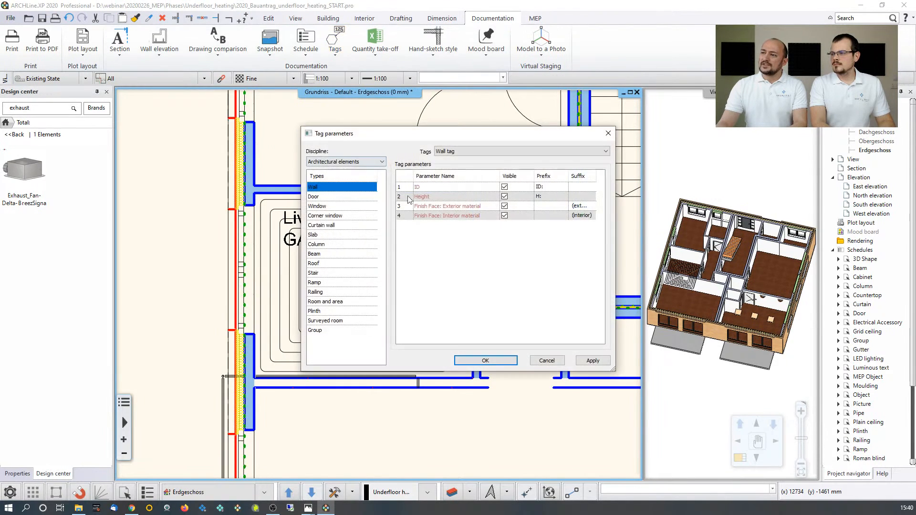
left_click(367, 164)
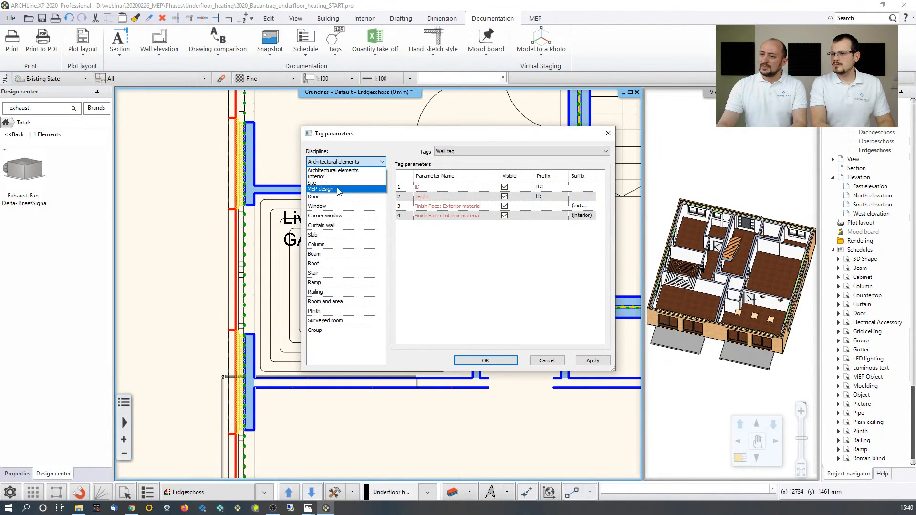
left_click(321, 189)
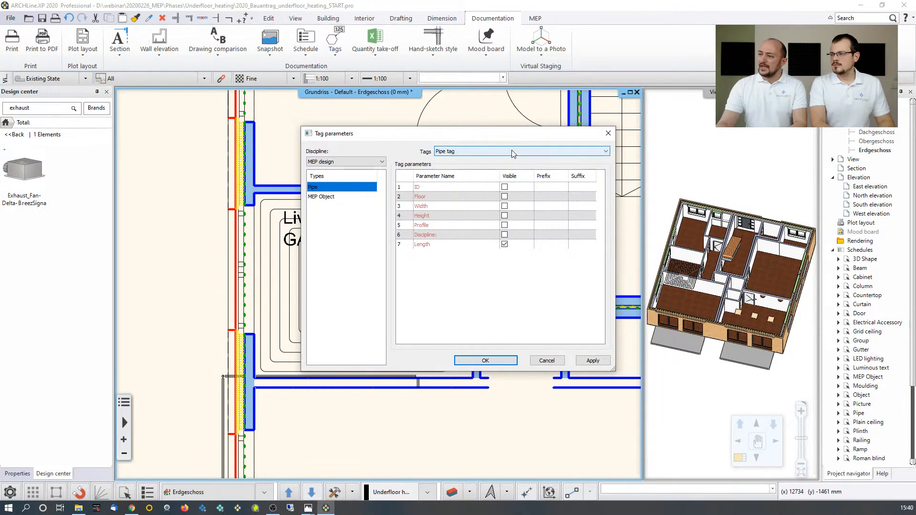
left_click(501, 361)
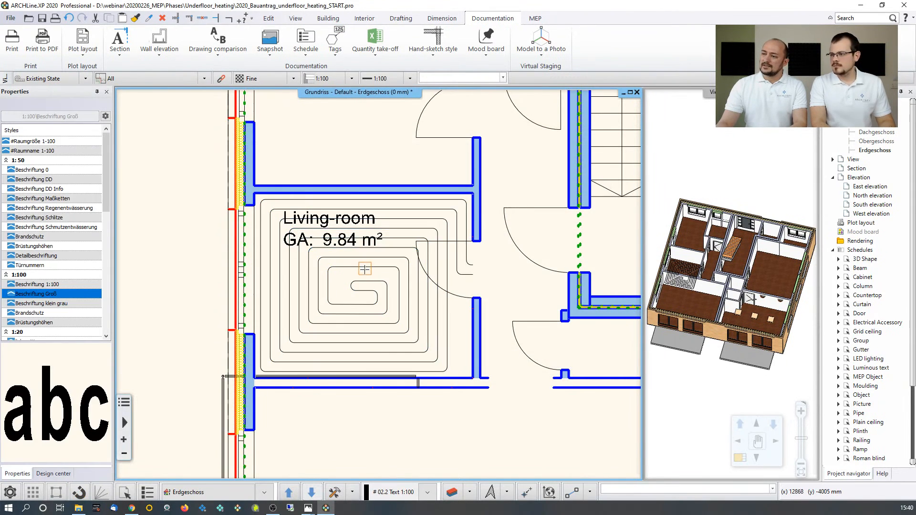
left_click(351, 283)
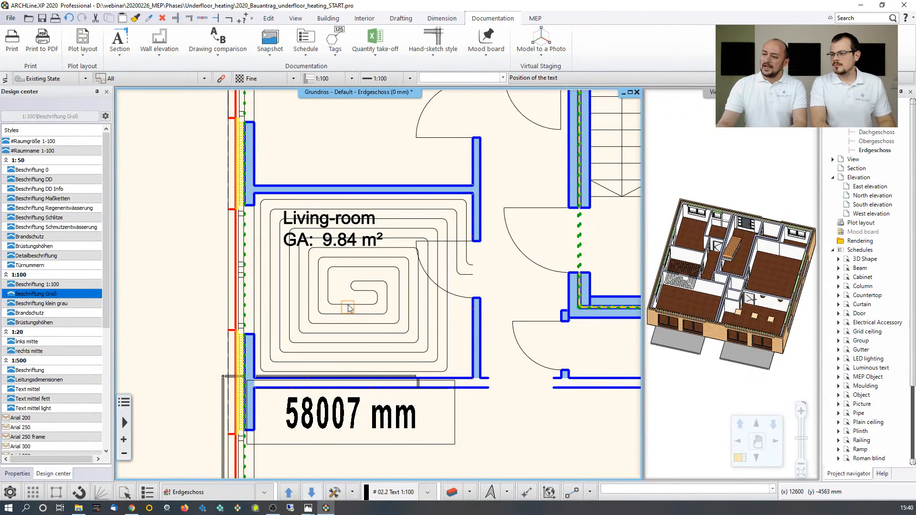
left_click(336, 422)
middle_click_drag(336, 425, 343, 365)
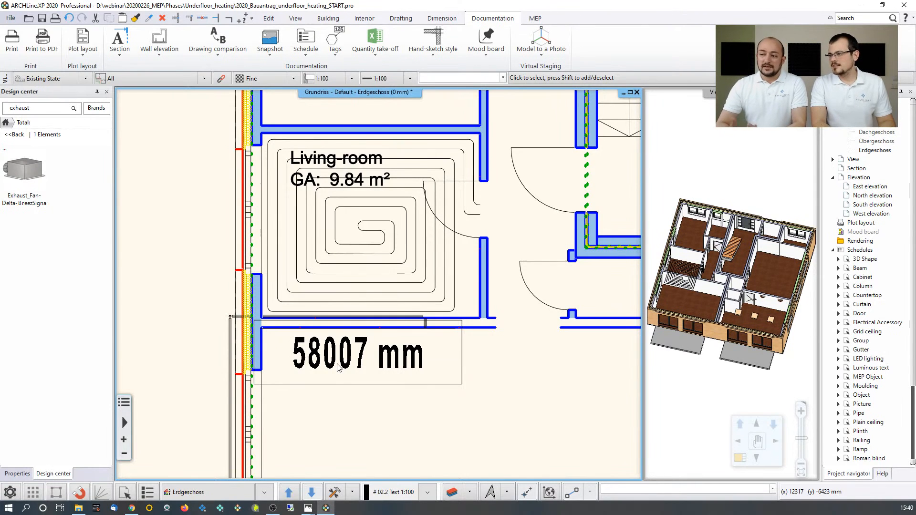
Select the heating loop's length tag to examine its text properties, and deselect it.
left_click(338, 366)
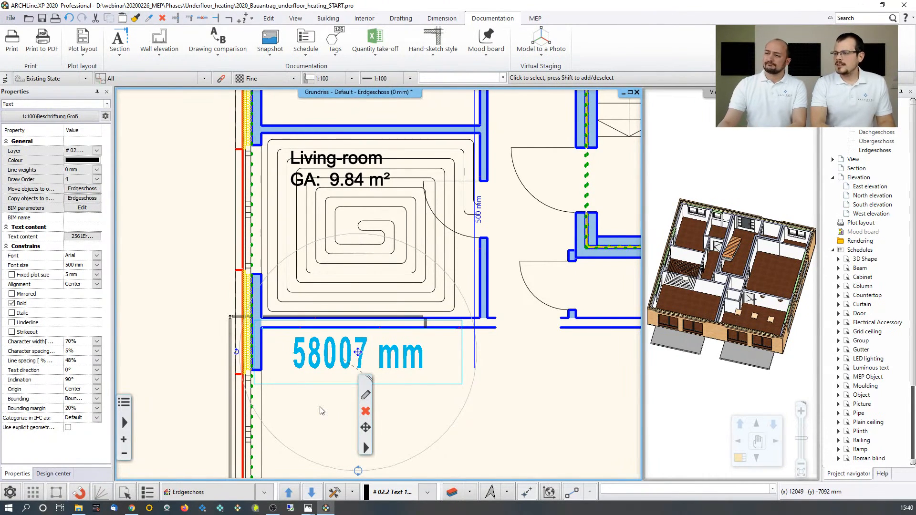
left_click(201, 255)
scroll(294, 207, "down", 5)
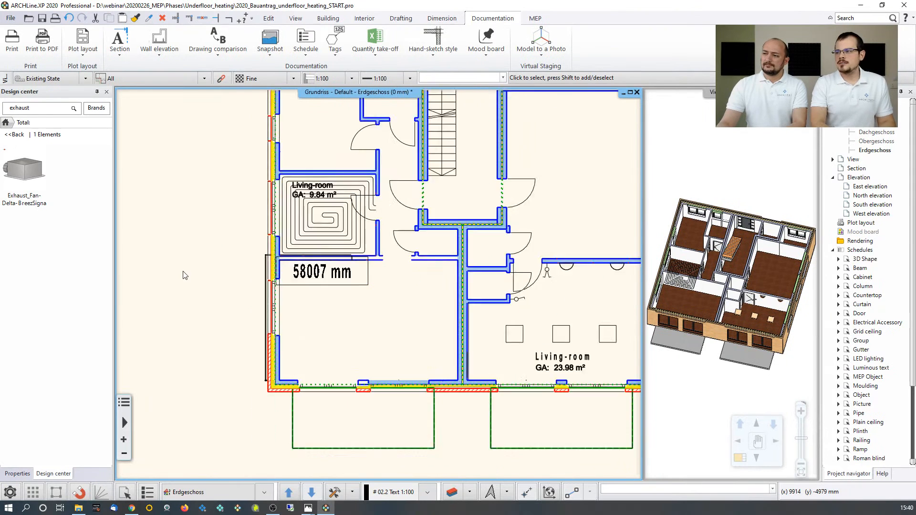
left_click(326, 252)
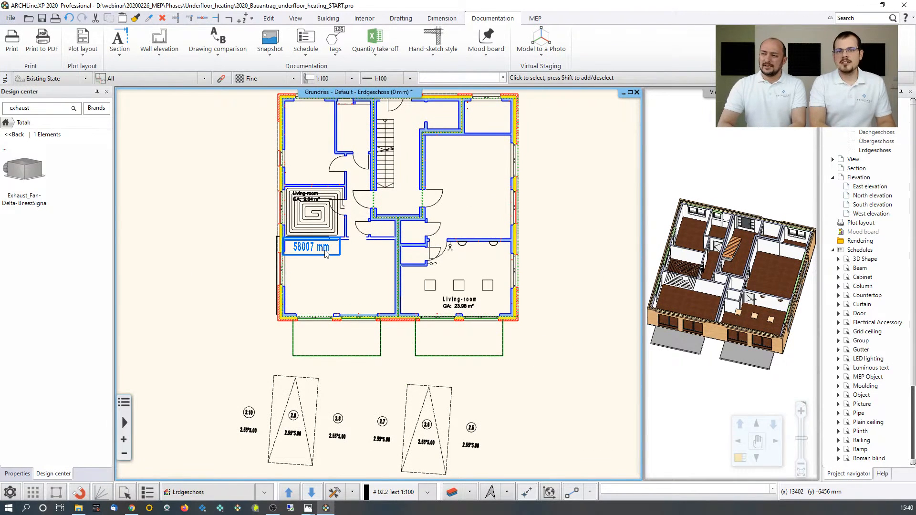